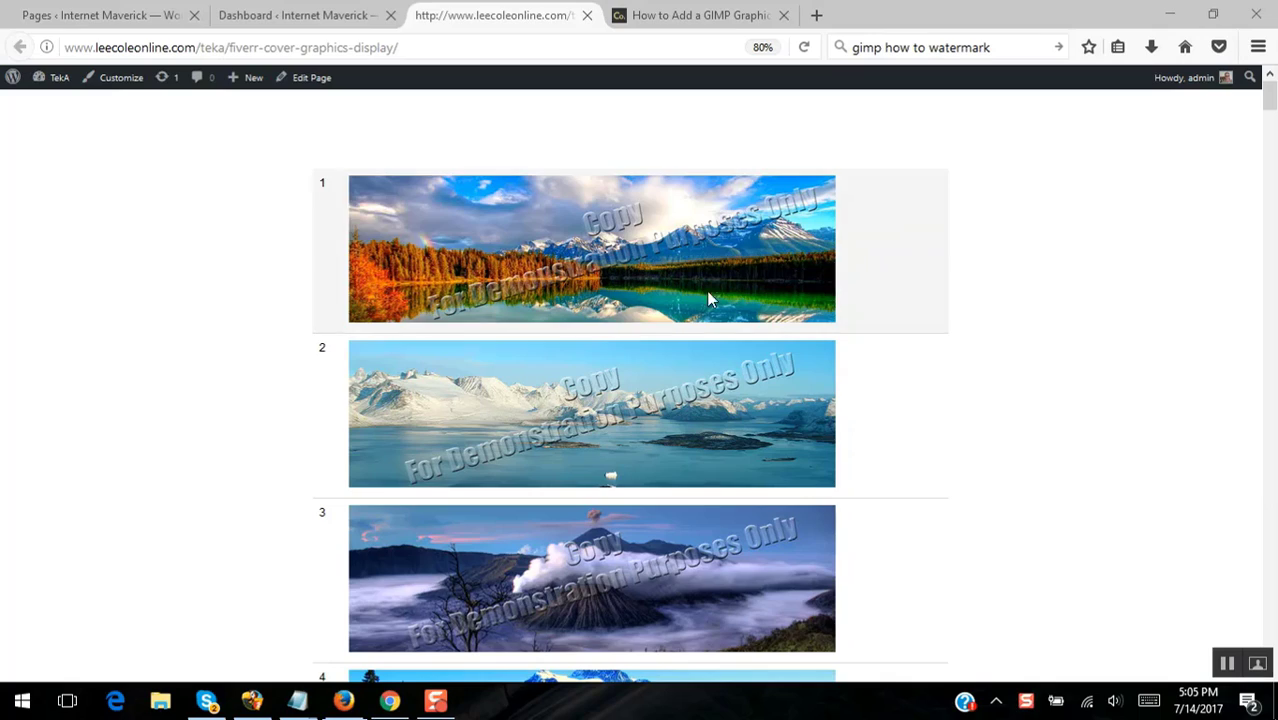
# - Scroll through the watermarked banner gallery page
pyautogui.moveTo(1268, 112); pyautogui.dragTo(1271, 333)
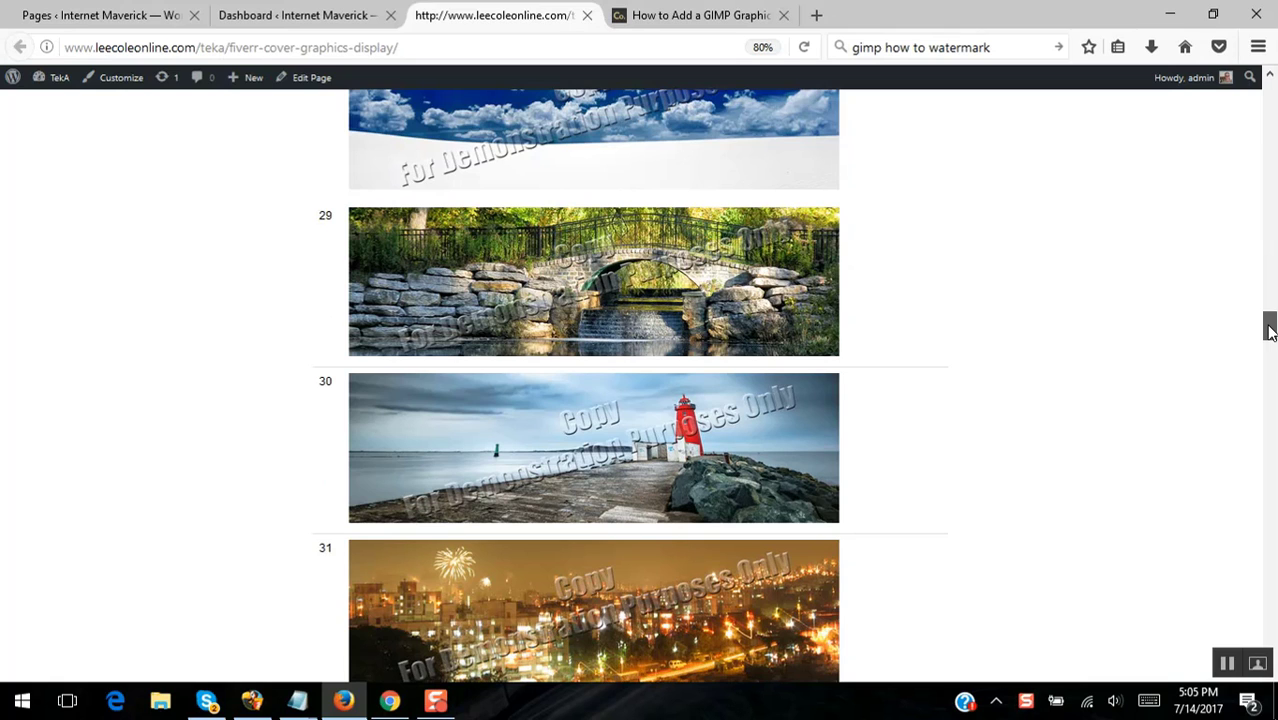
pyautogui.moveTo(1270, 332); pyautogui.dragTo(1270, 387)
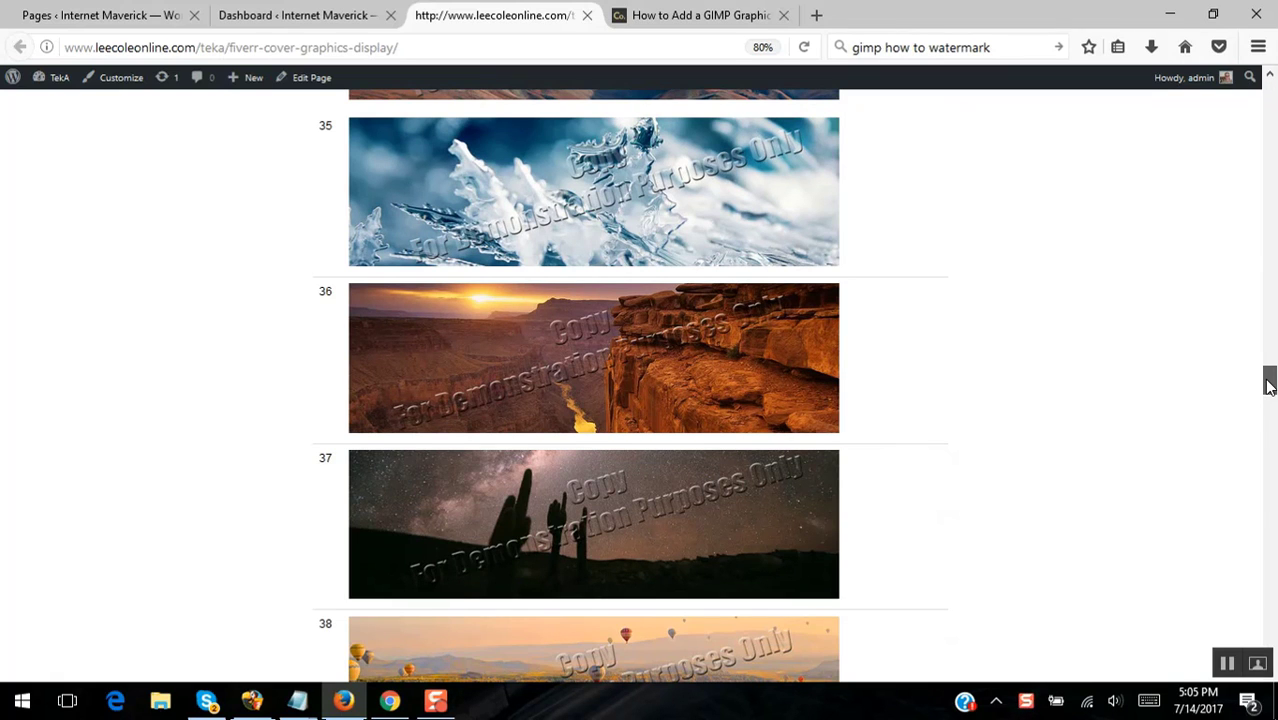
pyautogui.moveTo(1270, 387); pyautogui.dragTo(1268, 76)
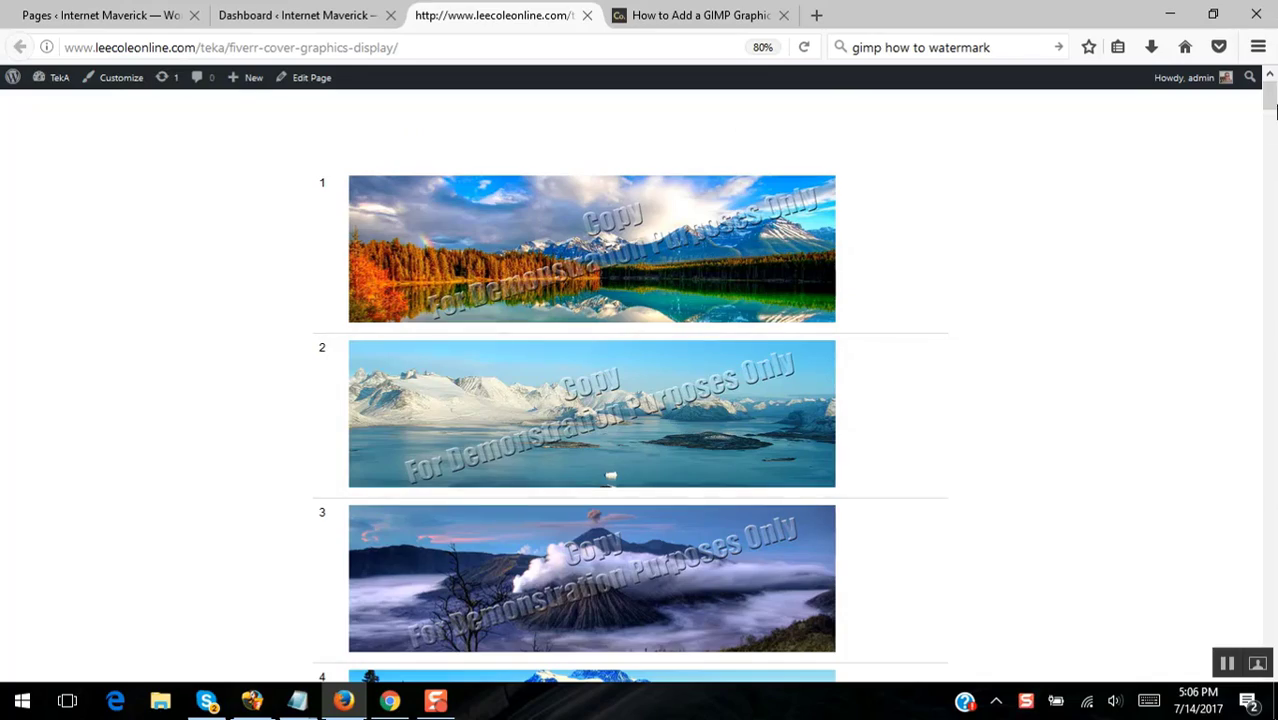
pyautogui.moveTo(1270, 110); pyautogui.dragTo(1247, 80)
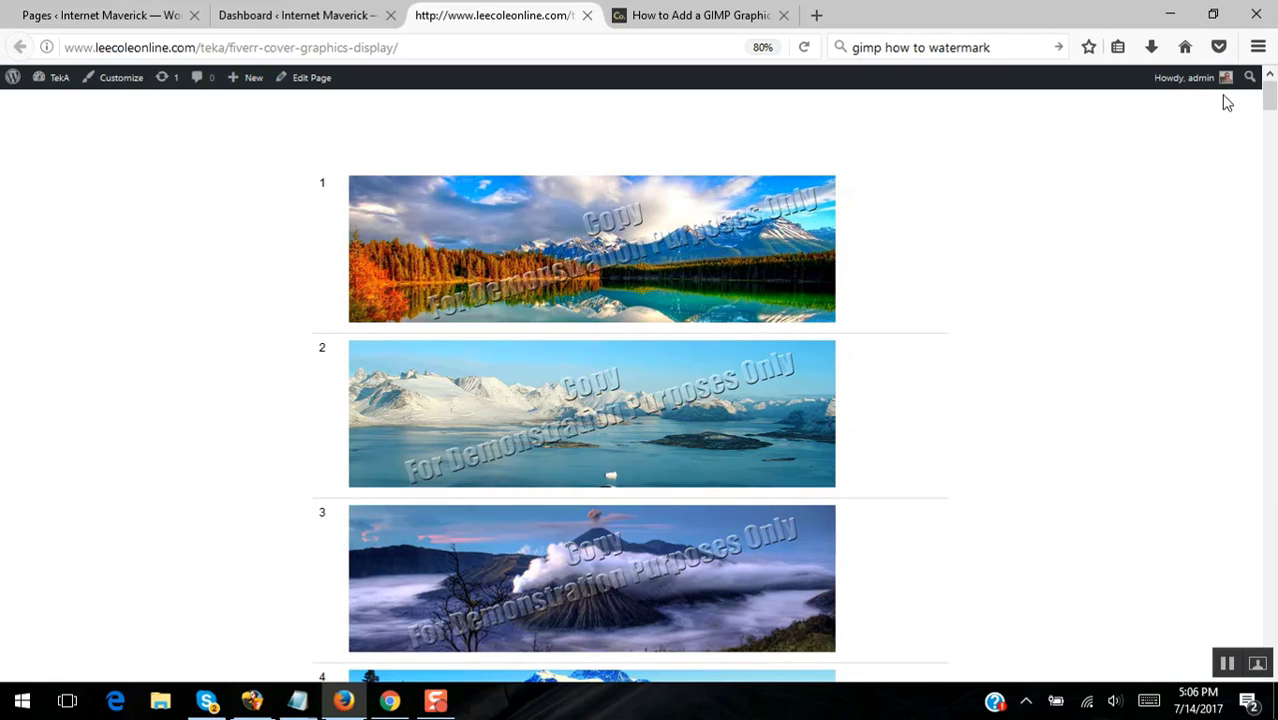
# - Check the row-1 landscape image's options, then switch to the 'Add a Graphic Watermark in GIMP' article
pyautogui.rightClick(725, 244)
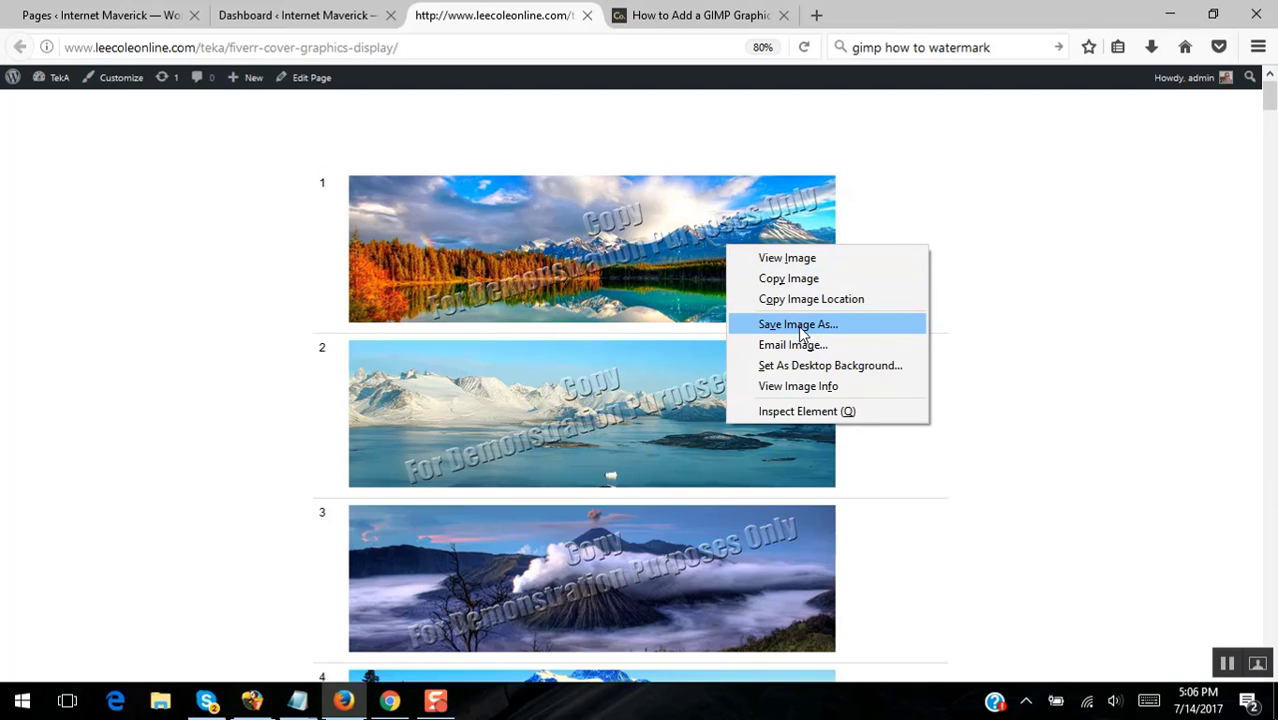
pyautogui.click(1140, 277)
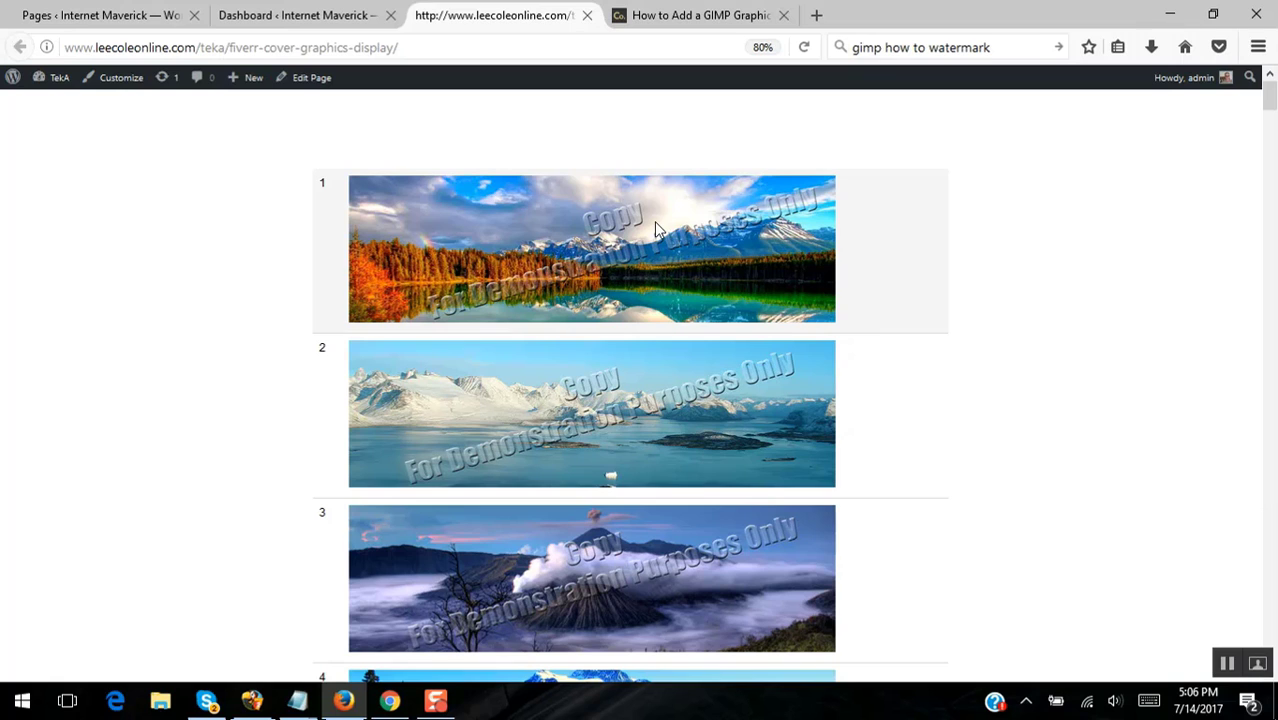
pyautogui.click(708, 18)
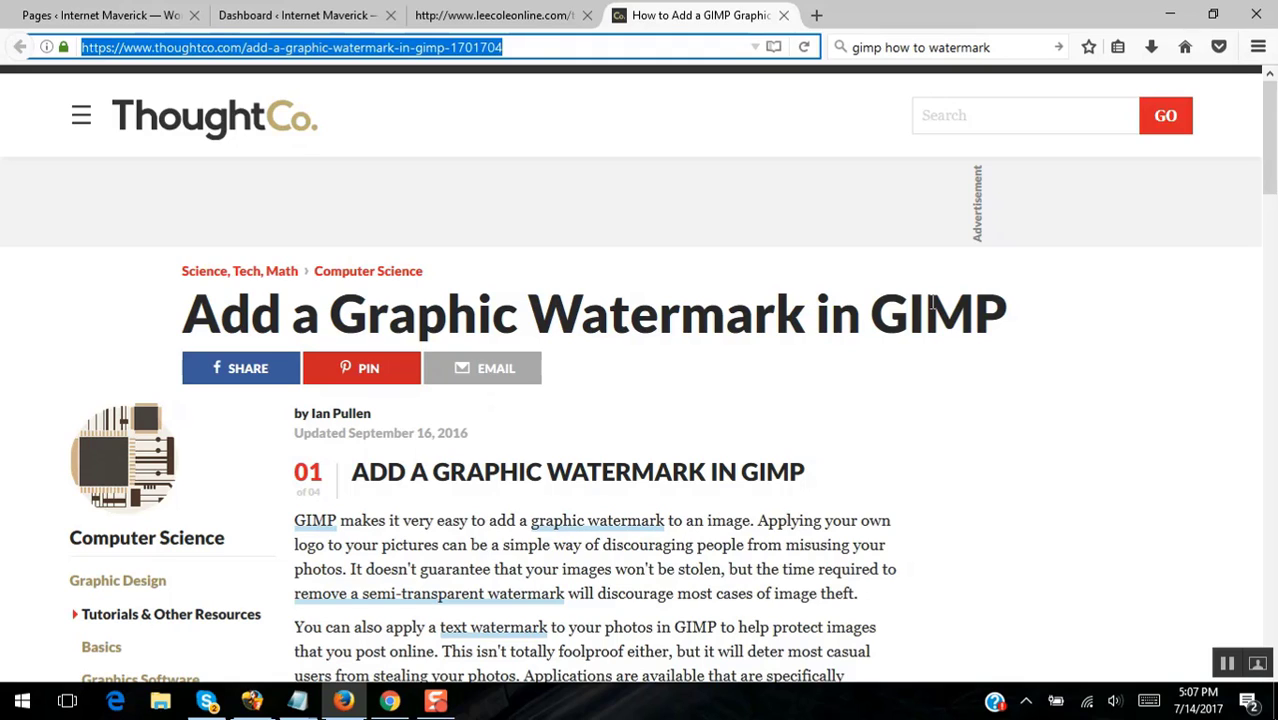
pyautogui.moveTo(1268, 147); pyautogui.dragTo(1218, 114)
# - Return to the leecoleonline.com tab and scroll through the watermarked landscape banners
pyautogui.click(519, 27)
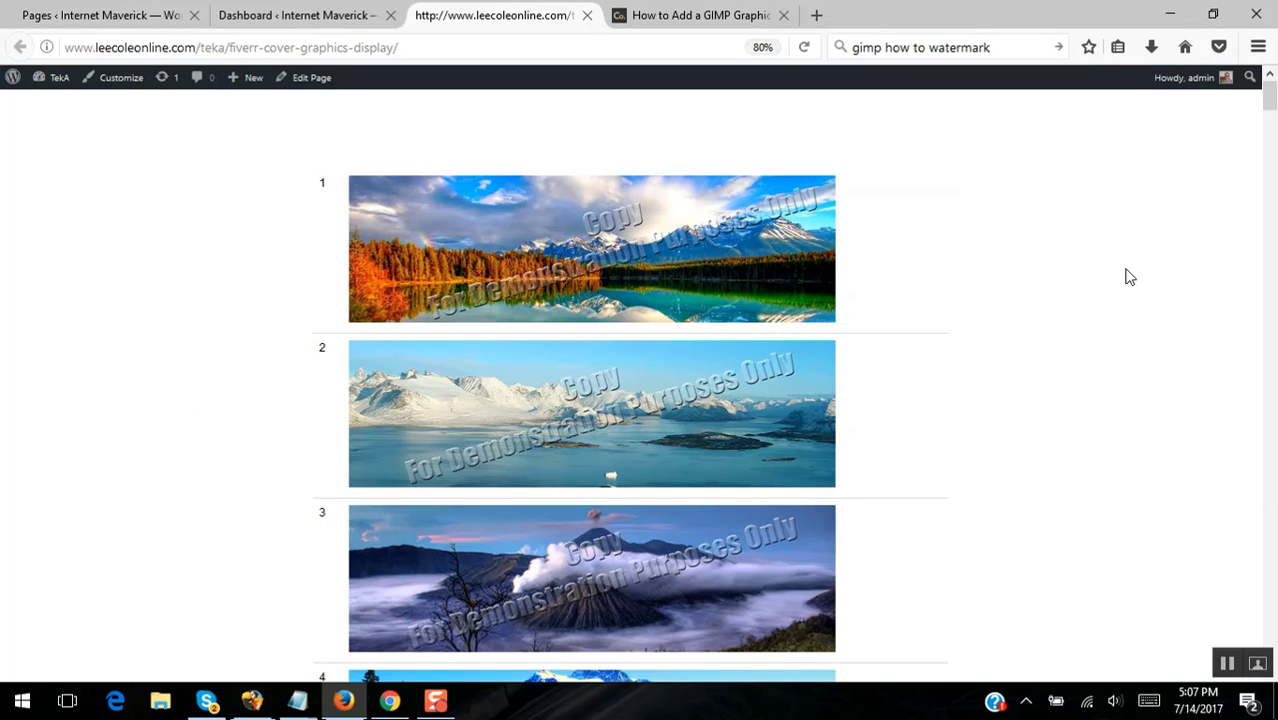
pyautogui.scroll(-10, 1129, 285)
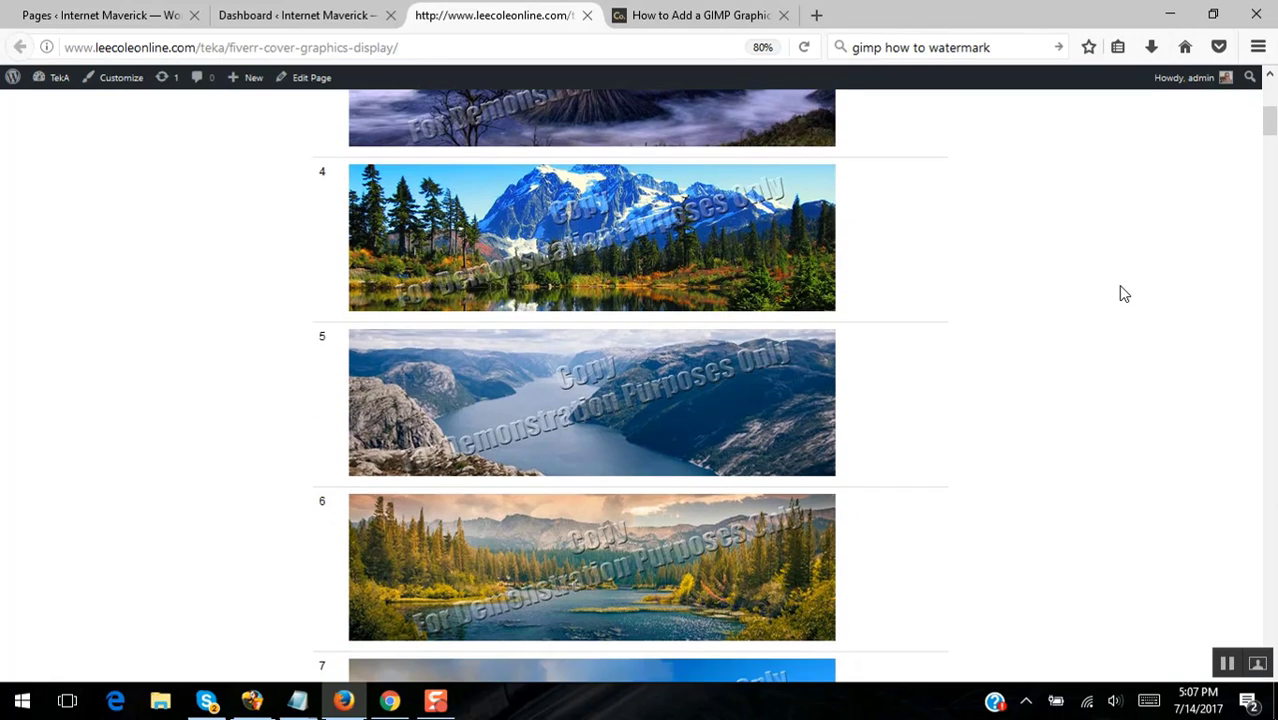
pyautogui.scroll(10, 1120, 287)
pyautogui.scroll(2, 1120, 291)
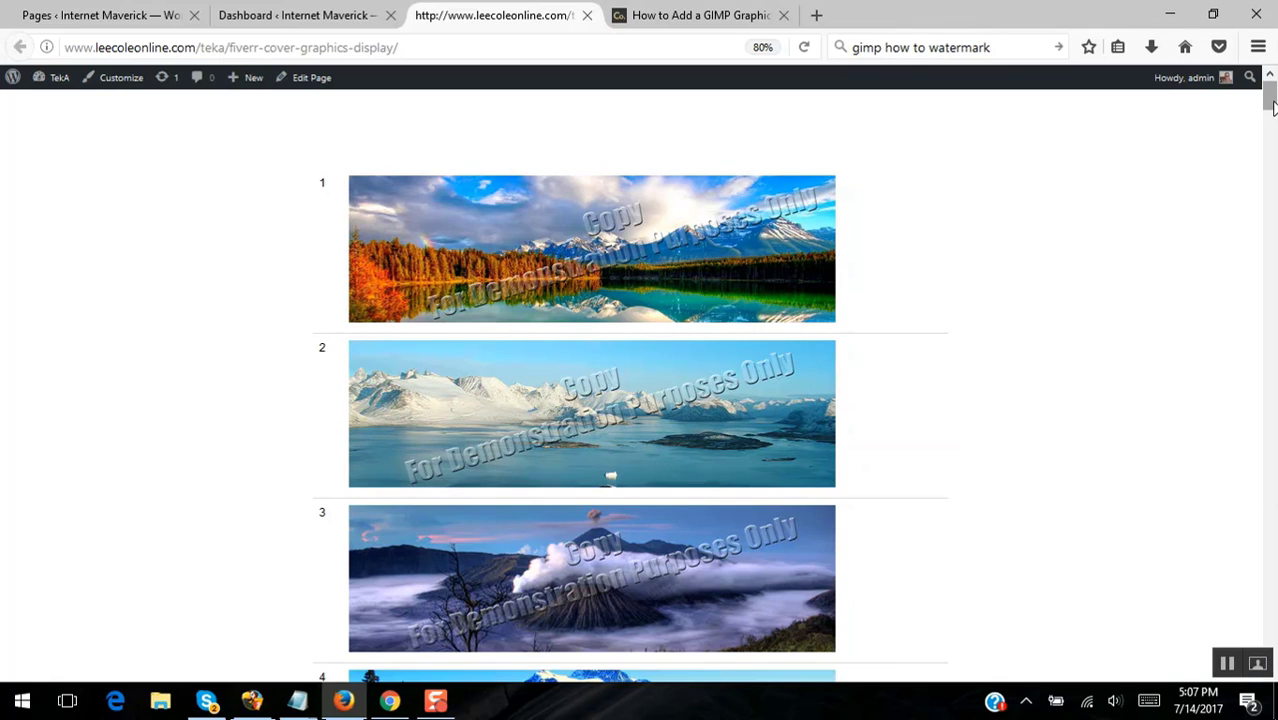
pyautogui.moveTo(1271, 108); pyautogui.dragTo(1273, 70)
pyautogui.click(1180, 22)
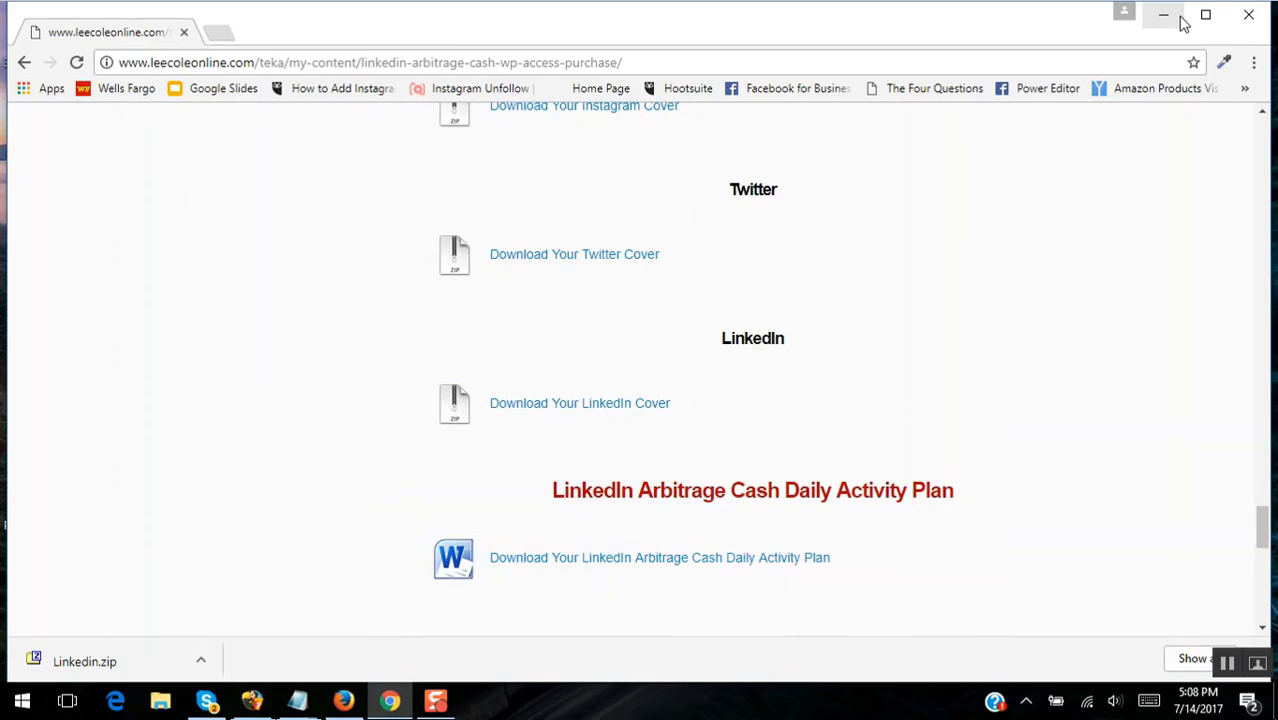
pyautogui.click(1164, 19)
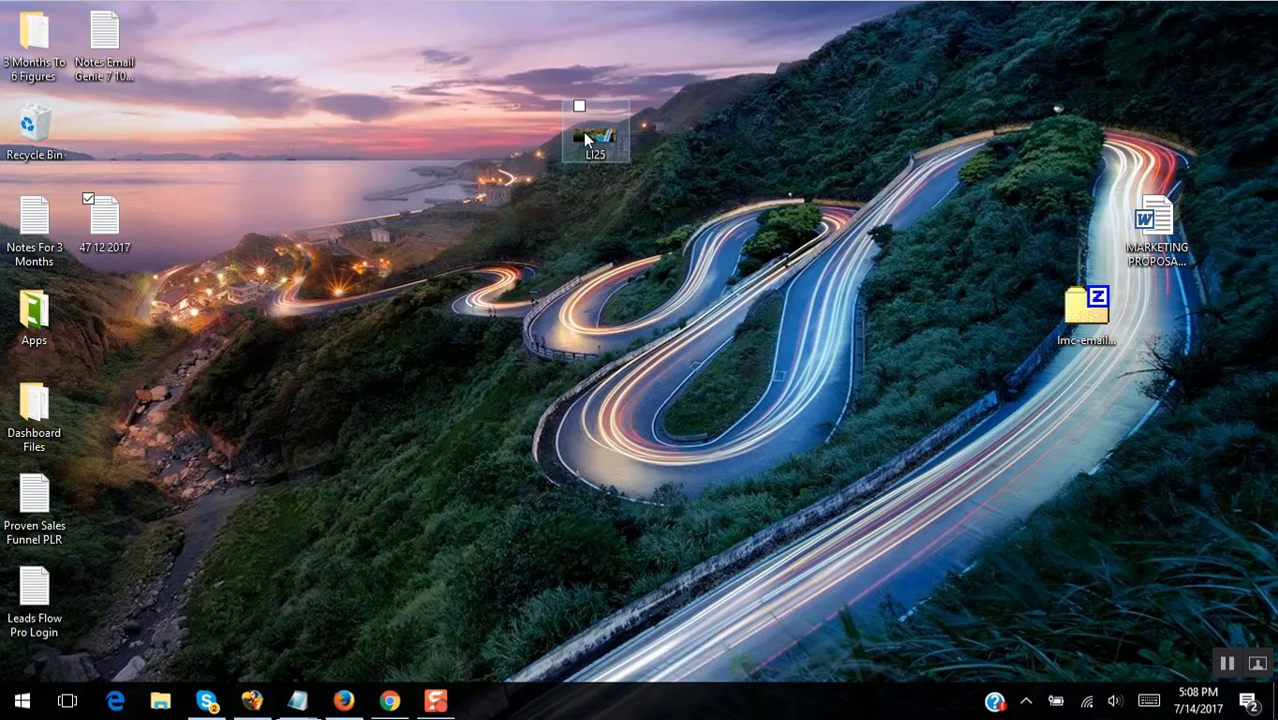
pyautogui.click(350, 705)
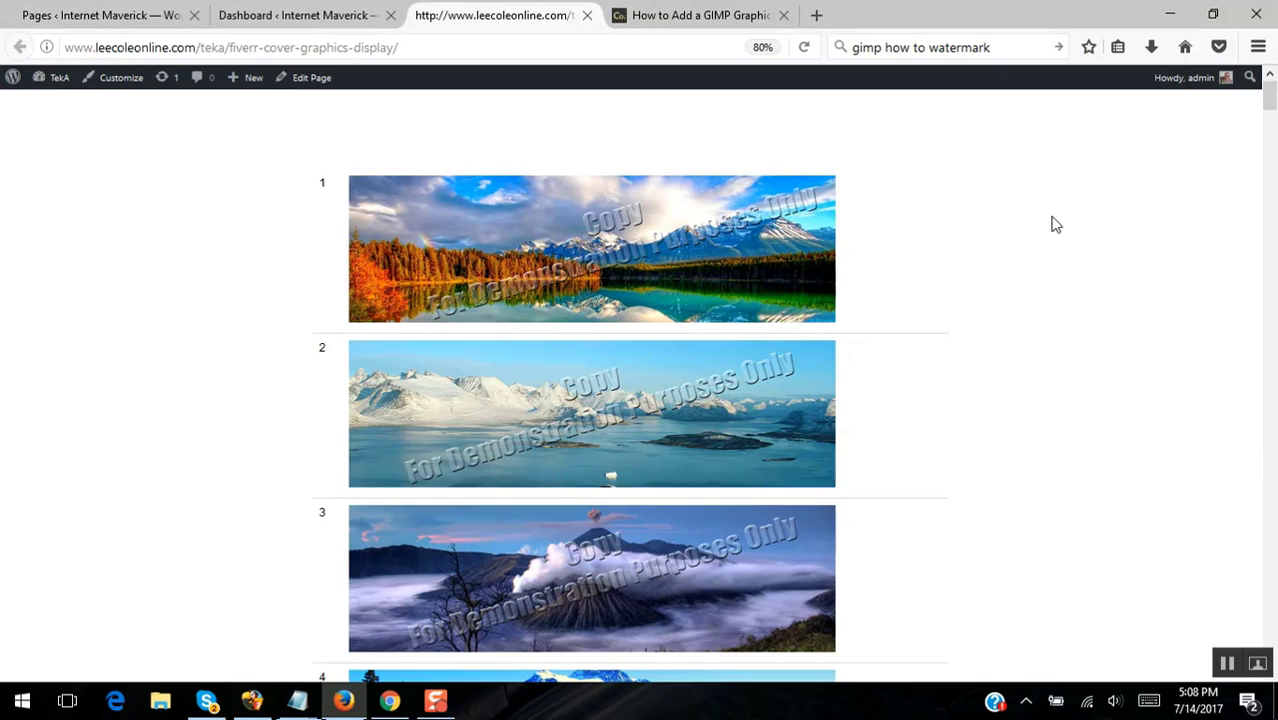
# - Switch to the 'Dashboard < Internet Maverick' tab
pyautogui.click(258, 24)
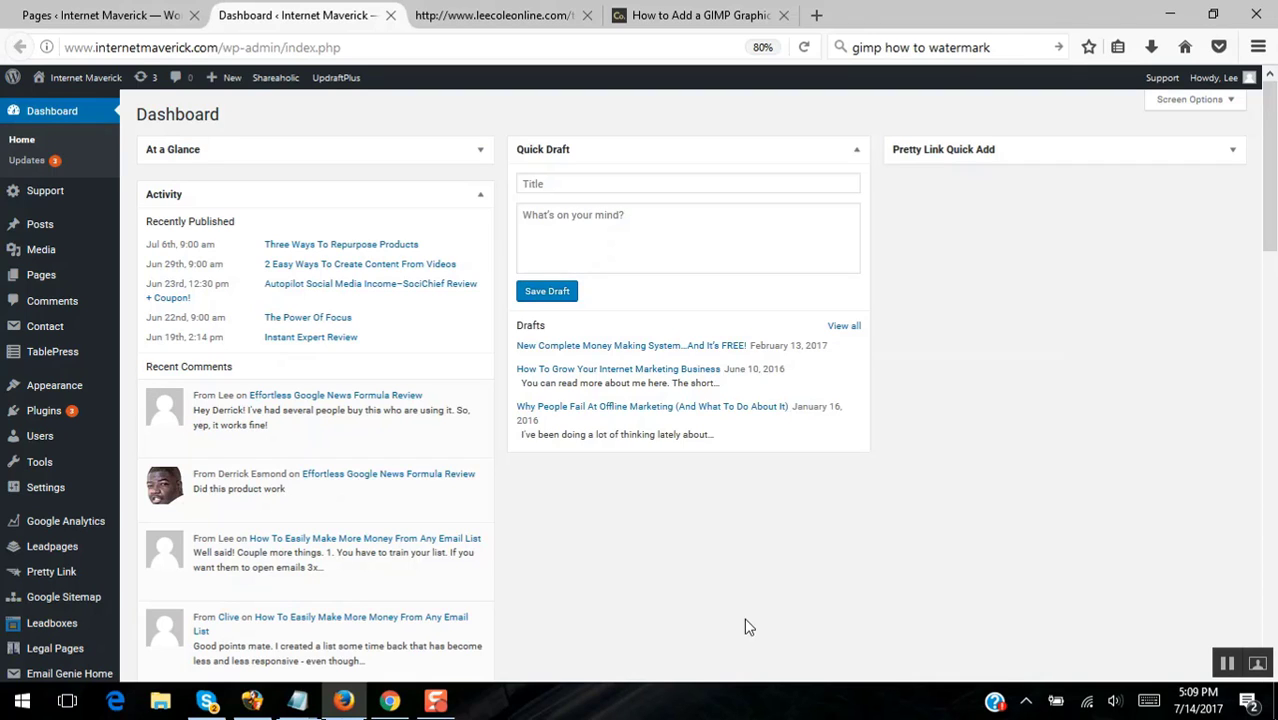
# - Add the line 'Jvzoo hosting link' to the Notes For 3 Months Notepad file, then minimize it
pyautogui.moveTo(311, 711)
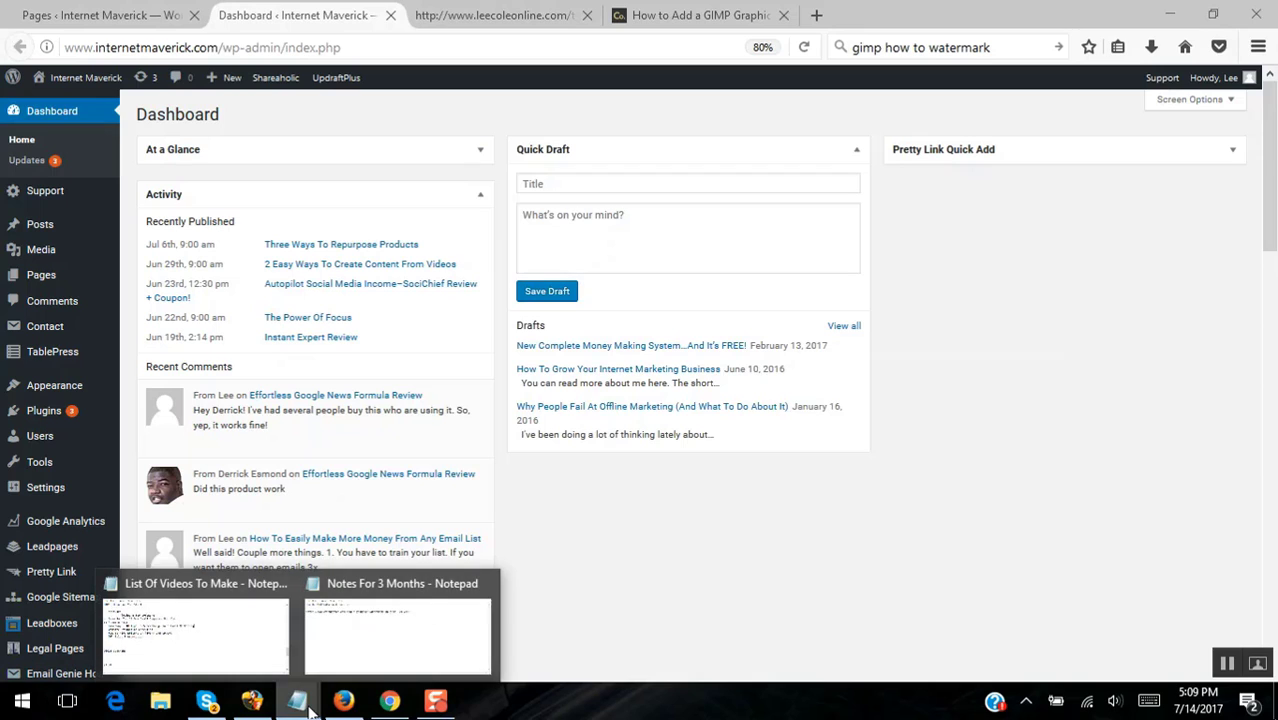
pyautogui.click(360, 622)
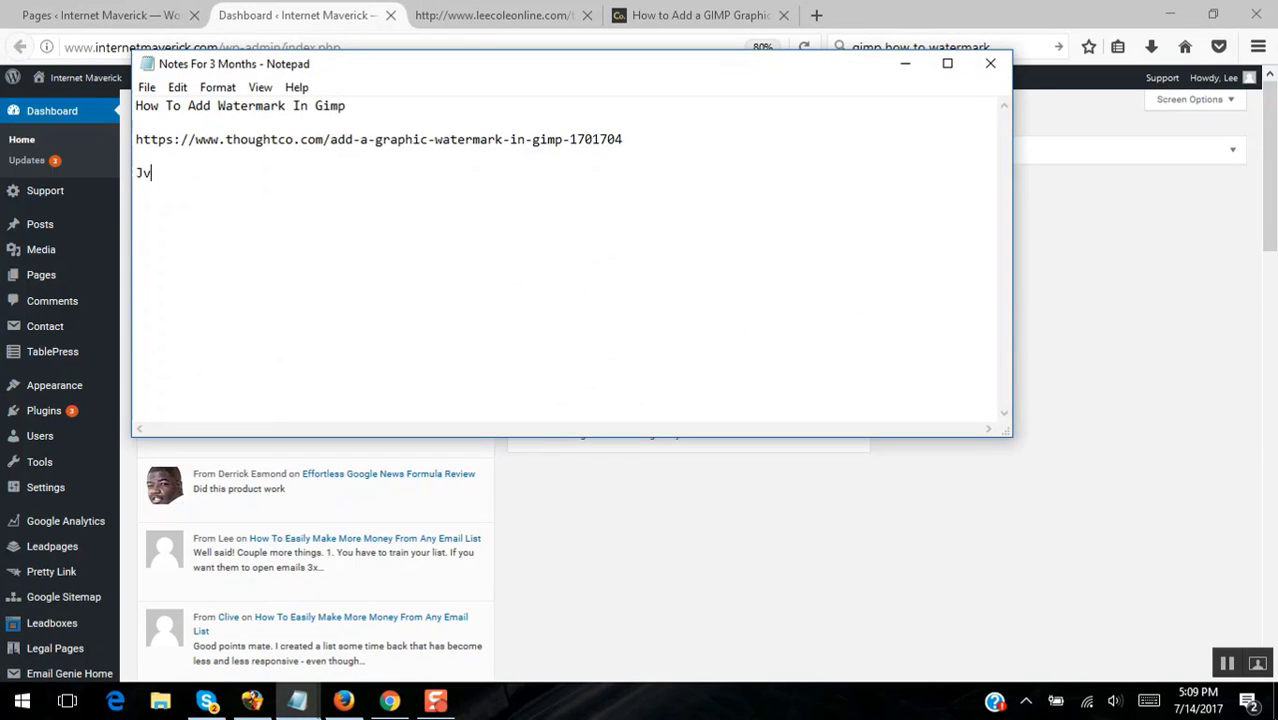
pyautogui.write('Jvzoo hosting link')
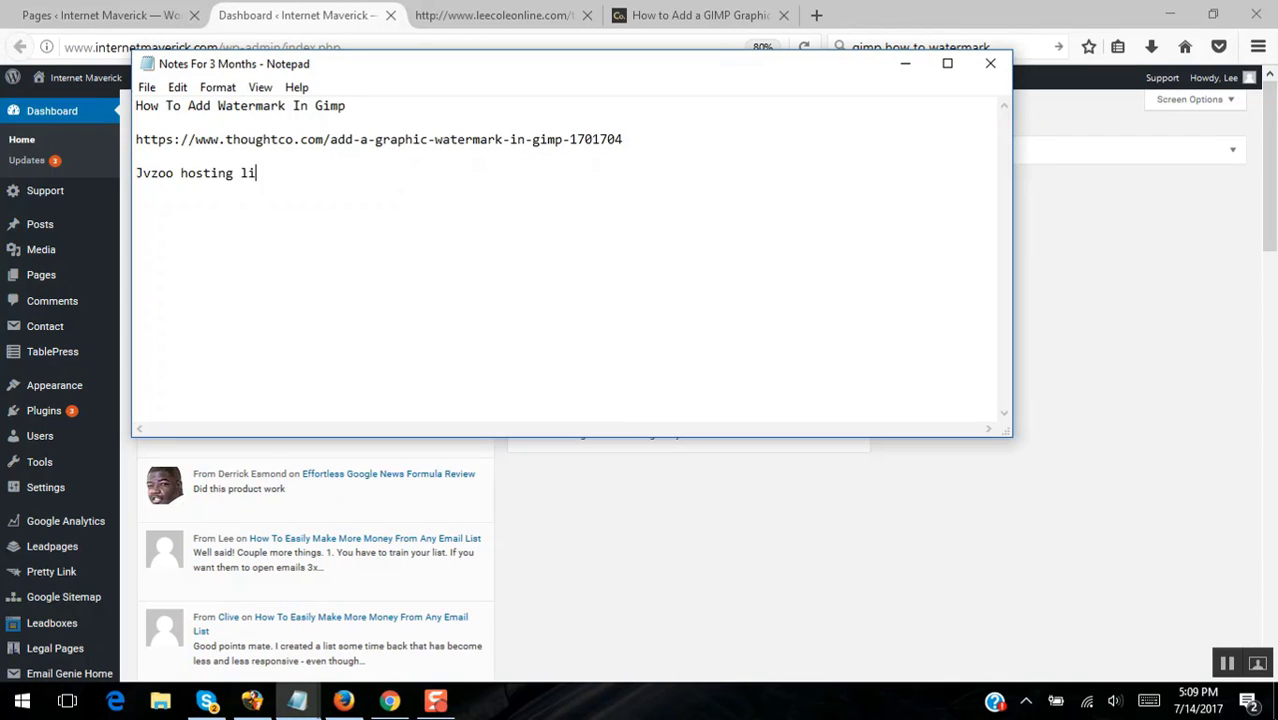
pyautogui.click(905, 63)
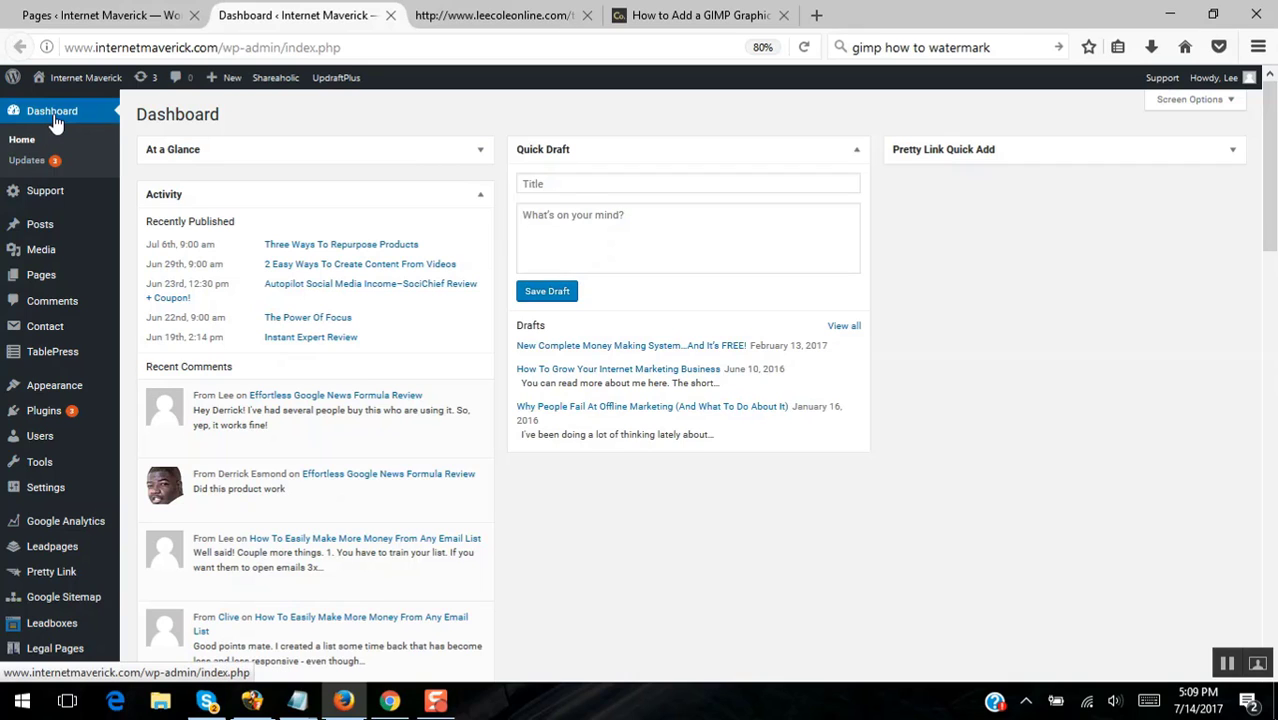
# - Open Visit Site in a new tab and scroll the Internet Maverick homepage
pyautogui.moveTo(68, 85)
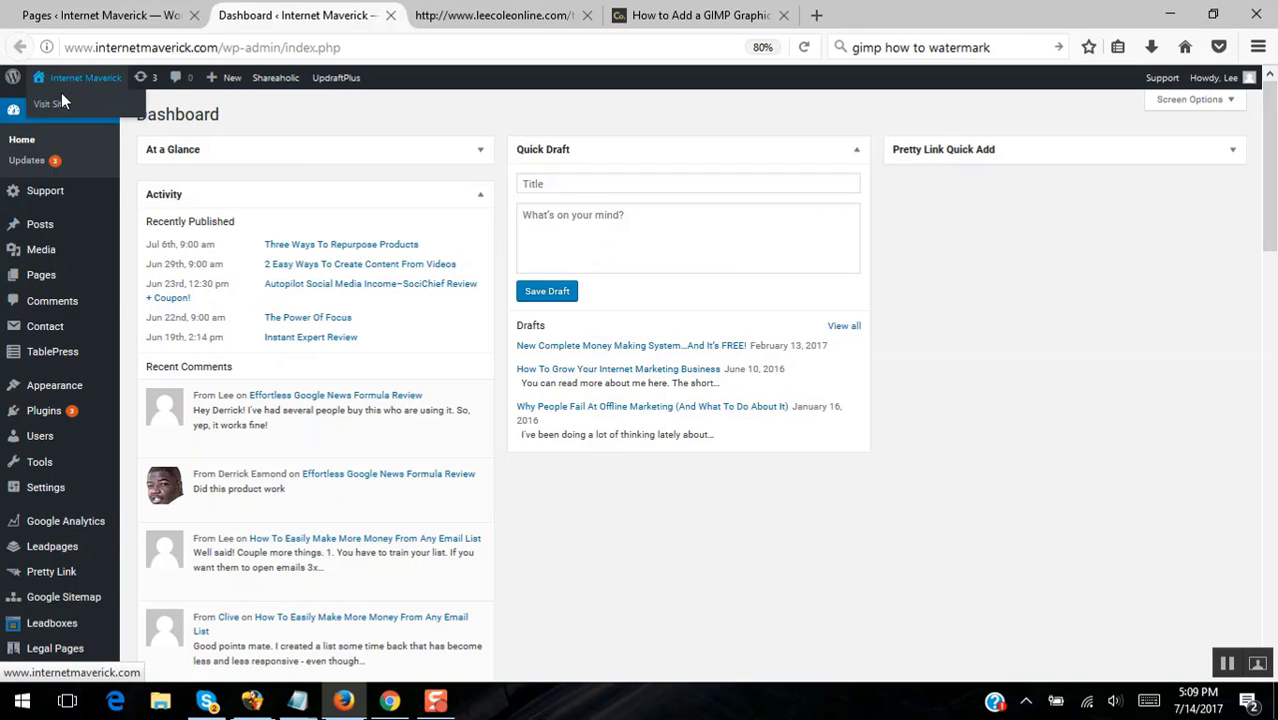
pyautogui.rightClick(58, 110)
pyautogui.click(120, 114)
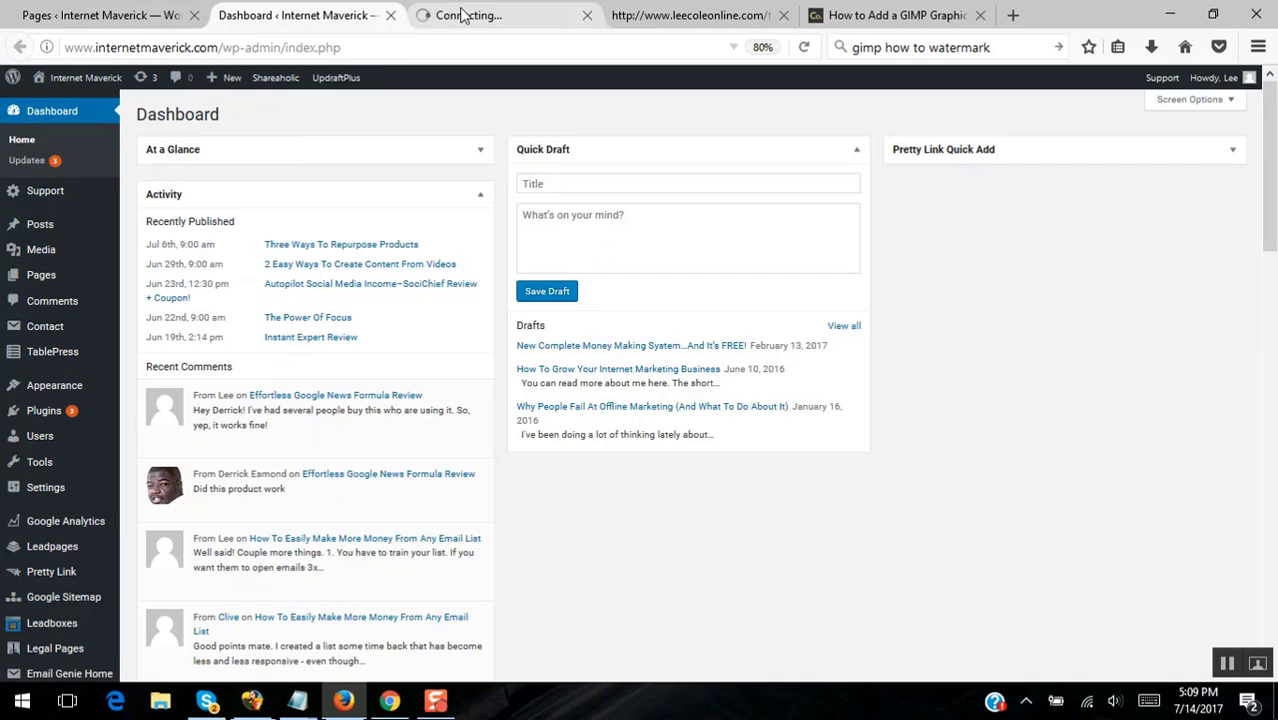
pyautogui.click(460, 15)
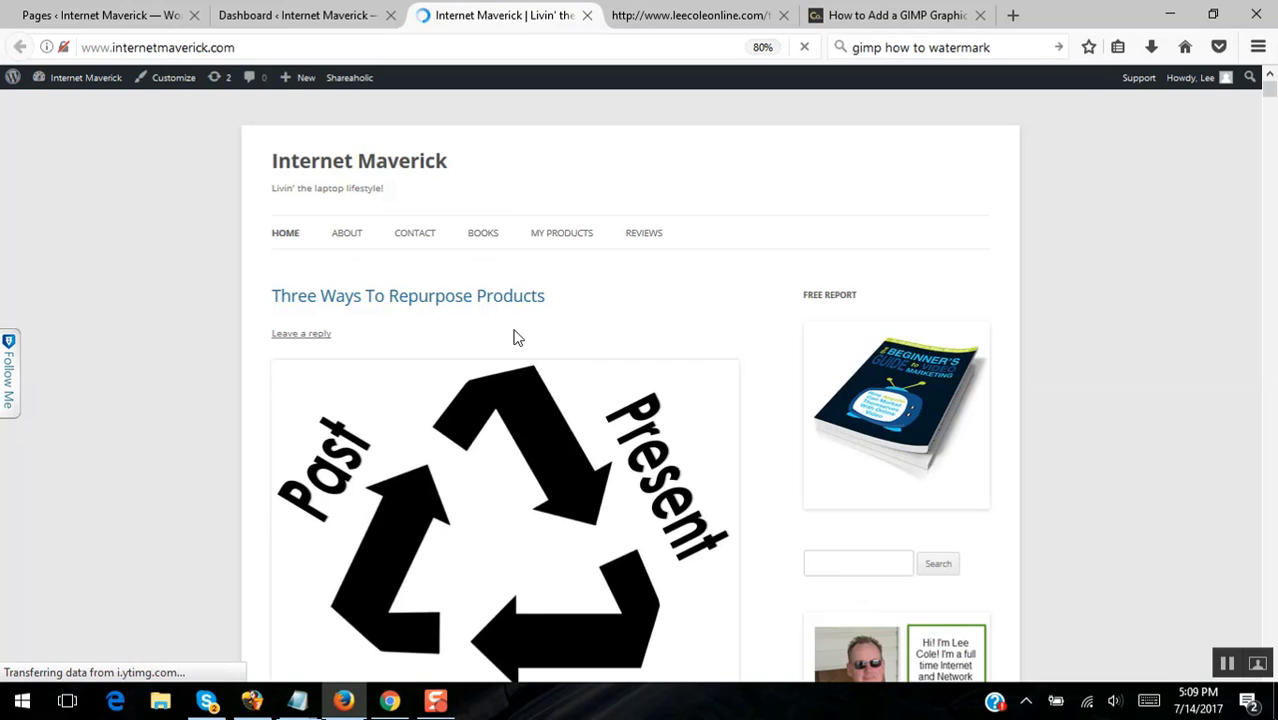
pyautogui.moveTo(1271, 100); pyautogui.dragTo(1268, 228)
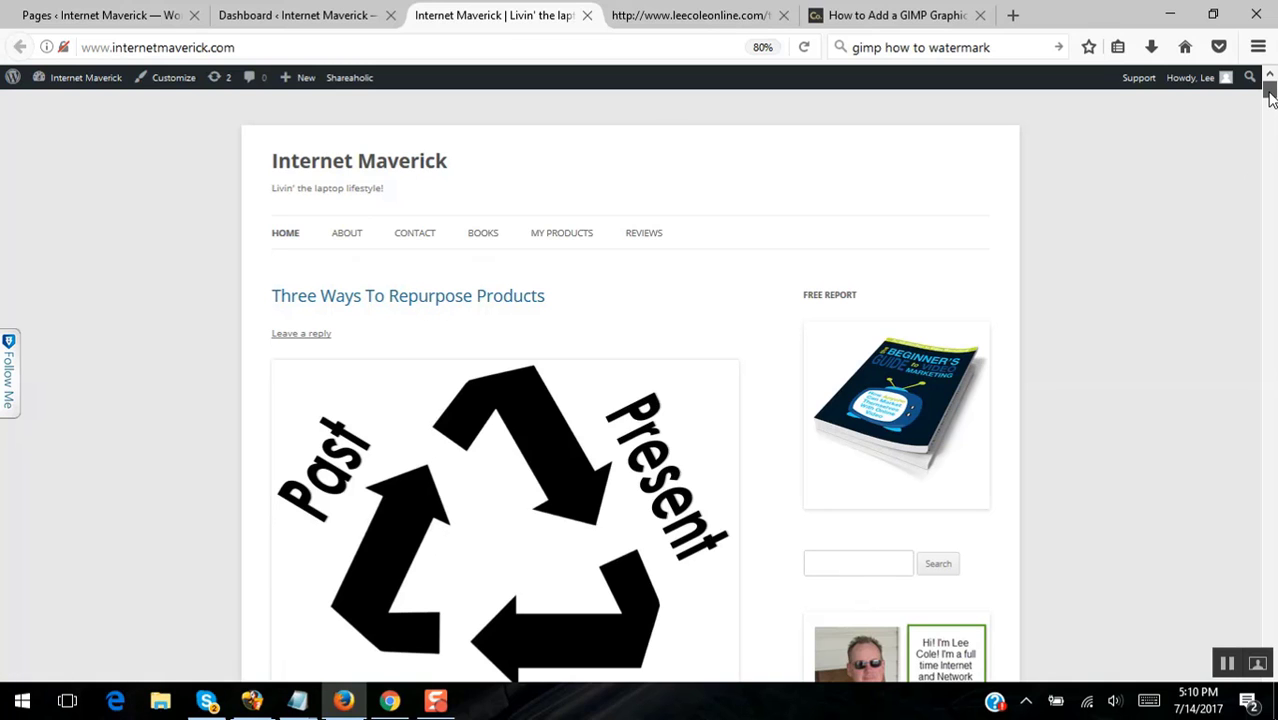
pyautogui.scroll(-1, 1270, 110)
pyautogui.moveTo(1270, 100); pyautogui.dragTo(1270, 234)
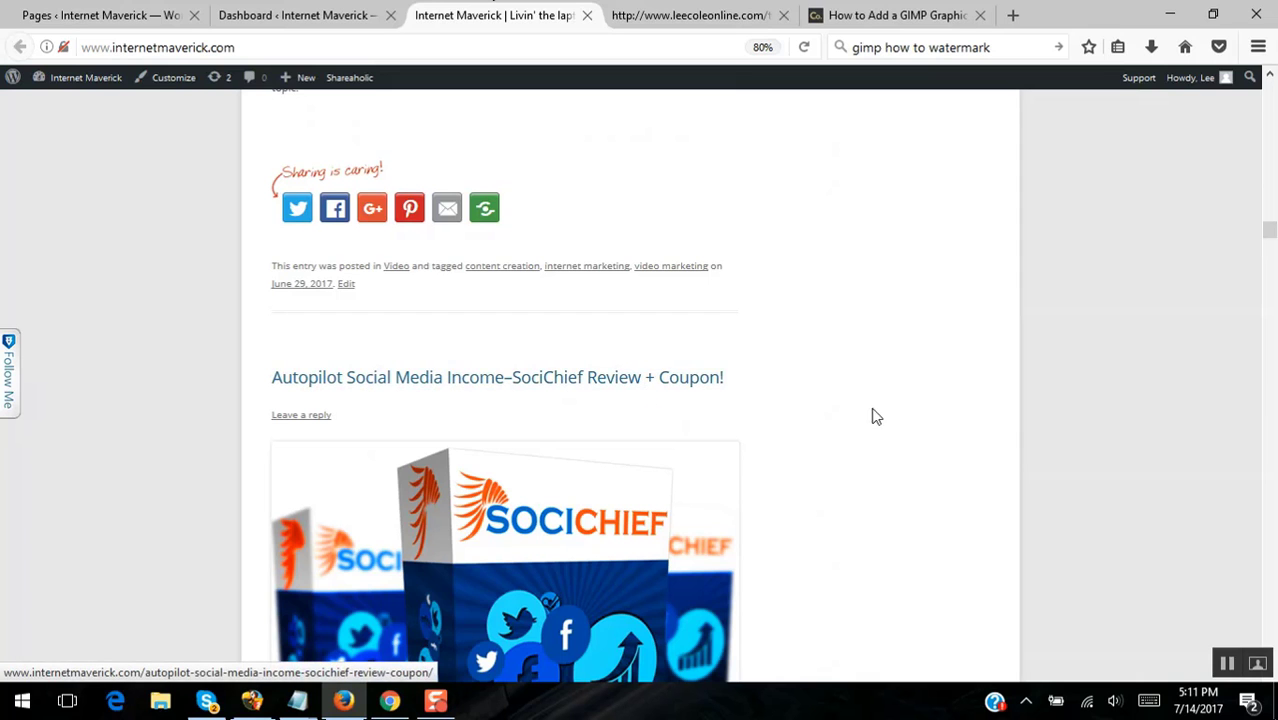
pyautogui.moveTo(1270, 232); pyautogui.dragTo(1268, 88)
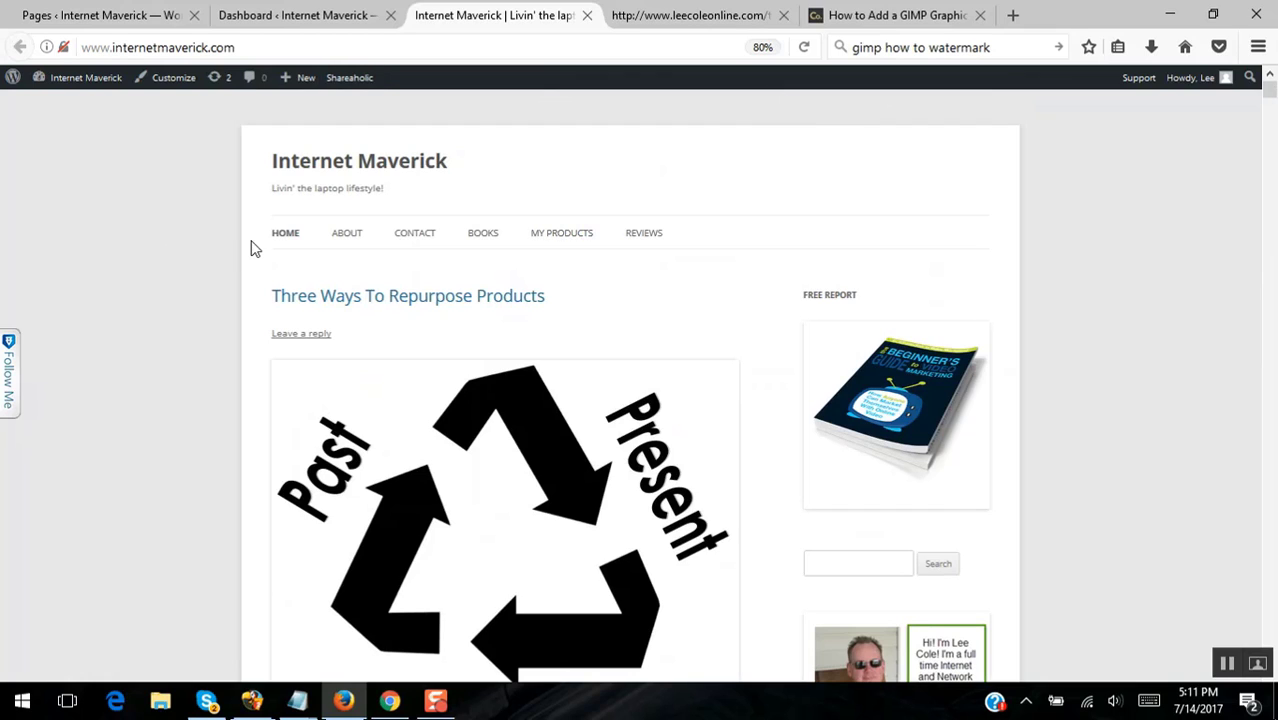
# - Open the site's ABOUT page in a new tab, reopening it after the first tab is closed
pyautogui.rightClick(349, 238)
pyautogui.click(415, 249)
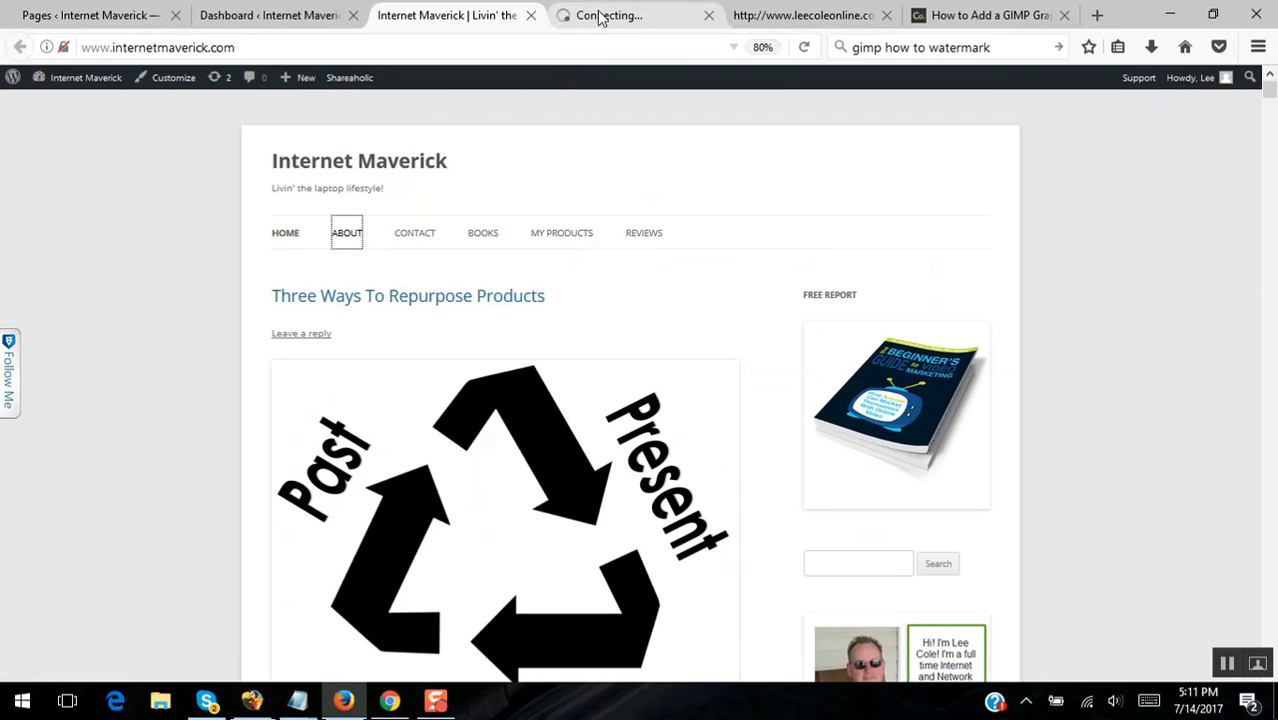
pyautogui.click(600, 20)
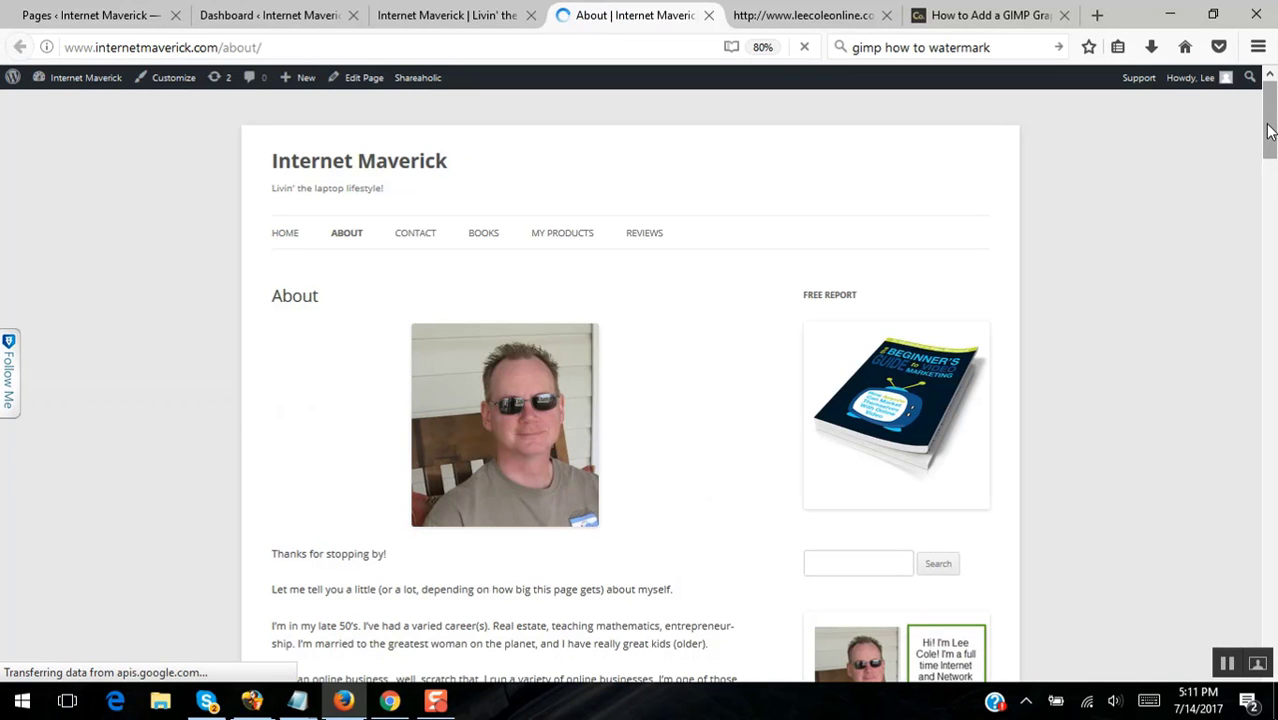
pyautogui.moveTo(1270, 127)
pyautogui.mouseDown()
pyautogui.moveTo(1275, 278)
pyautogui.moveTo(1265, 142)
pyautogui.mouseUp()
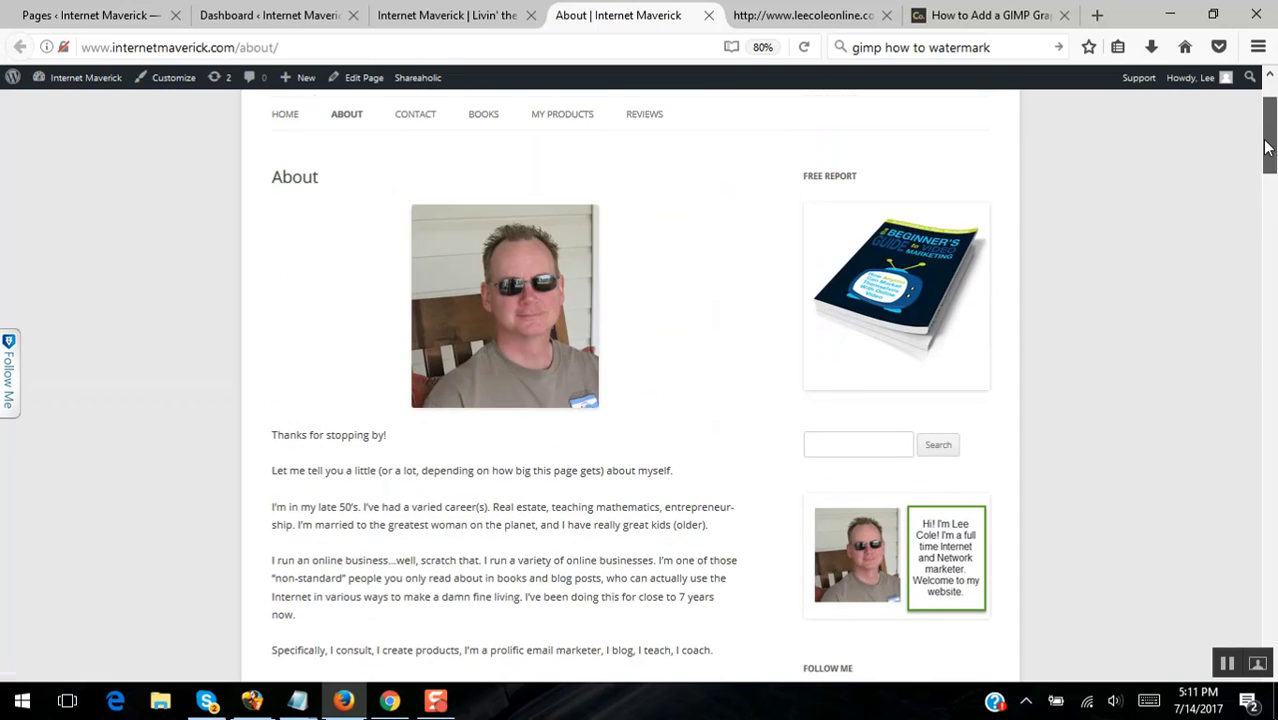
pyautogui.click(708, 18)
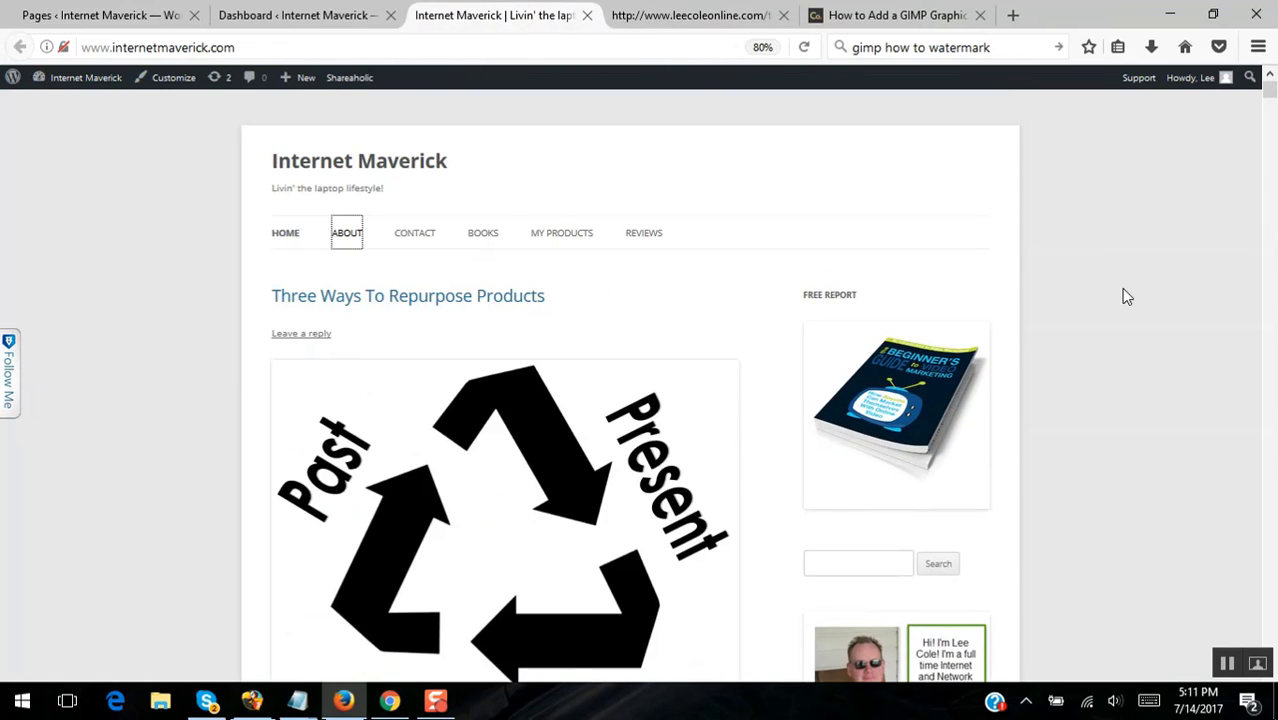
pyautogui.click(716, 17)
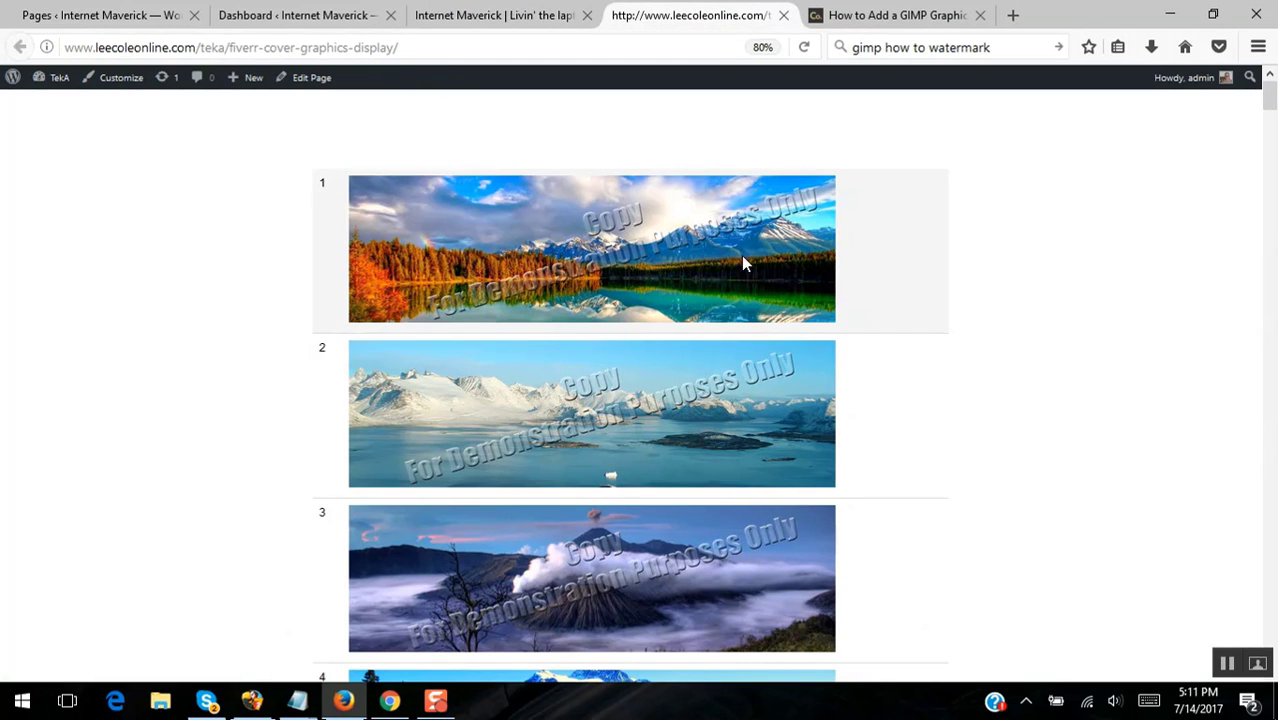
pyautogui.click(480, 20)
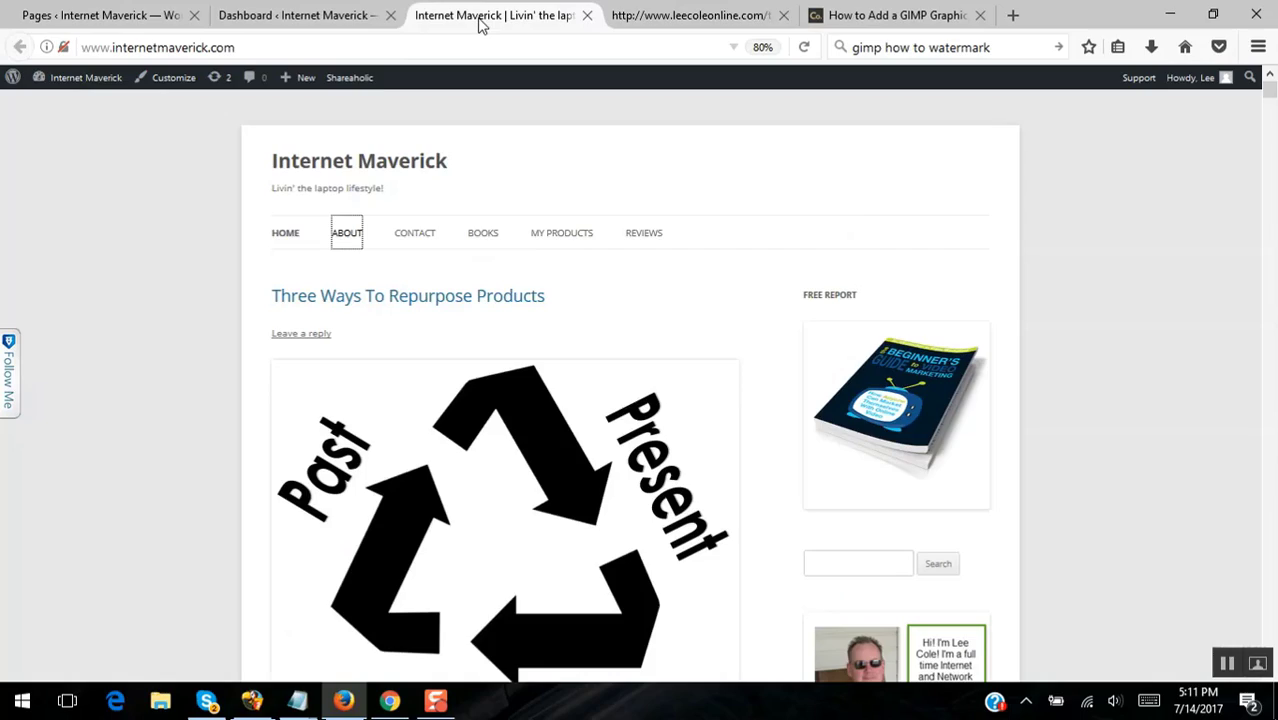
pyautogui.rightClick(341, 236)
pyautogui.click(420, 249)
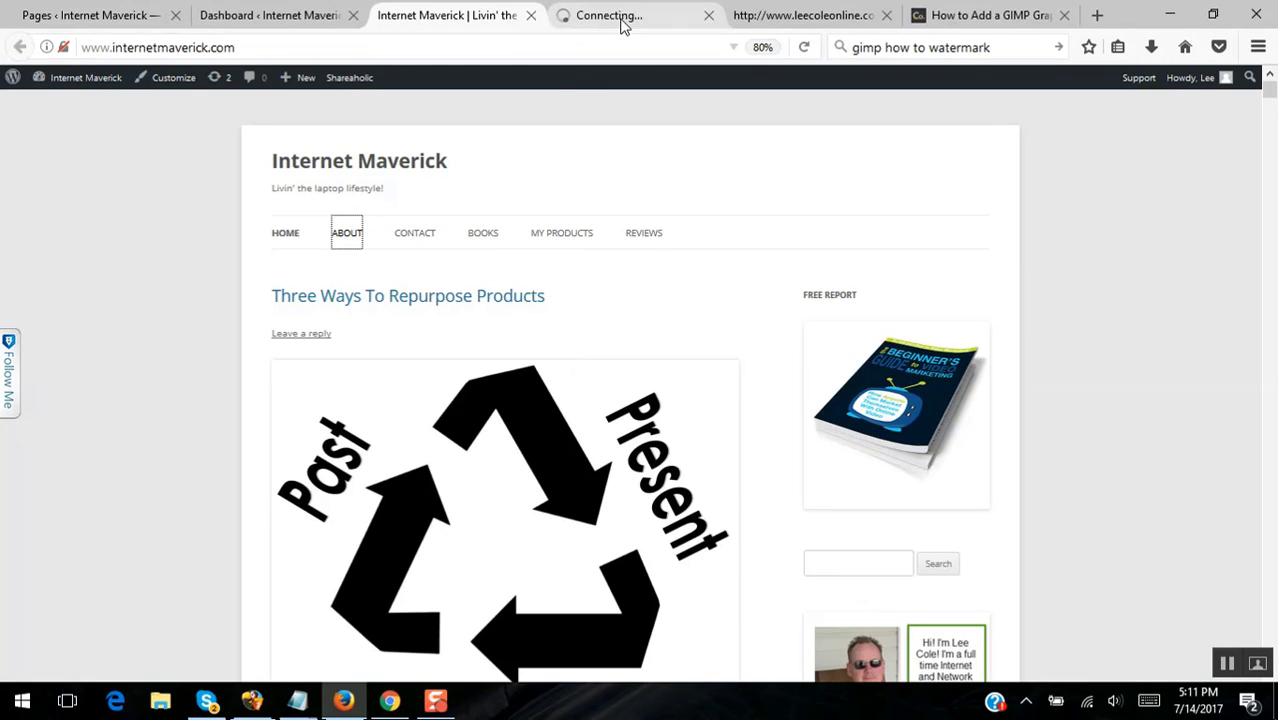
pyautogui.click(622, 18)
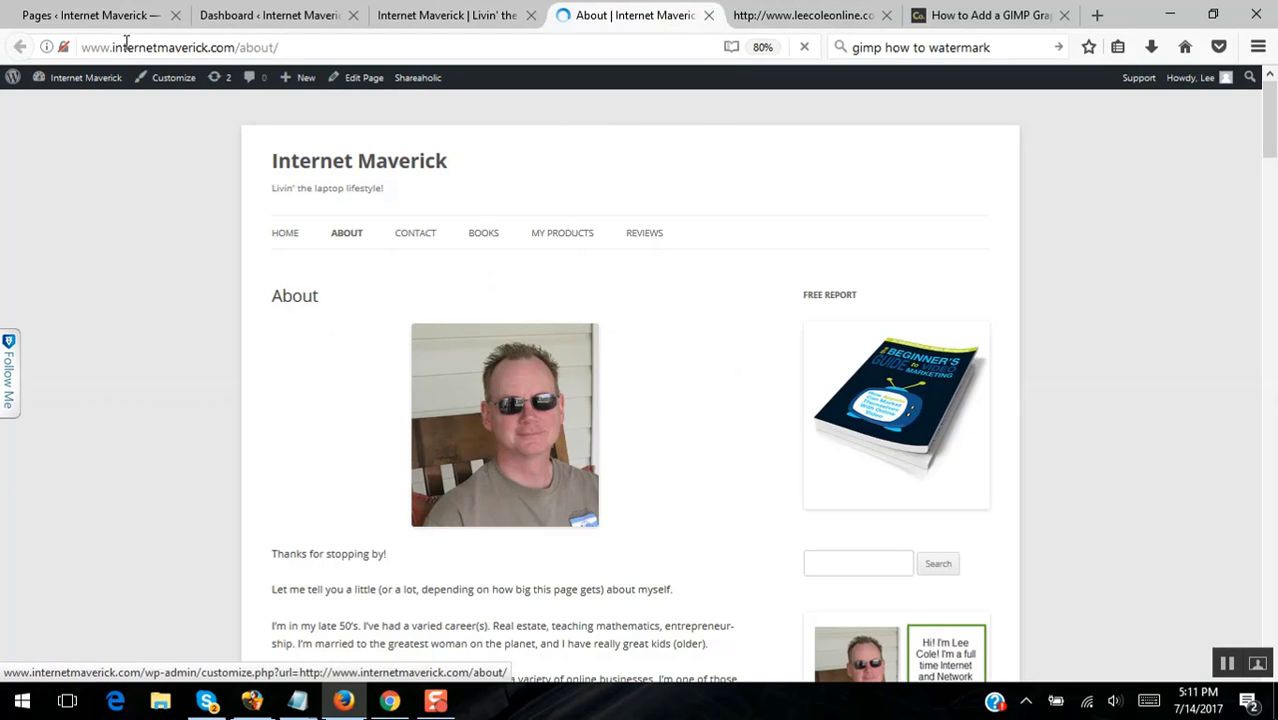
# - Compare the watermarked cover-graphics page with the About page, then return to the WordPress Pages list
pyautogui.click(812, 24)
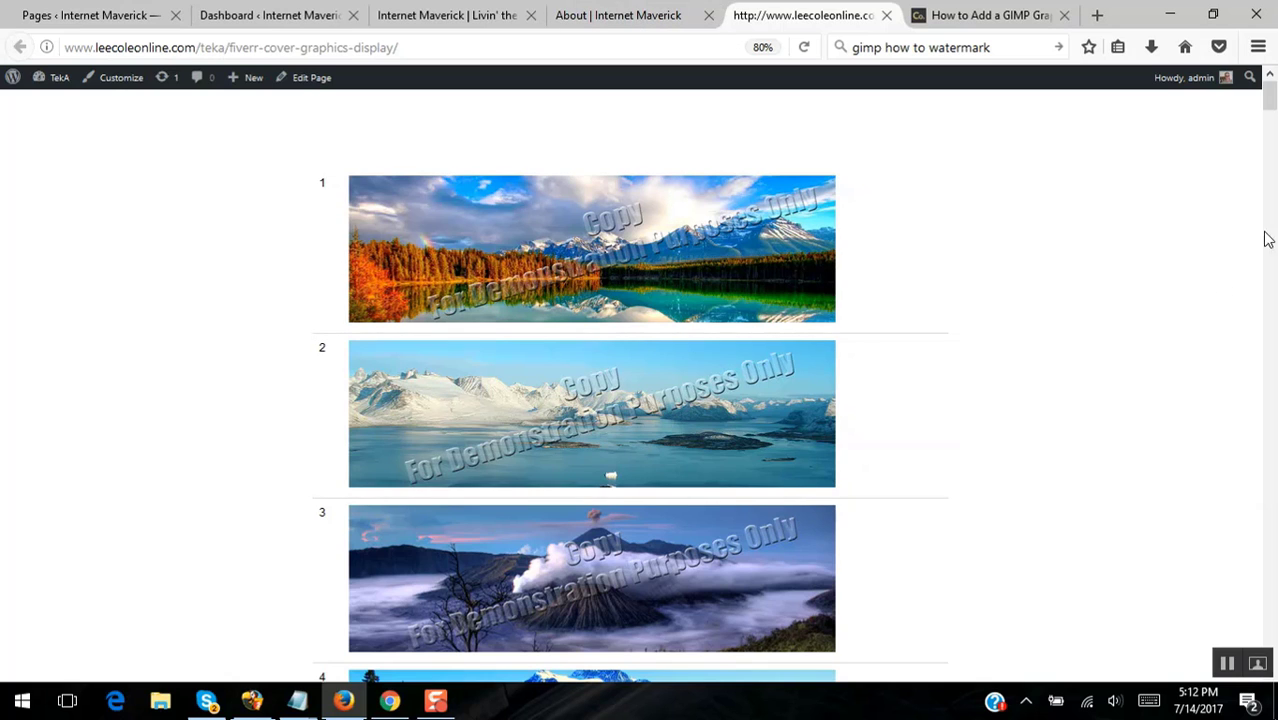
pyautogui.scroll(-10, 1272, 110)
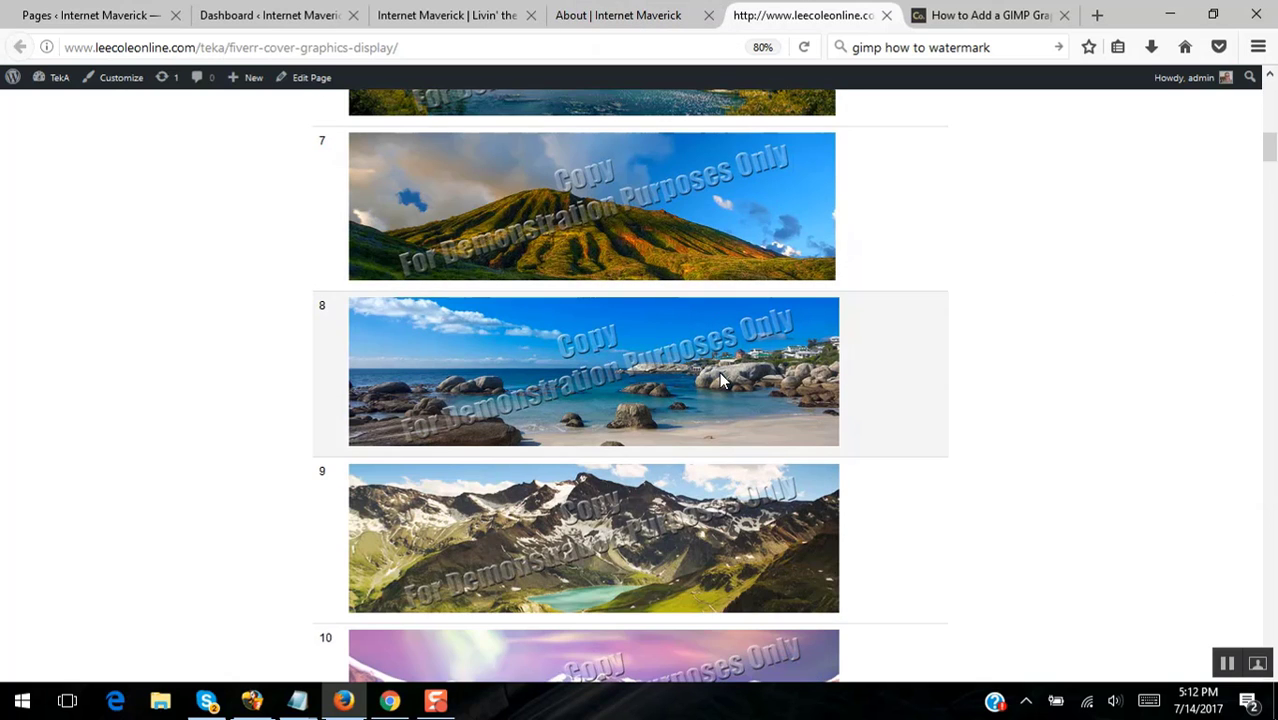
pyautogui.moveTo(1269, 150); pyautogui.dragTo(1268, 95)
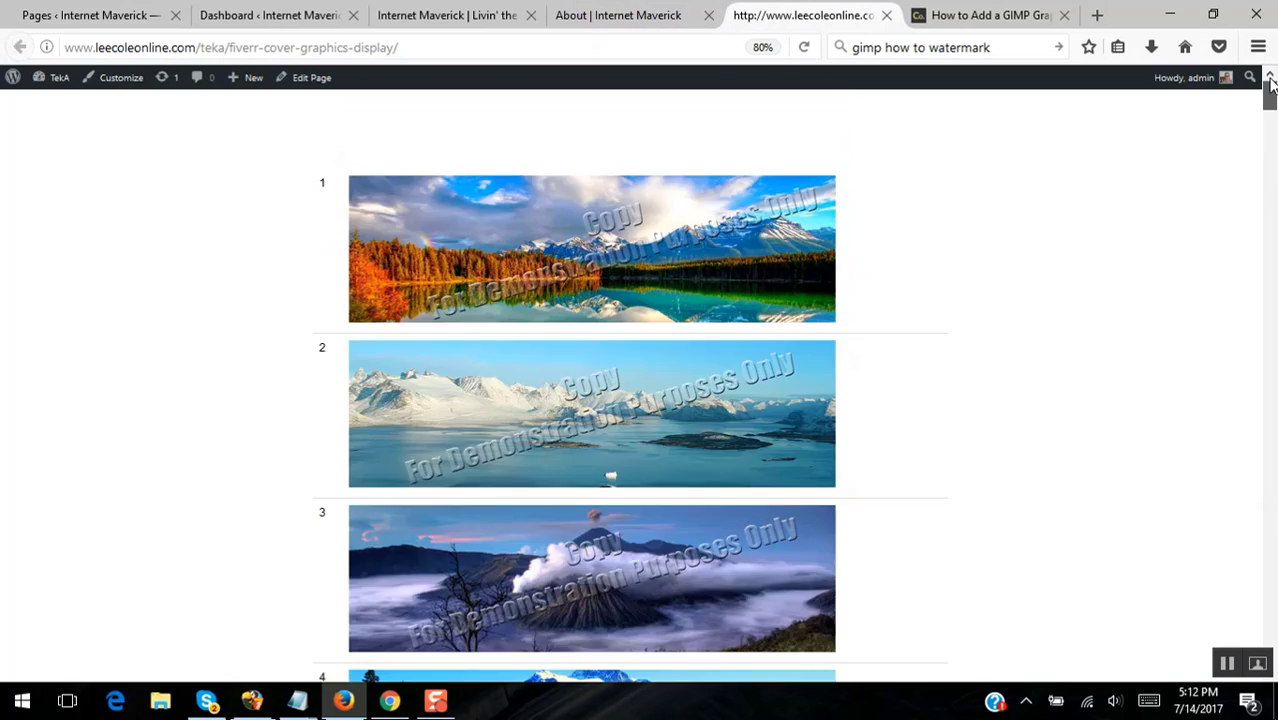
pyautogui.click(617, 17)
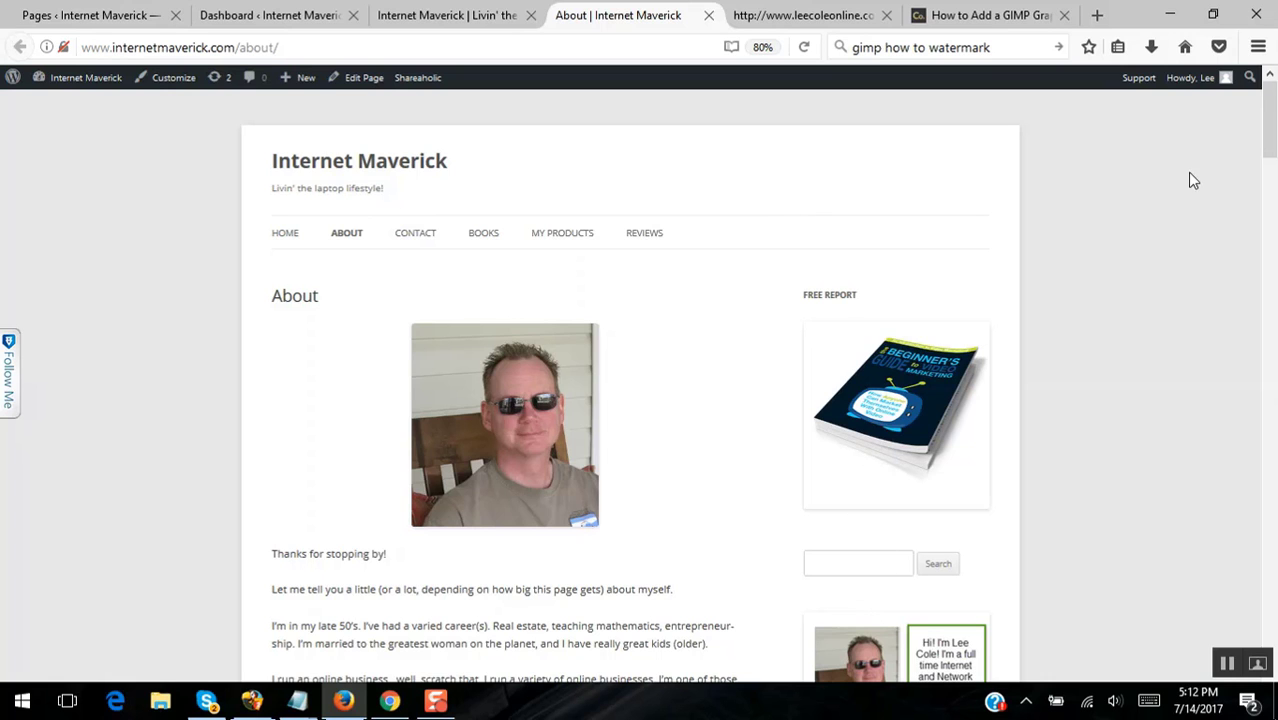
pyautogui.moveTo(1270, 130); pyautogui.dragTo(1260, 90)
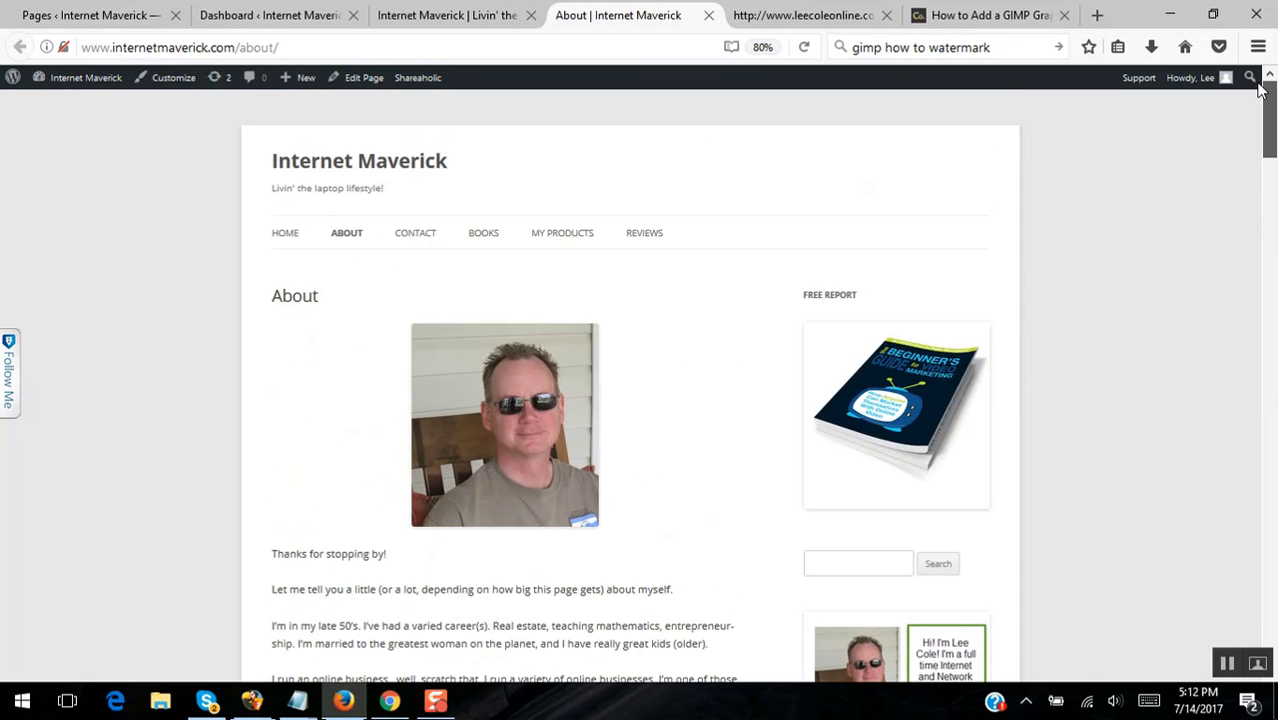
pyautogui.click(846, 16)
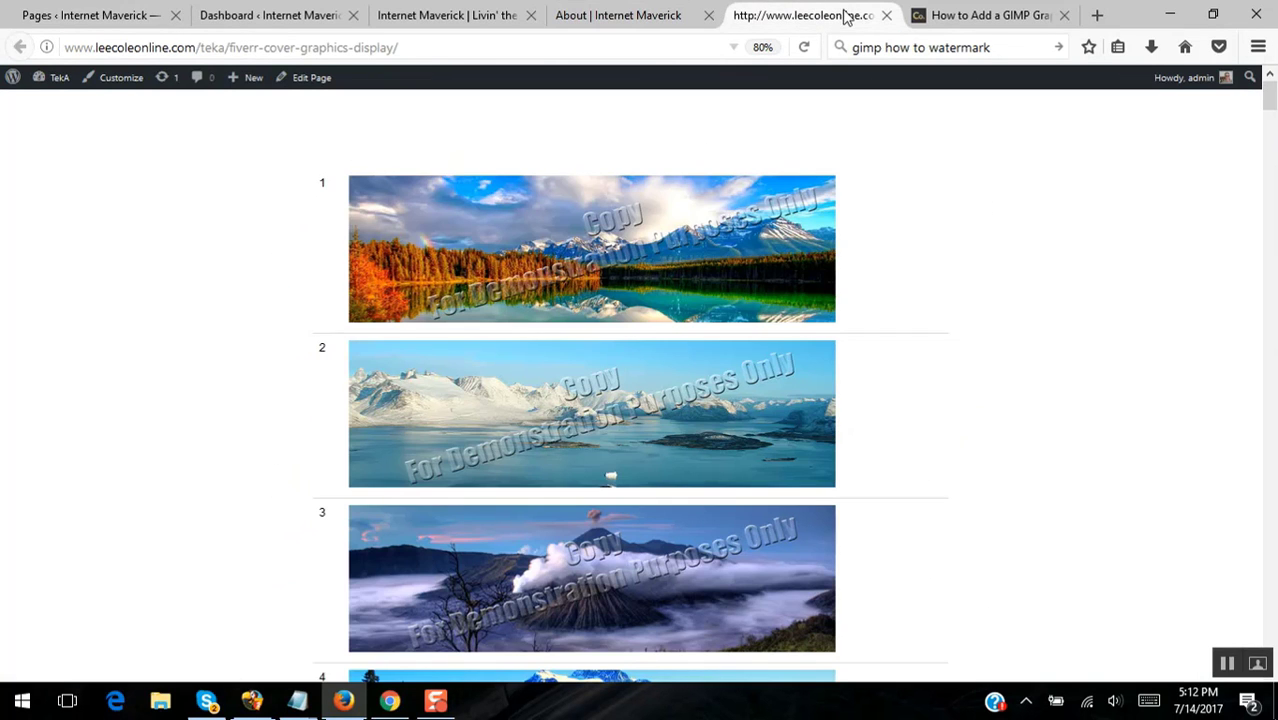
pyautogui.click(638, 18)
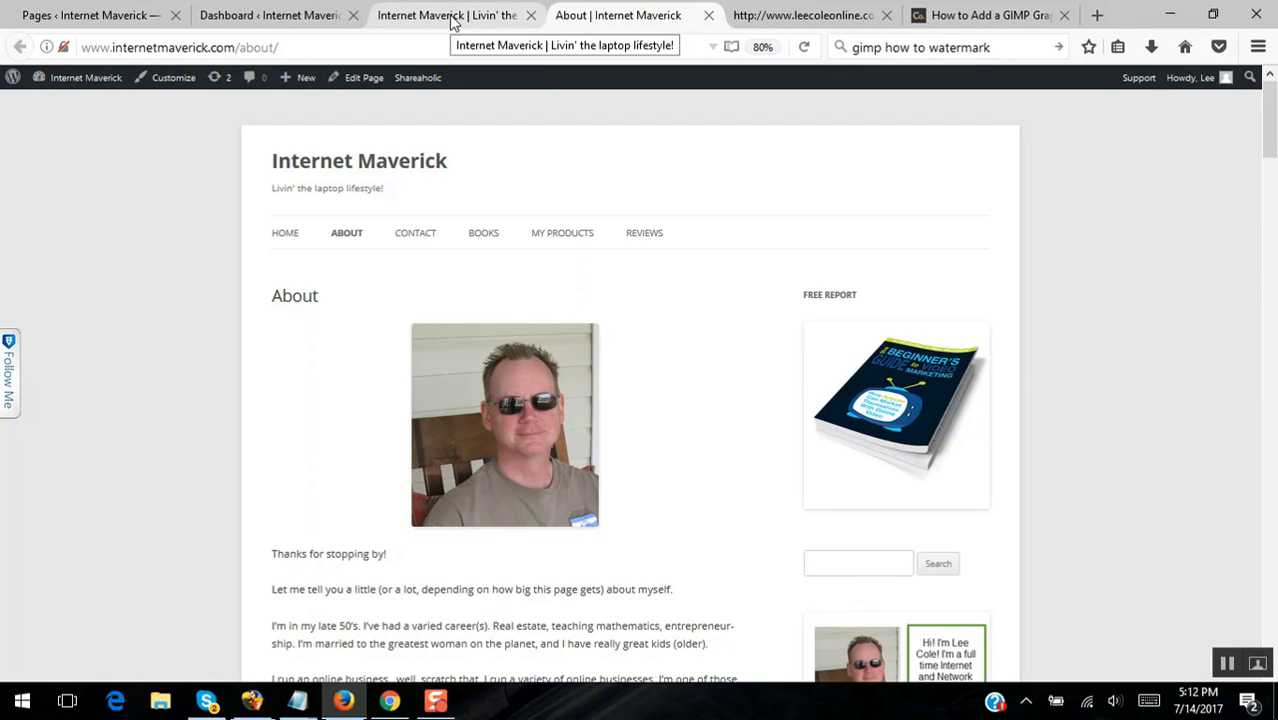
pyautogui.click(104, 16)
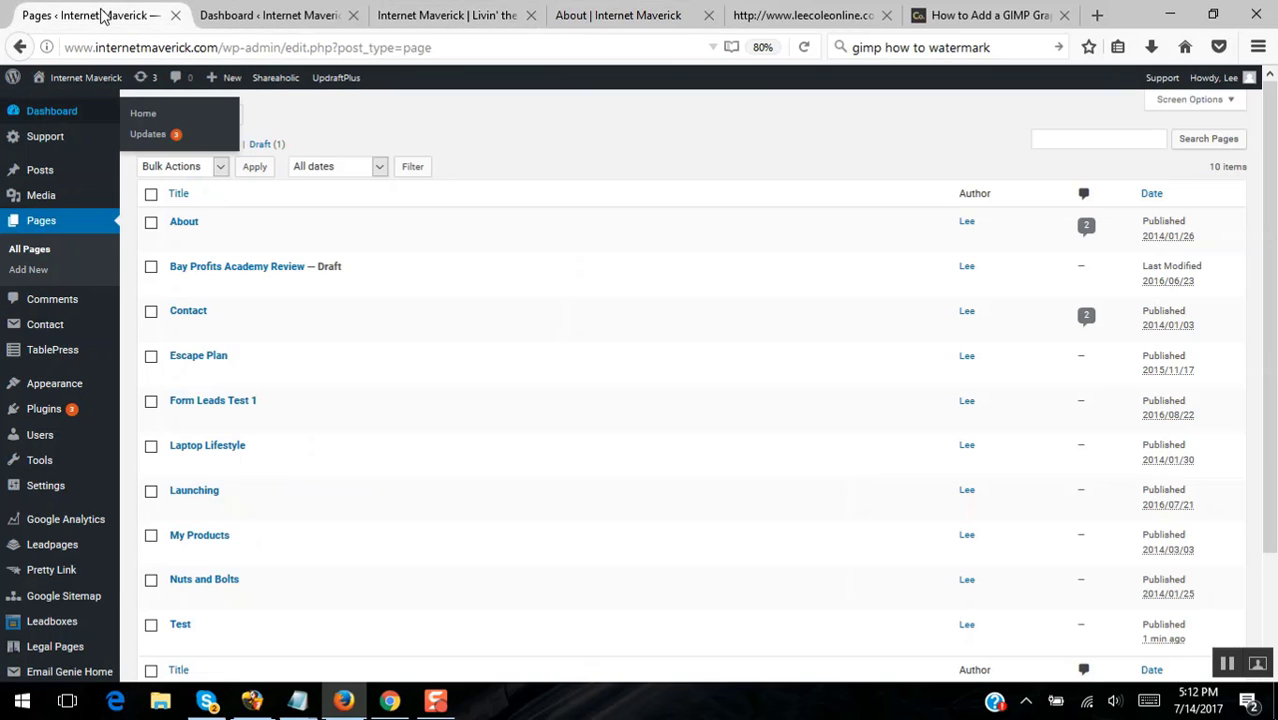
pyautogui.click(275, 18)
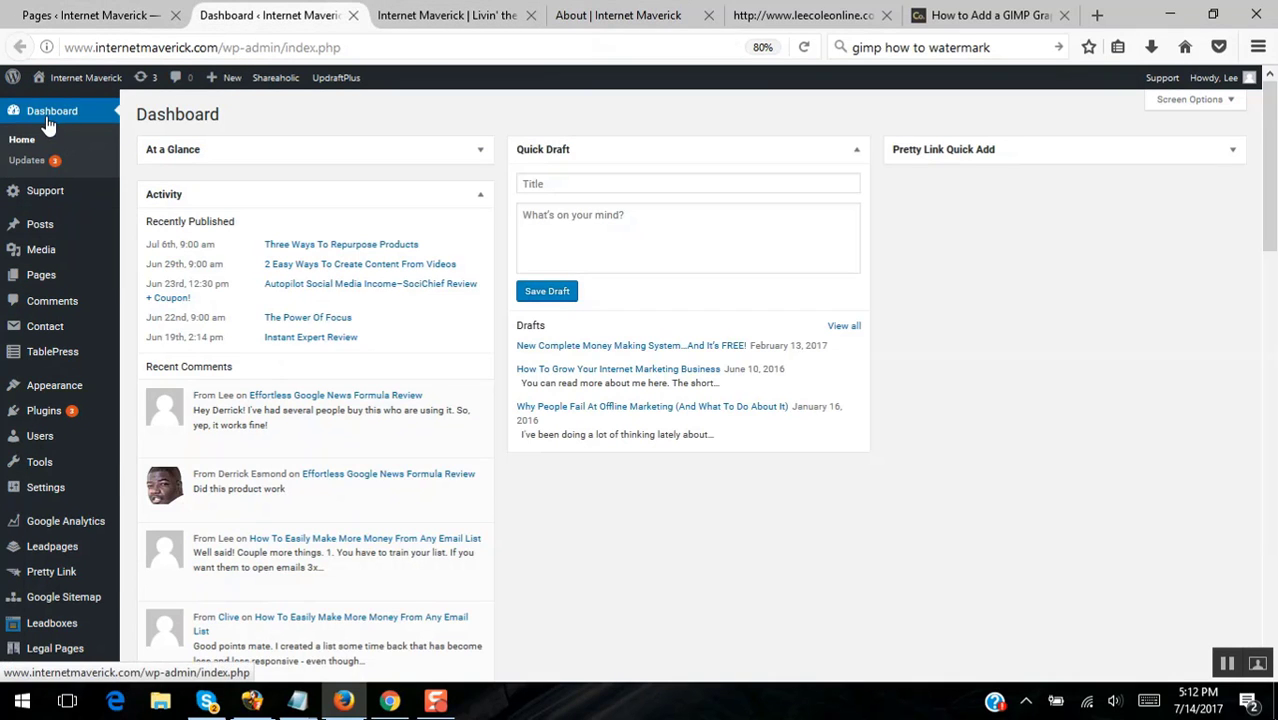
# - Open the Pages > Add New screen in a new background tab
pyautogui.moveTo(42, 229)
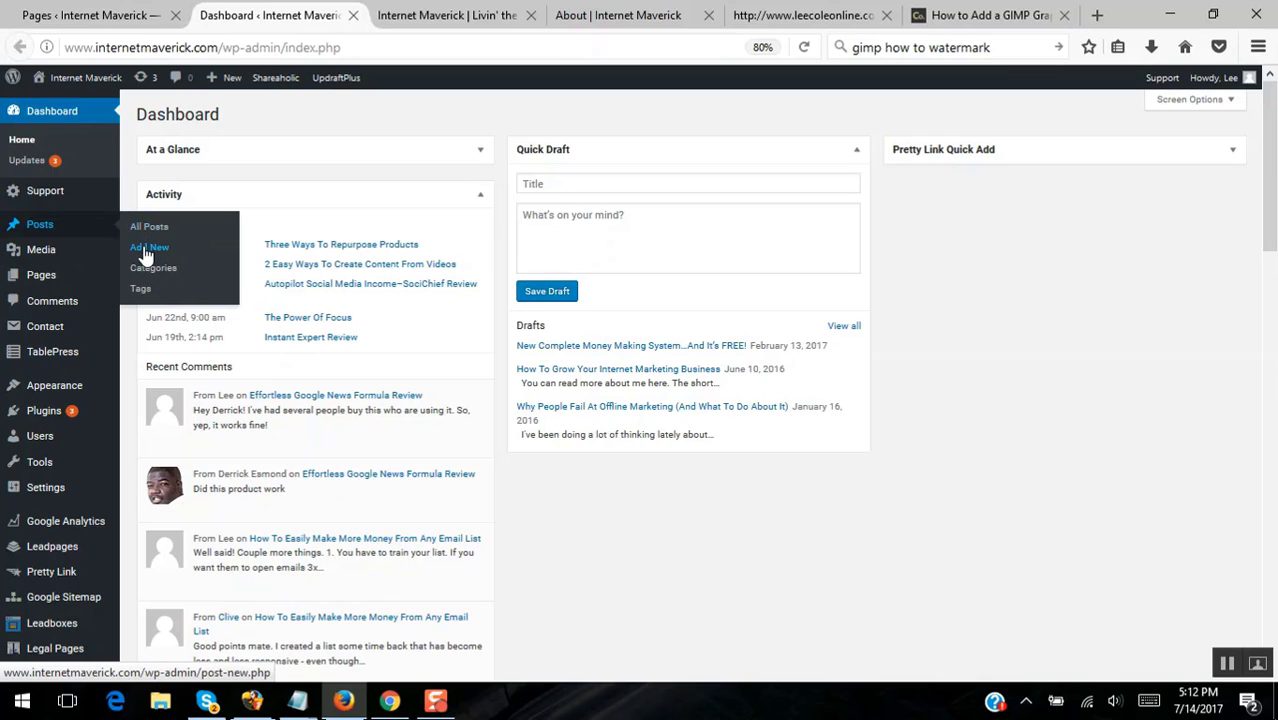
pyautogui.moveTo(35, 280)
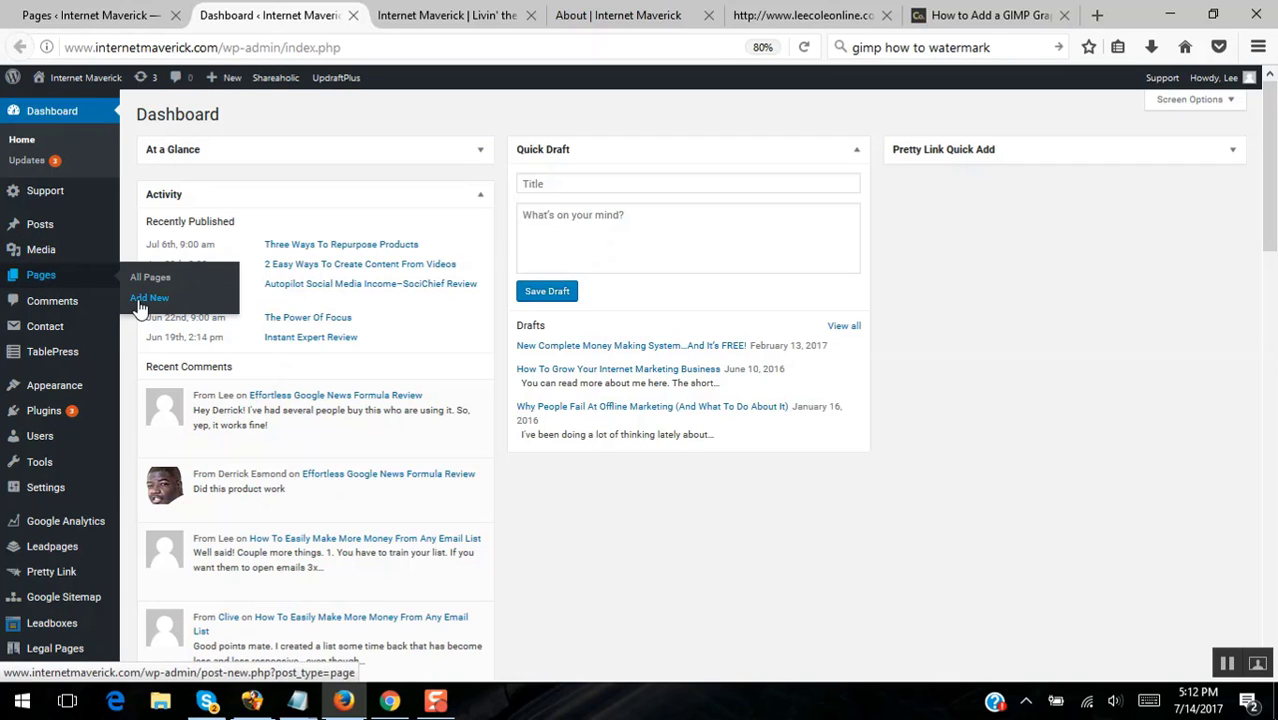
pyautogui.rightClick(149, 300)
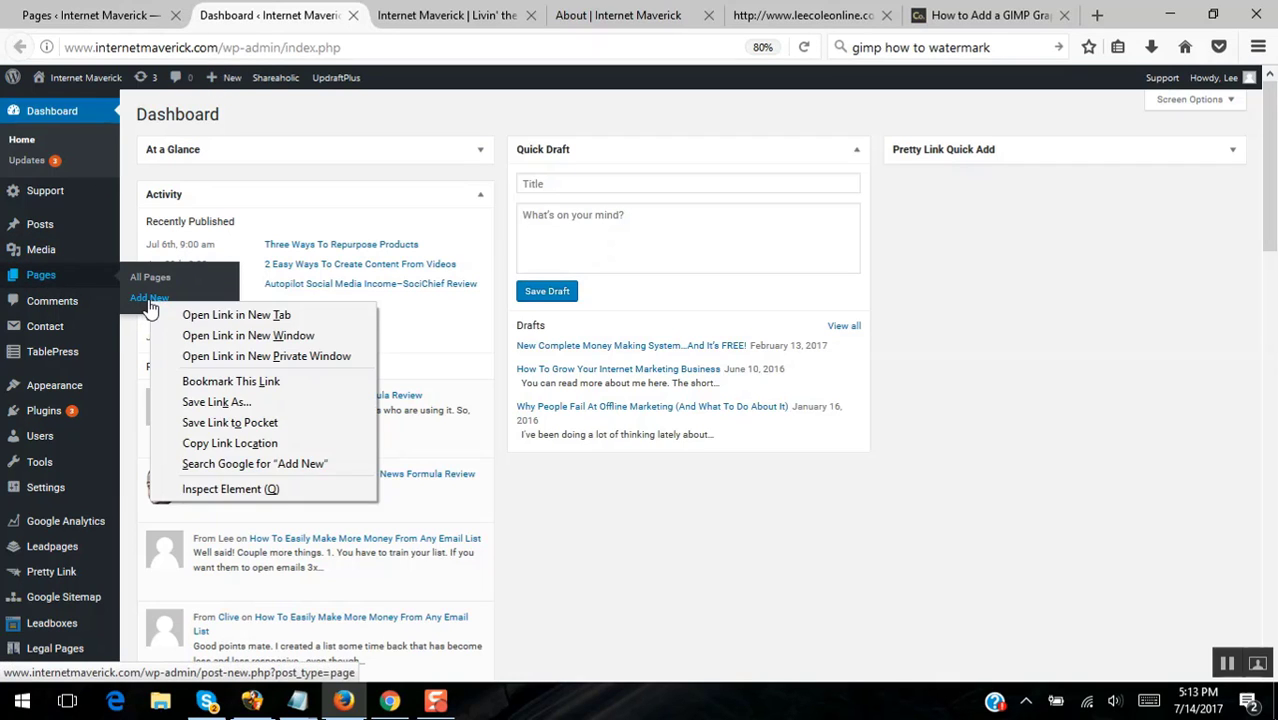
pyautogui.click(228, 313)
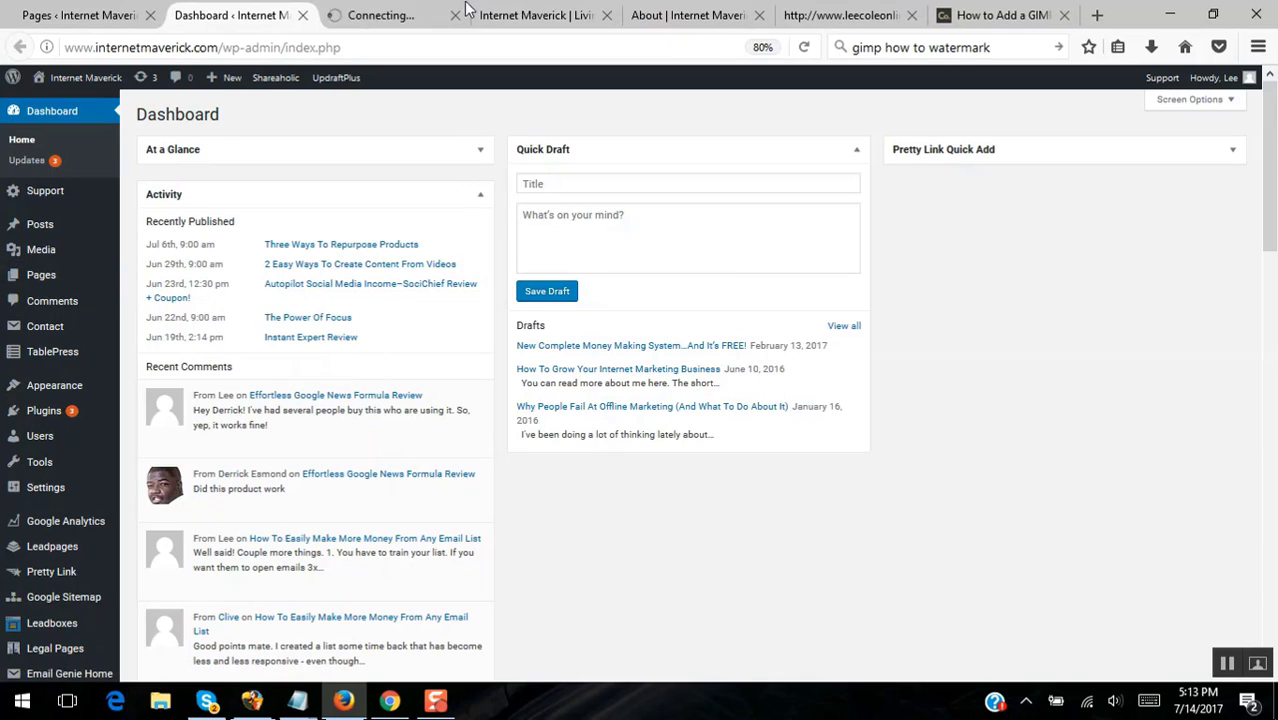
# - In the new-page editor, enter the title 'Graphics Test' and publish it
pyautogui.click(380, 22)
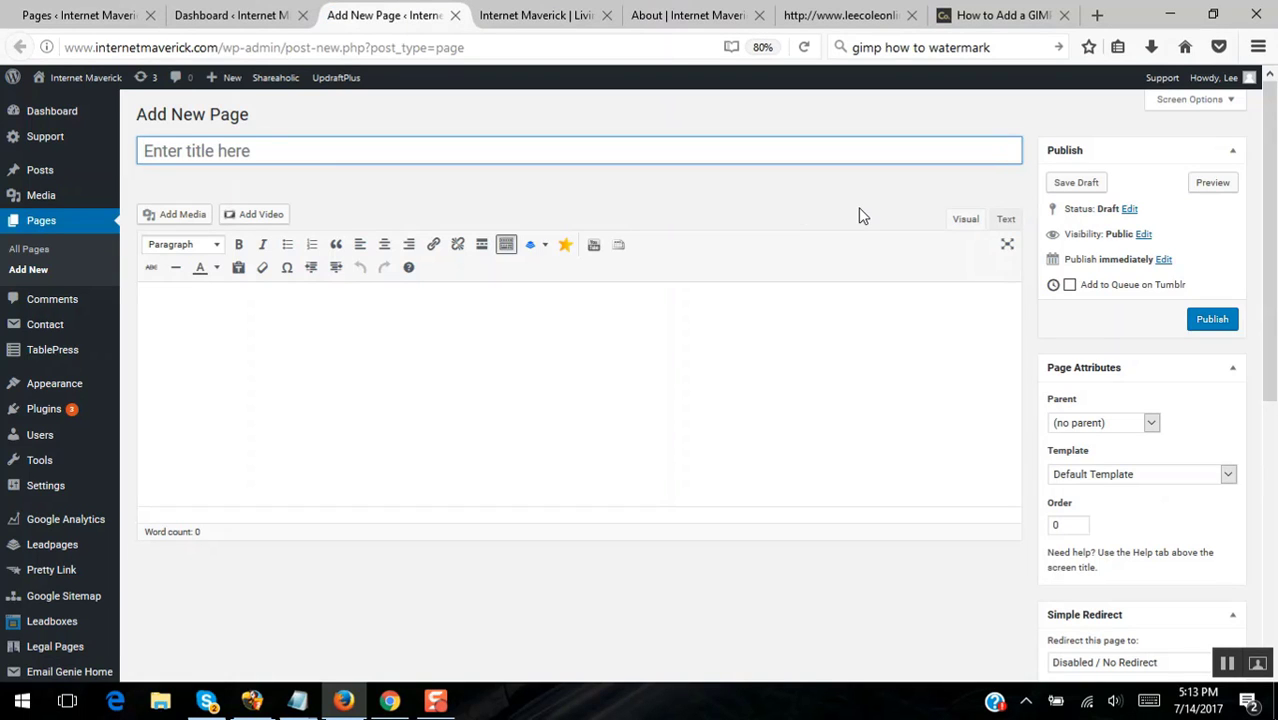
pyautogui.write('Graphi')
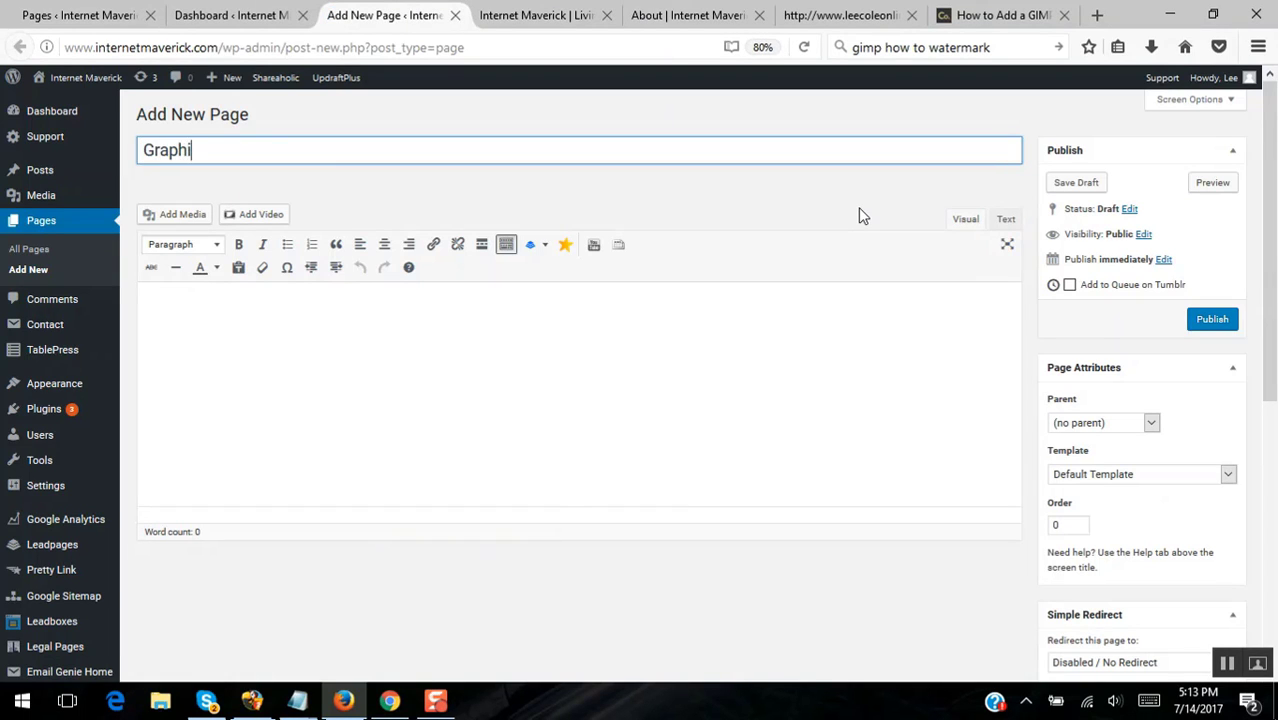
pyautogui.write('cs Test')
pyautogui.click(1215, 321)
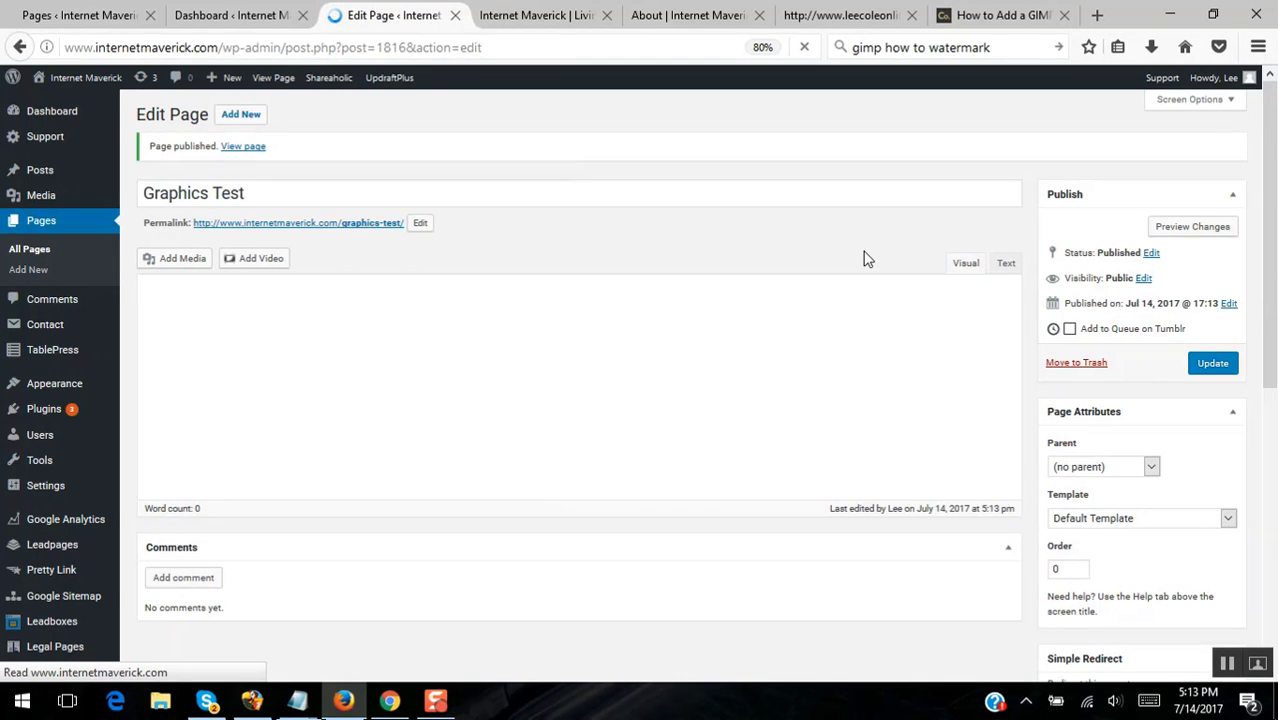
# - Open the /graphics-test/ permalink in a new tab, view it, and return to the editor
pyautogui.rightClick(372, 227)
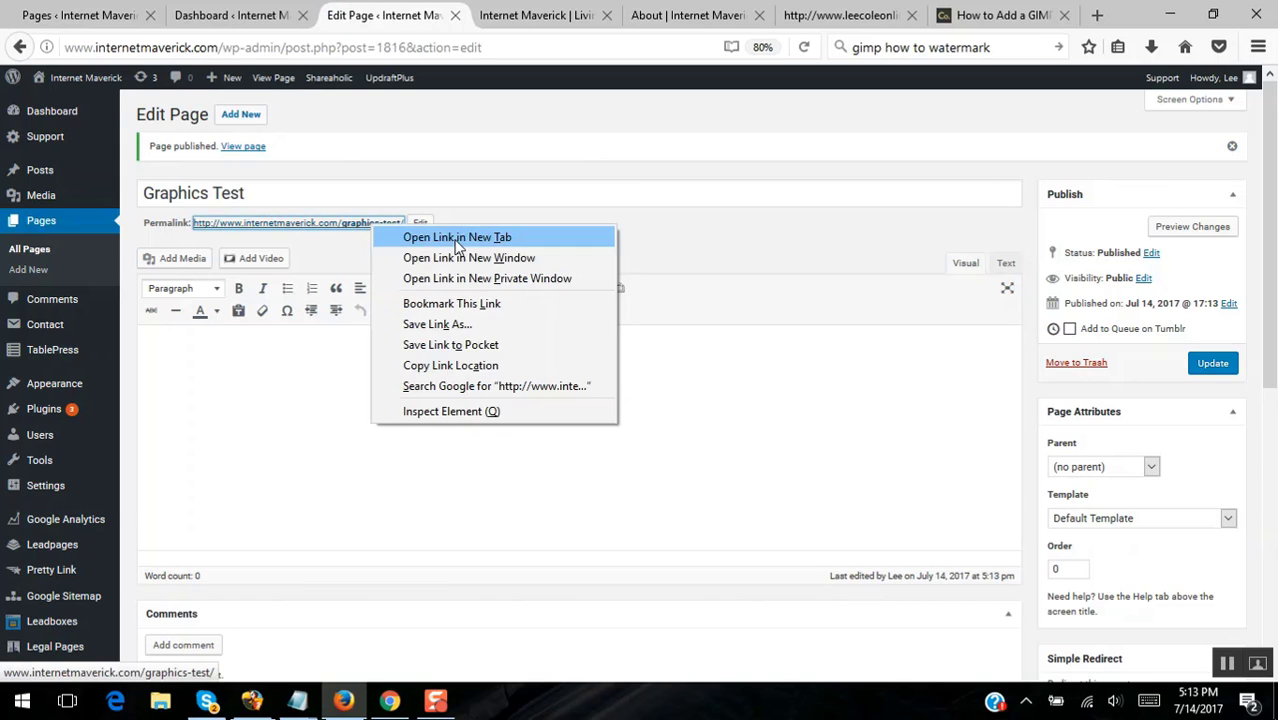
pyautogui.click(457, 238)
pyautogui.click(484, 15)
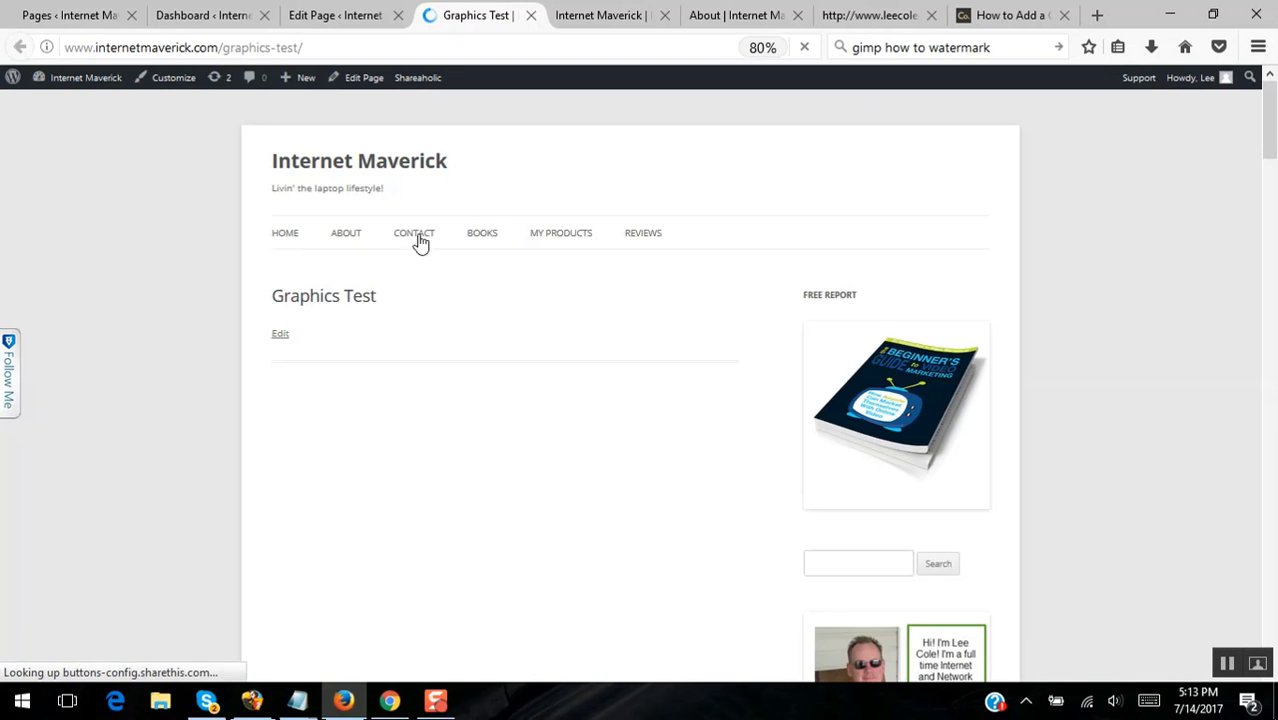
pyautogui.moveTo(1270, 125)
pyautogui.mouseDown()
pyautogui.moveTo(1270, 232)
pyautogui.moveTo(1272, 95)
pyautogui.moveTo(1272, 262)
pyautogui.moveTo(1273, 122)
pyautogui.mouseUp()
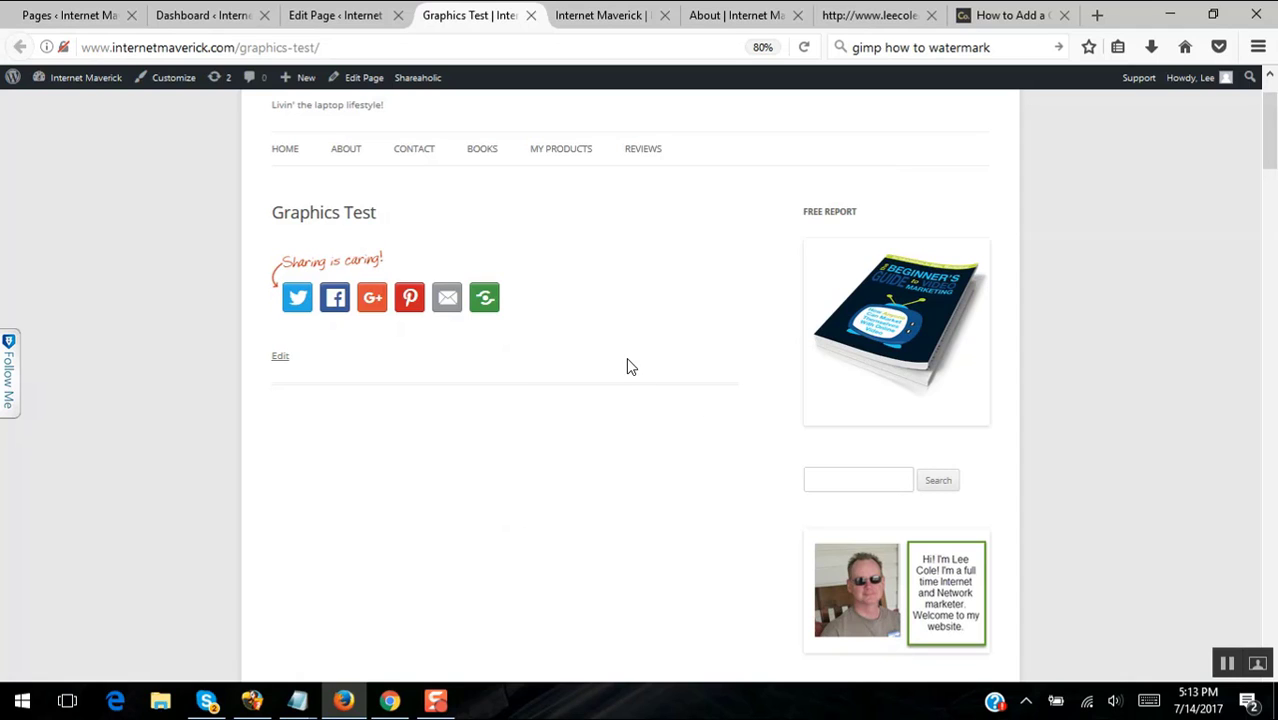
pyautogui.click(355, 15)
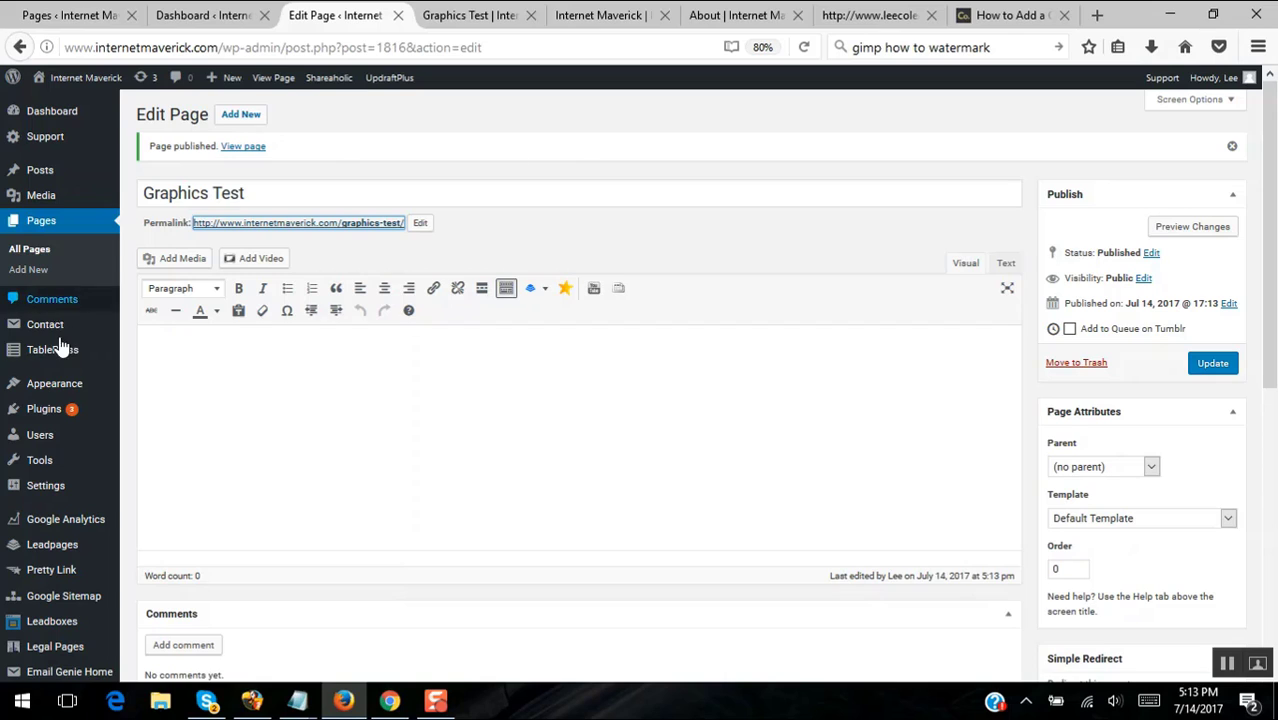
# - Open the Plugins > Add New page in a new tab
pyautogui.moveTo(53, 354)
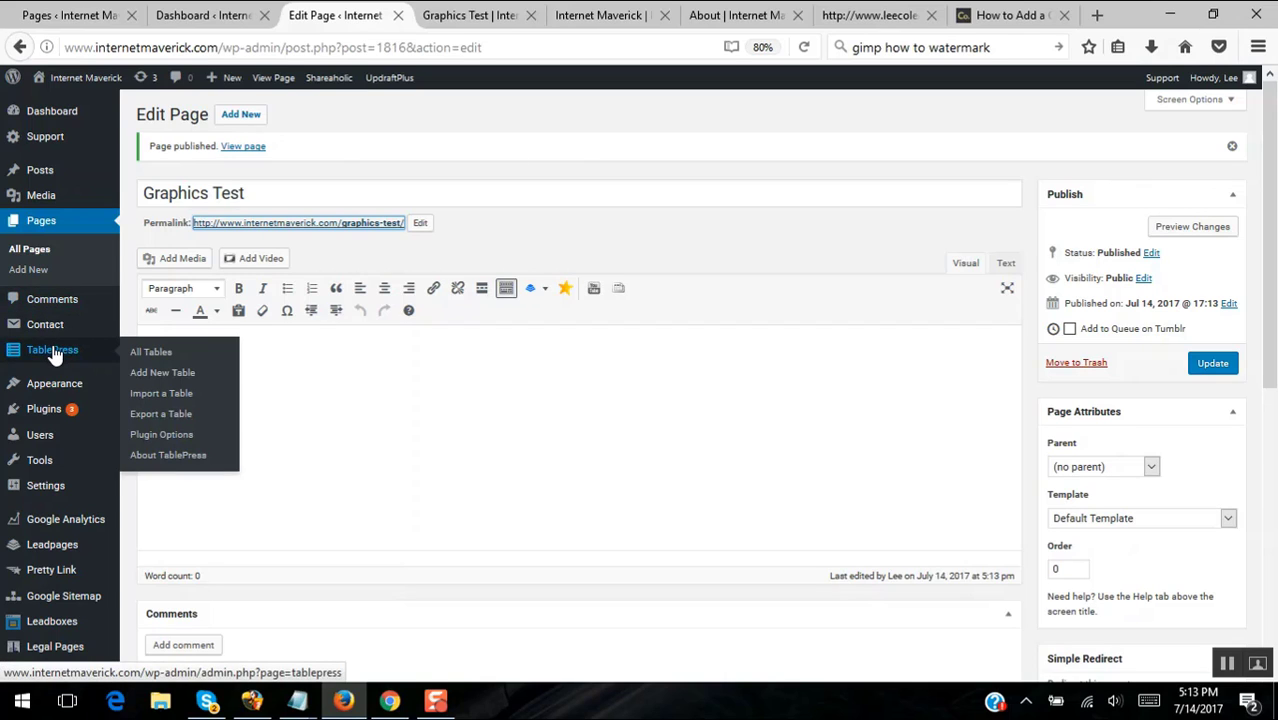
pyautogui.moveTo(46, 414)
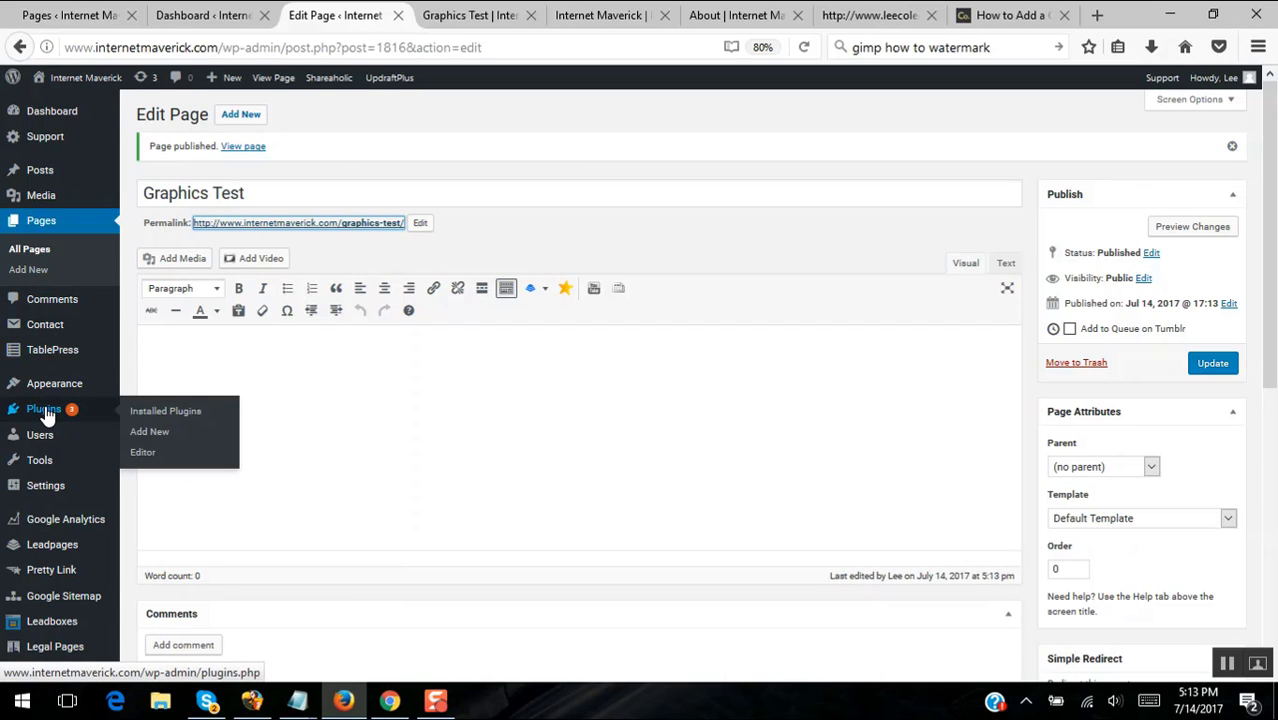
pyautogui.rightClick(153, 440)
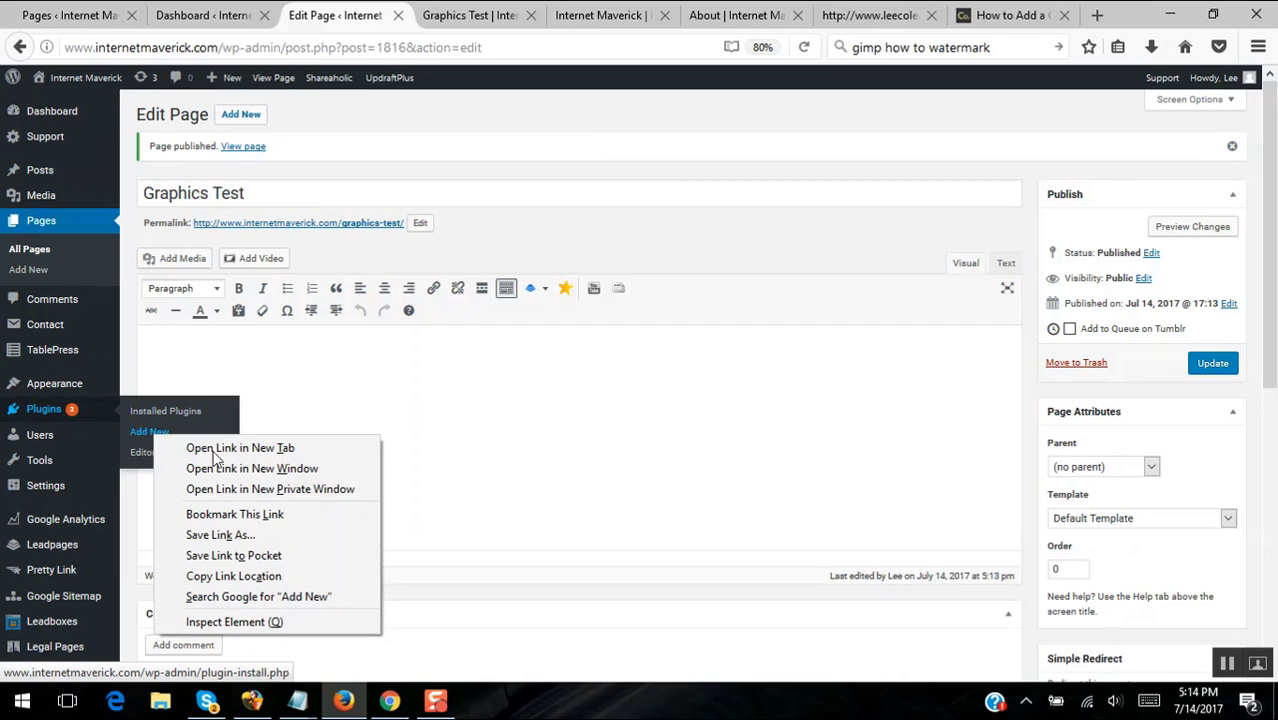
pyautogui.click(232, 446)
pyautogui.click(432, 17)
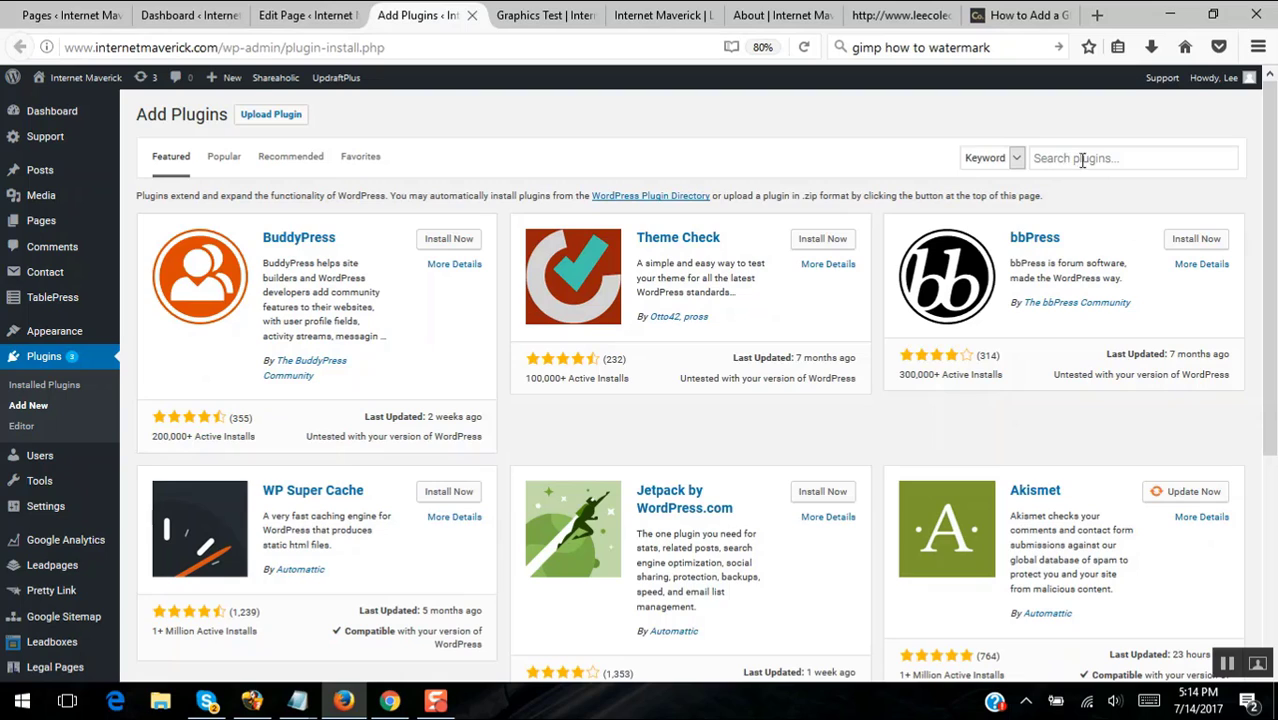
# - Search plugins for 'tablepress', confirm TablePress shows as Active, and close the search tab
pyautogui.click(1133, 165)
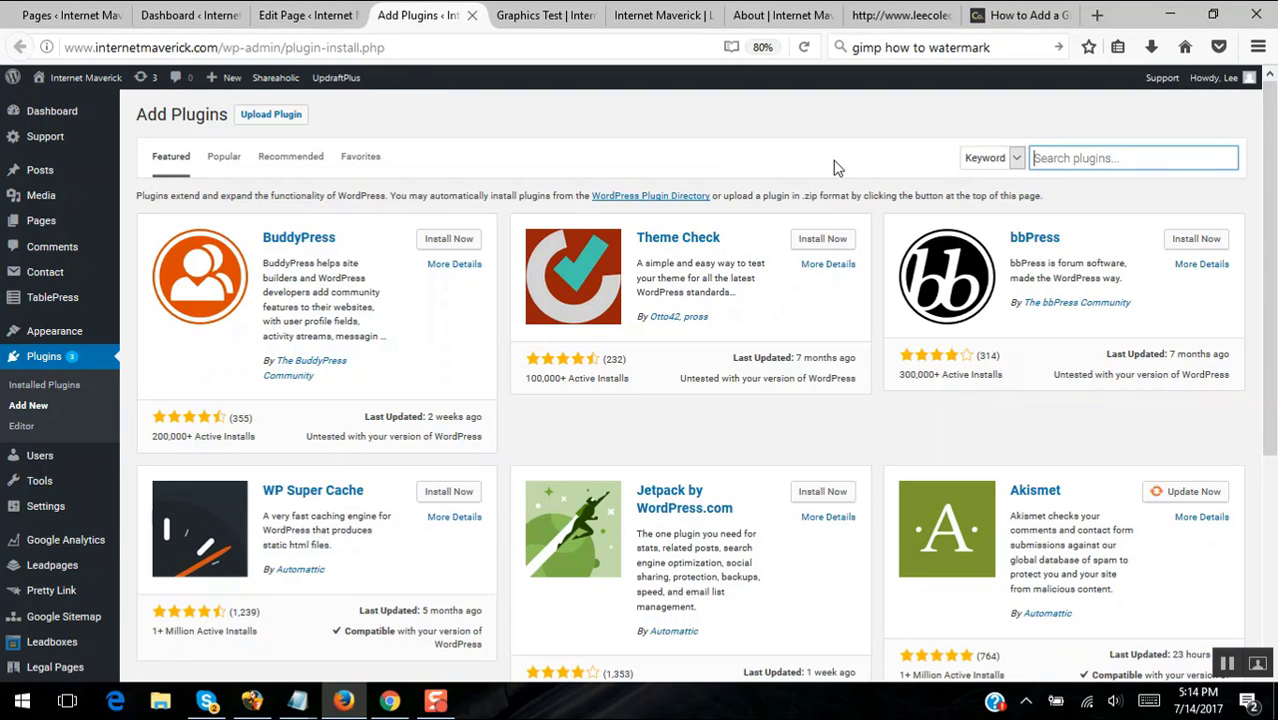
pyautogui.write('table pr')
pyautogui.press('BackSpace')
pyautogui.write('pre')
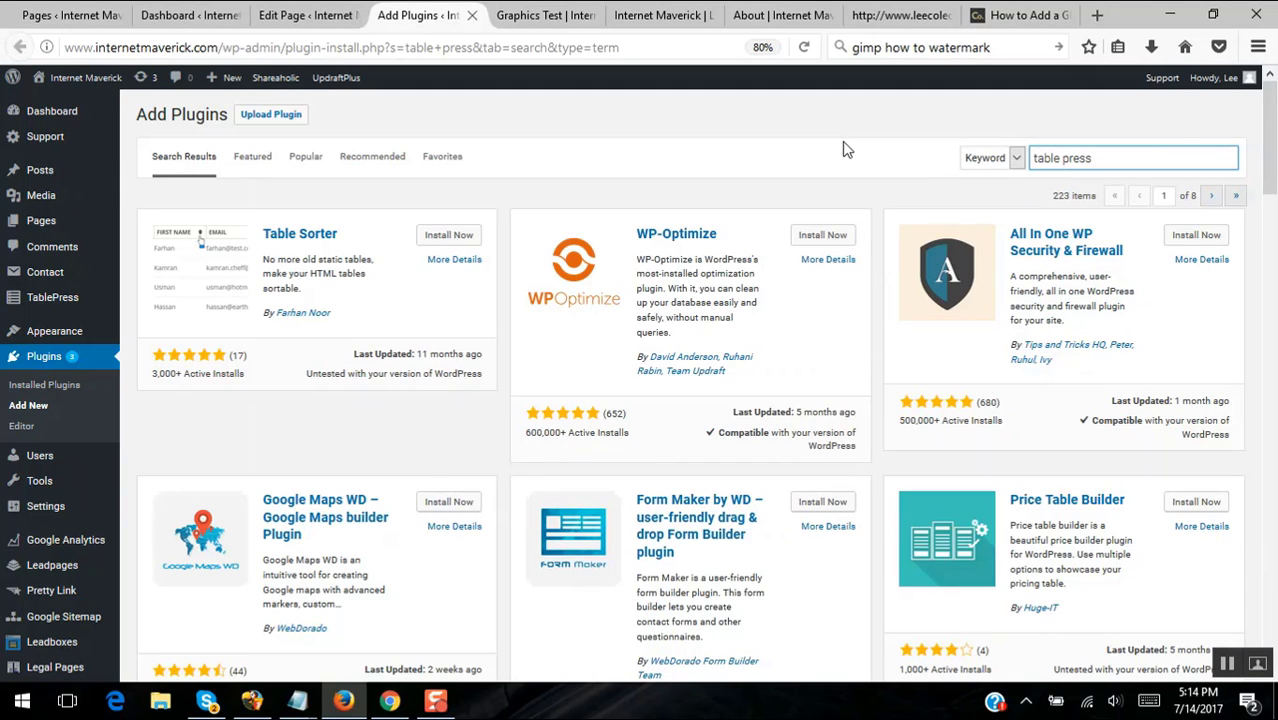
pyautogui.click(327, 18)
pyautogui.click(188, 15)
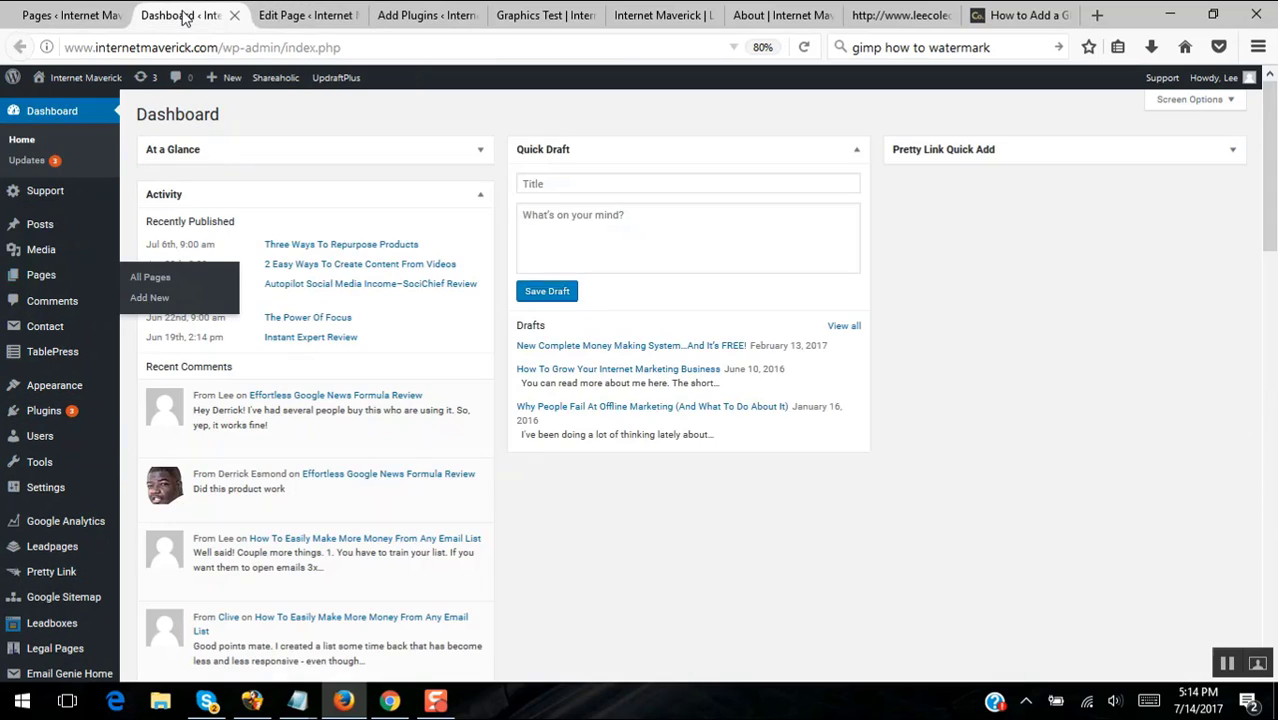
pyautogui.click(66, 17)
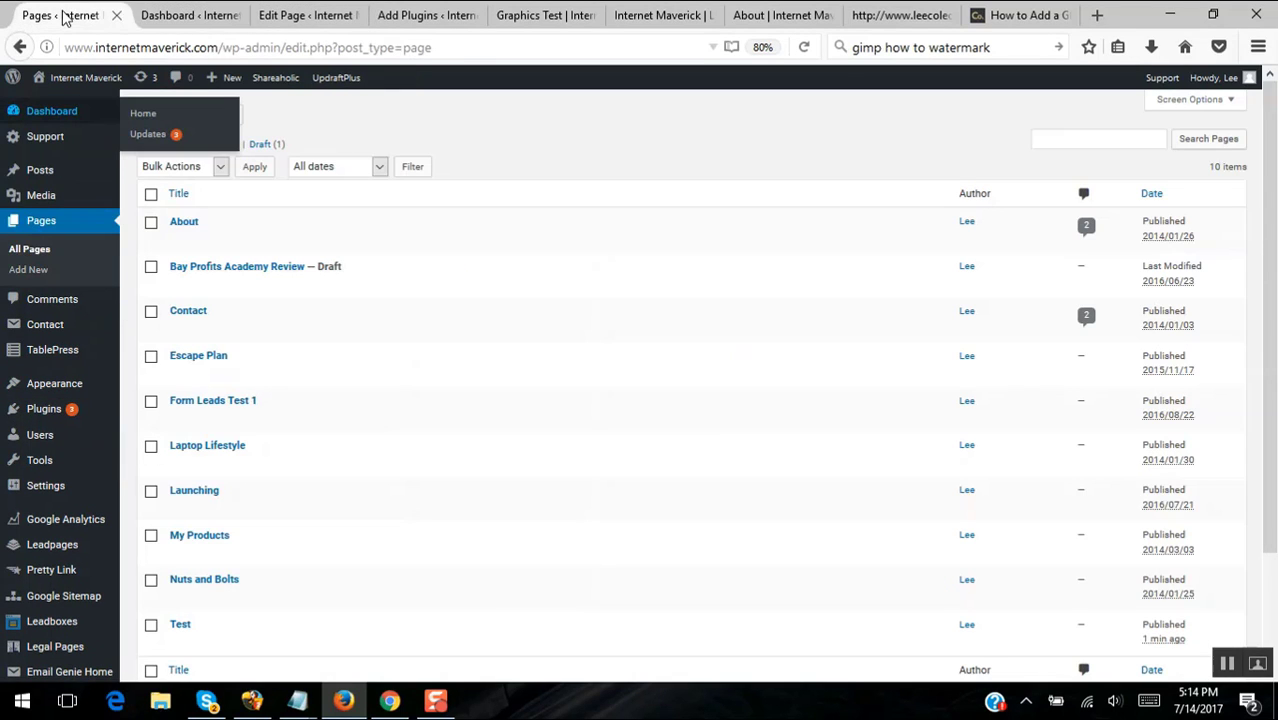
pyautogui.click(537, 18)
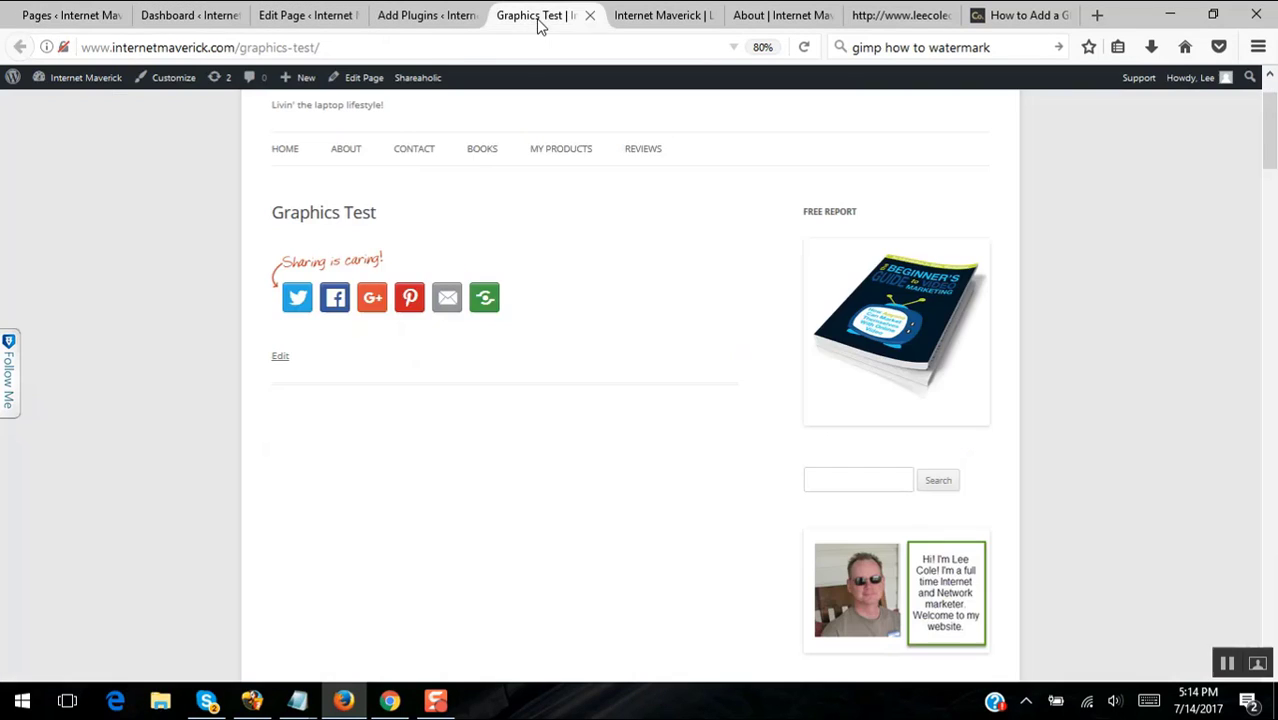
pyautogui.click(433, 20)
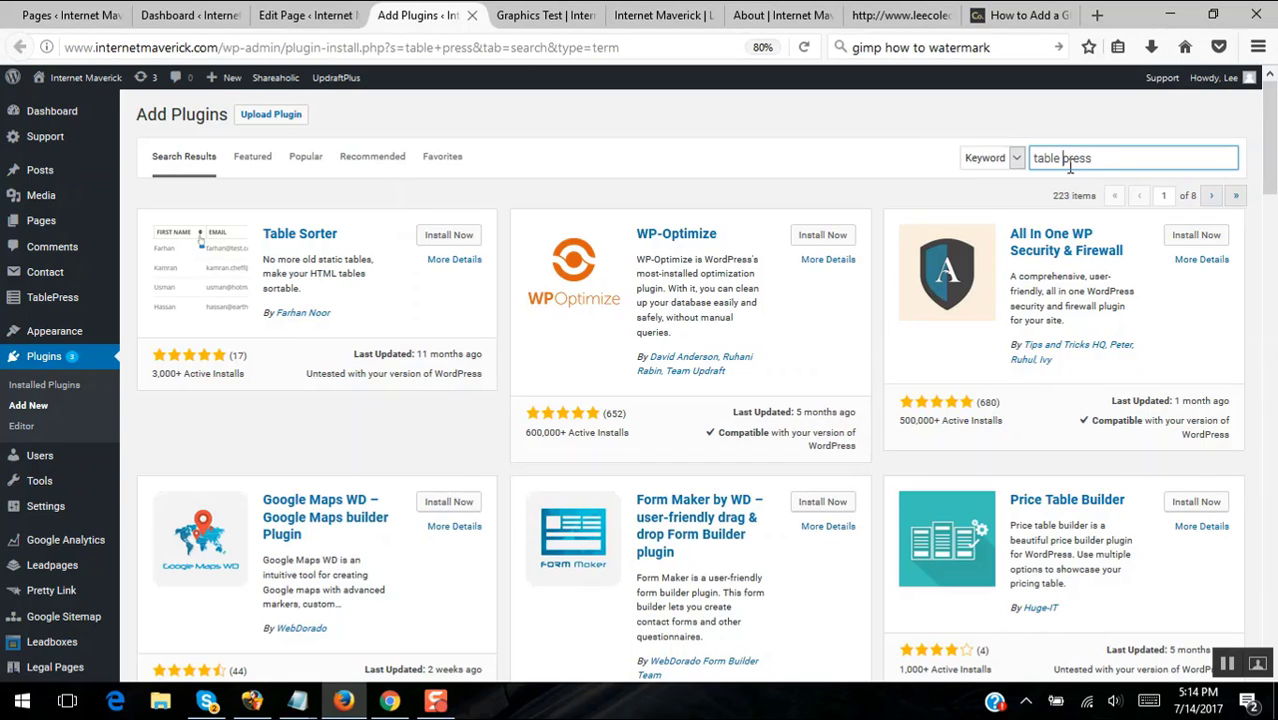
pyautogui.press('BackSpace')
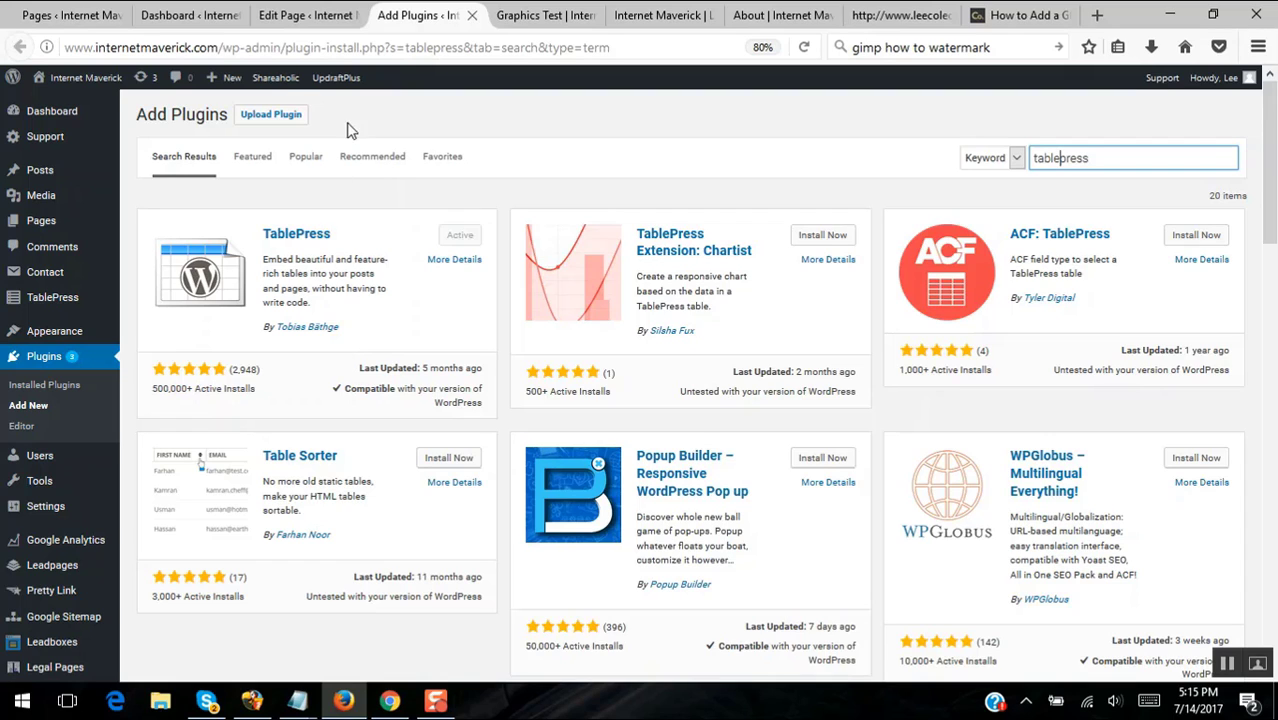
pyautogui.click(472, 18)
# - Open TablePress All Tables in a new browser tab and bring up the Add New Table form
pyautogui.click(316, 18)
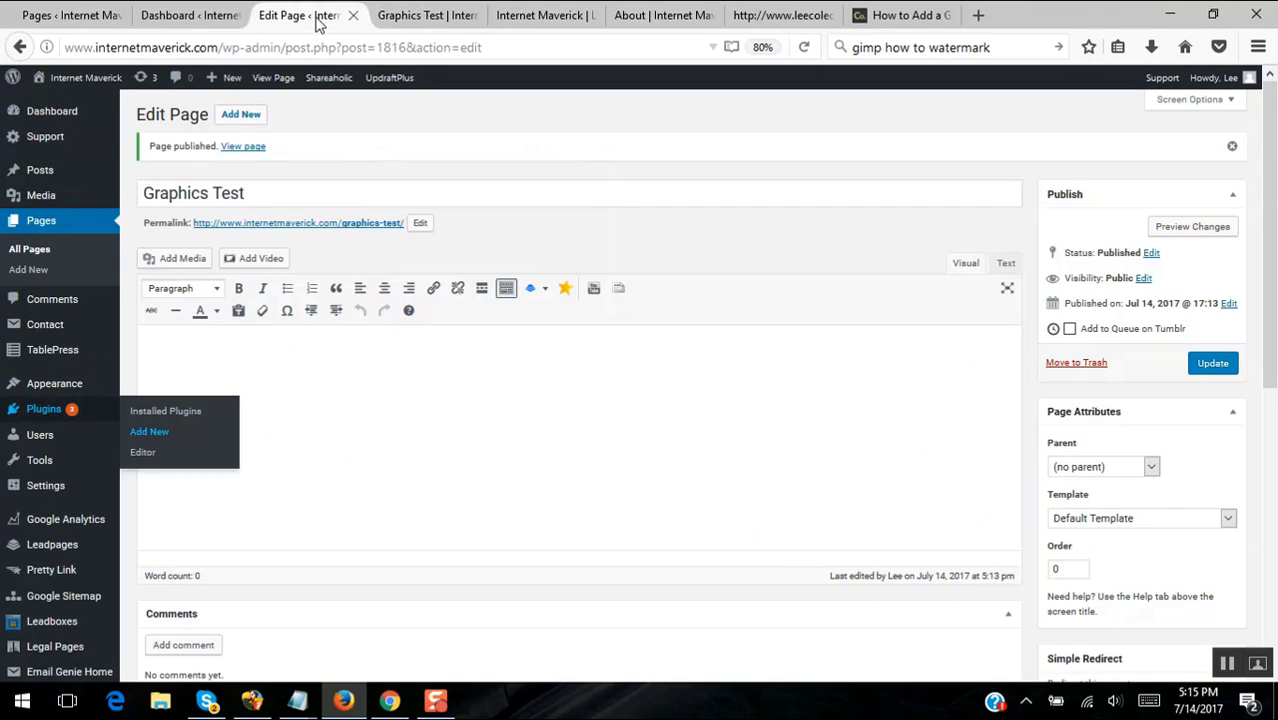
pyautogui.rightClick(50, 358)
pyautogui.click(140, 363)
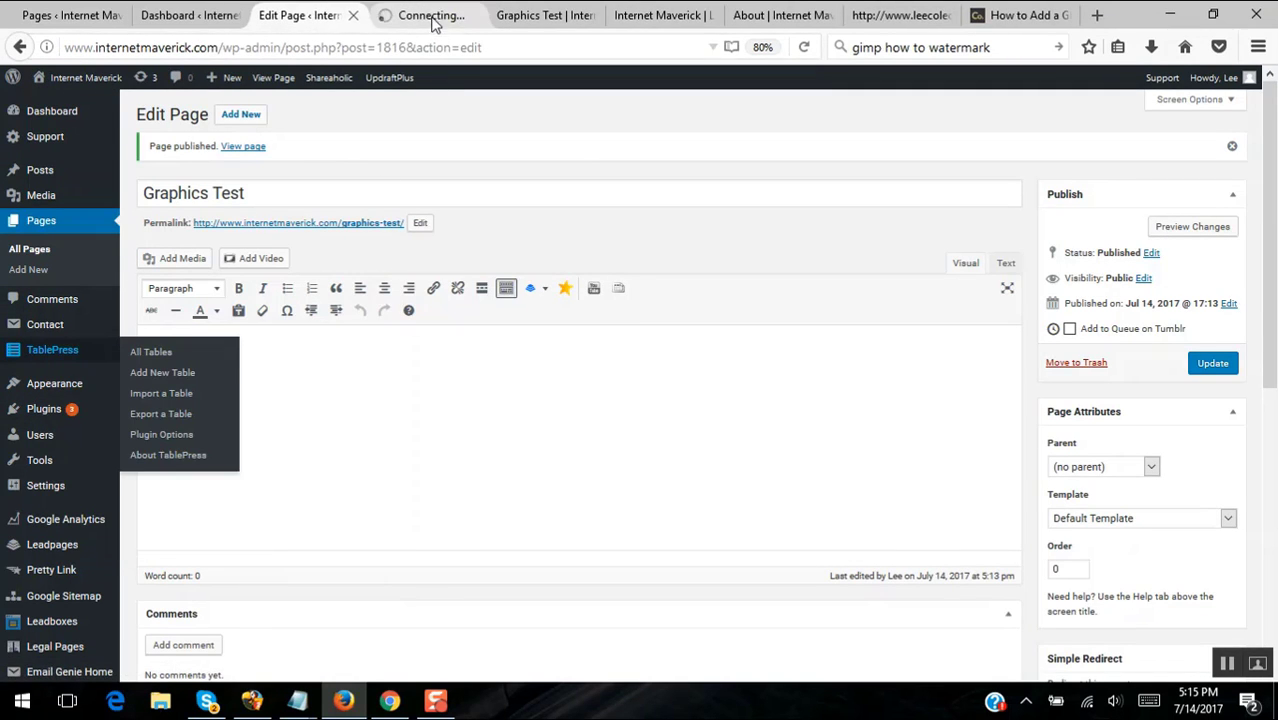
pyautogui.click(436, 22)
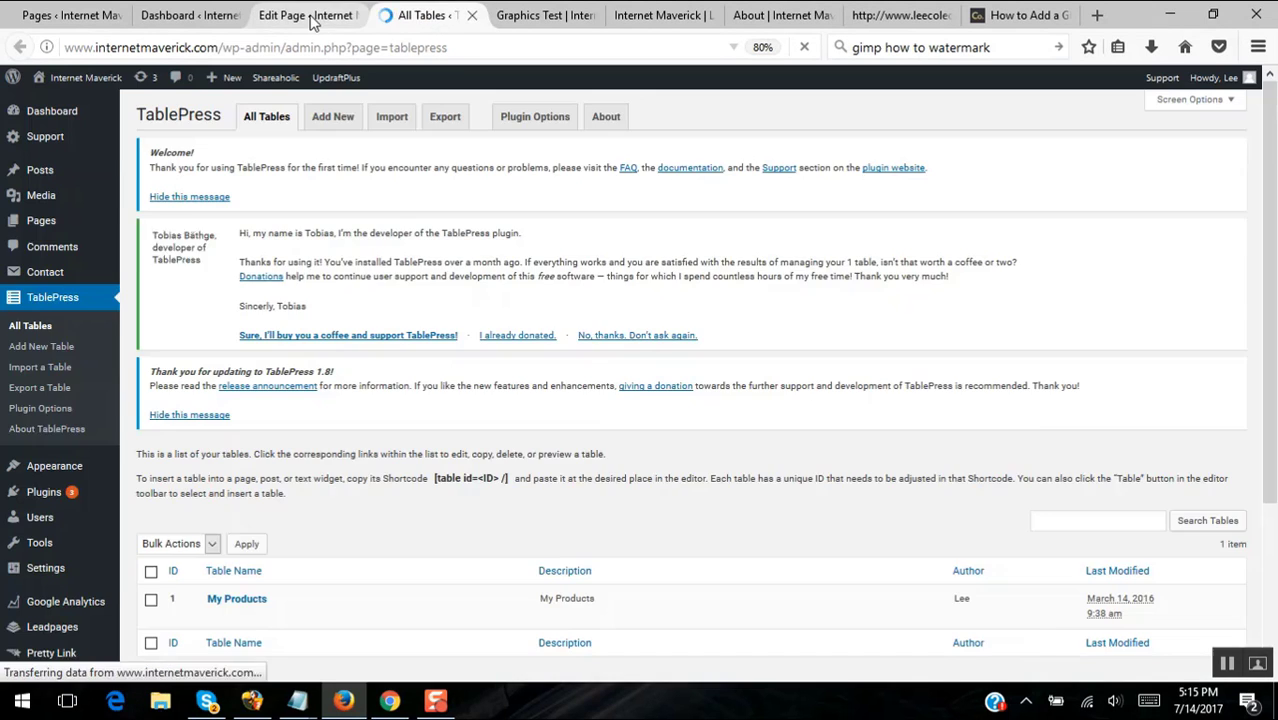
pyautogui.click(298, 16)
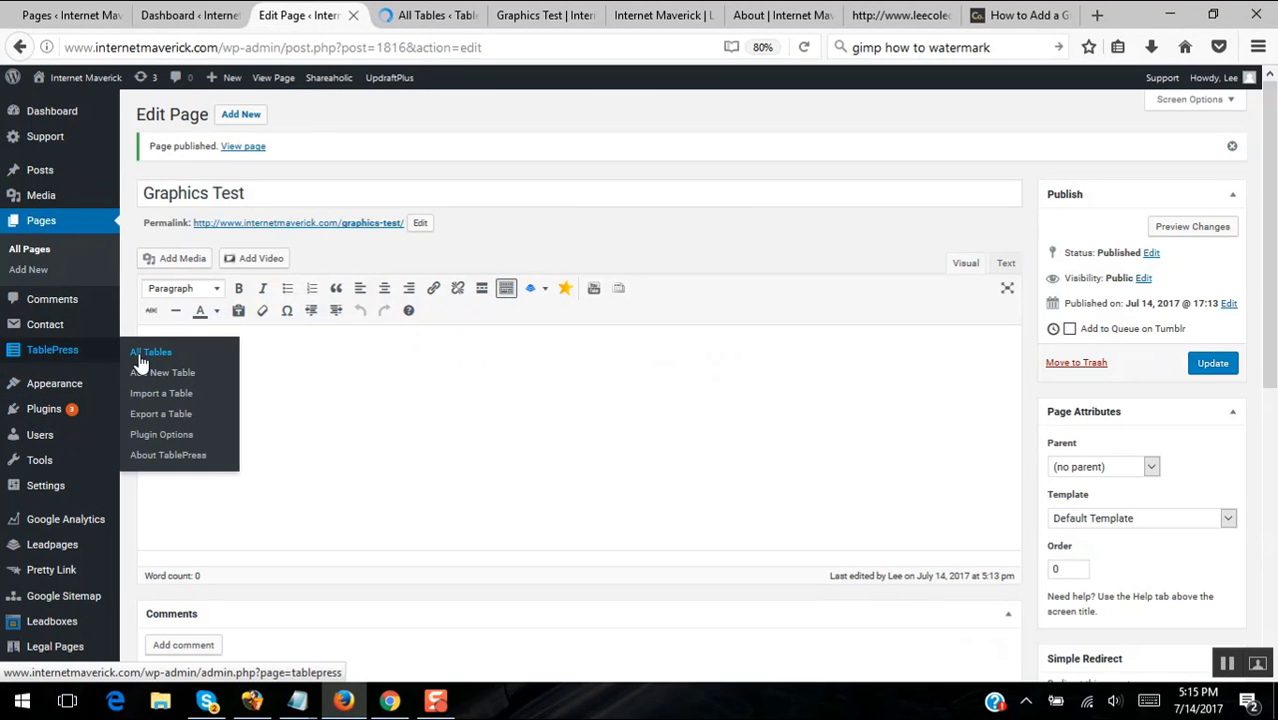
pyautogui.click(405, 17)
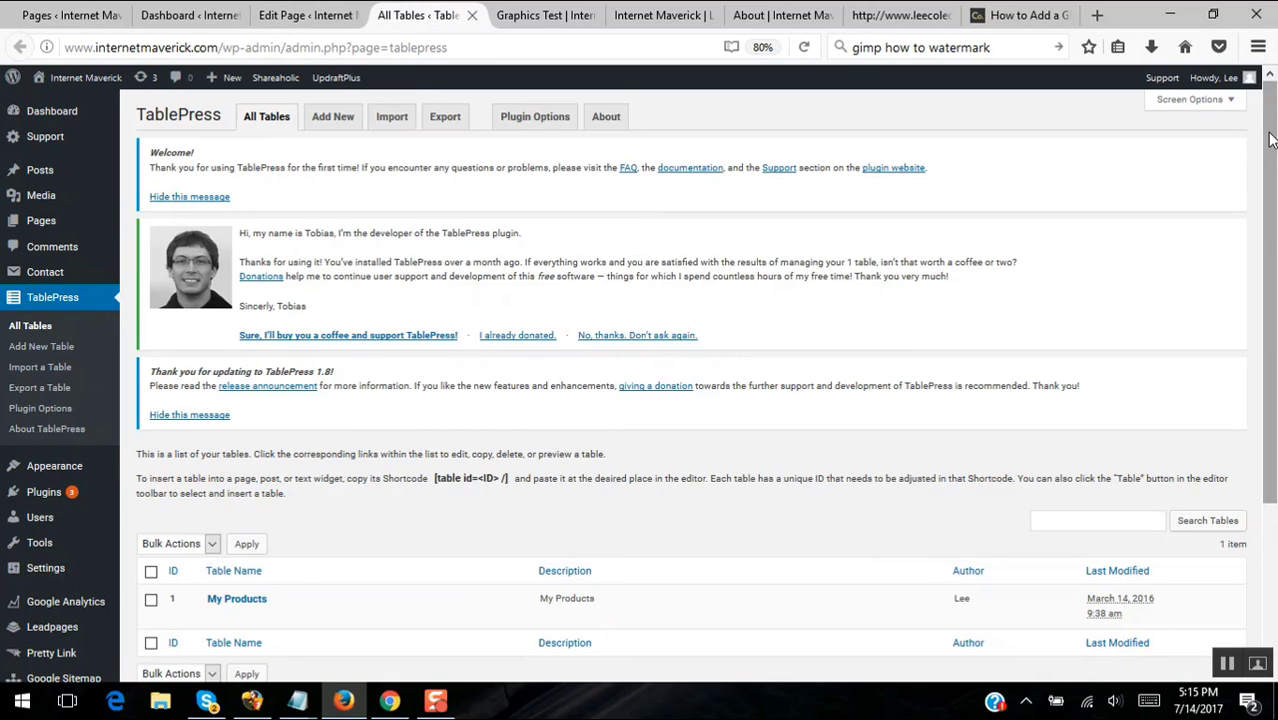
pyautogui.moveTo(1270, 160); pyautogui.dragTo(1268, 86)
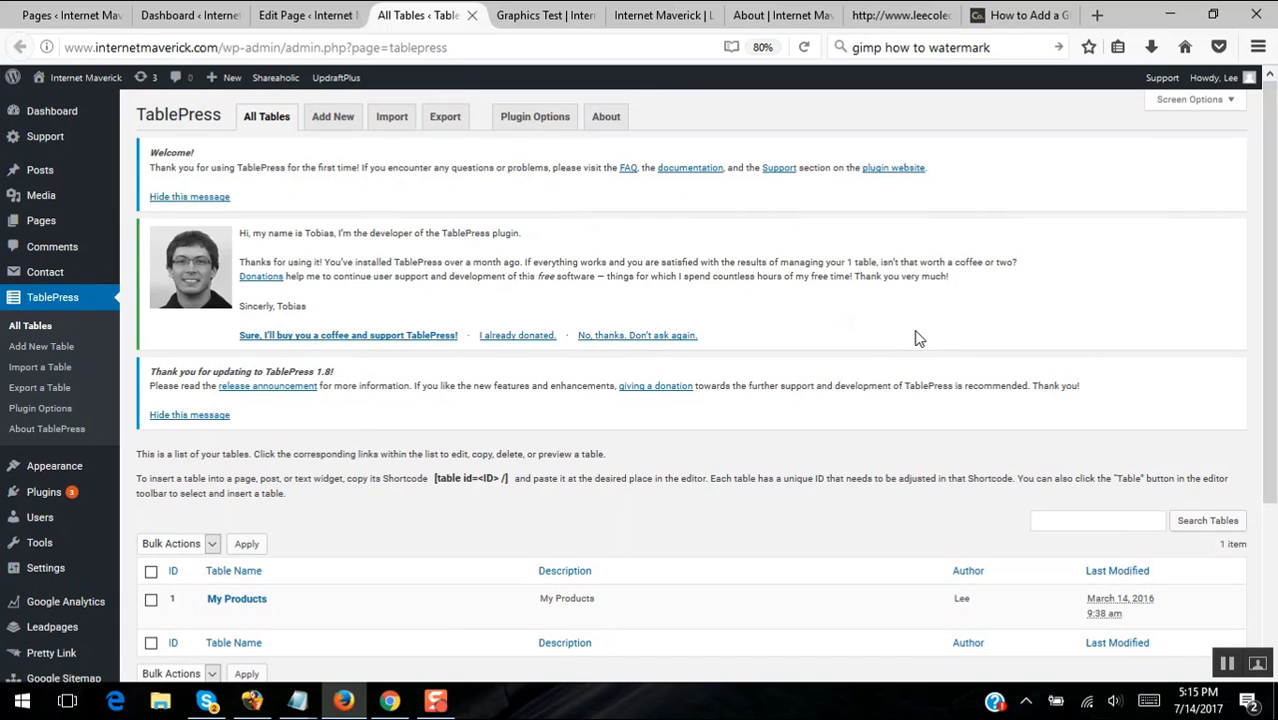
pyautogui.click(340, 120)
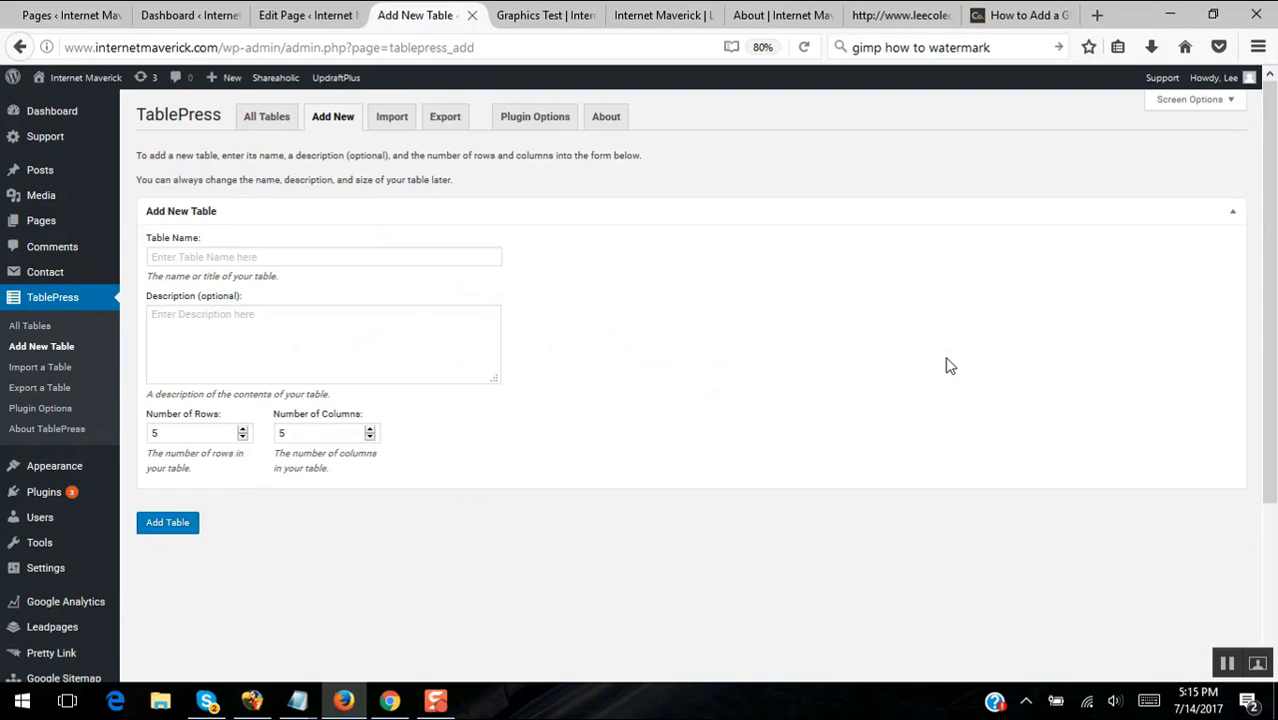
# - Name the table 'Test Graphics Table', paste the same text as its description, then view the watermarked gallery
pyautogui.click(418, 254)
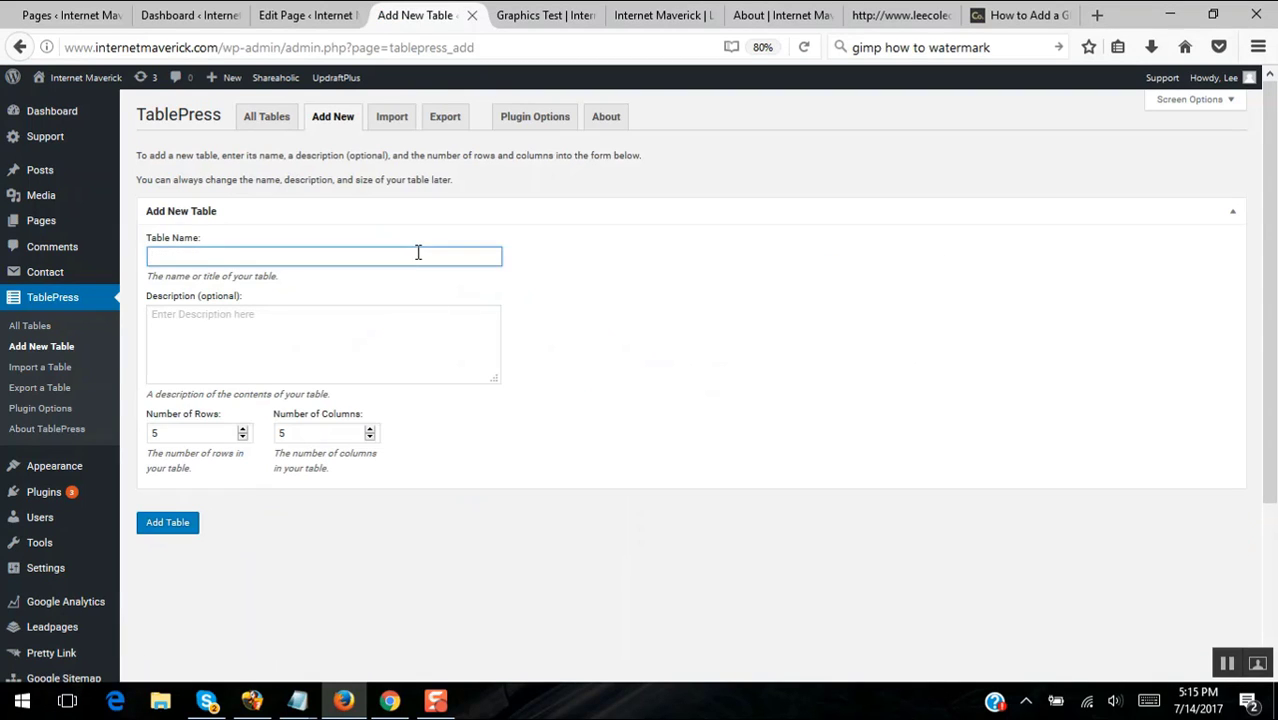
pyautogui.write('Test Graph')
pyautogui.write('ic')
pyautogui.write('hics Table')
pyautogui.moveTo(268, 257); pyautogui.dragTo(113, 256)
pyautogui.hotkey('ctrl', 'c')
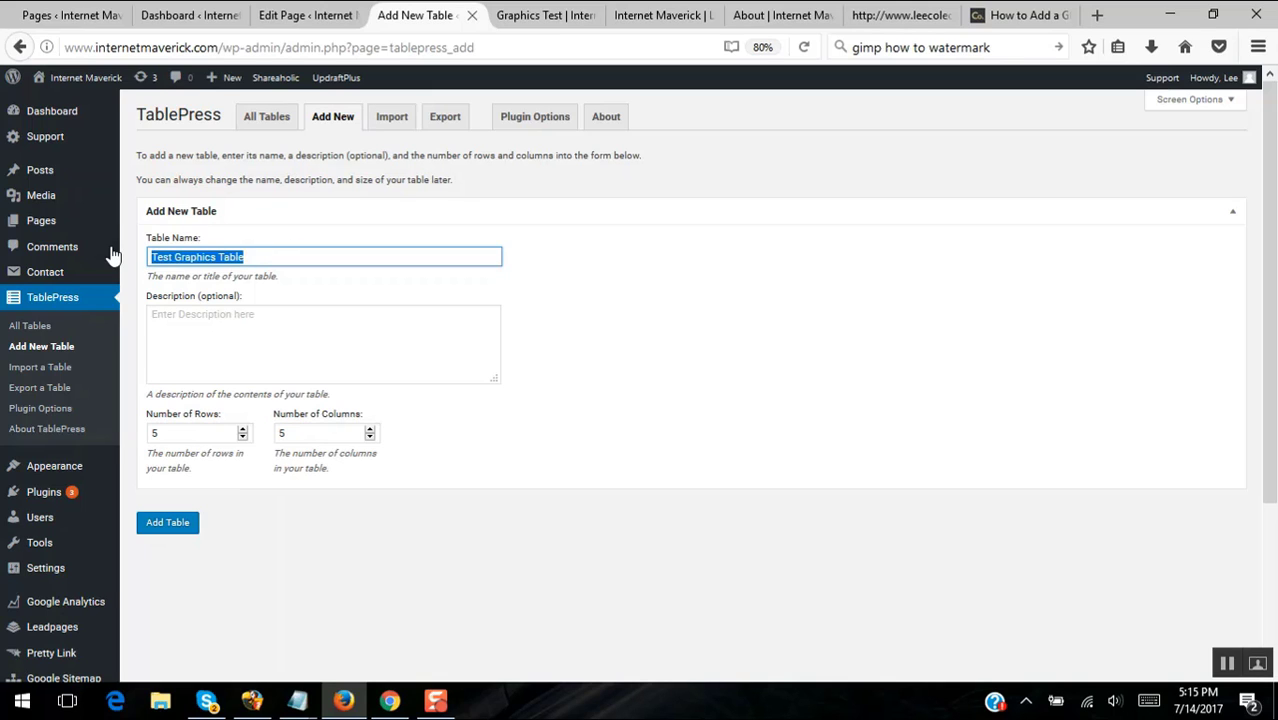
pyautogui.click(289, 336)
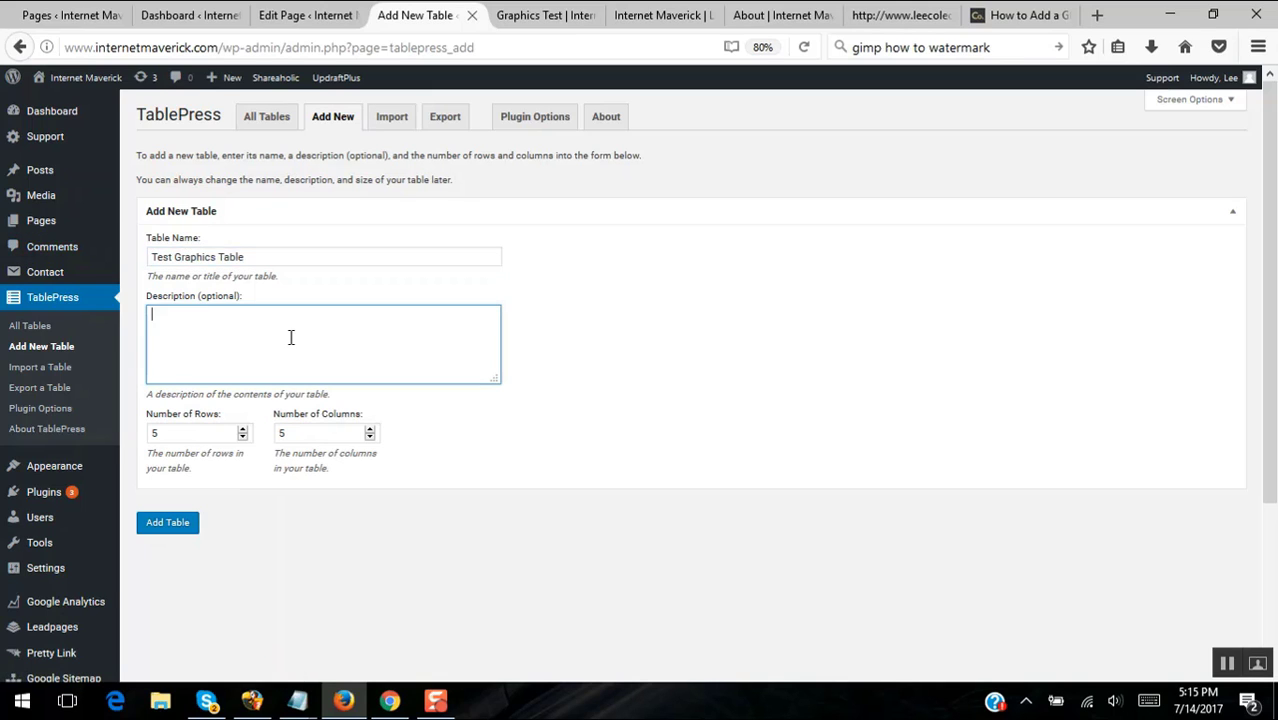
pyautogui.hotkey('ctrl', 'v')
pyautogui.click(920, 16)
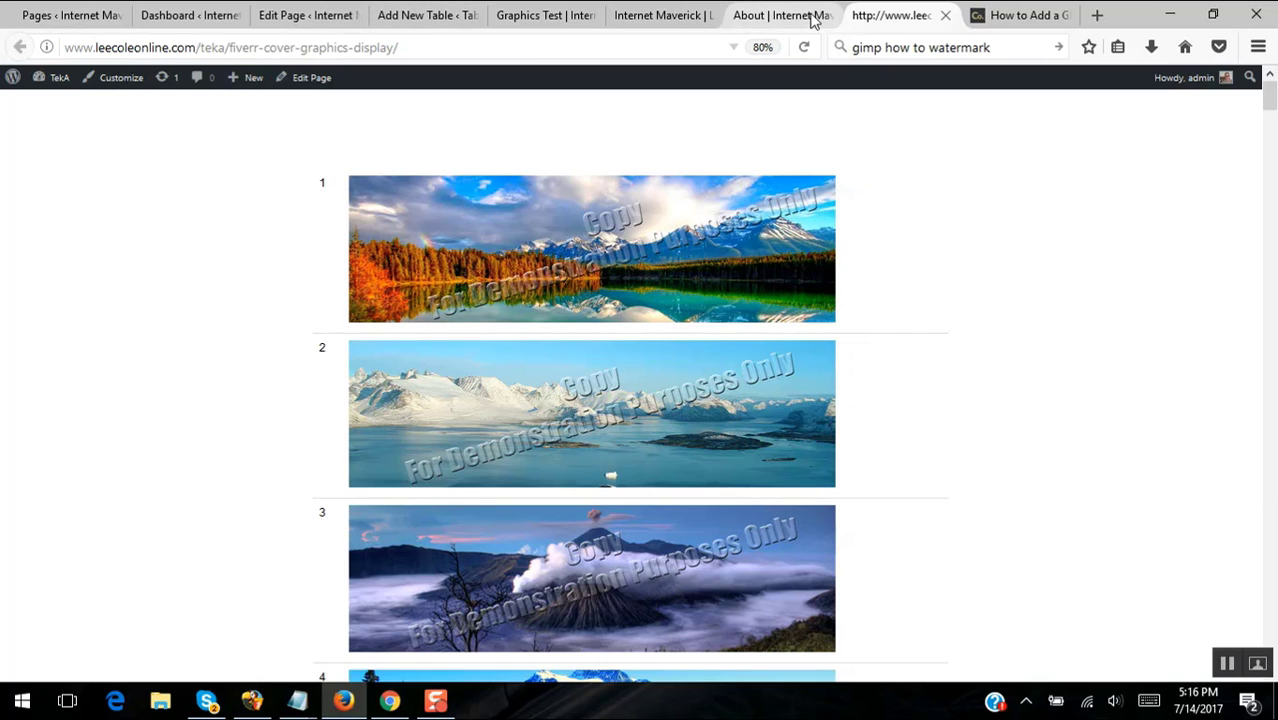
# - Close the Internet Maverick and 'How to Add a Graphic Watermark' tabs and return to Add New Table
pyautogui.click(810, 18)
pyautogui.click(650, 17)
pyautogui.click(522, 25)
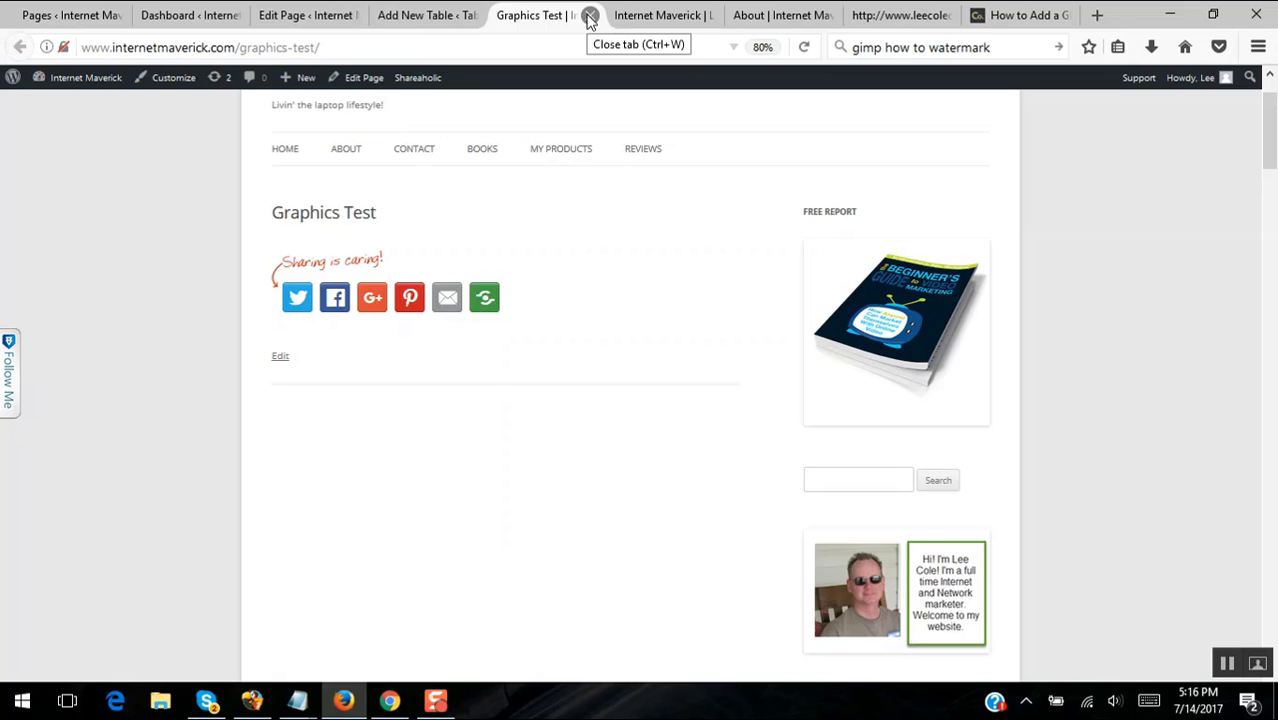
pyautogui.click(668, 20)
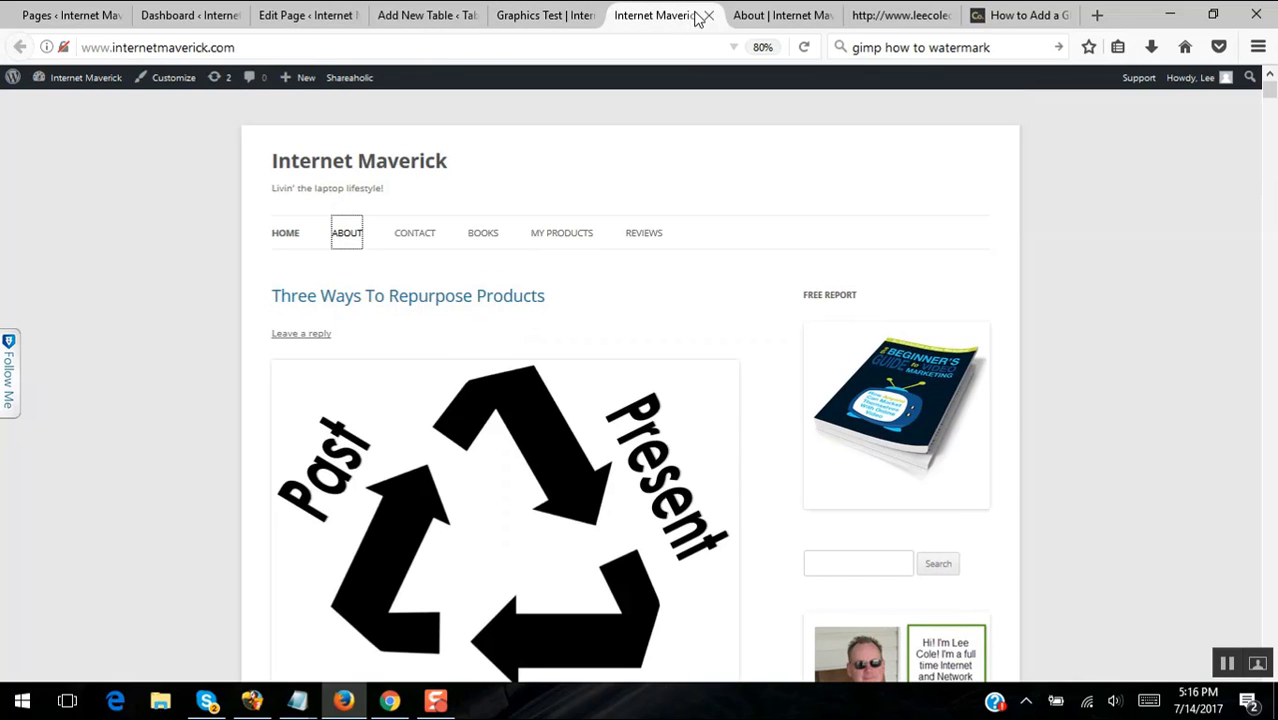
pyautogui.click(708, 16)
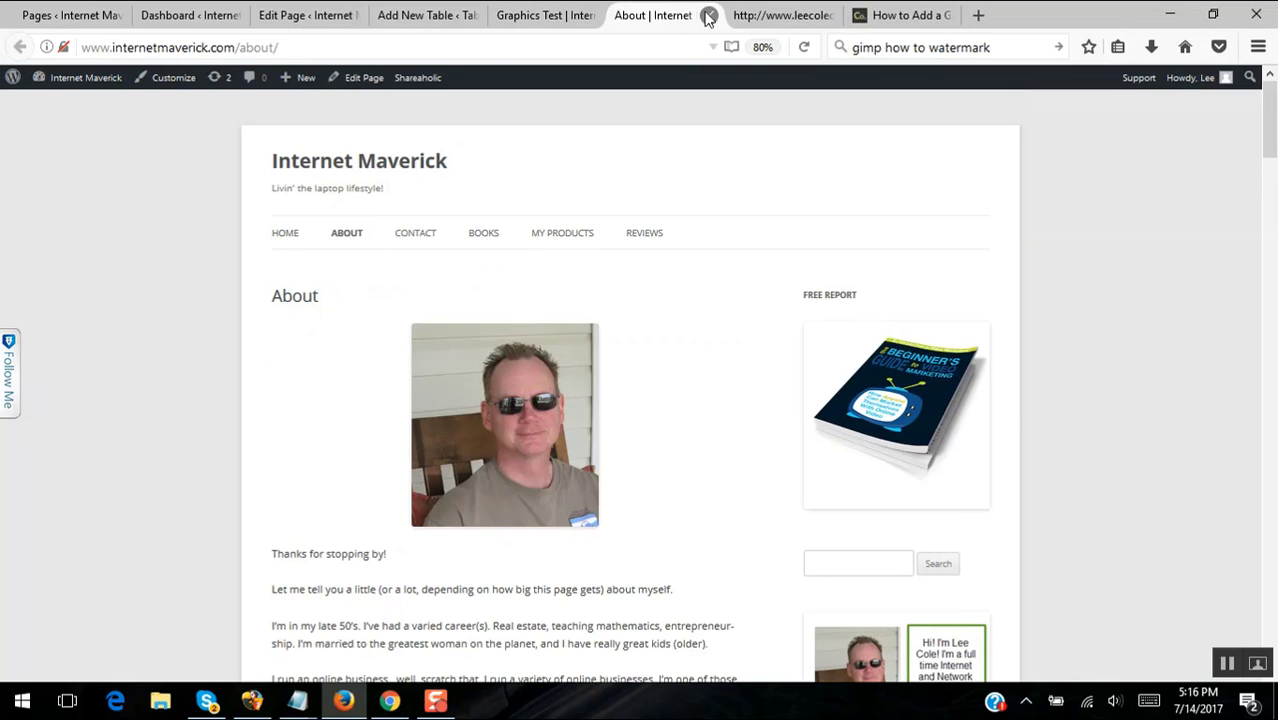
pyautogui.click(936, 16)
pyautogui.click(946, 16)
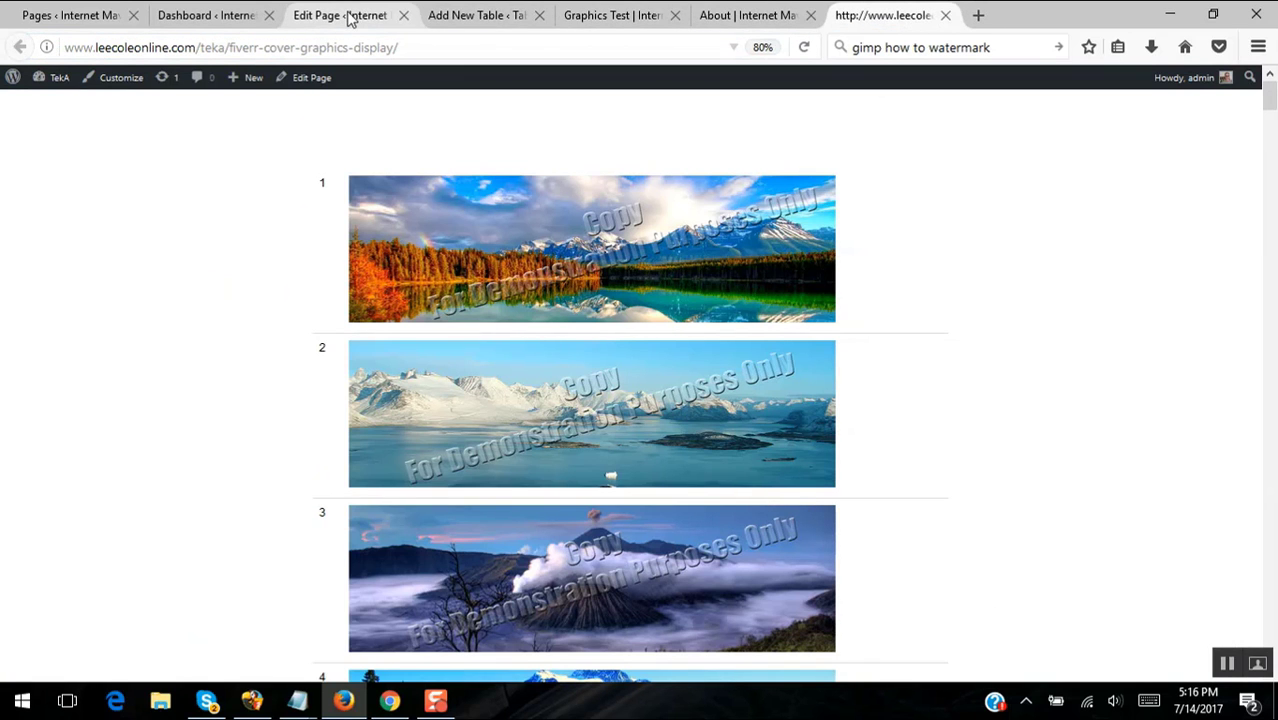
pyautogui.click(487, 18)
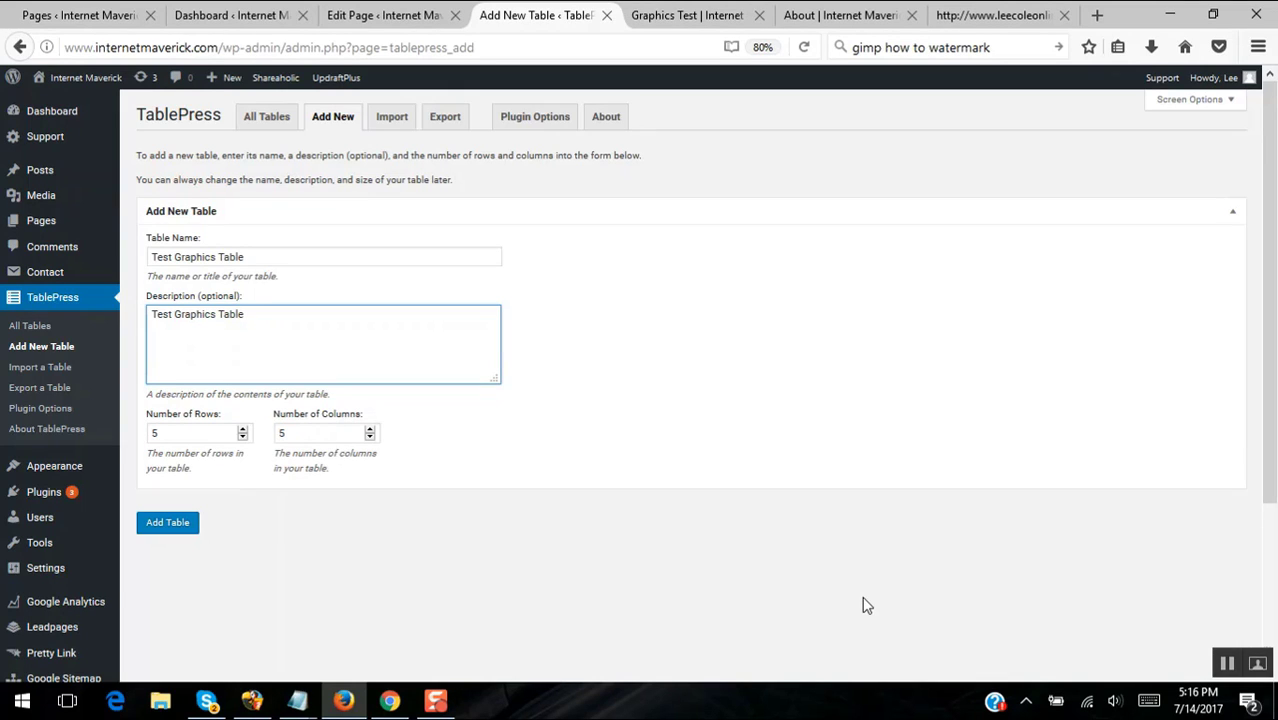
# - Set 2 columns and 10 rows, add the table, and scroll down to Table Content
pyautogui.click(370, 437)
pyautogui.press('Tab')
pyautogui.write('10')
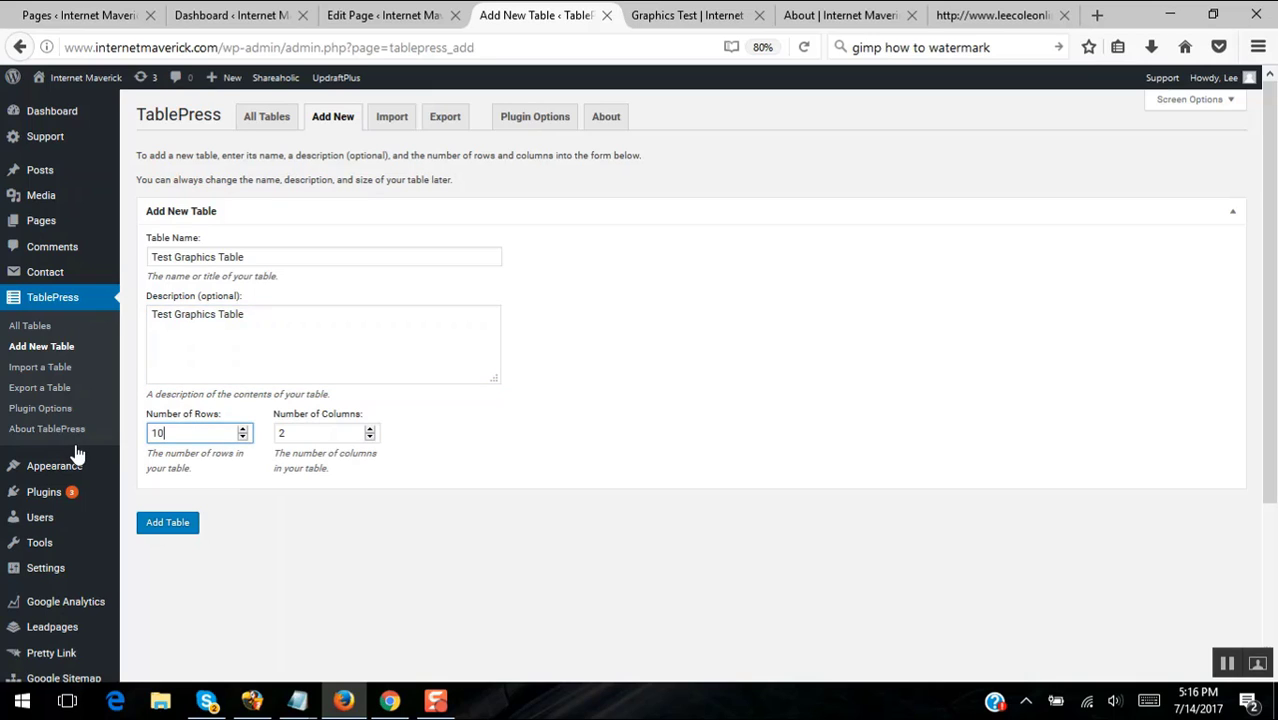
pyautogui.click(172, 523)
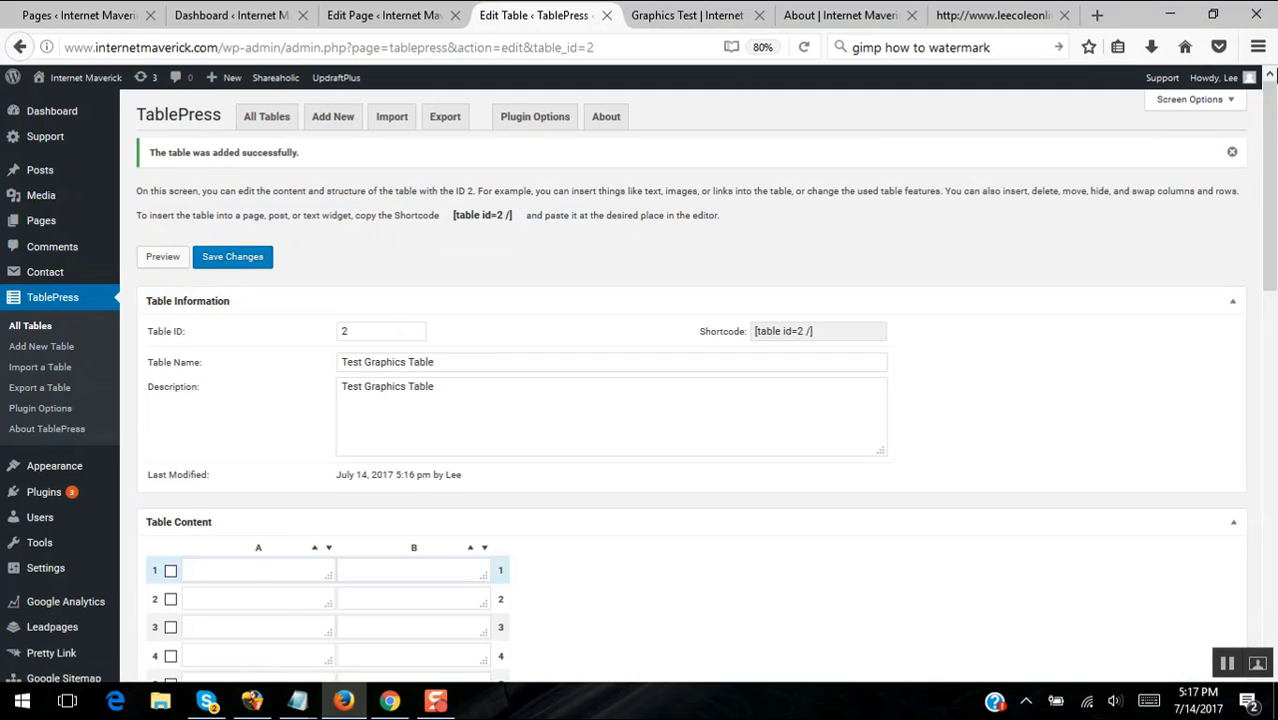
pyautogui.moveTo(1270, 100); pyautogui.dragTo(1273, 228)
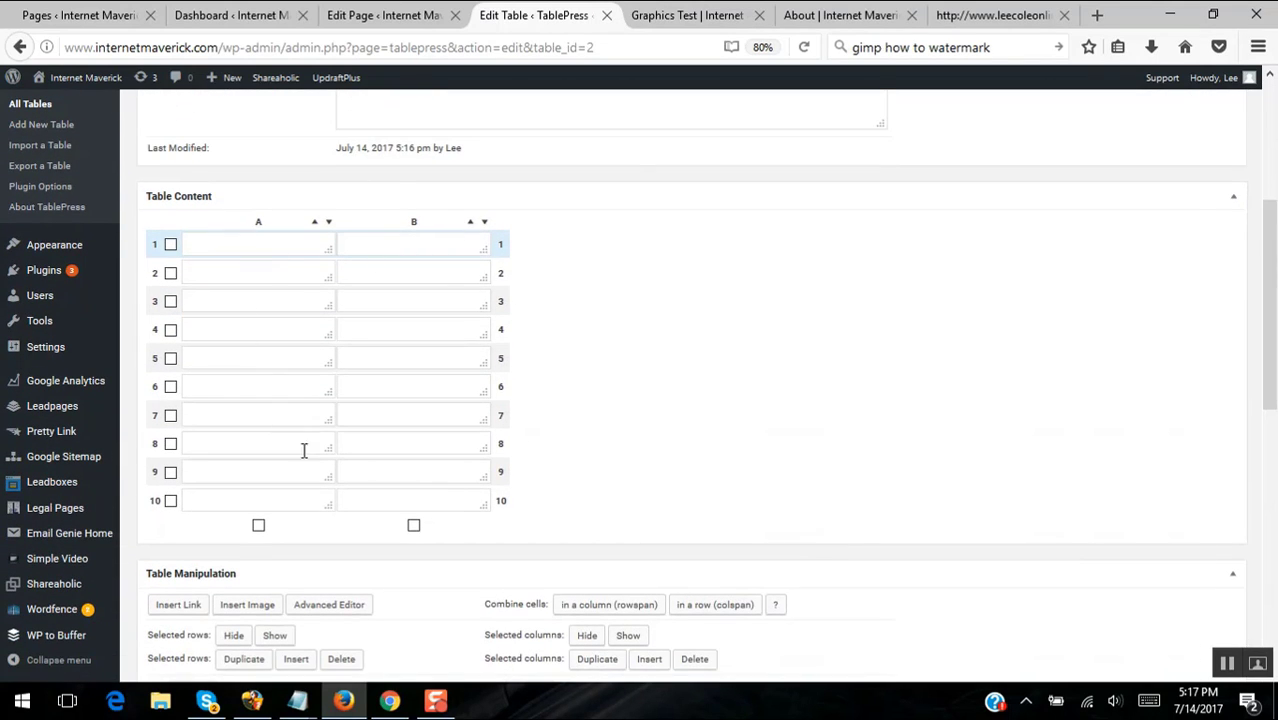
# - Type the row numbers 1 to 5 into cells A1–A5
pyautogui.click(286, 240)
pyautogui.write('1')
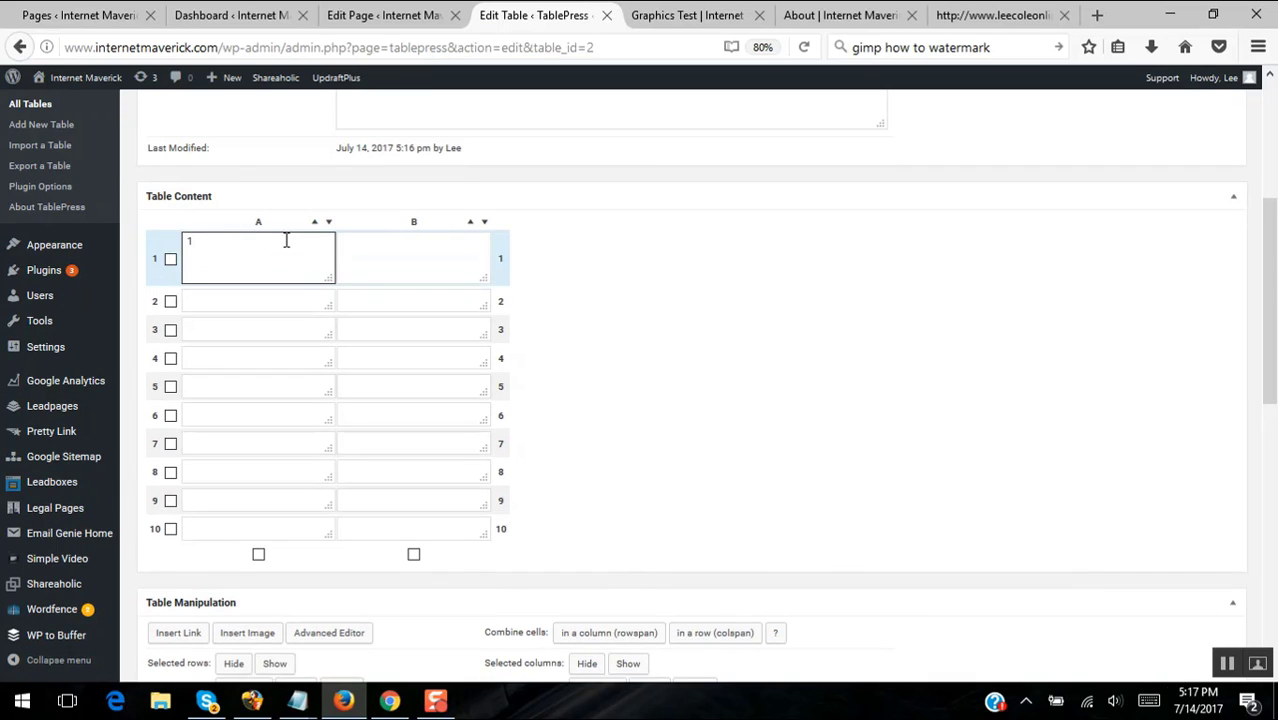
pyautogui.click(256, 297)
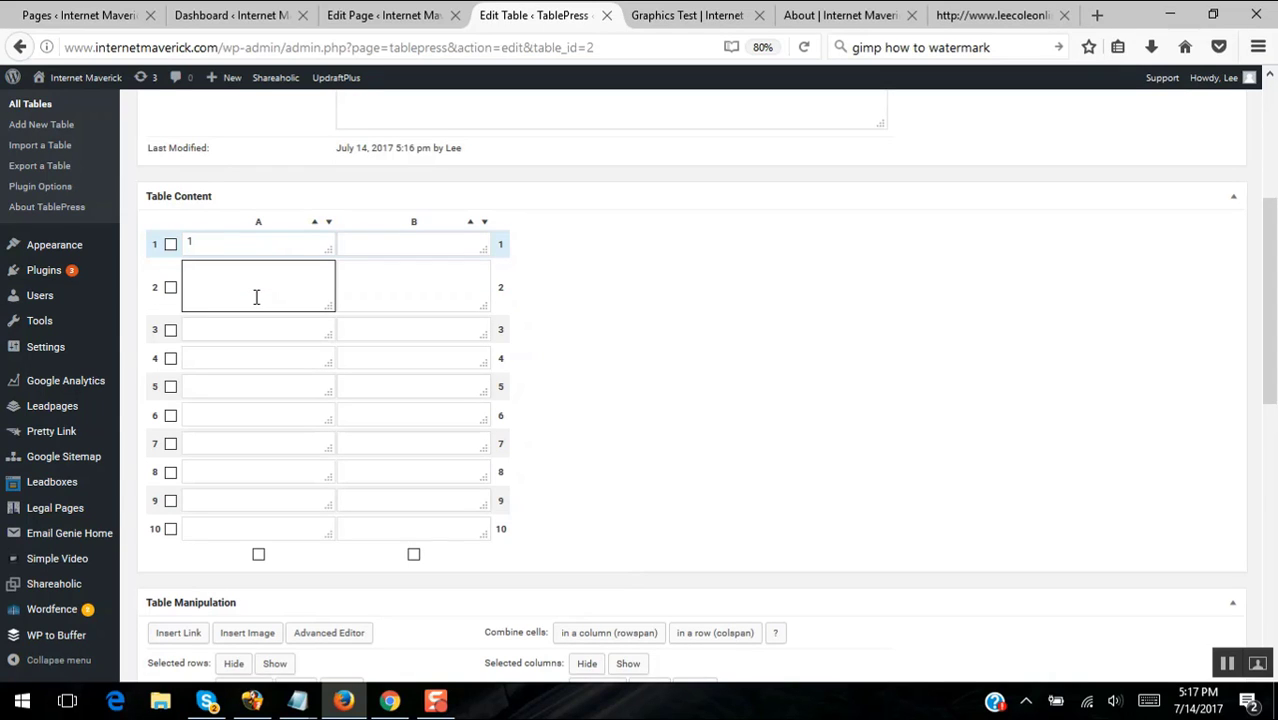
pyautogui.write('2')
pyautogui.click(266, 335)
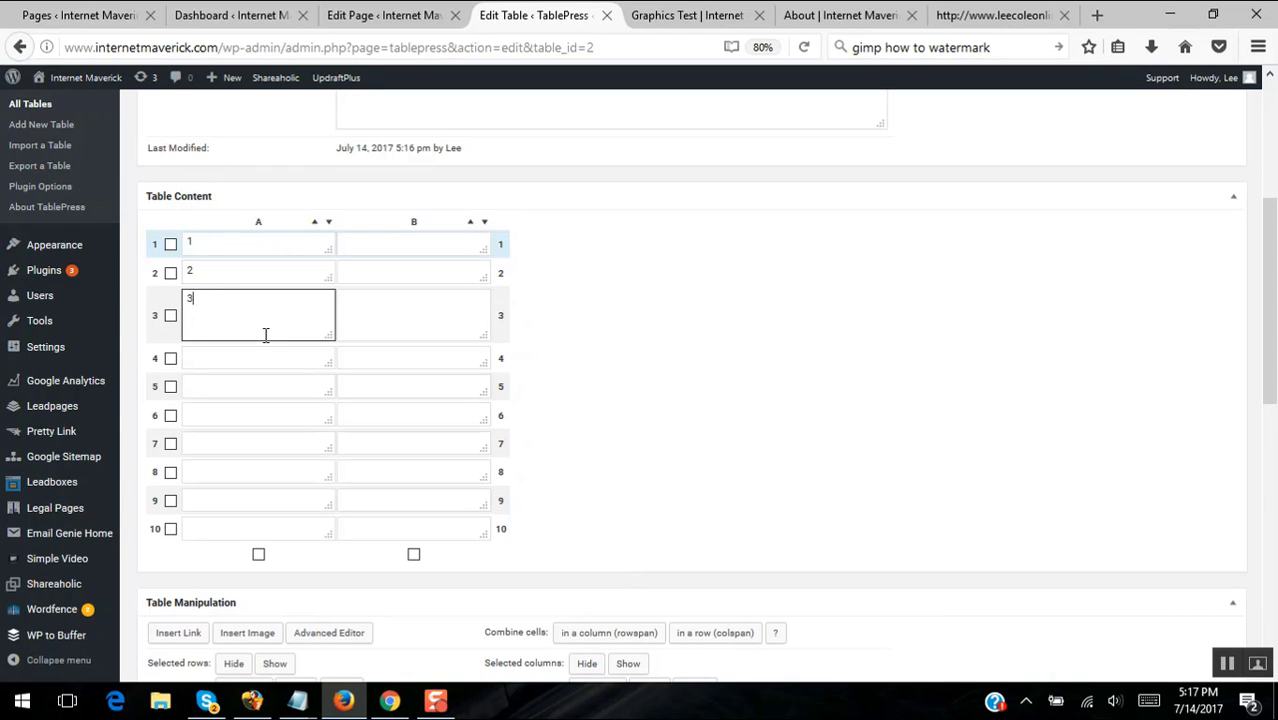
pyautogui.write('3')
pyautogui.click(258, 358)
pyautogui.write('4')
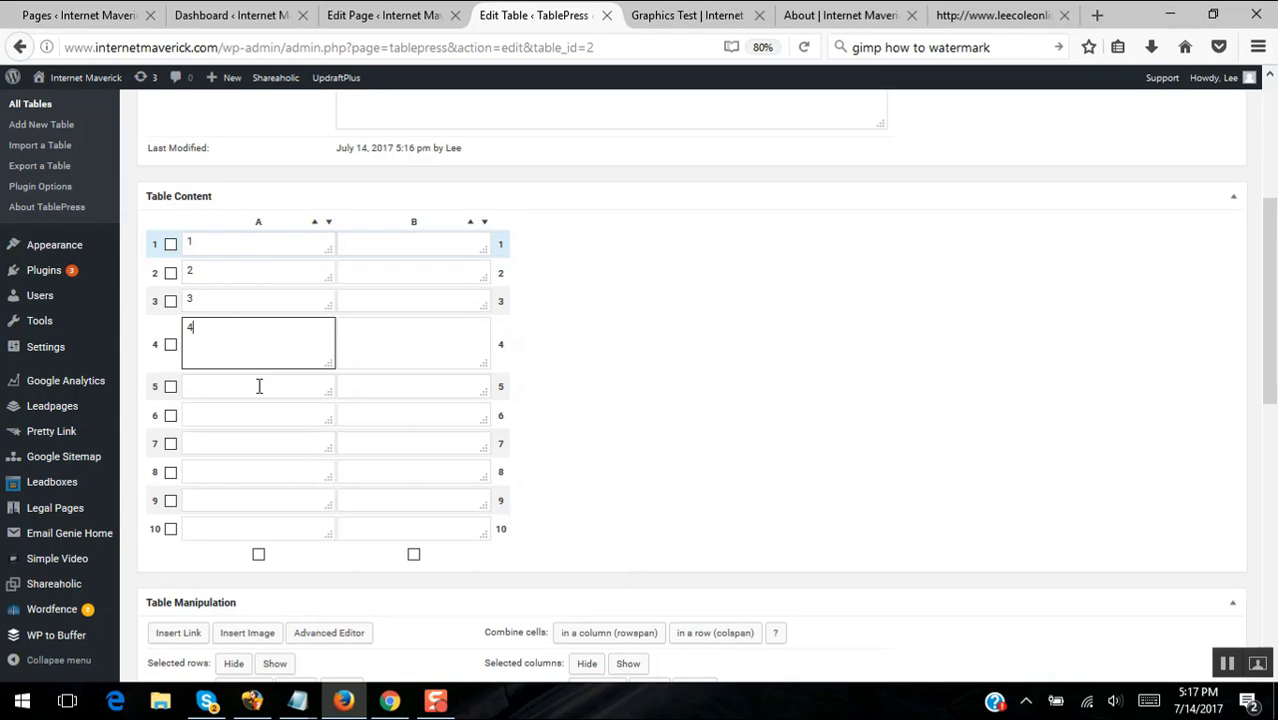
pyautogui.click(258, 387)
pyautogui.write('5')
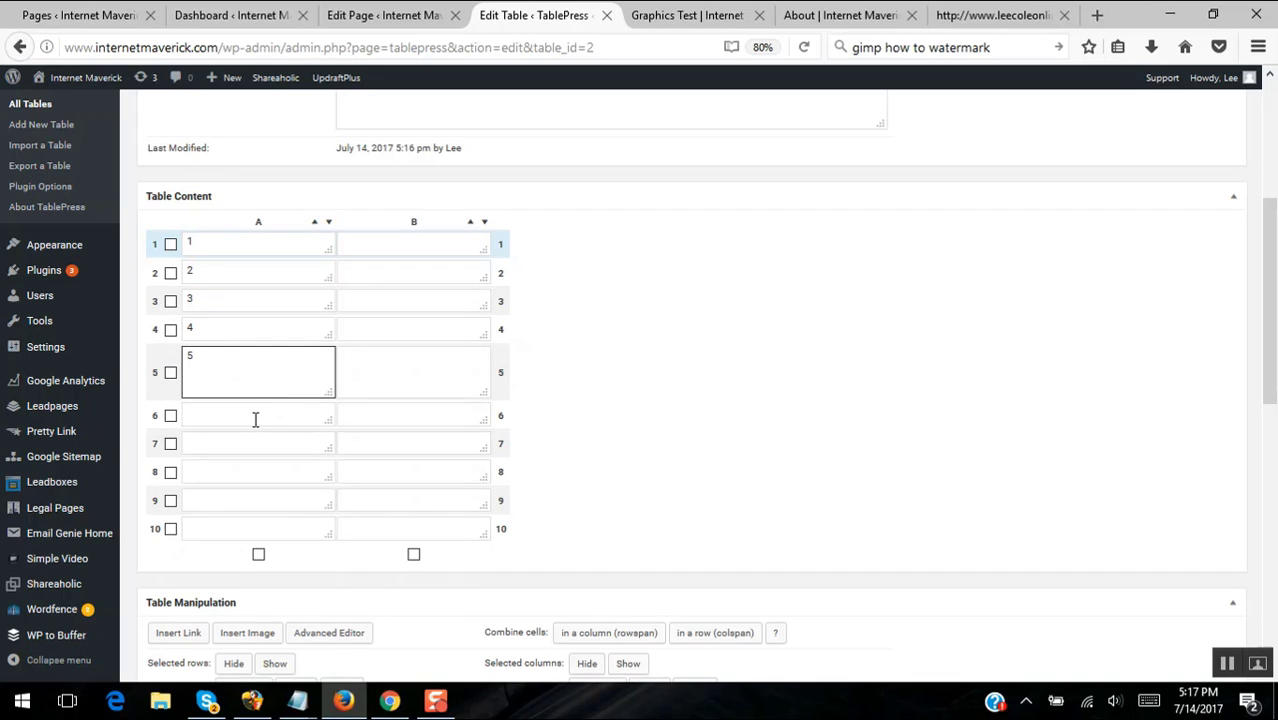
# - Continue column A with 7, 8 and 9 in cells A7–A9, then move to A10
pyautogui.click(255, 419)
pyautogui.click(255, 440)
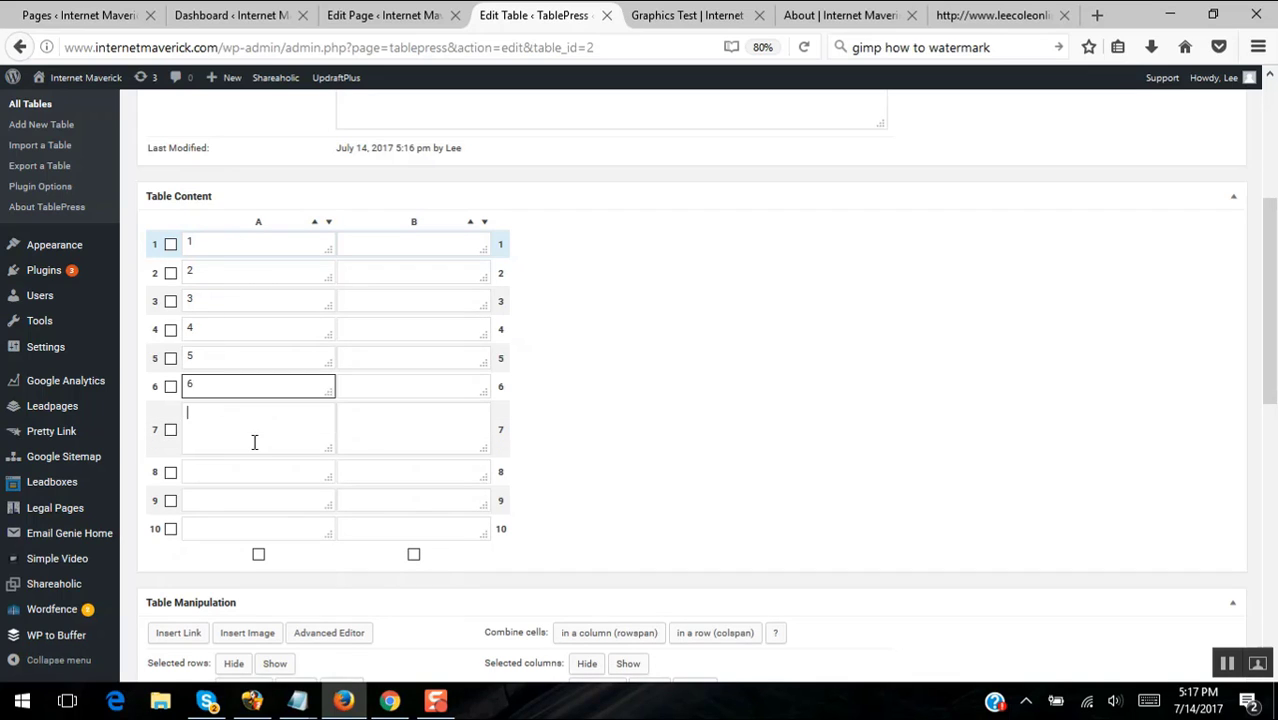
pyautogui.write('7')
pyautogui.click(258, 474)
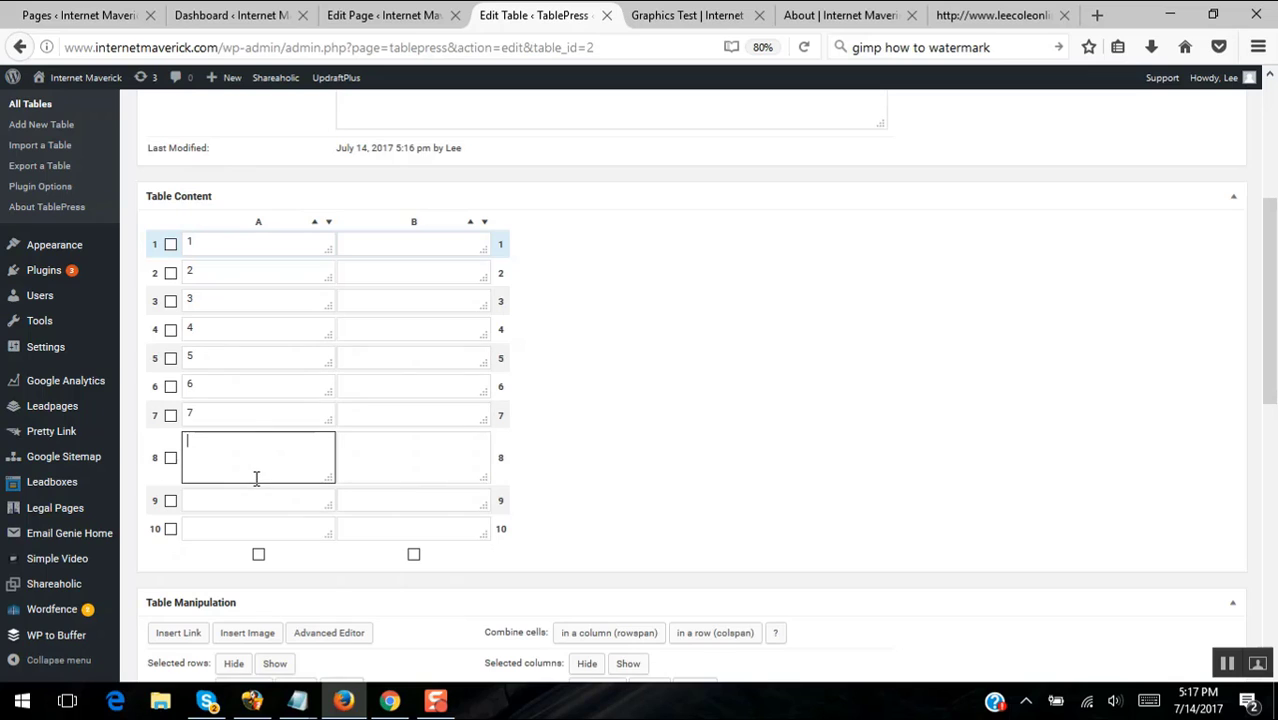
pyautogui.write('8')
pyautogui.click(256, 499)
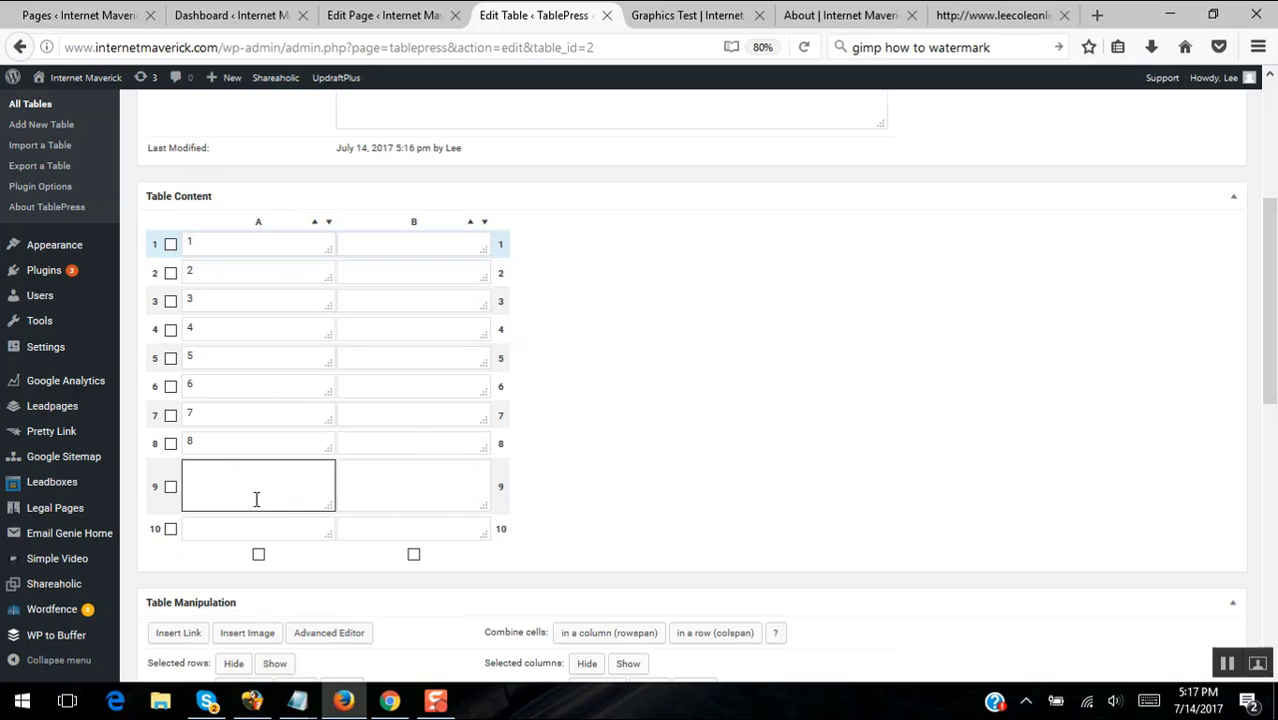
pyautogui.write('9')
pyautogui.click(255, 524)
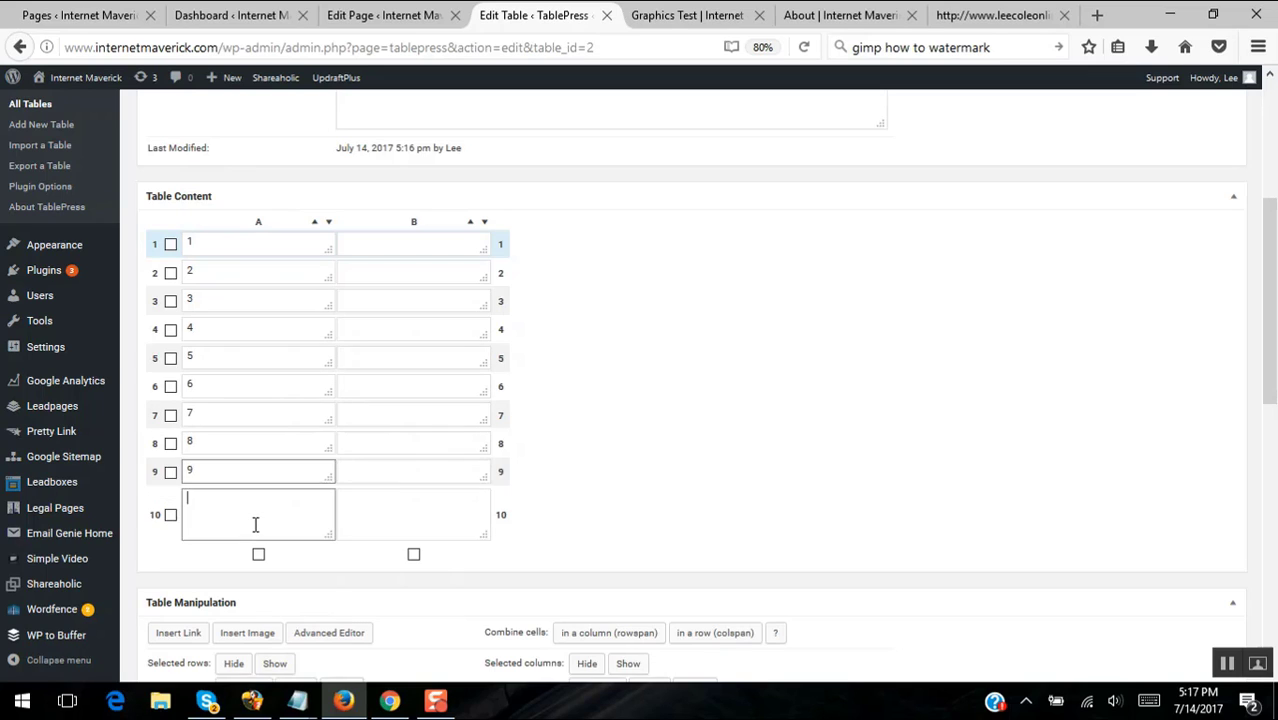
# - Enter 10 in cell A10 and uncheck the Table Head Row option
pyautogui.write('10')
pyautogui.scroll(-5, 745, 357)
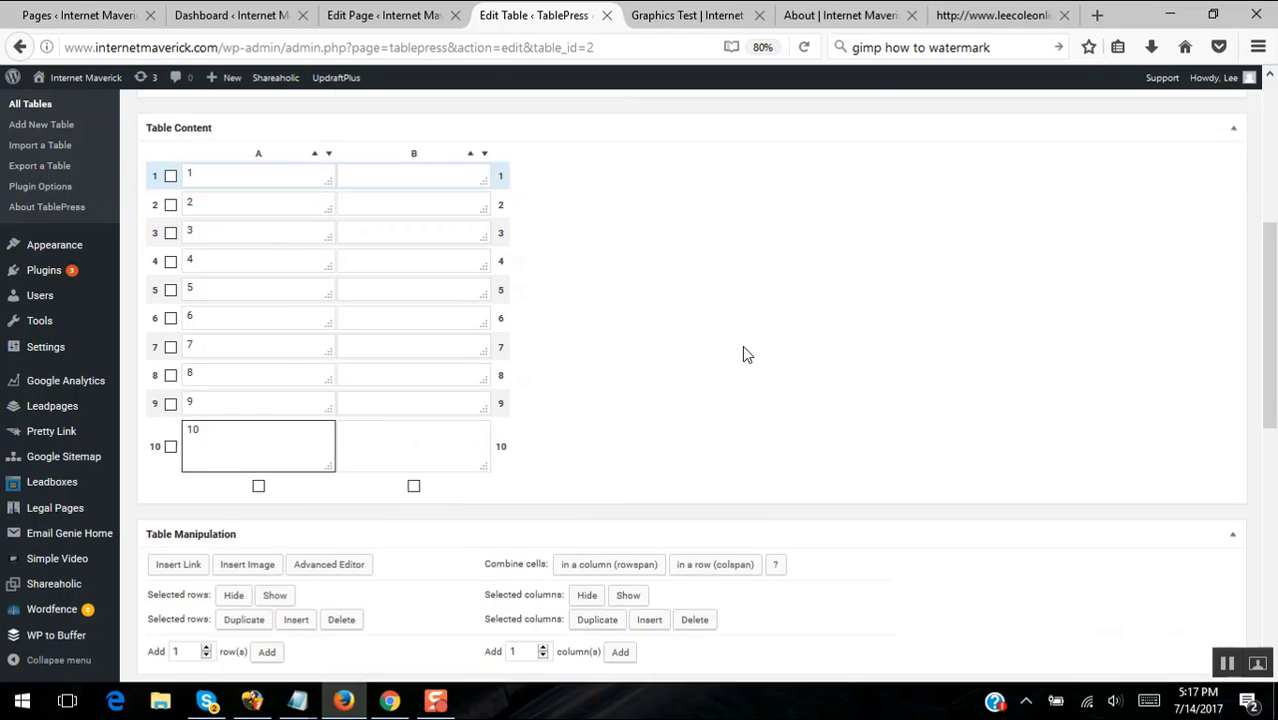
pyautogui.scroll(-1, 818, 317)
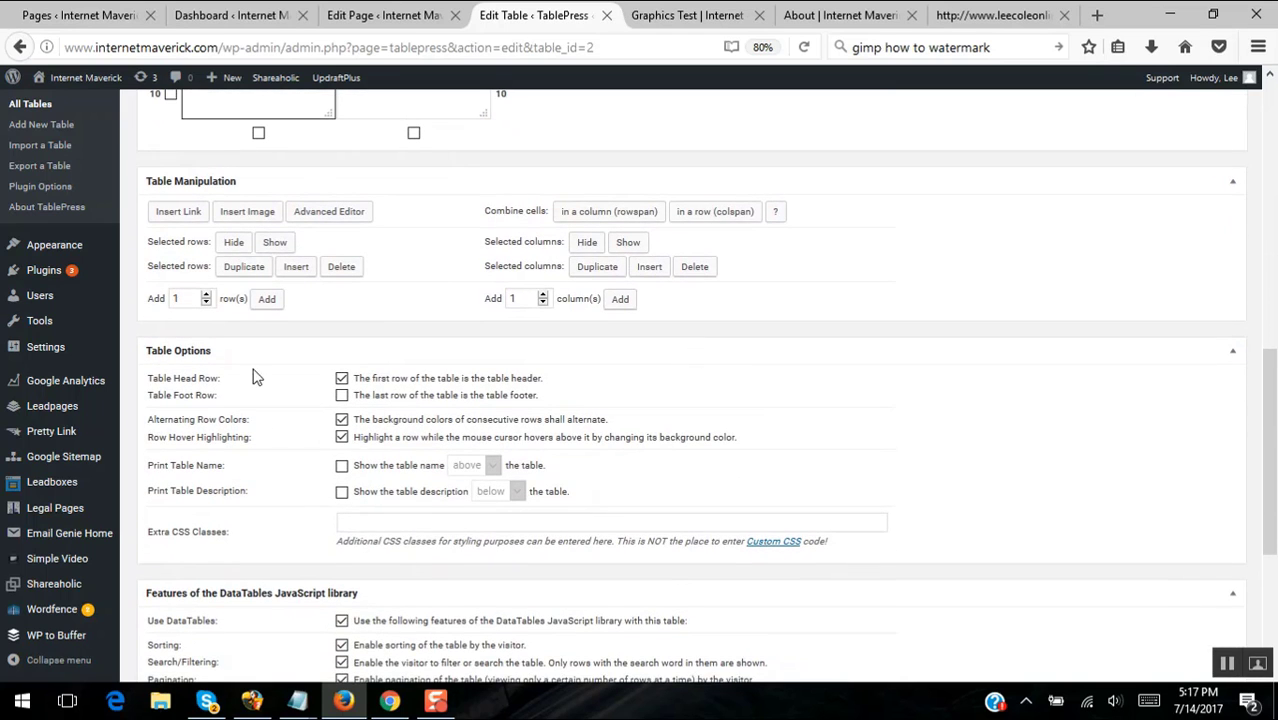
pyautogui.click(342, 379)
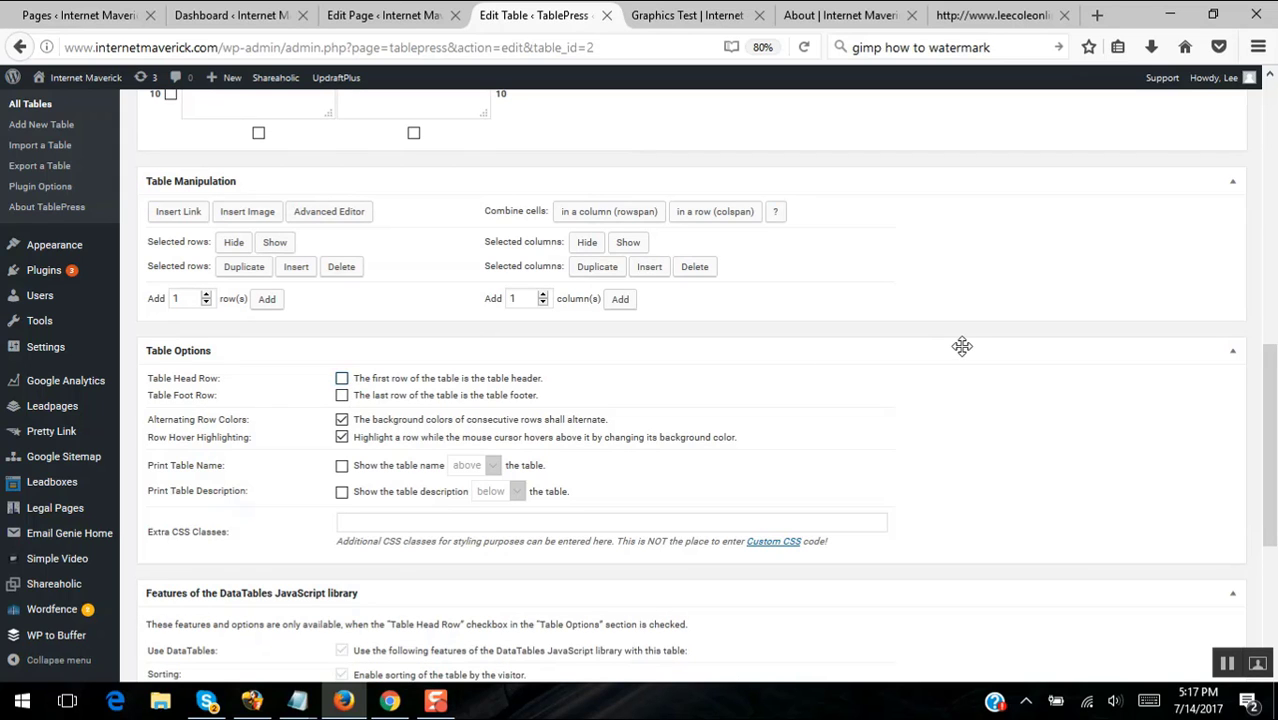
# - Turn off Alternating Row Colors, leaving Row Hover Highlighting checked
pyautogui.scroll(1, 963, 346)
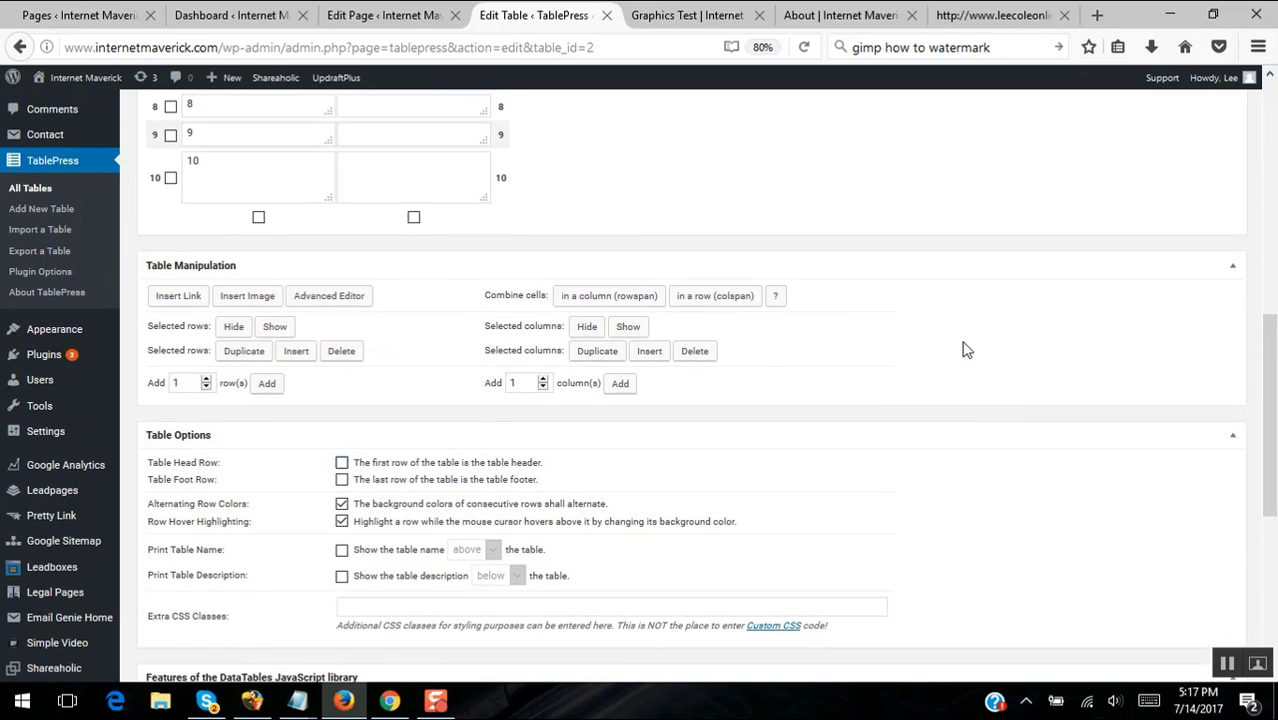
pyautogui.scroll(-1, 966, 349)
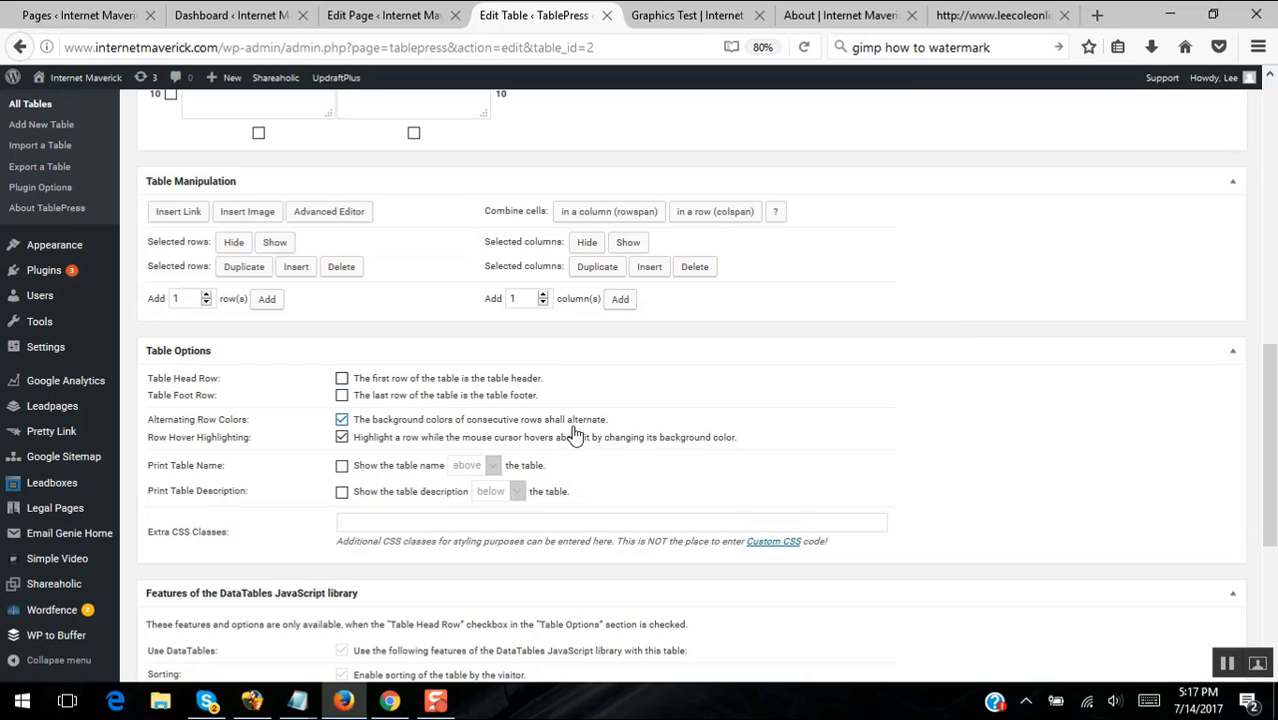
pyautogui.click(342, 420)
pyautogui.click(342, 420)
pyautogui.click(342, 437)
# - Compare against the watermarked gallery, then save the table changes
pyautogui.click(990, 17)
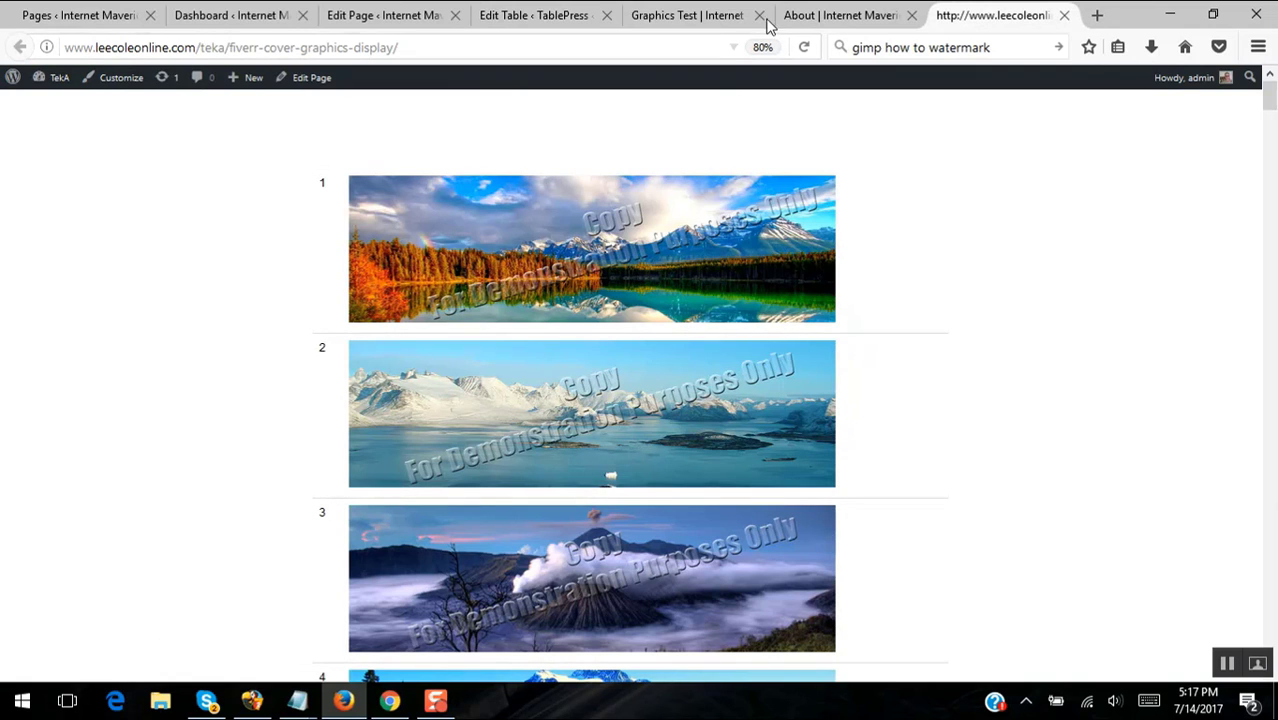
pyautogui.click(553, 17)
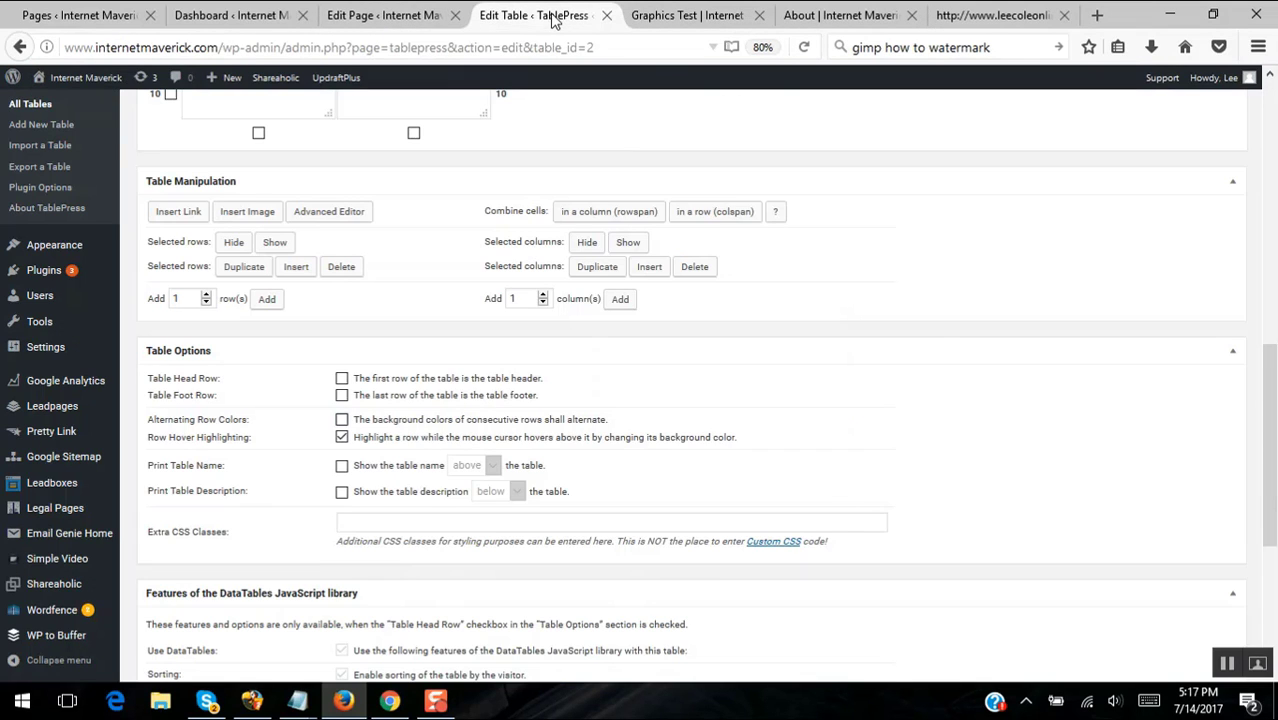
pyautogui.scroll(-3, 953, 355)
pyautogui.scroll(-3, 953, 360)
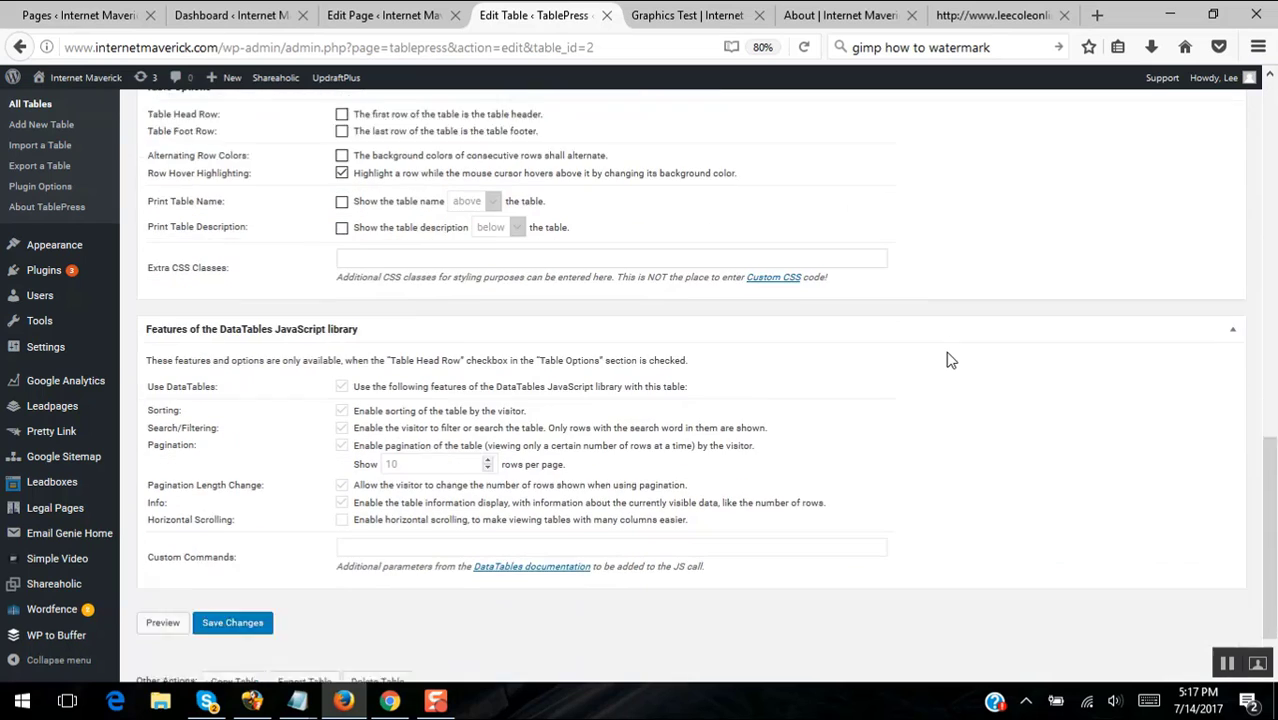
pyautogui.click(232, 549)
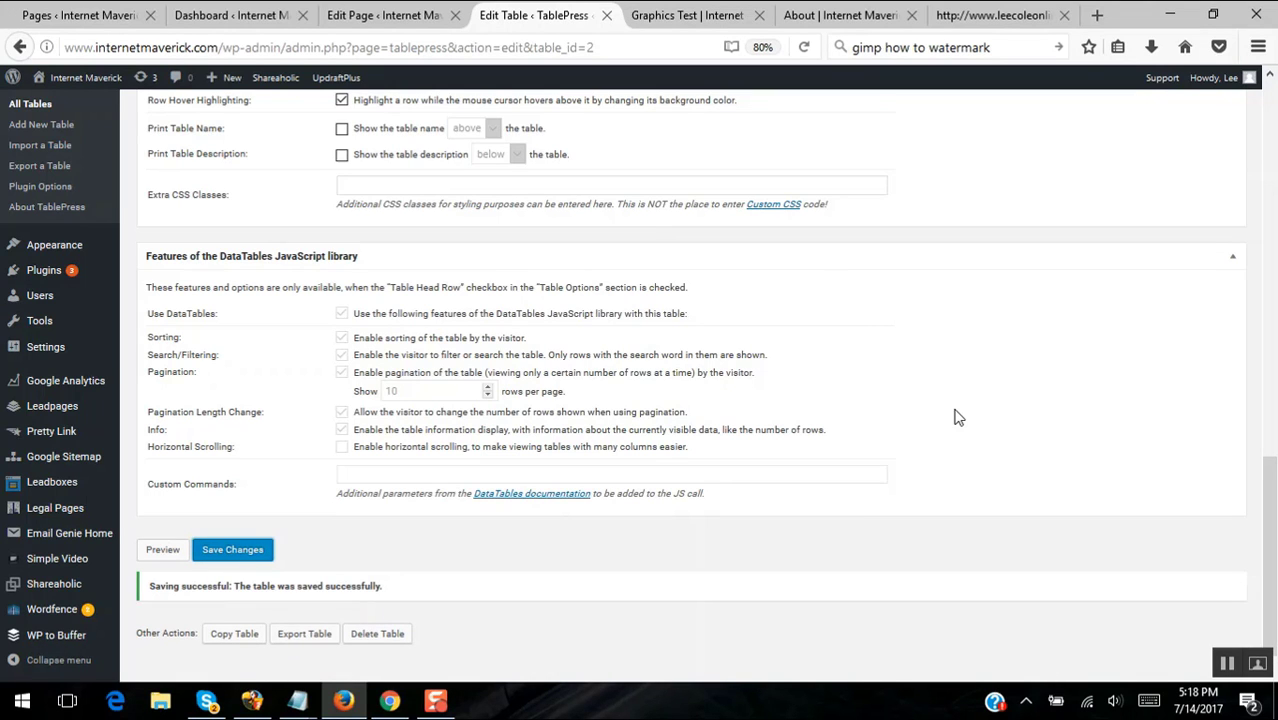
pyautogui.scroll(15, 953, 418)
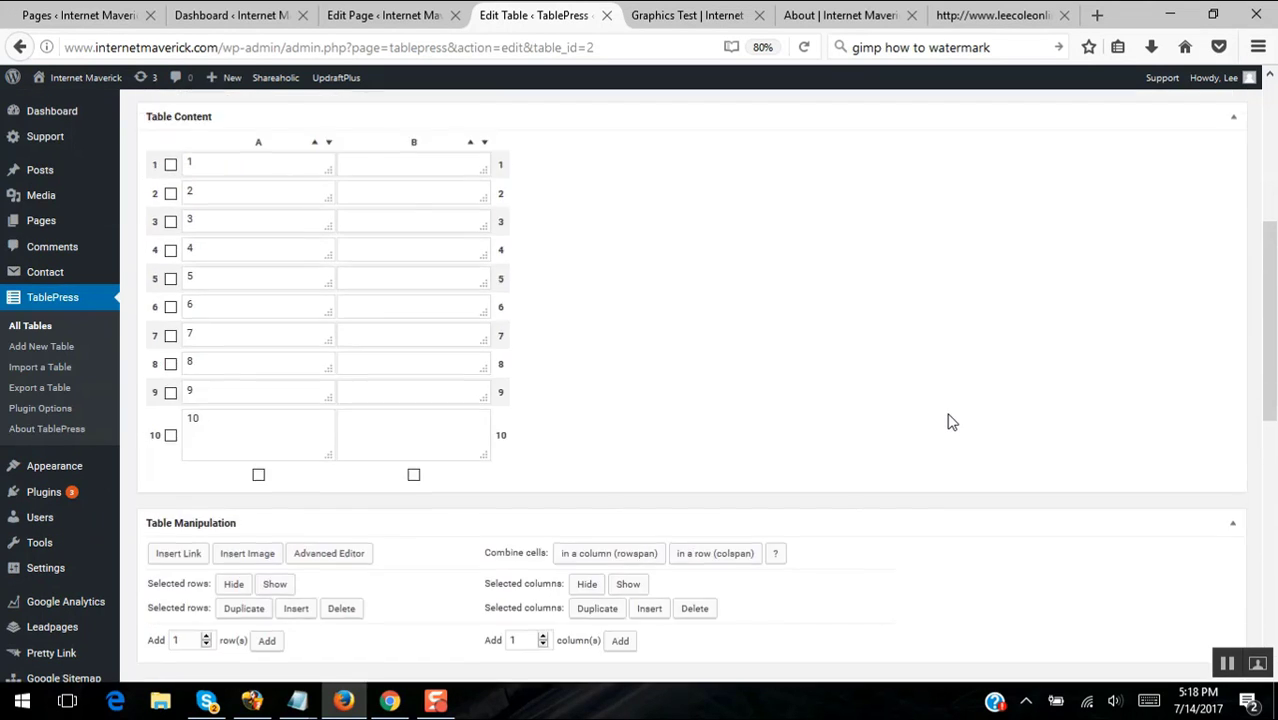
# - Copy the table's shortcode [table id=2 /]
pyautogui.scroll(2, 953, 423)
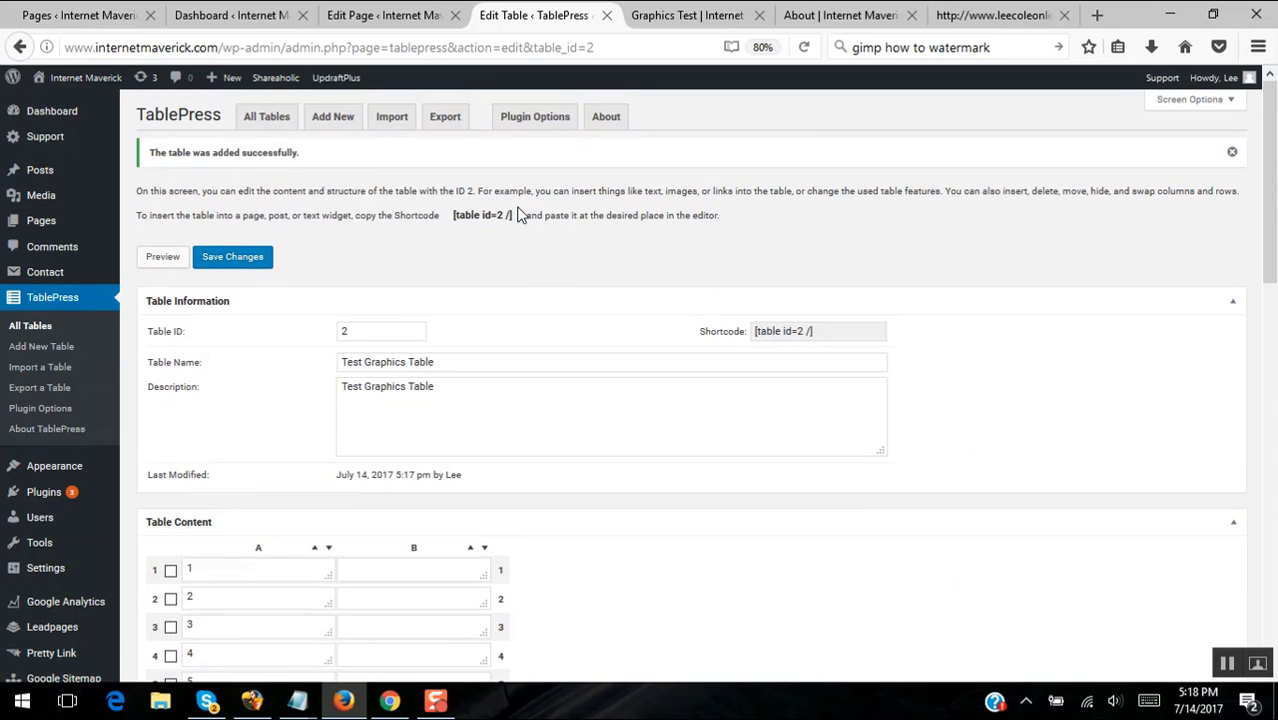
pyautogui.moveTo(519, 214); pyautogui.dragTo(451, 215)
pyautogui.rightClick(469, 209)
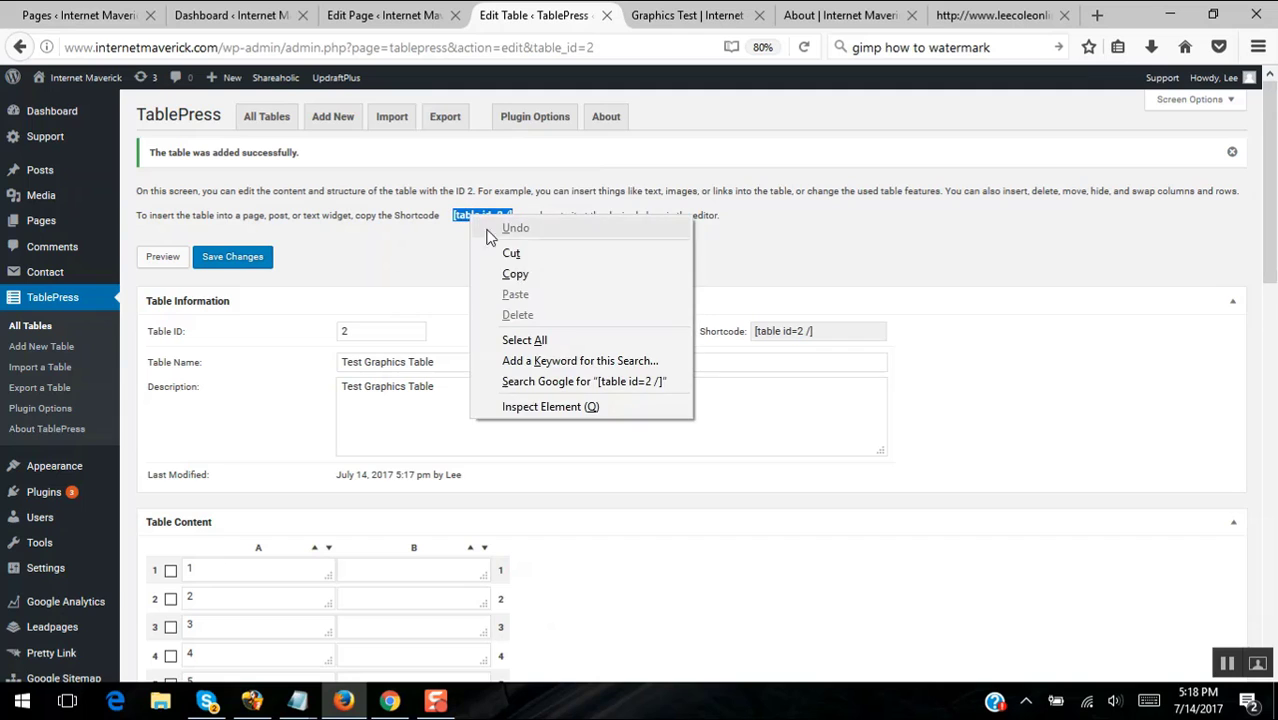
pyautogui.click(508, 270)
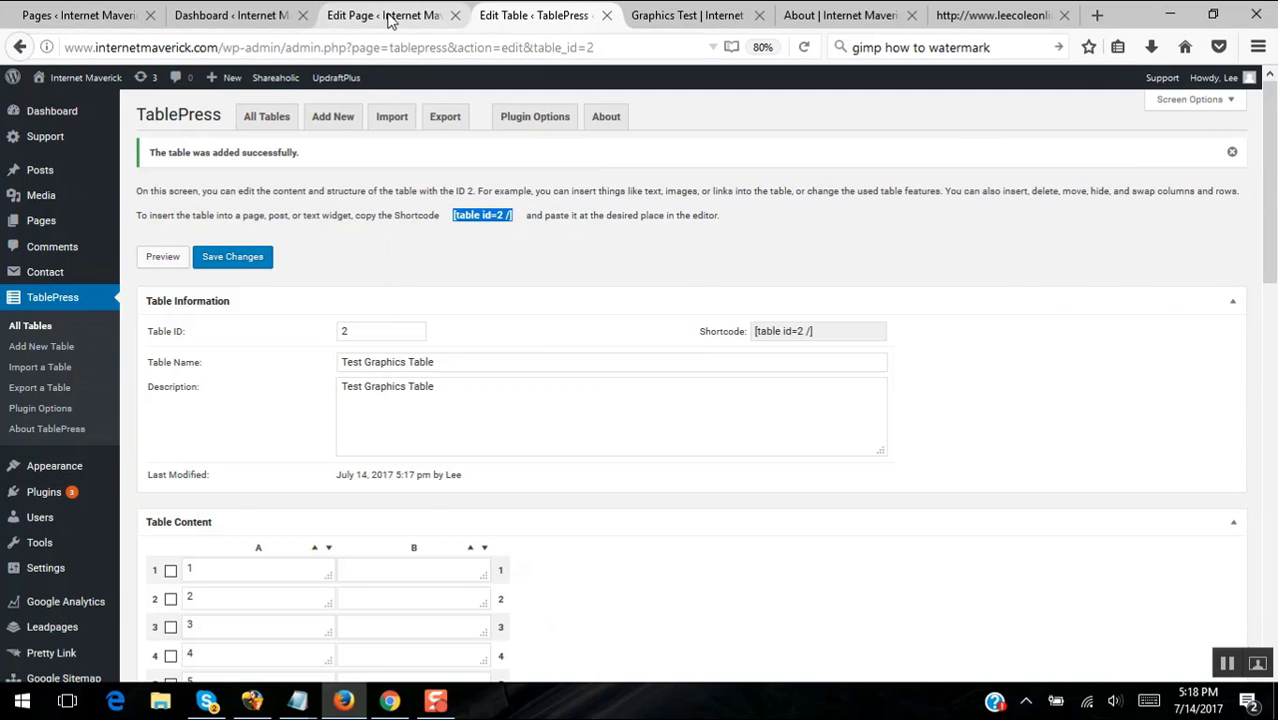
# - In the Graphics Test page body, write "Here's the table" and paste the shortcode beneath it
pyautogui.click(390, 18)
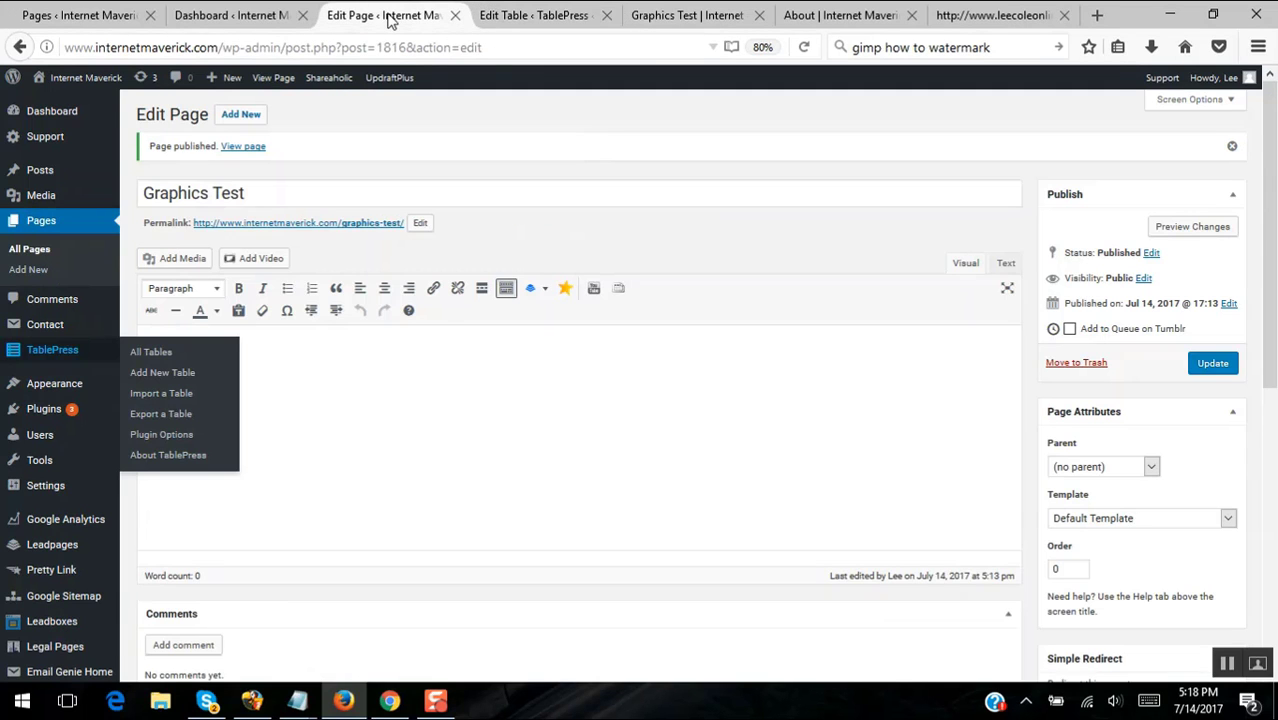
pyautogui.click(446, 380)
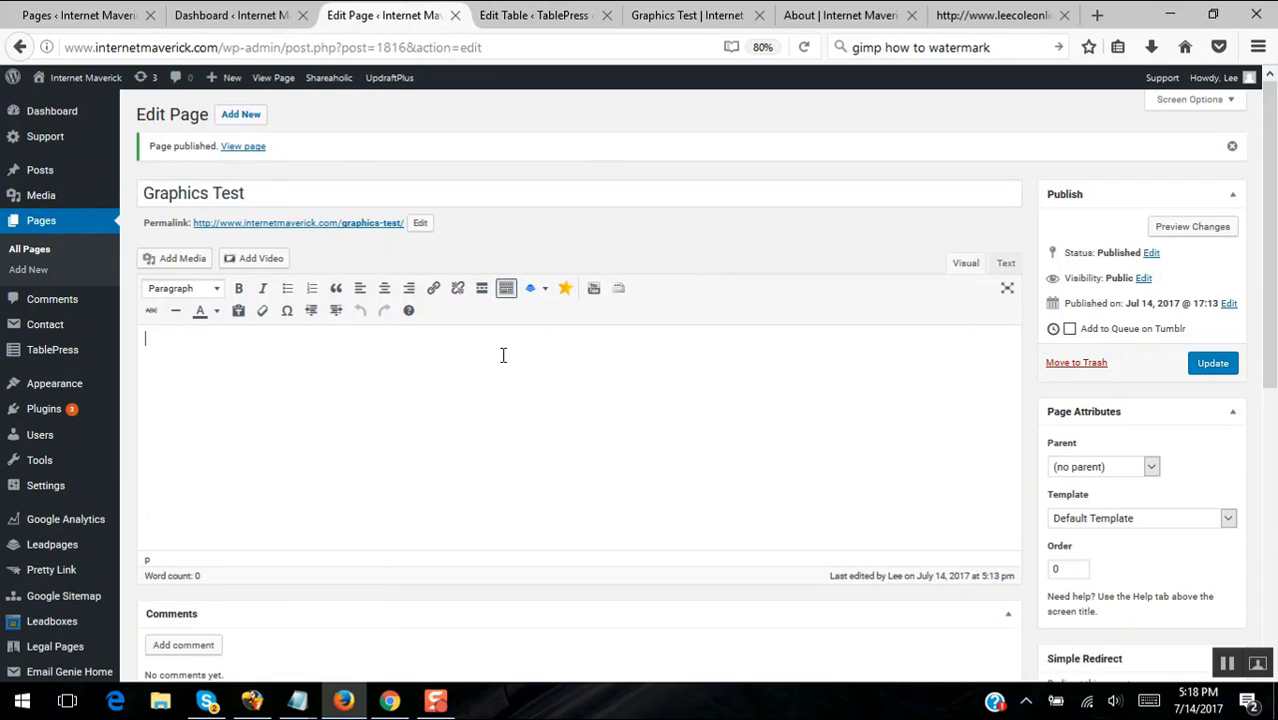
pyautogui.write("Here's the ta")
pyautogui.write('vble')
pyautogui.press('BackSpace')
pyautogui.press('BackSpace')
pyautogui.press('BackSpace')
pyautogui.press('BackSpace')
pyautogui.write('ble.')
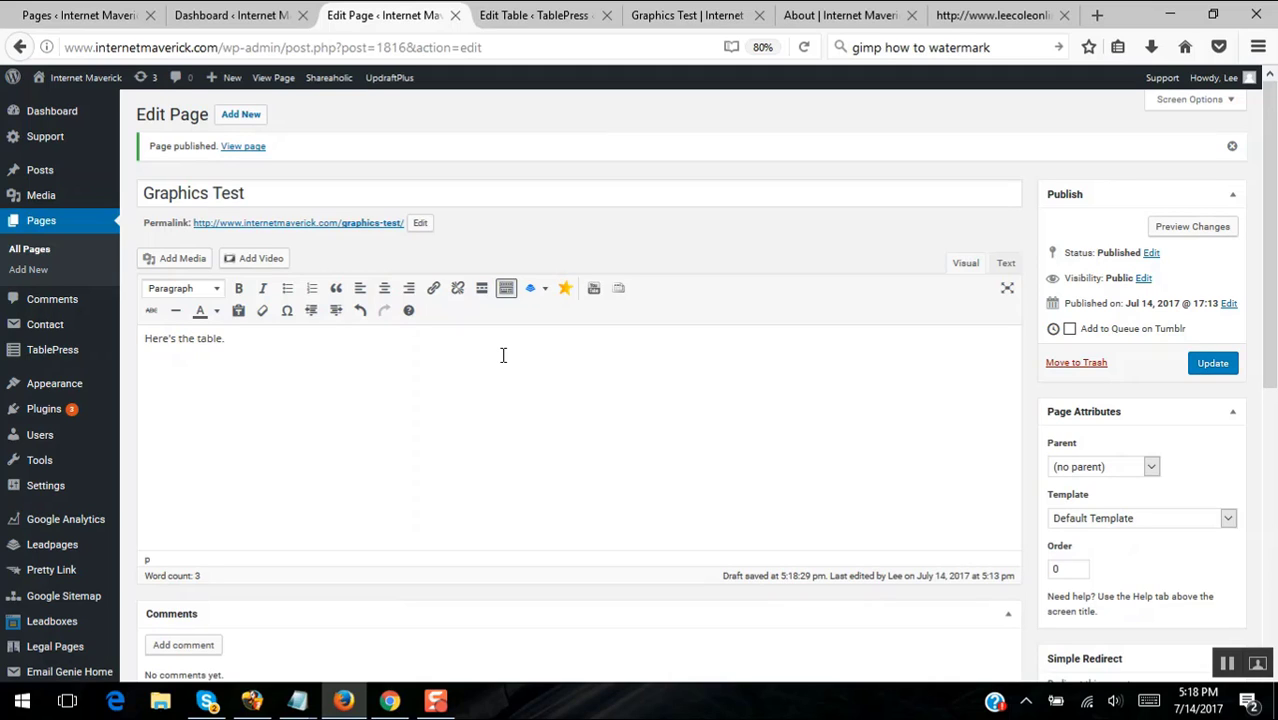
pyautogui.press('Return')
pyautogui.hotkey('ctrl', 'v')
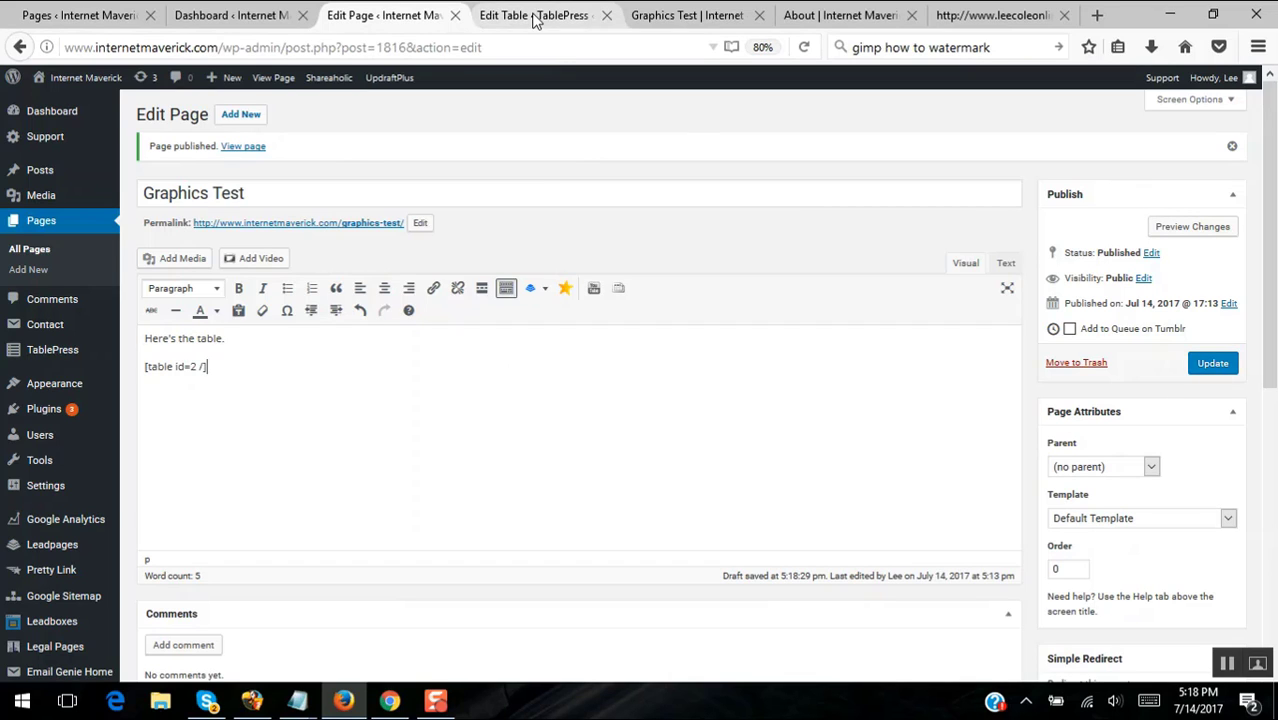
pyautogui.click(733, 17)
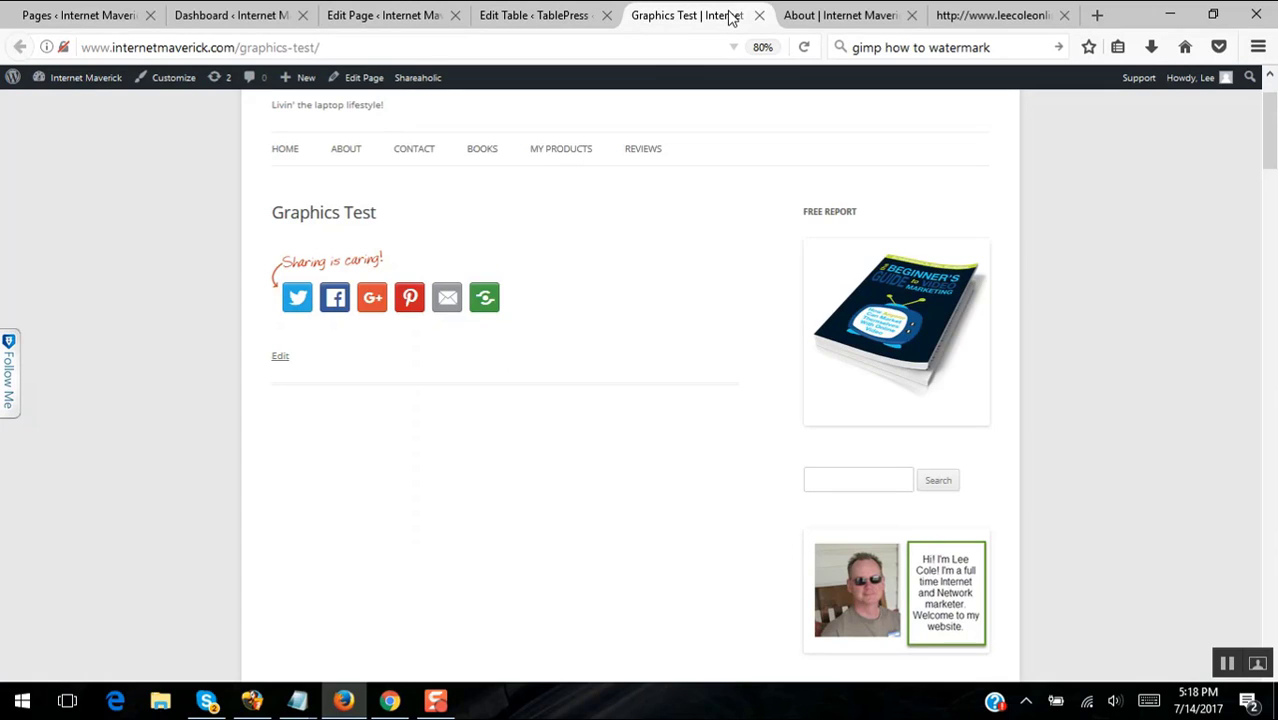
# - Move the live page tab beside the editor, then click Update on the Graphics Test page
pyautogui.click(368, 17)
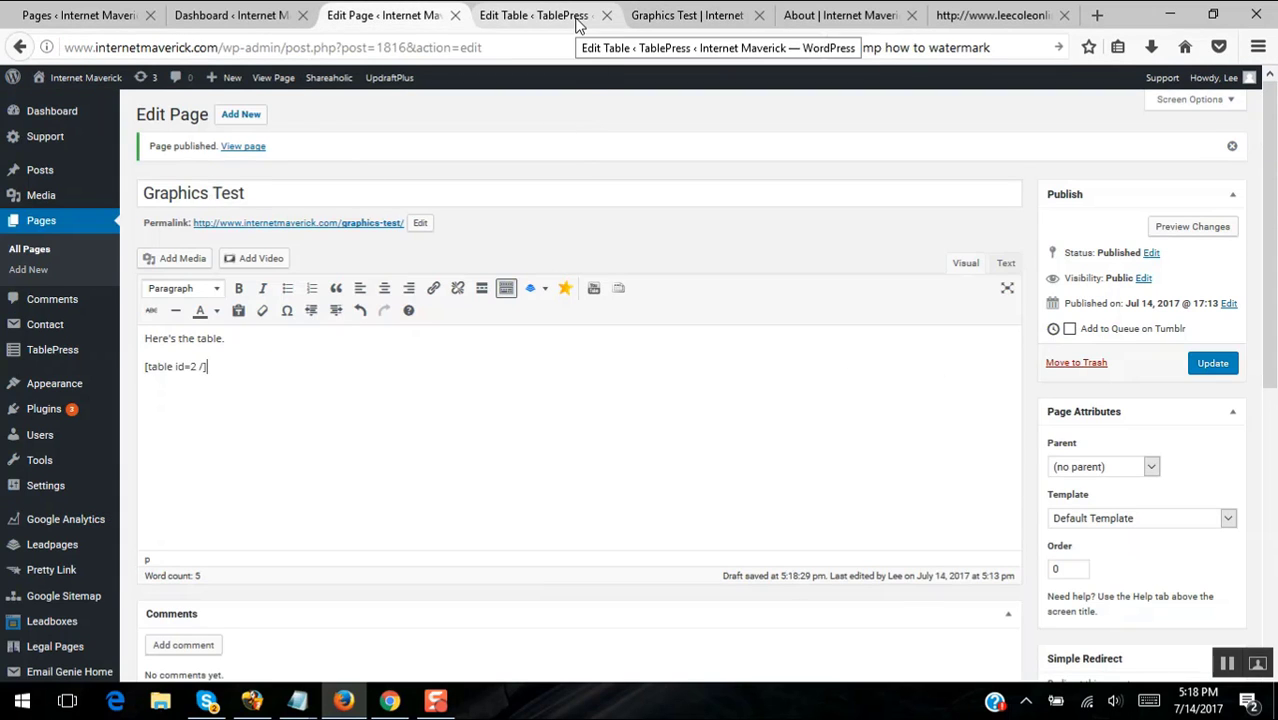
pyautogui.moveTo(650, 15); pyautogui.dragTo(549, 12)
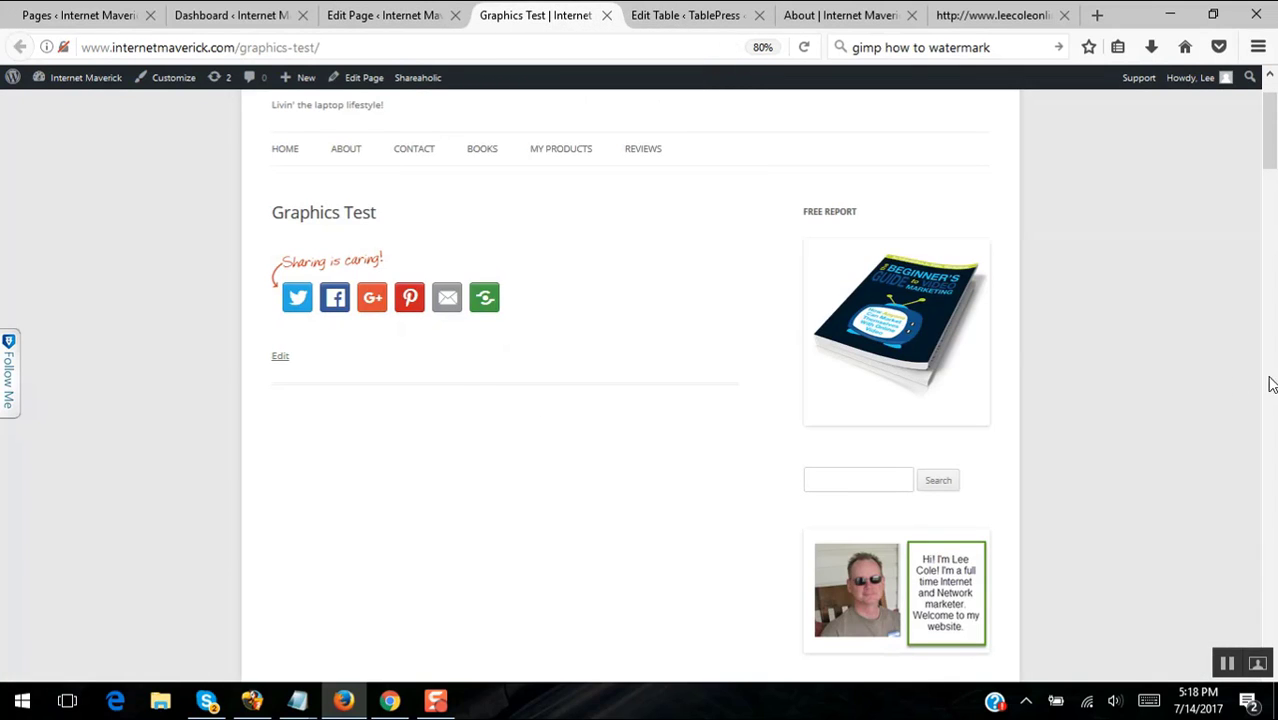
pyautogui.moveTo(1268, 135)
pyautogui.mouseDown()
pyautogui.moveTo(1270, 220)
pyautogui.moveTo(1270, 118)
pyautogui.mouseUp()
pyautogui.click(393, 16)
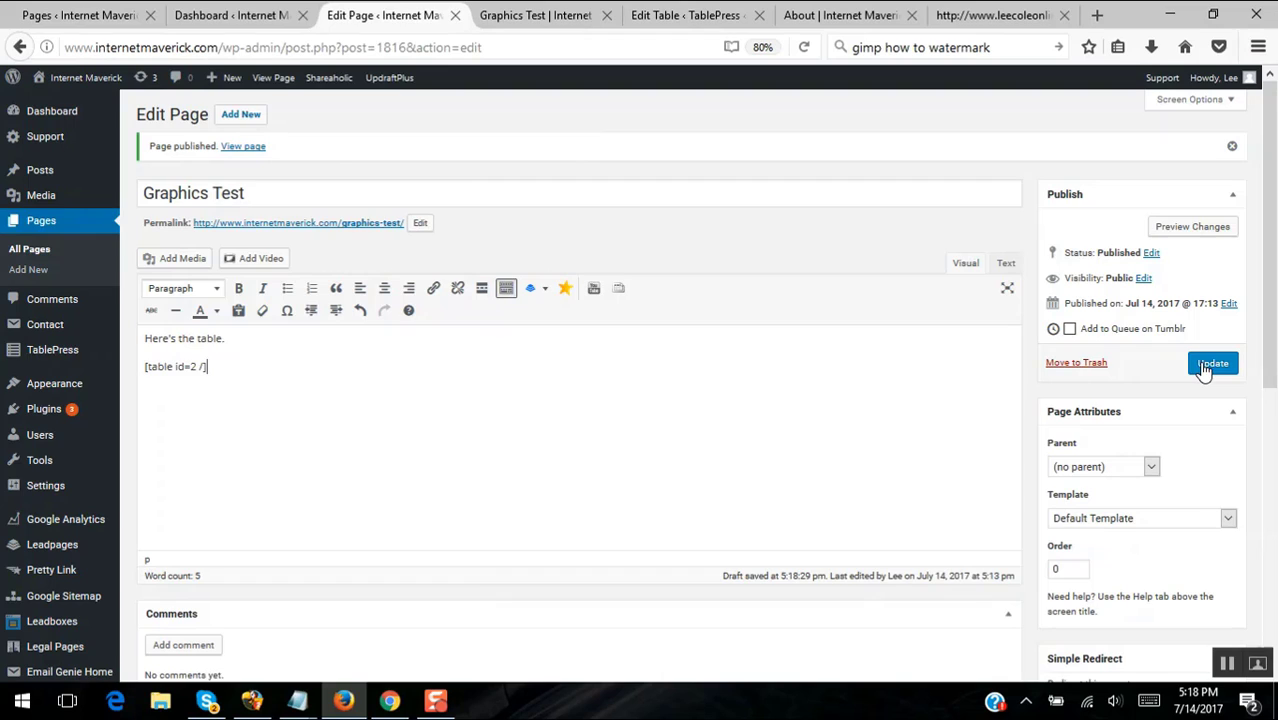
pyautogui.click(1206, 365)
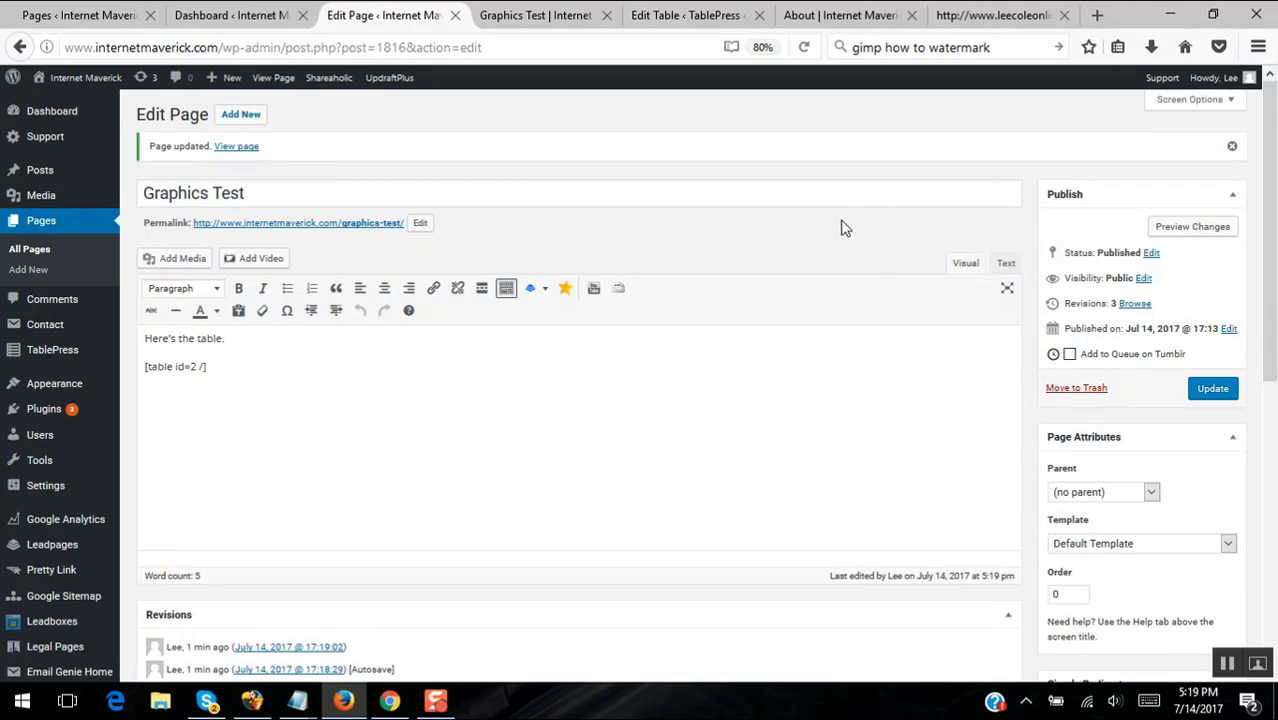
# - Reload the live Graphics Test page to show the 1–10 table, and close the About tab
pyautogui.click(549, 22)
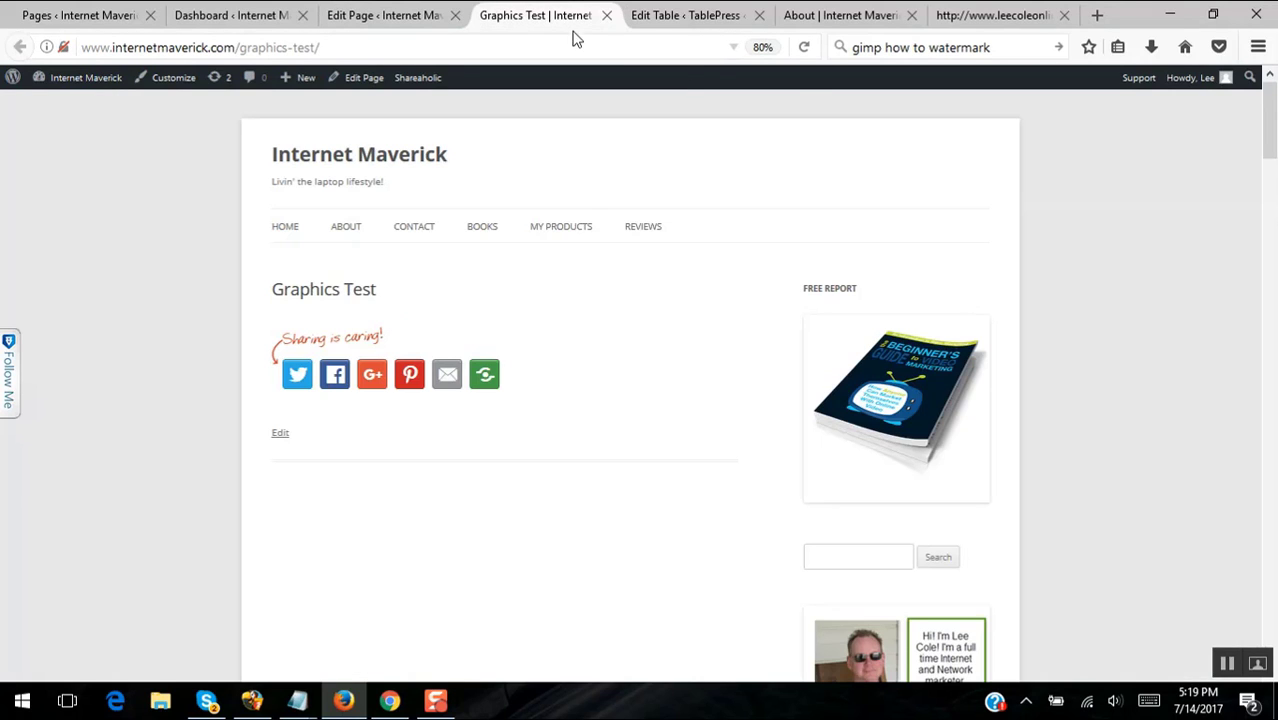
pyautogui.click(804, 47)
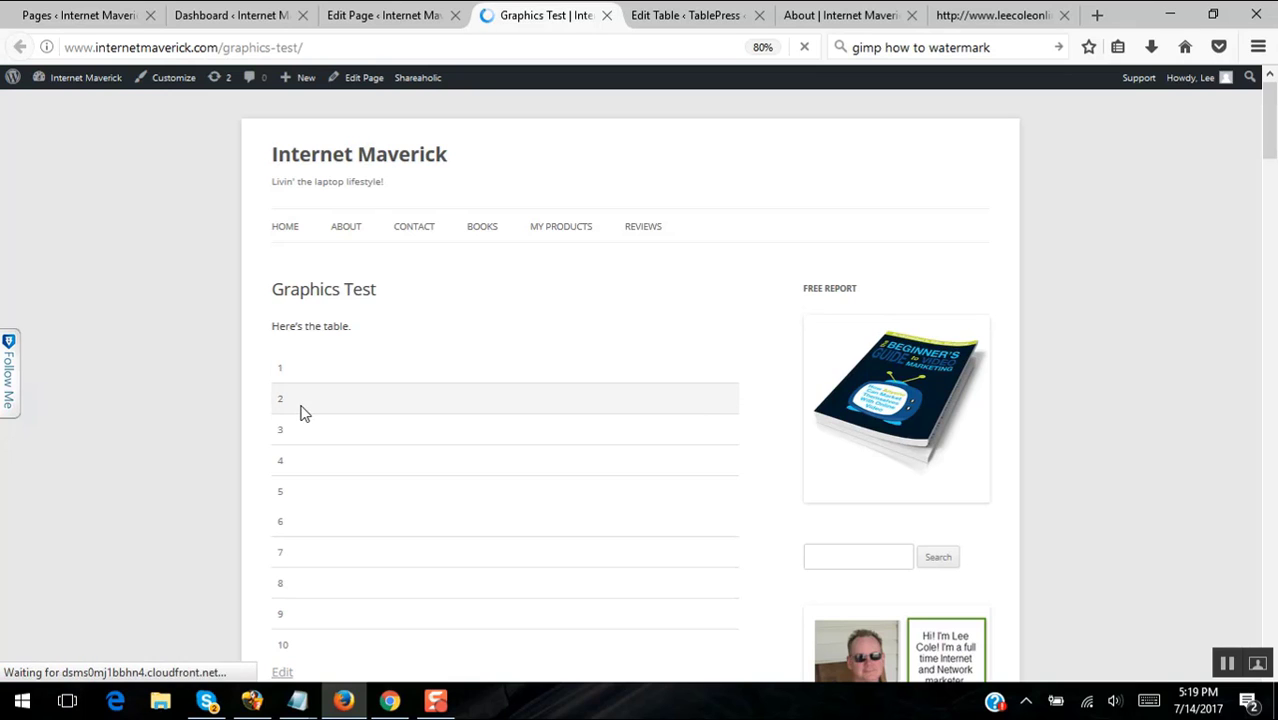
pyautogui.click(845, 16)
pyautogui.click(1013, 18)
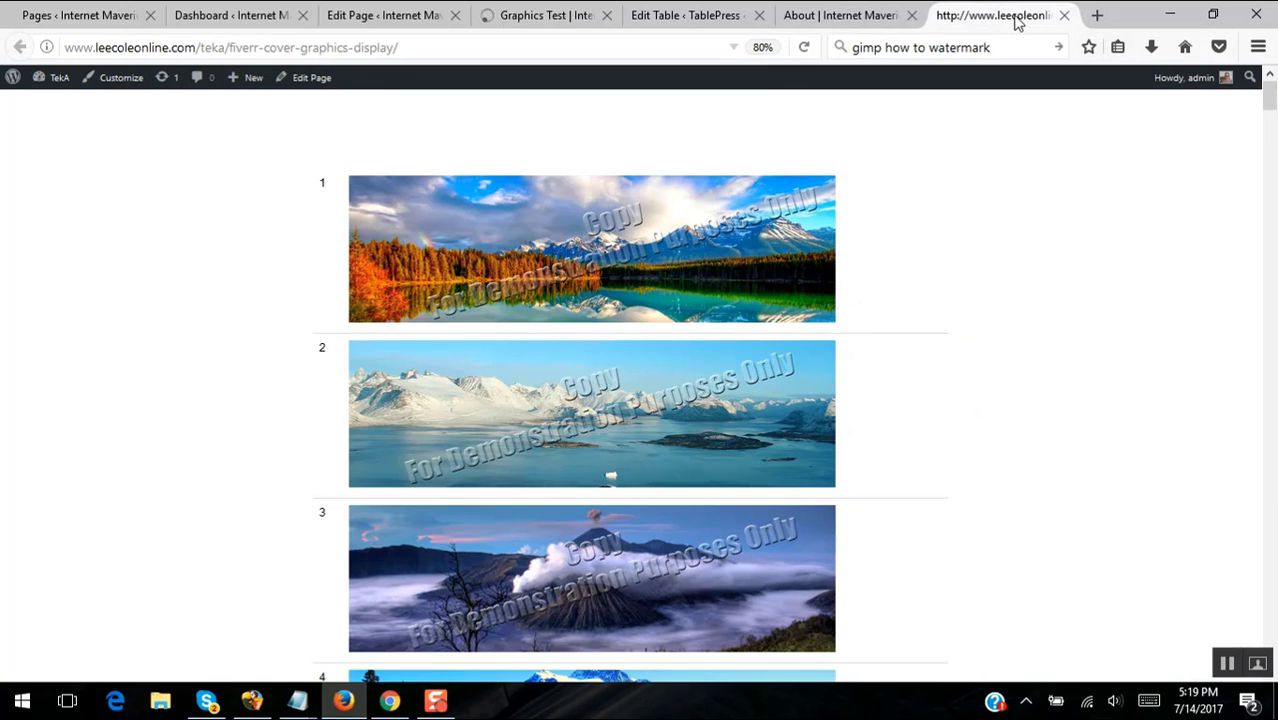
pyautogui.click(912, 15)
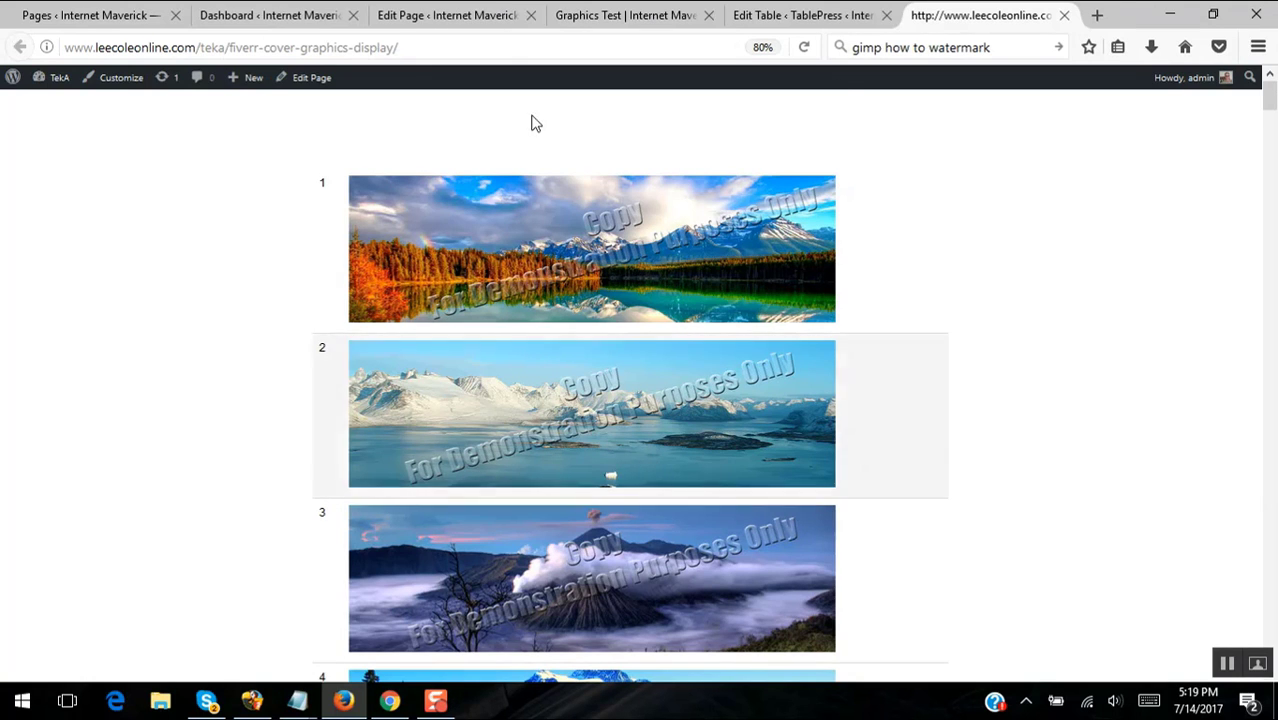
pyautogui.click(425, 16)
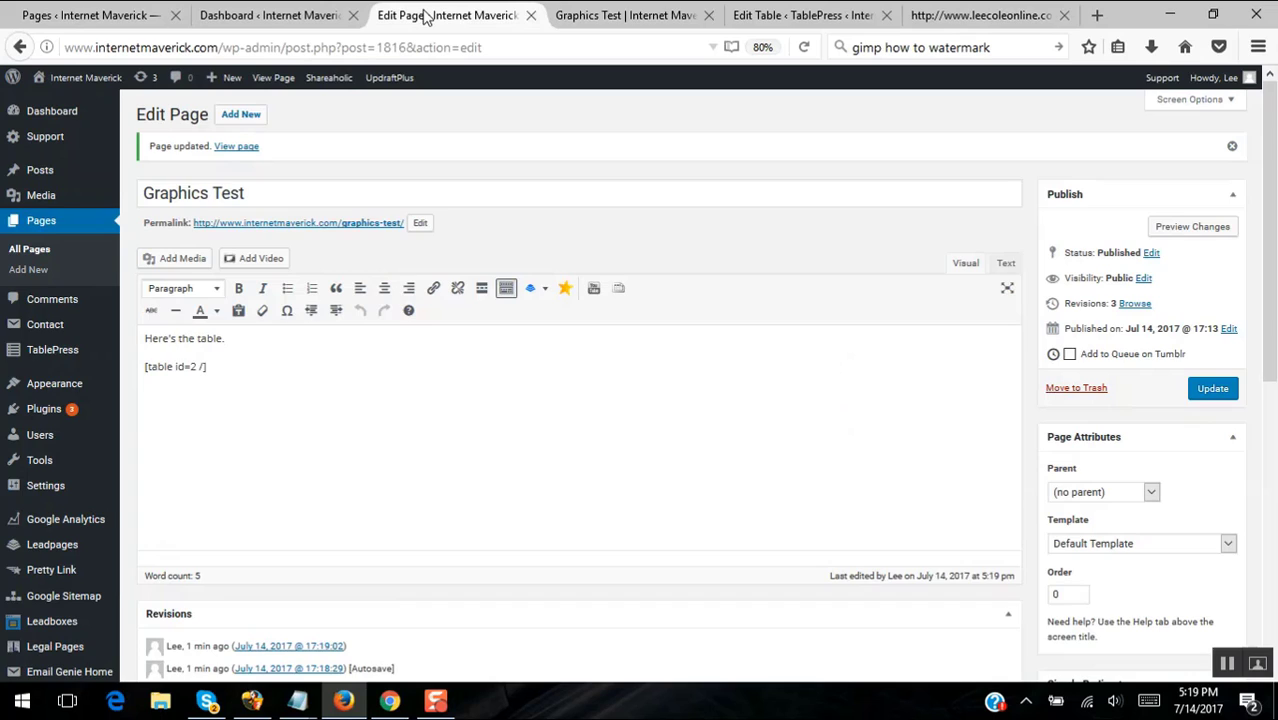
pyautogui.click(605, 20)
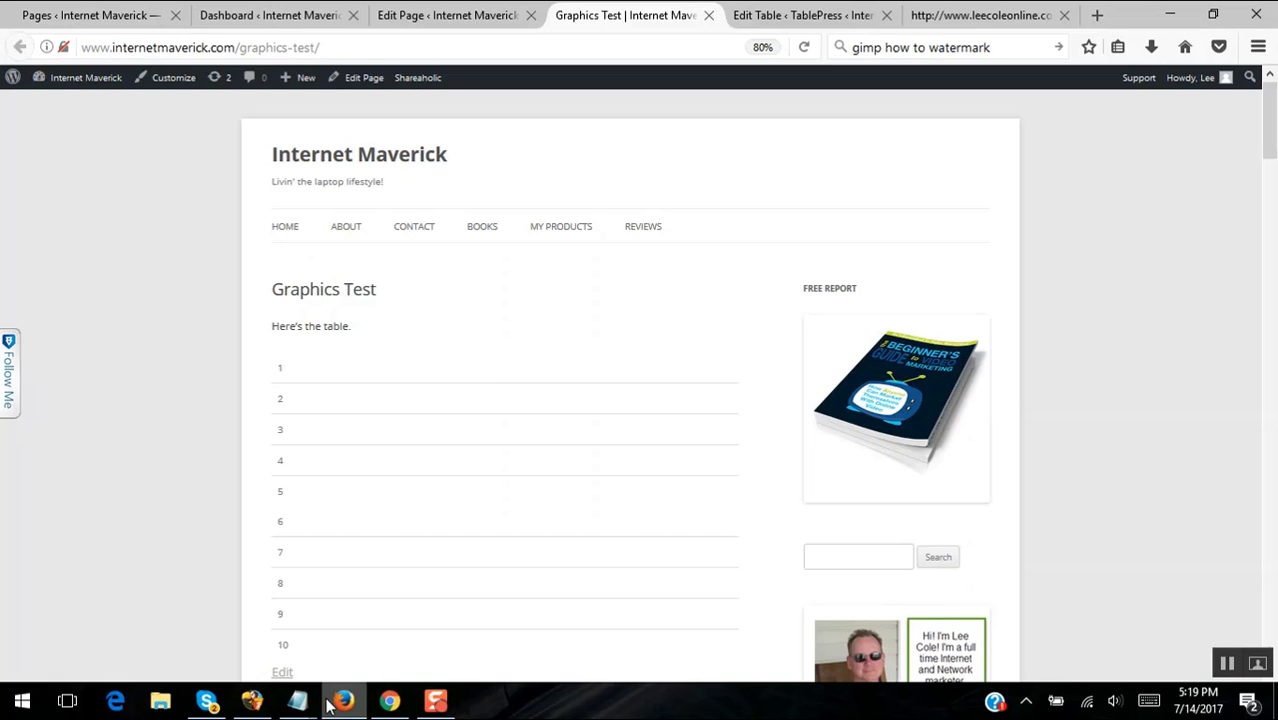
# - Add a new 'Image code' line below Jvzoo hosting link in the Notes For 3 Months file
pyautogui.moveTo(297, 700)
pyautogui.click(335, 660)
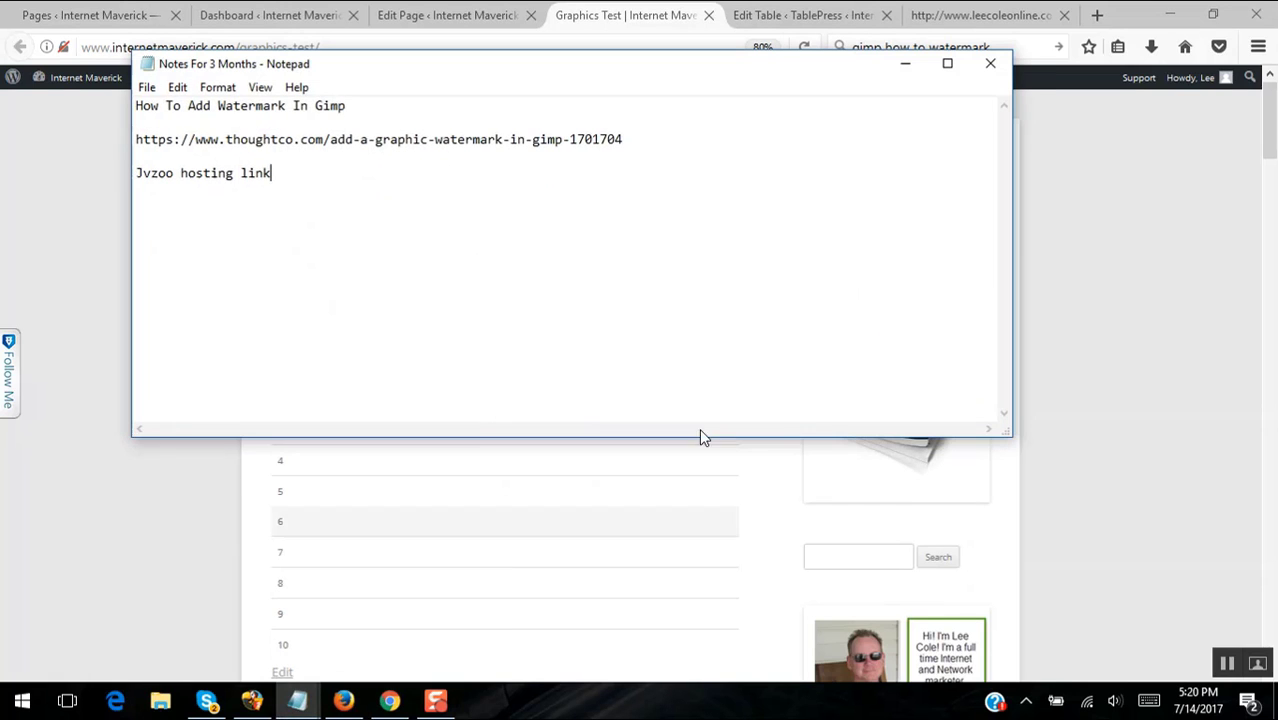
pyautogui.click(315, 210)
pyautogui.press('Return')
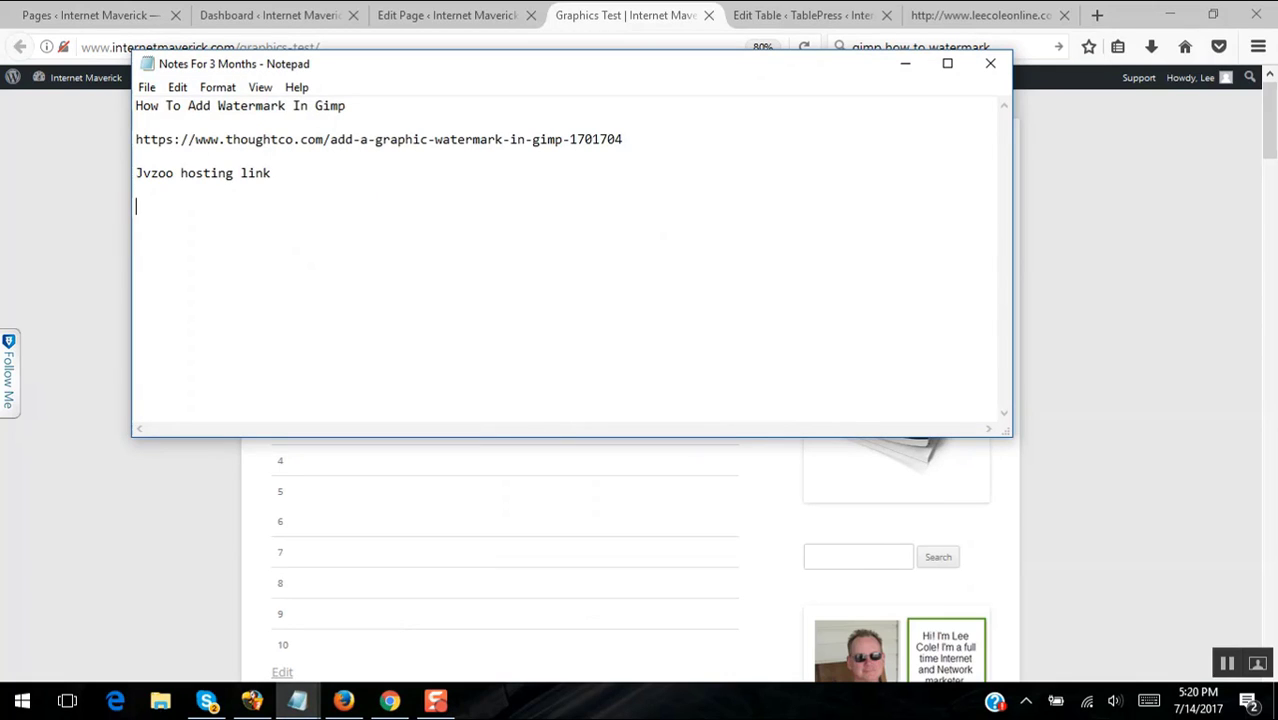
pyautogui.write('Image code')
pyautogui.press('Return')
# - Save the notes file and minimize Notepad
pyautogui.click(146, 87)
pyautogui.click(104, 150)
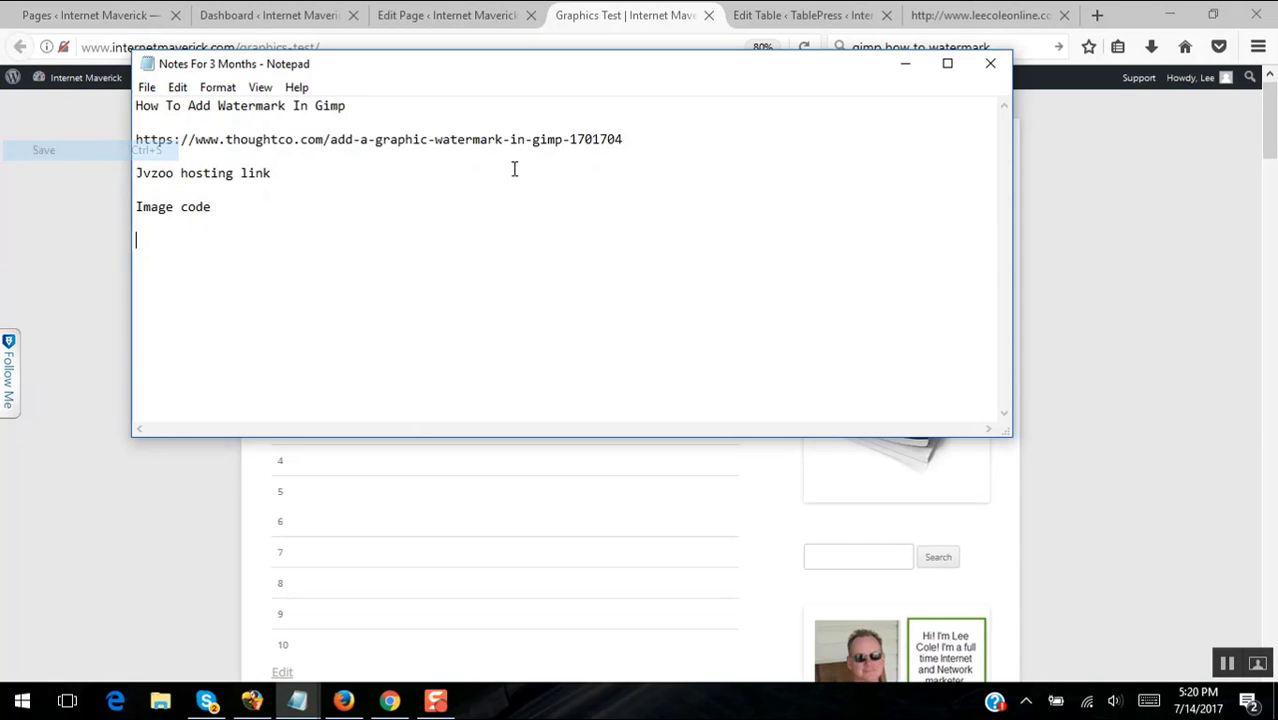
pyautogui.click(905, 63)
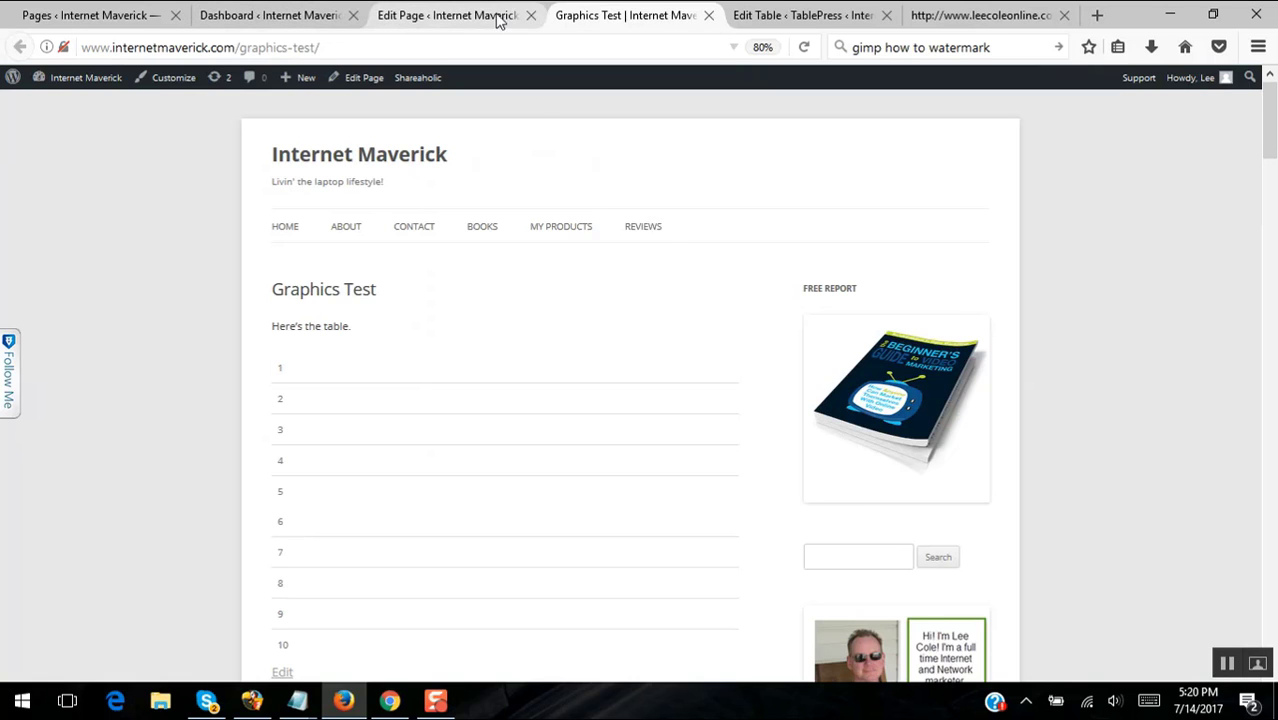
# - Move the Edit Table tab beside the Dashboard tab, then minimize the browser
pyautogui.click(455, 17)
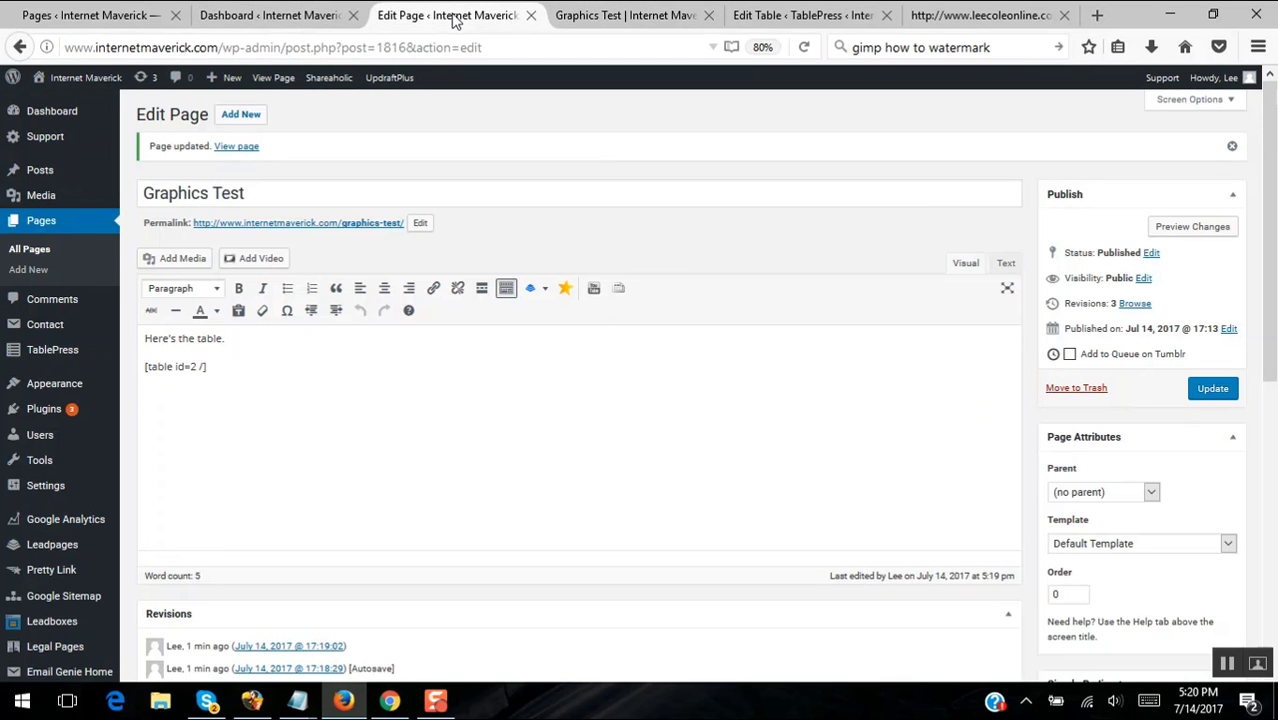
pyautogui.click(286, 22)
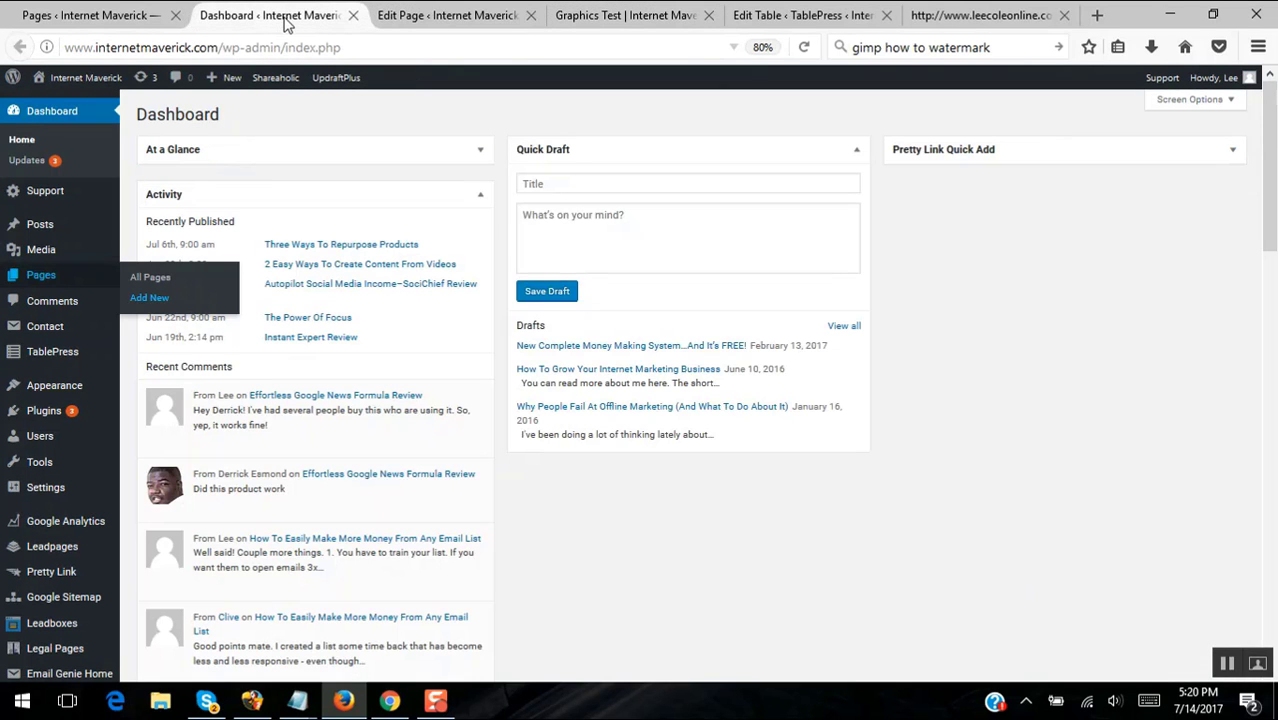
pyautogui.click(806, 18)
pyautogui.moveTo(678, 17); pyautogui.dragTo(460, 18)
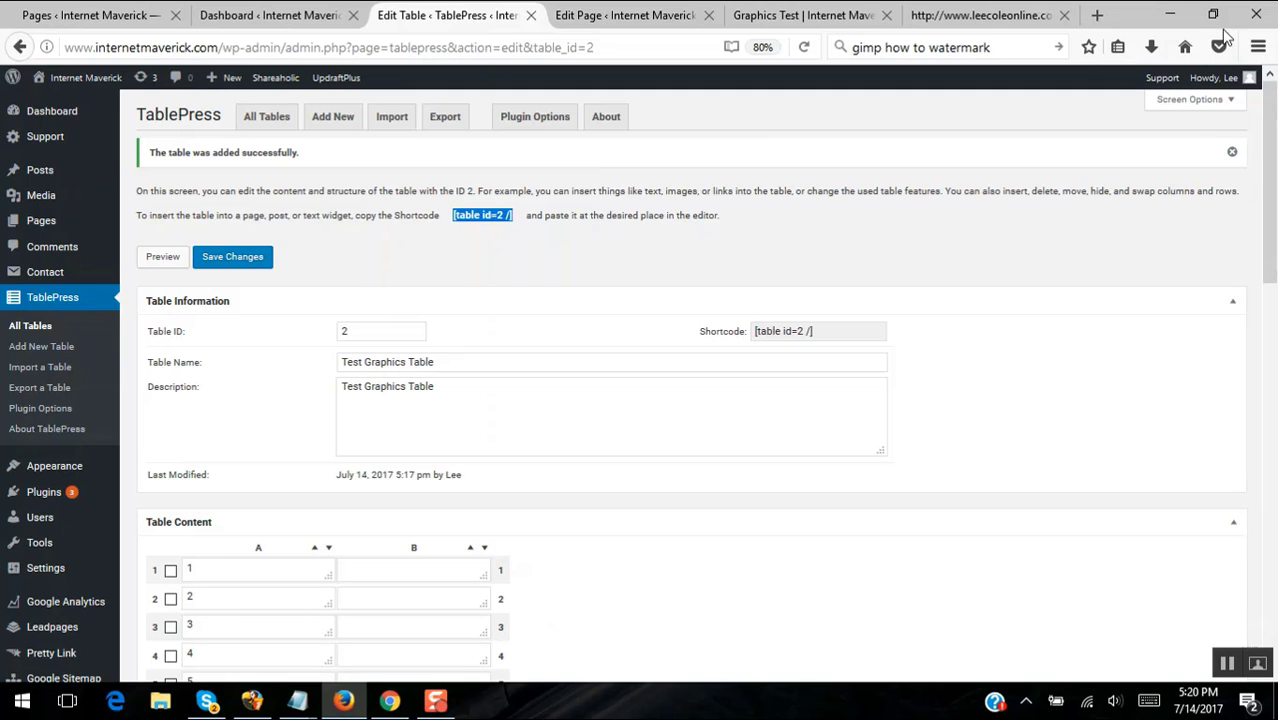
pyautogui.click(1169, 14)
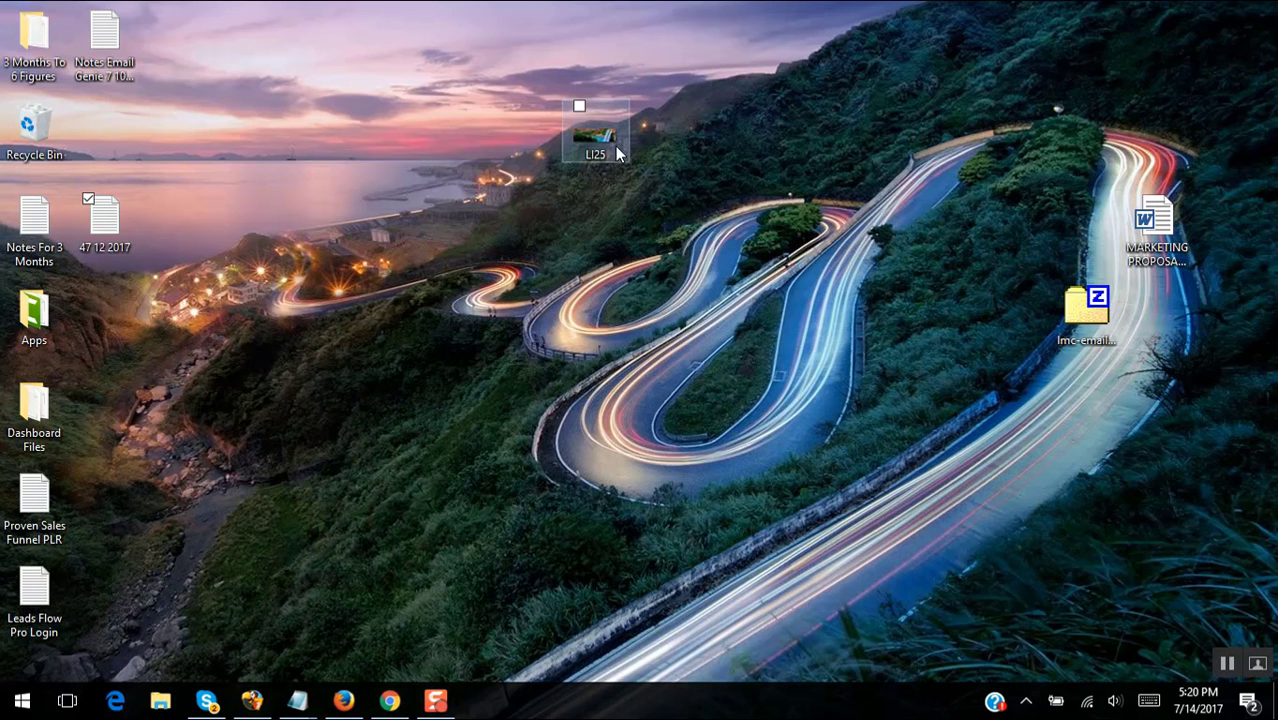
# - Restore Firefox and open Media > Add New in a new tab
pyautogui.click(344, 702)
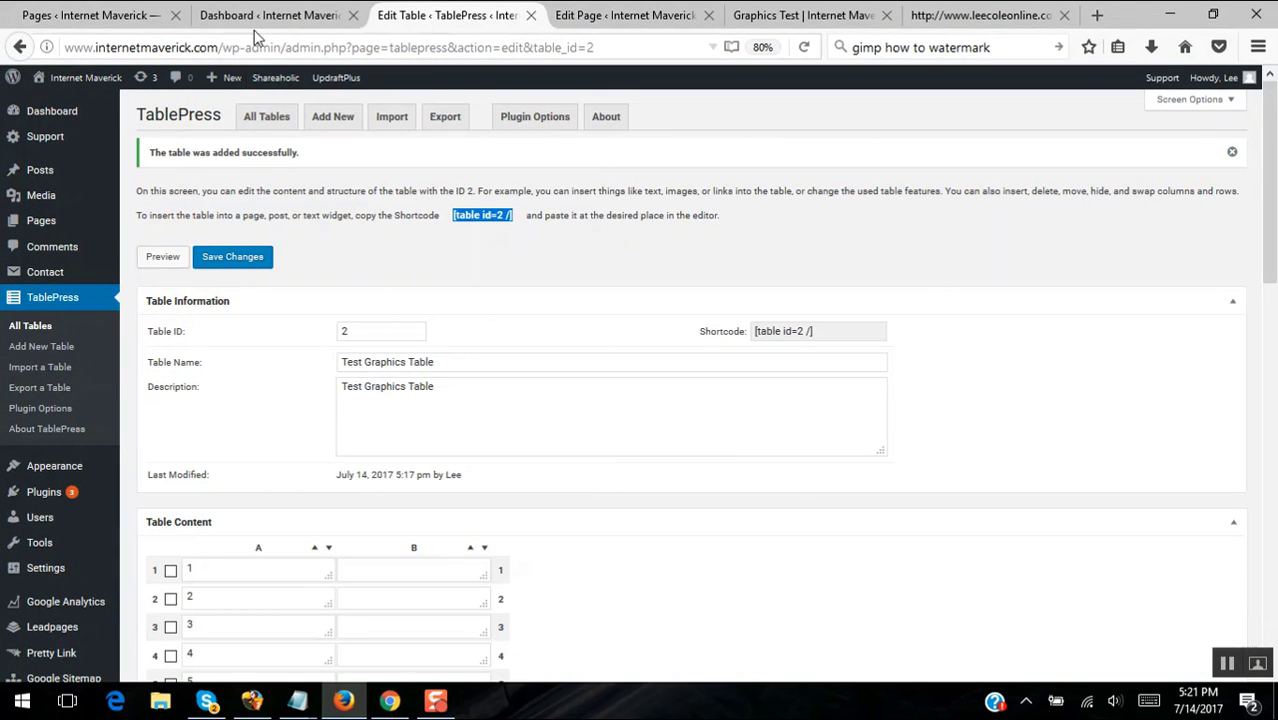
pyautogui.click(86, 20)
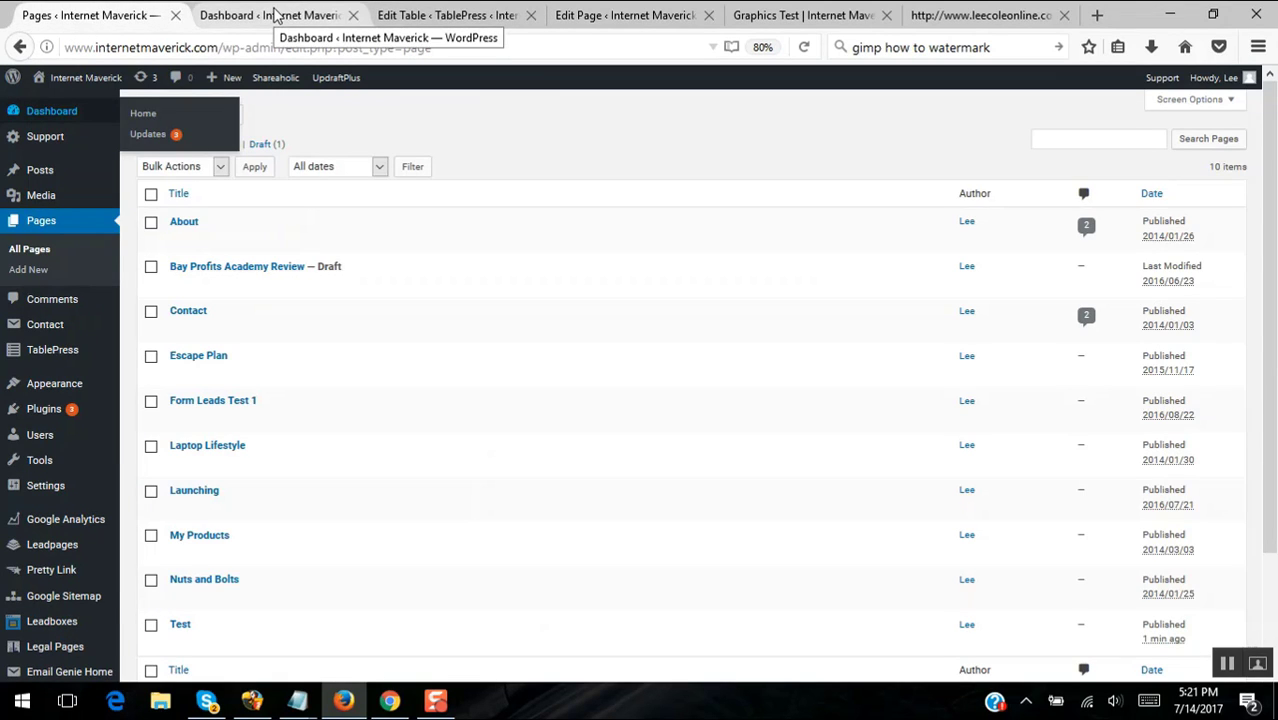
pyautogui.moveTo(52, 197)
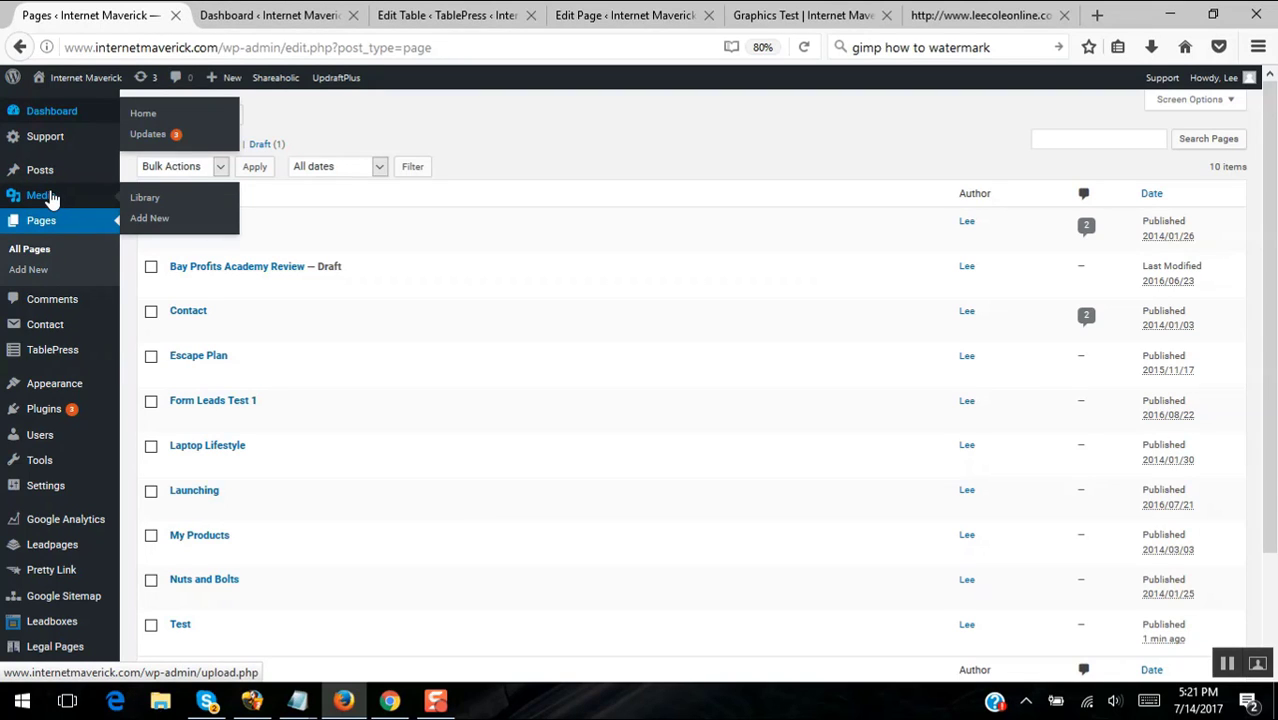
pyautogui.rightClick(150, 222)
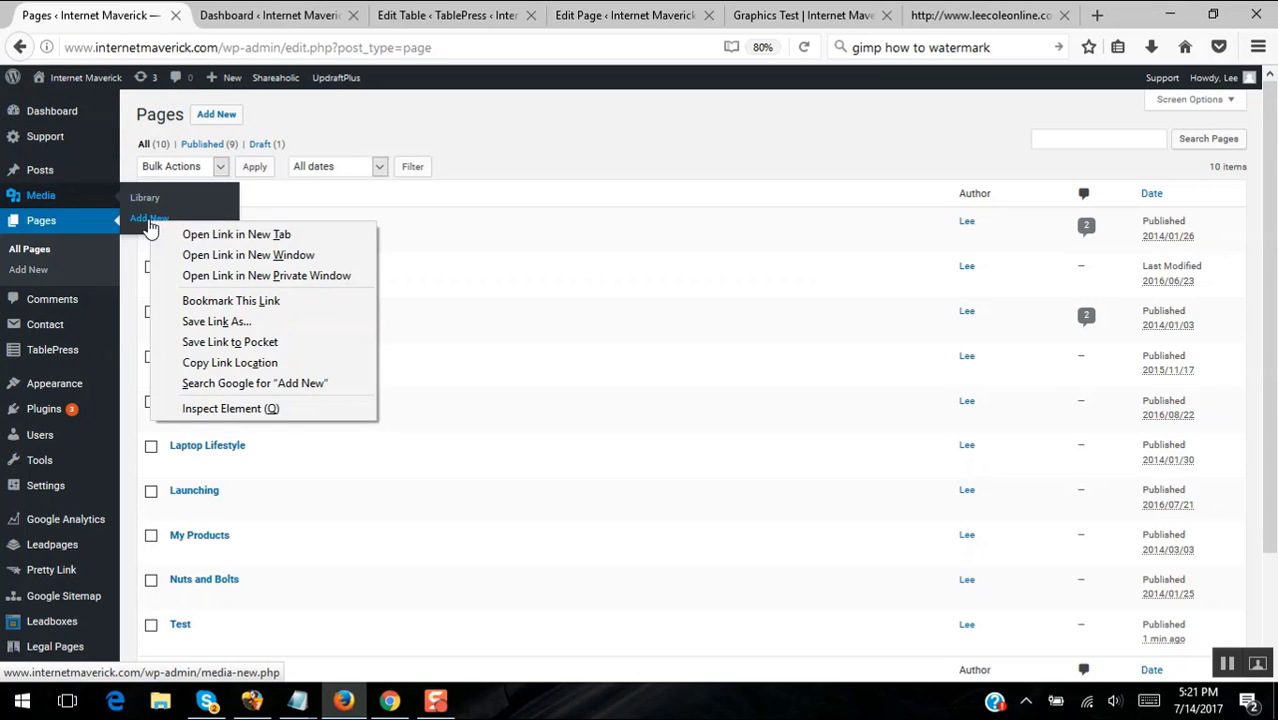
pyautogui.click(237, 234)
pyautogui.click(237, 20)
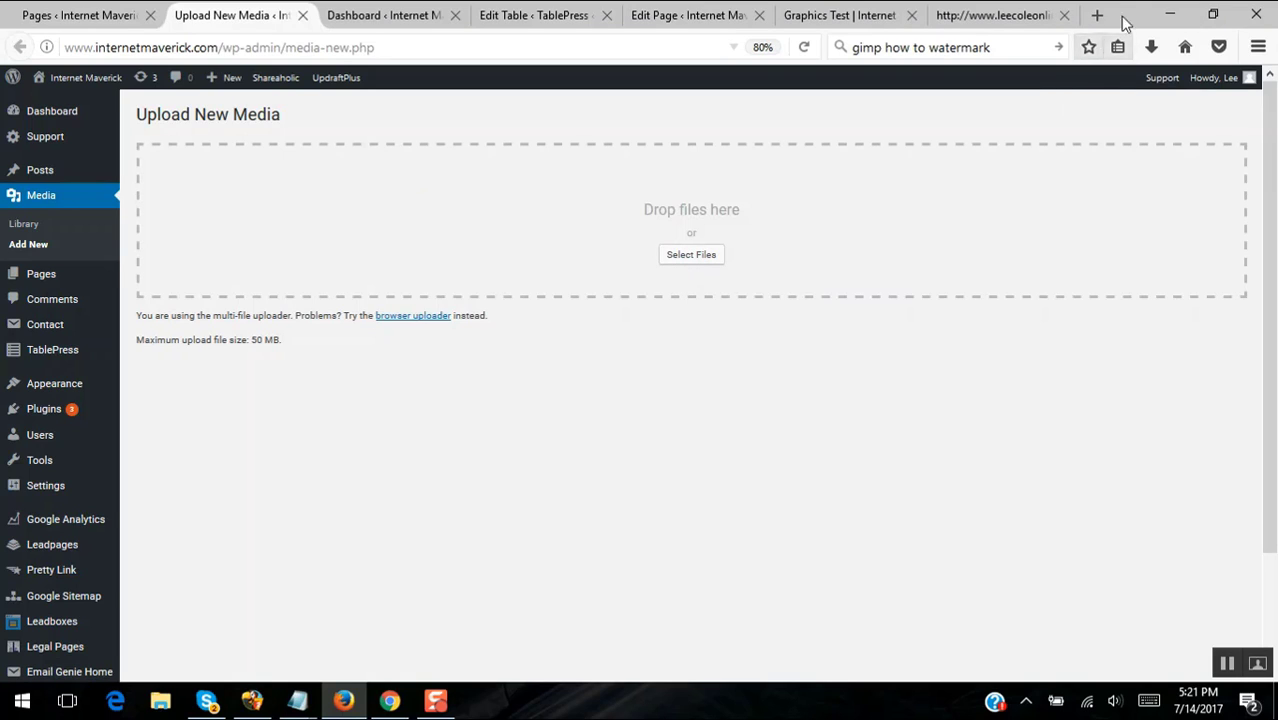
# - Upload the LI25 waterfall photo from the Desktop through Select Files
pyautogui.click(709, 258)
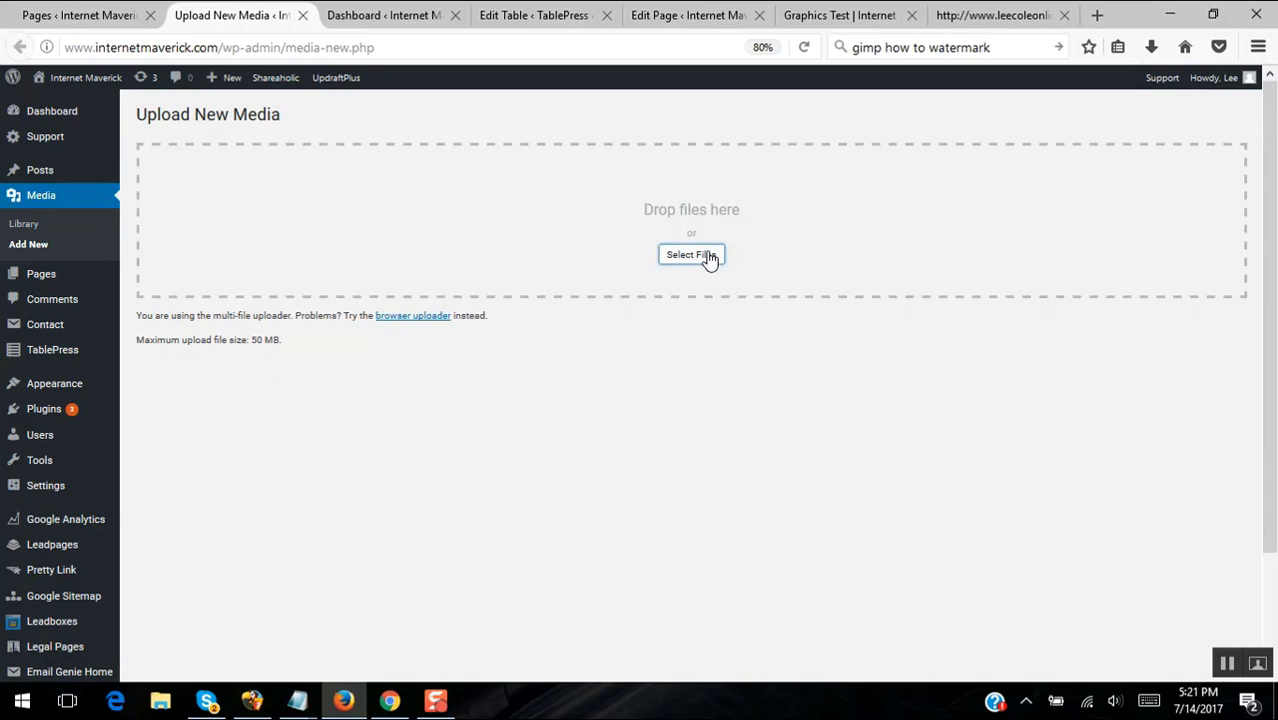
pyautogui.click(709, 258)
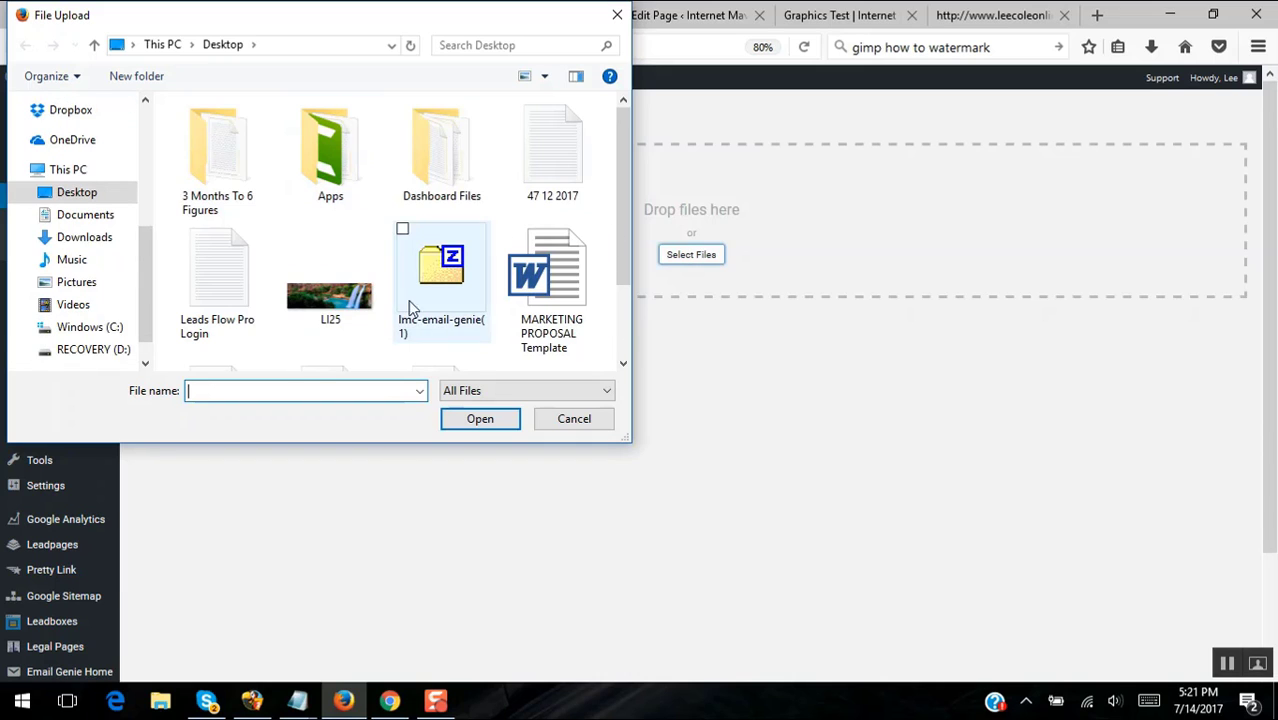
pyautogui.click(316, 290)
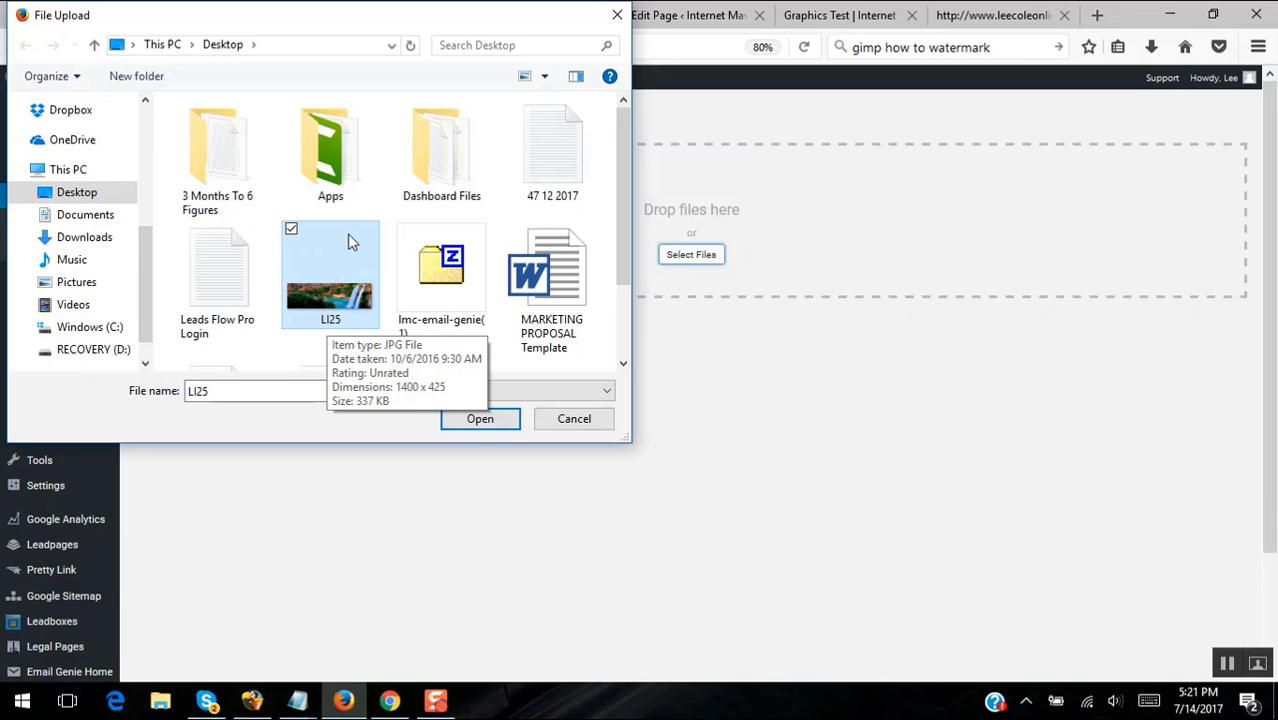
pyautogui.click(479, 419)
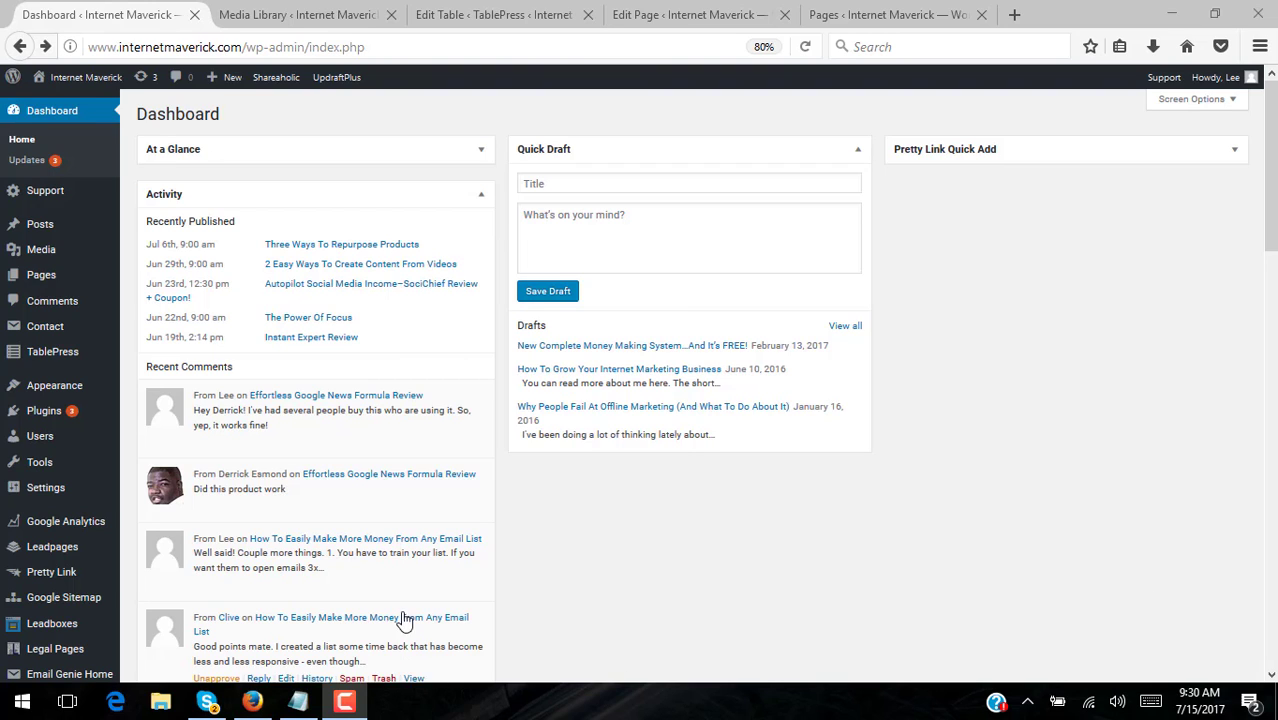
# - Review rows 1–10 of the Test Graphics Table content, then go to the Media Library
pyautogui.moveTo(53, 361)
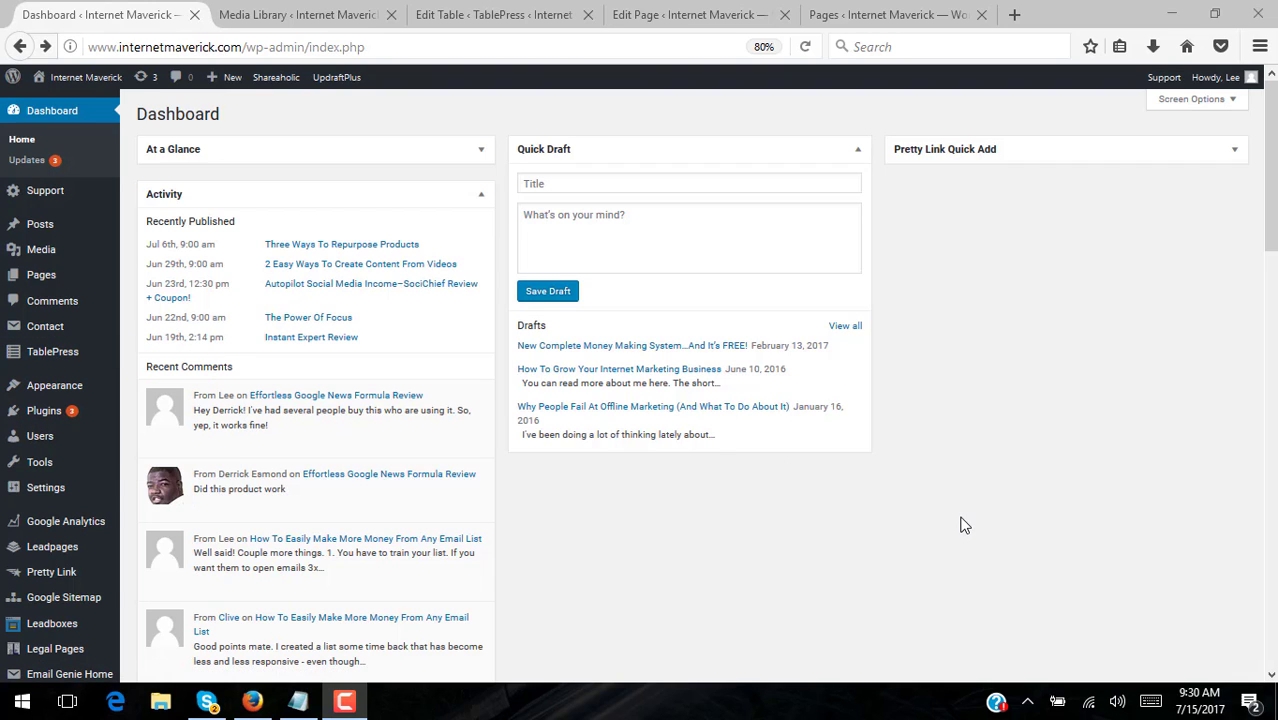
pyautogui.moveTo(40, 285)
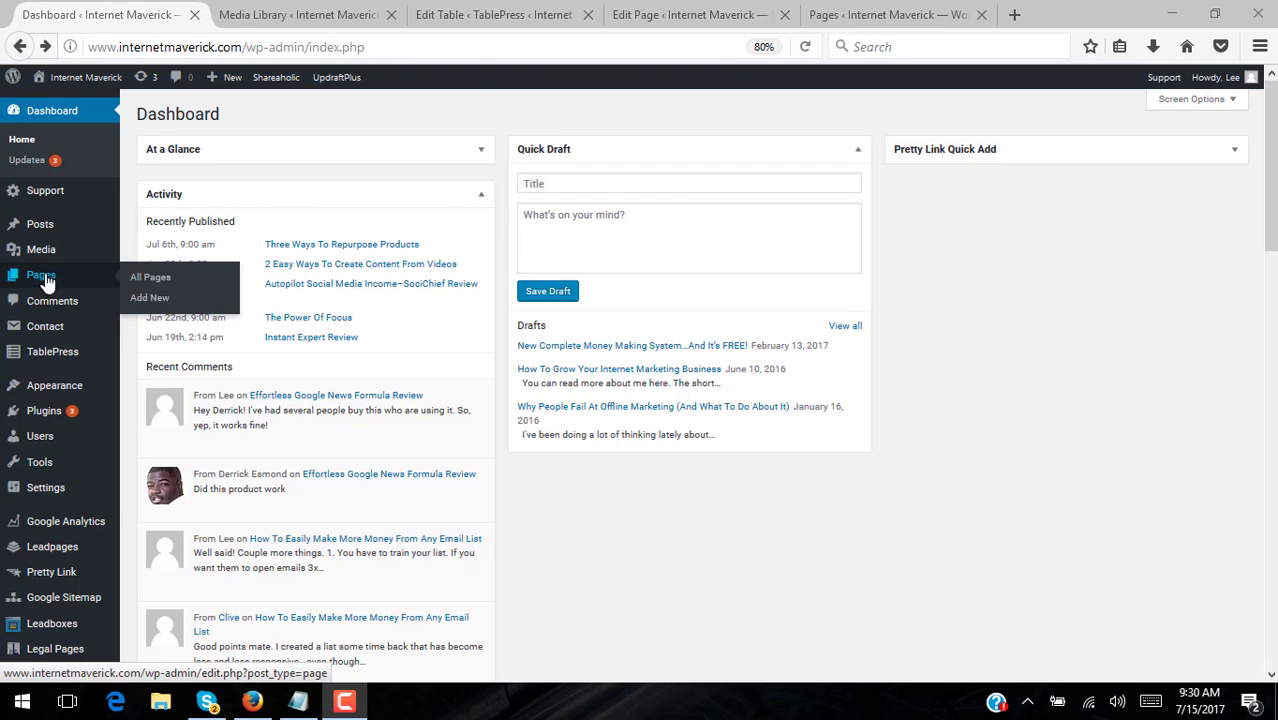
pyautogui.click(487, 18)
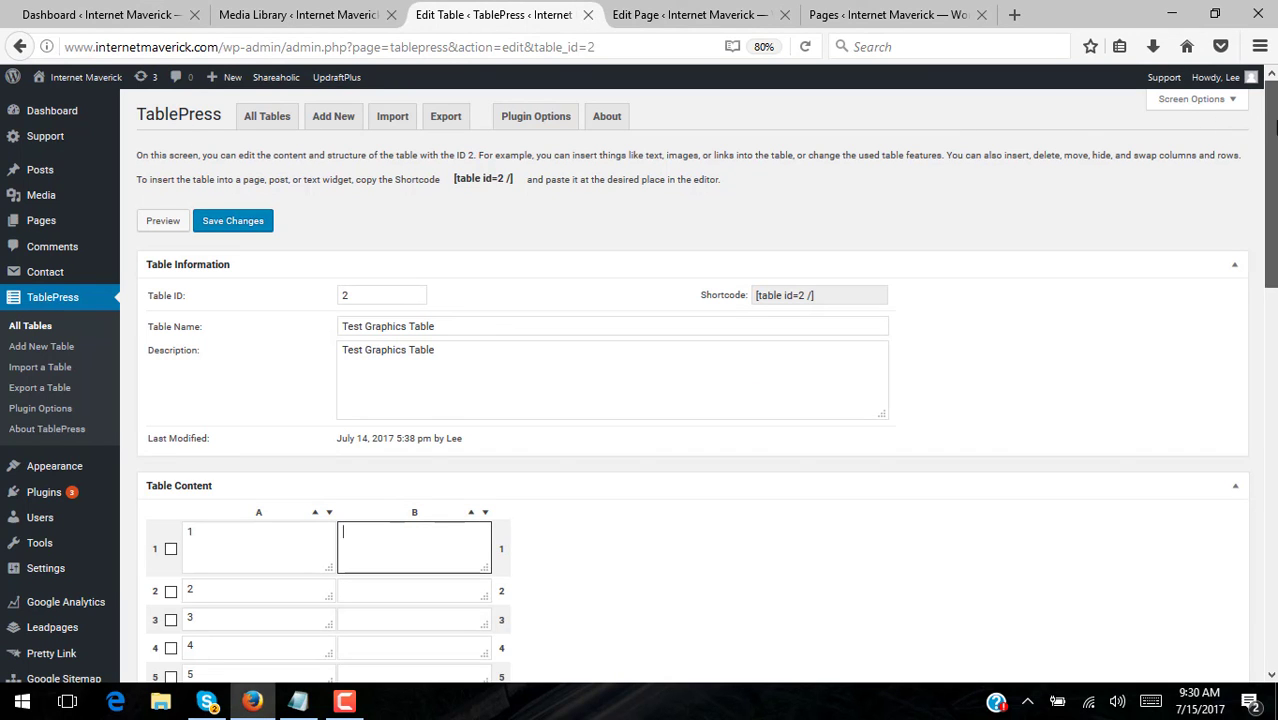
pyautogui.moveTo(1275, 115); pyautogui.dragTo(1275, 209)
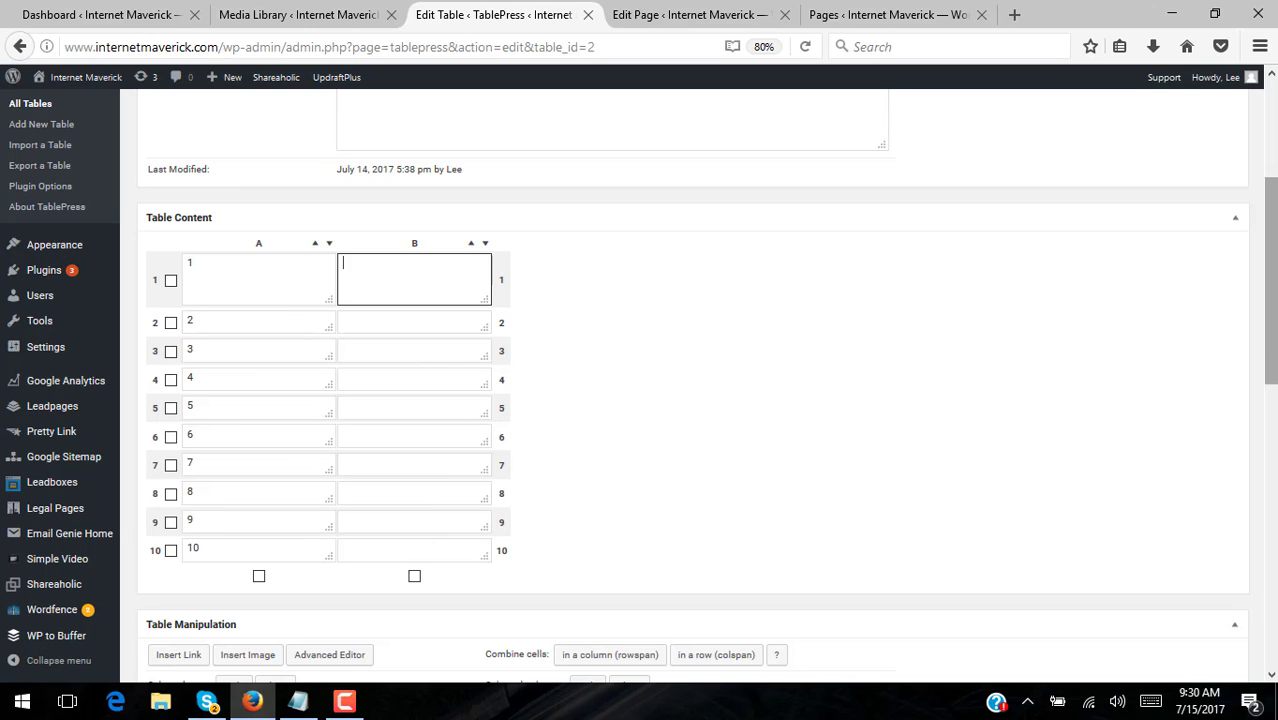
pyautogui.moveTo(1273, 345); pyautogui.dragTo(1273, 250)
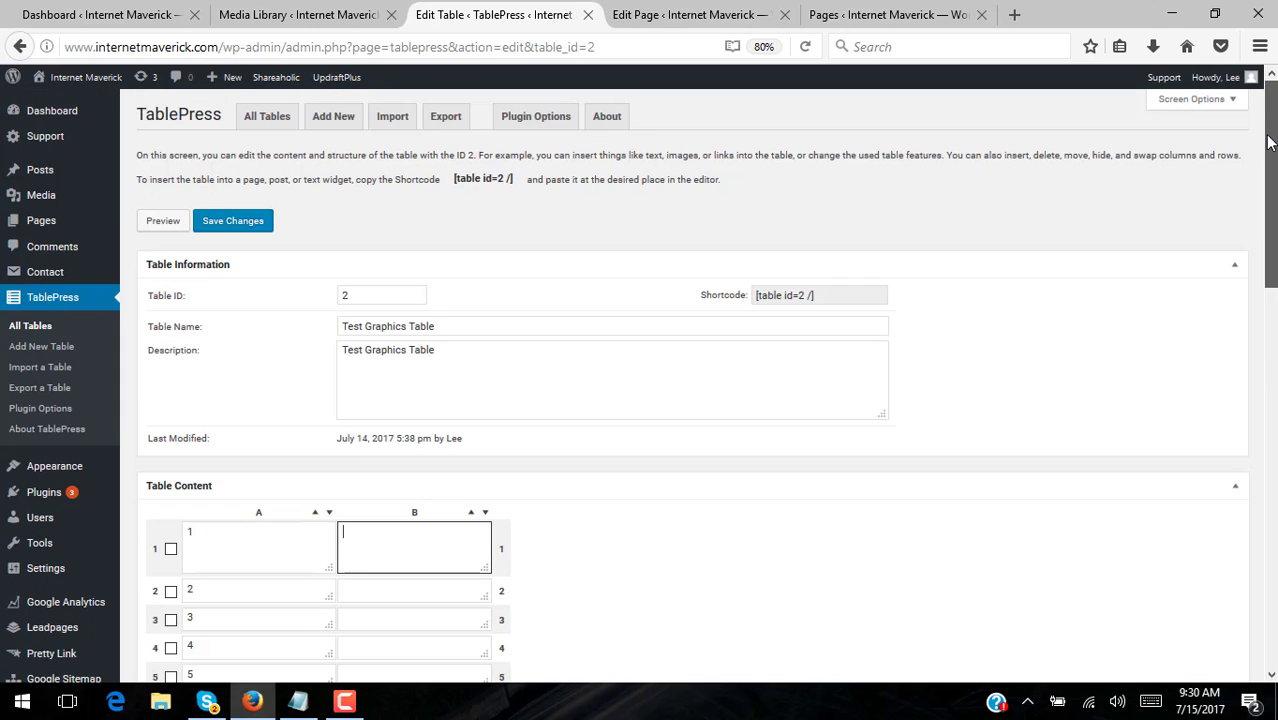
pyautogui.click(305, 15)
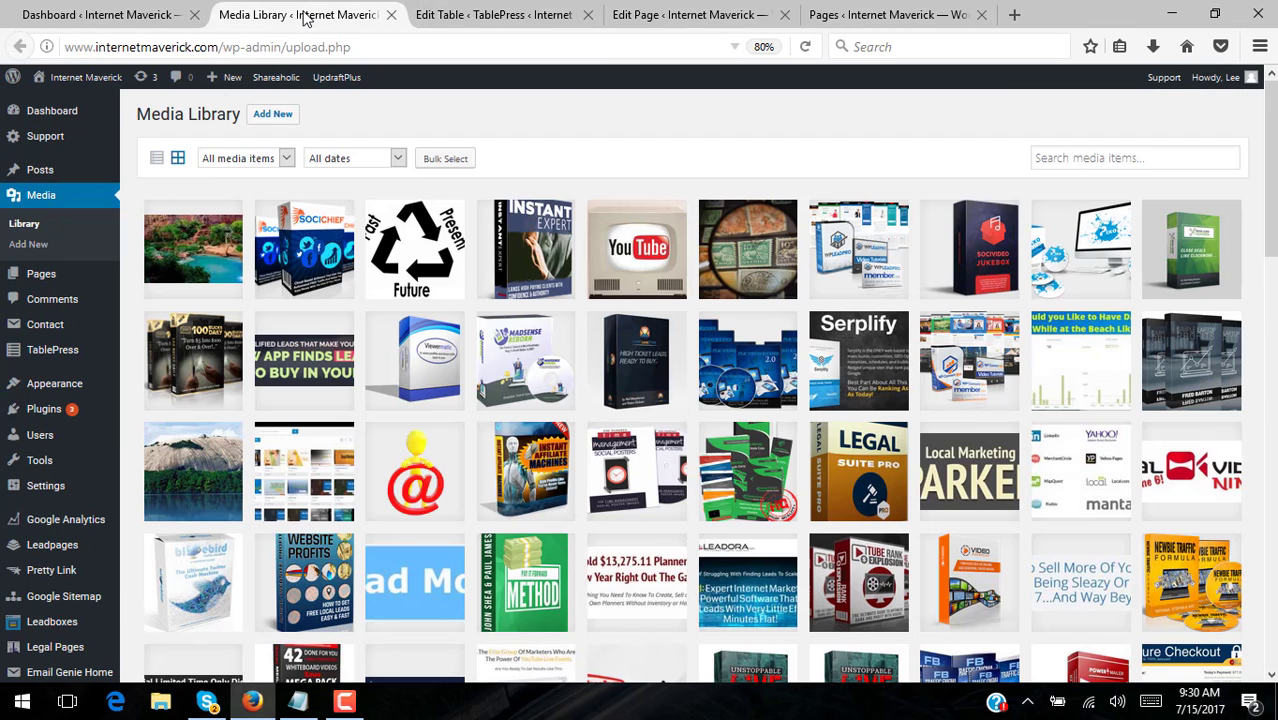
pyautogui.click(190, 262)
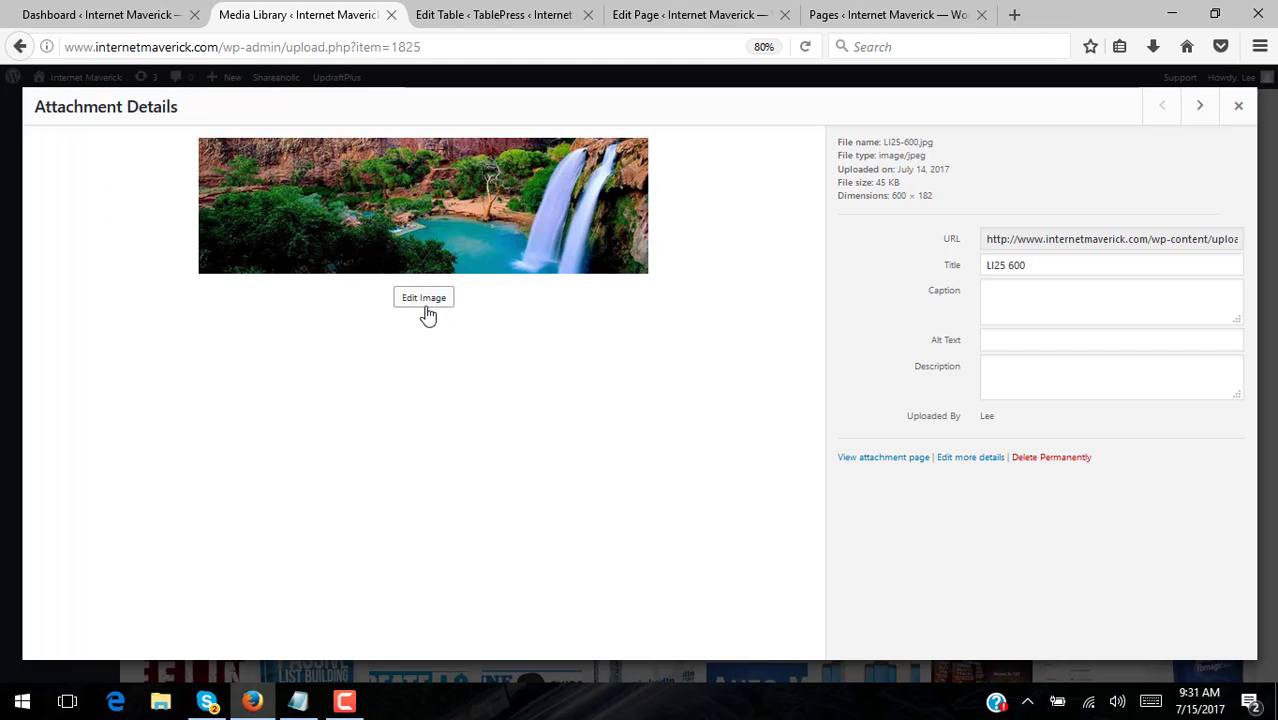
pyautogui.click(1239, 107)
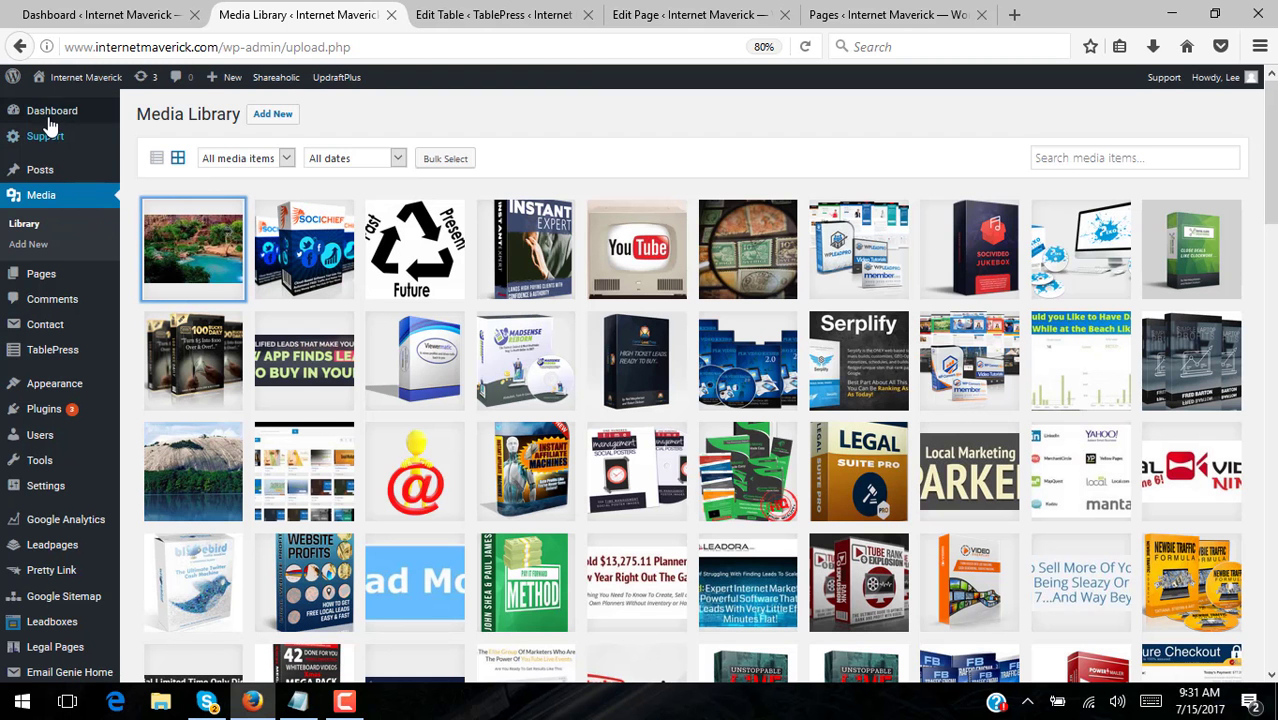
pyautogui.click(50, 117)
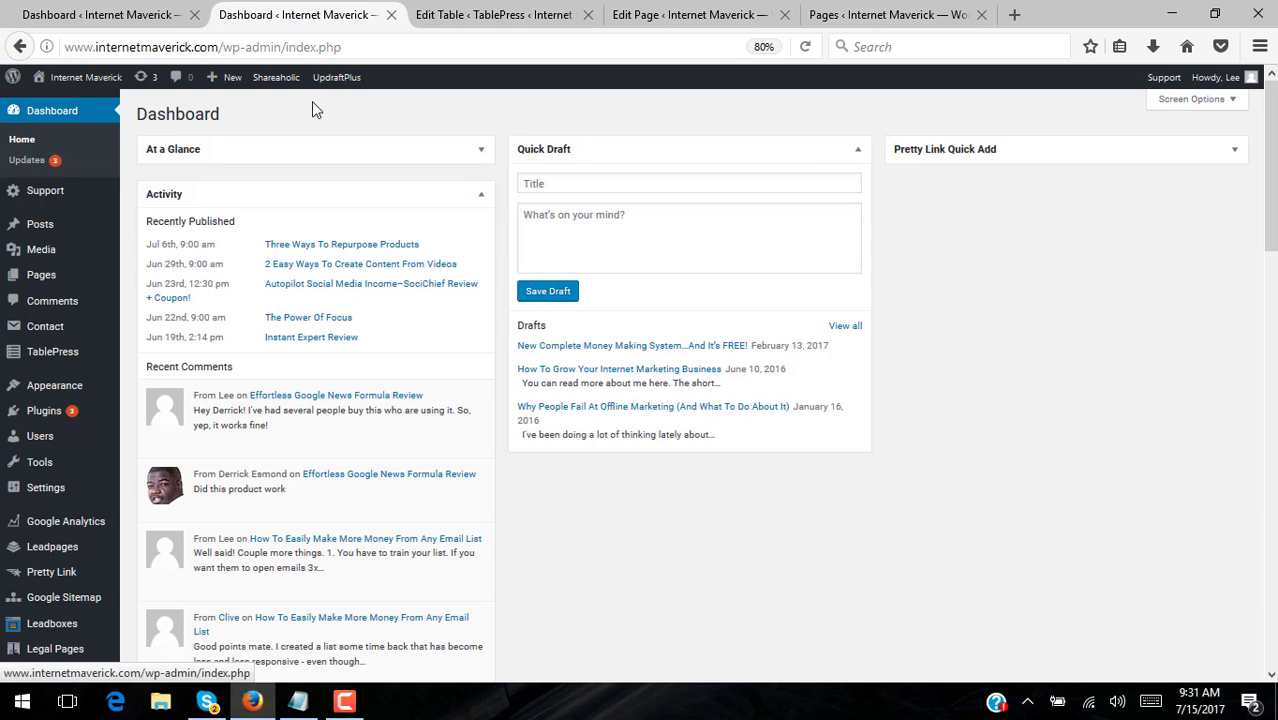
pyautogui.moveTo(45, 250)
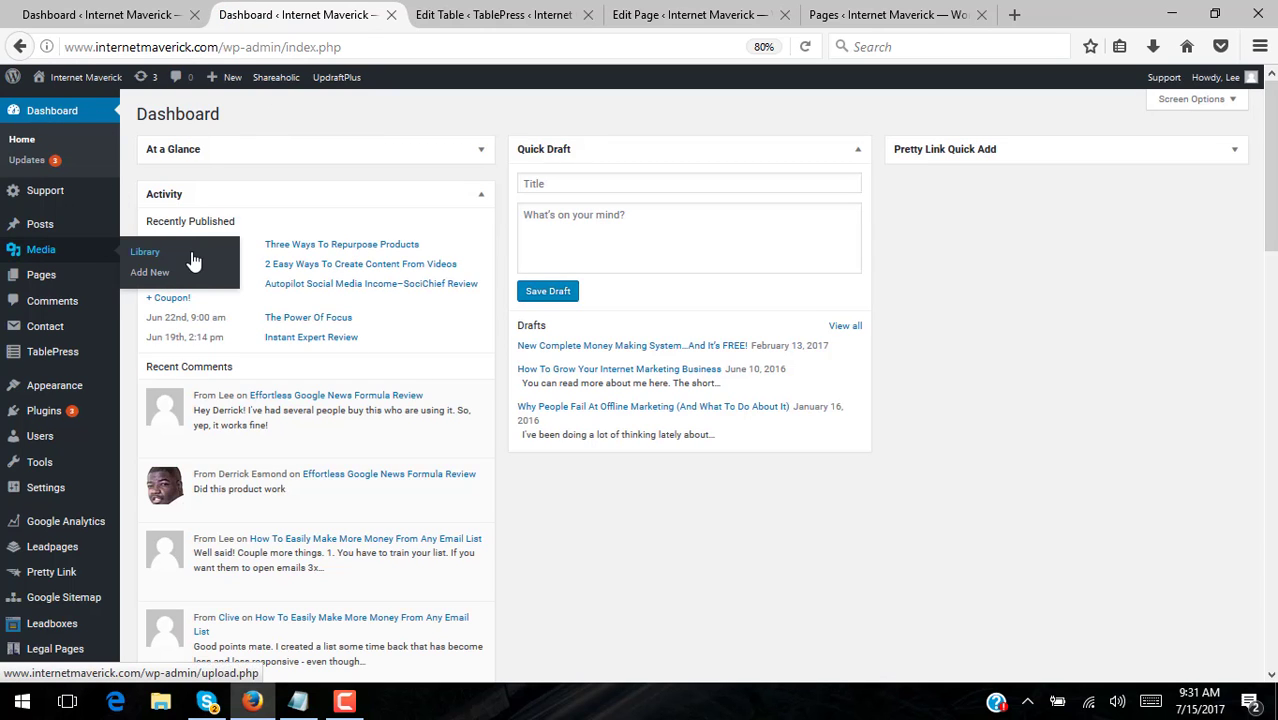
pyautogui.click(140, 256)
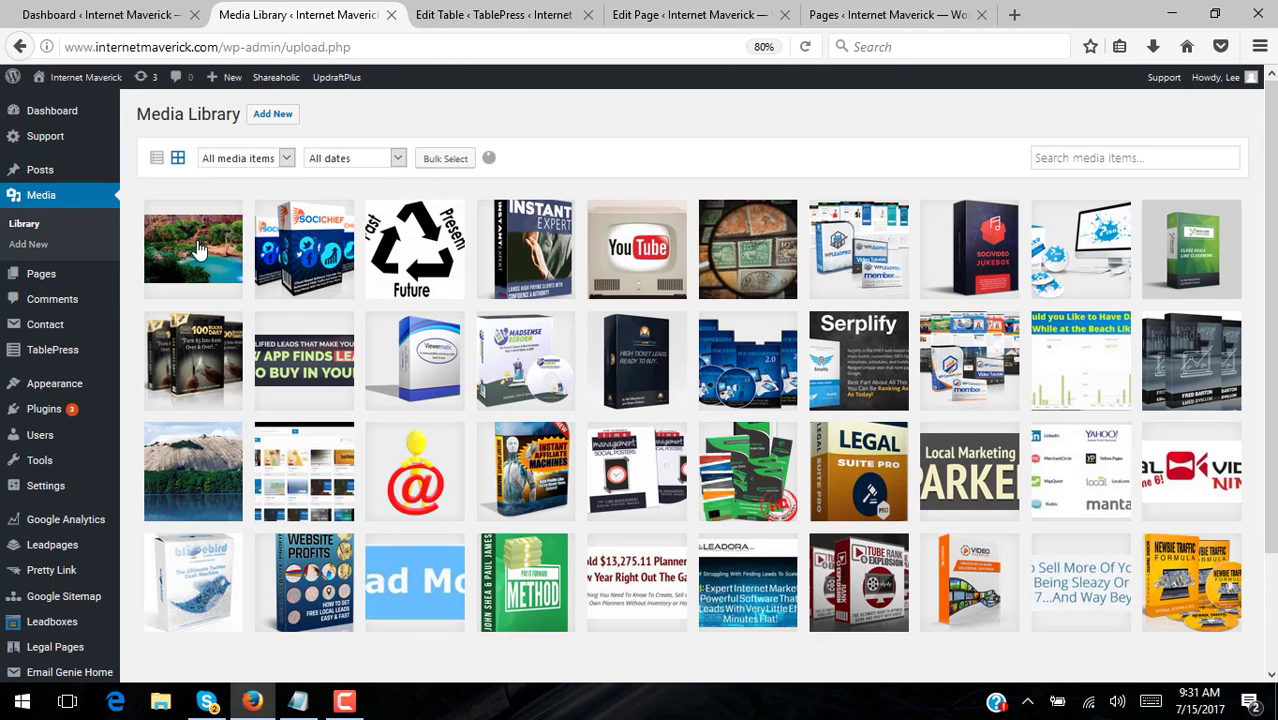
pyautogui.click(197, 249)
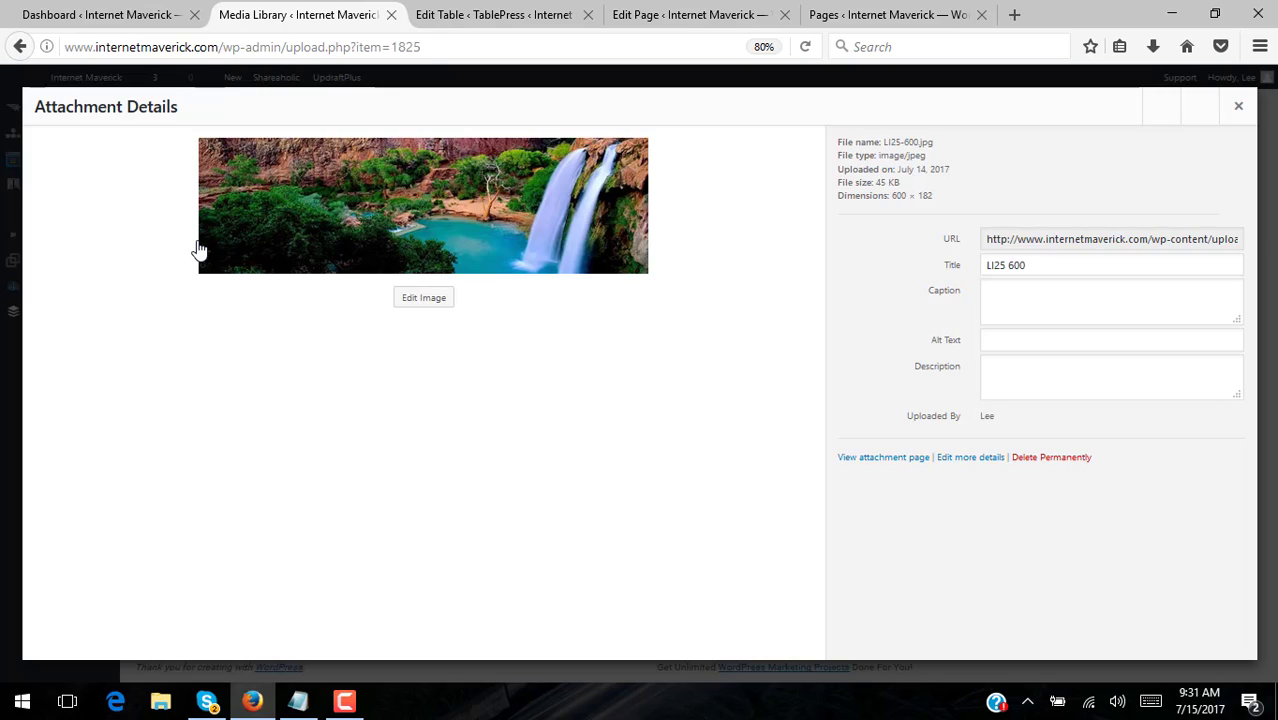
pyautogui.click(423, 300)
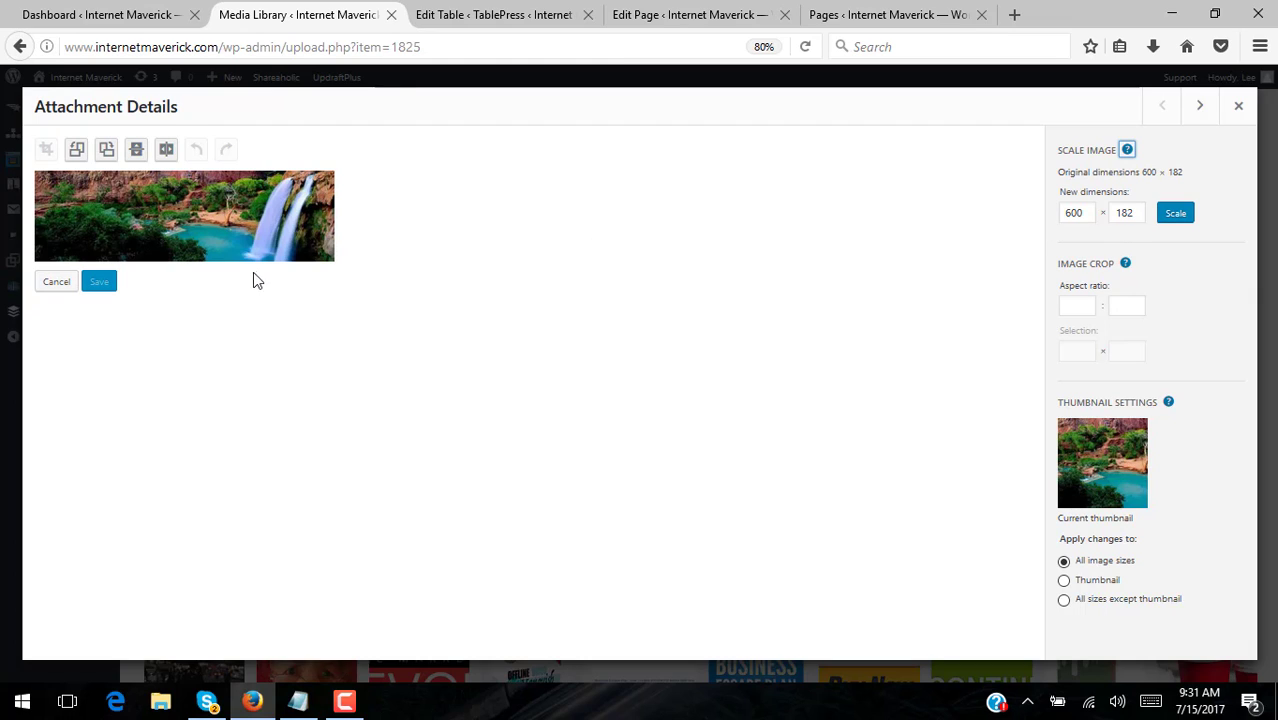
pyautogui.click(1237, 107)
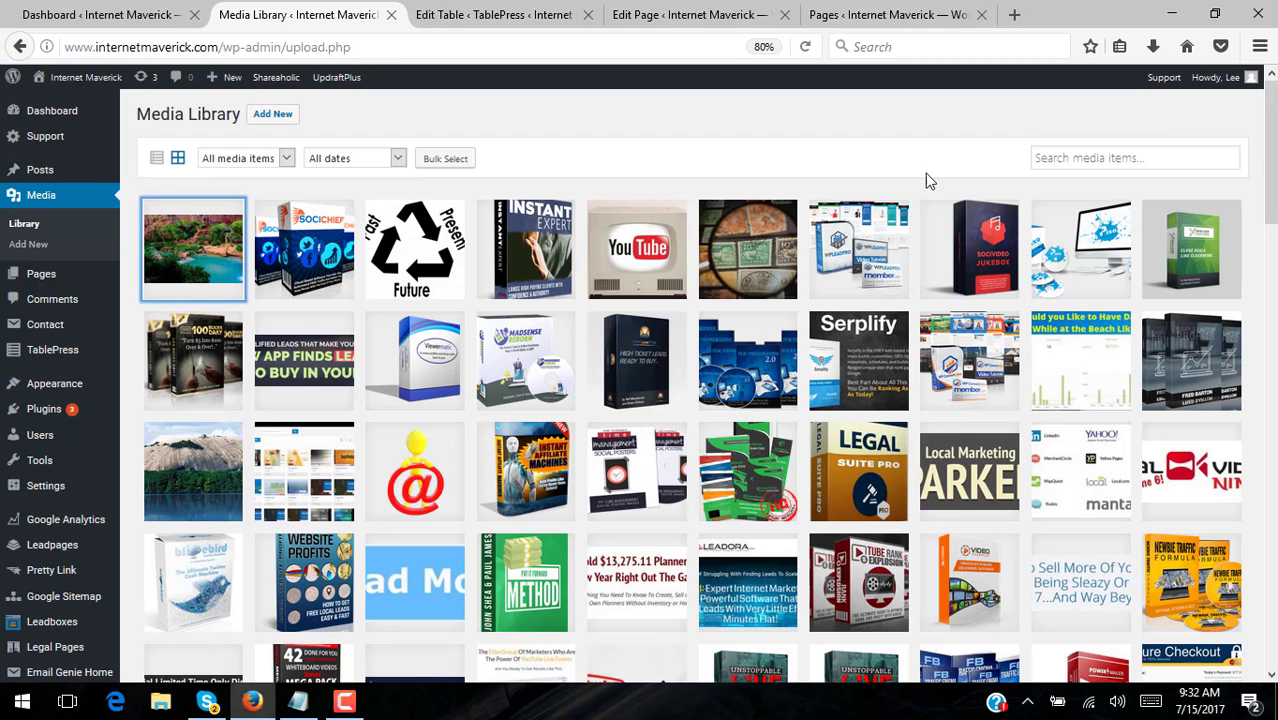
# - Copy the waterfall image's file URL from its attachment details
pyautogui.click(197, 250)
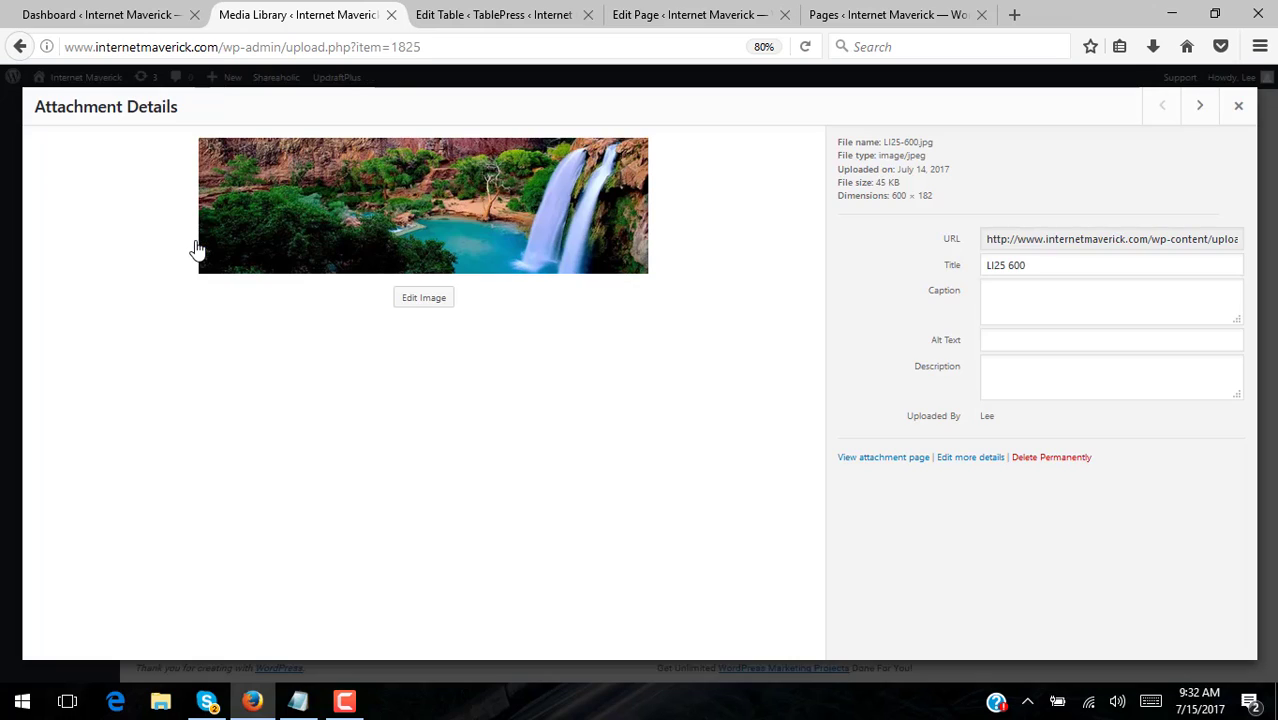
pyautogui.click(1090, 238)
pyautogui.rightClick(1090, 238)
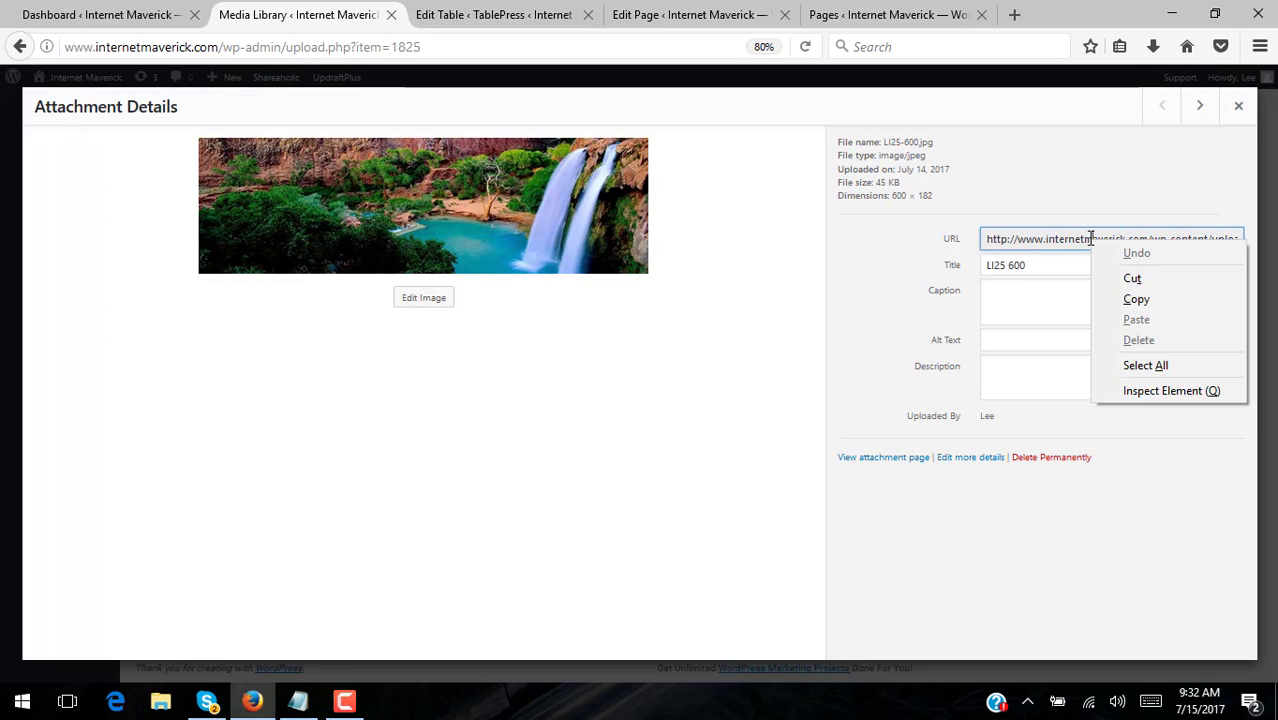
pyautogui.click(1145, 365)
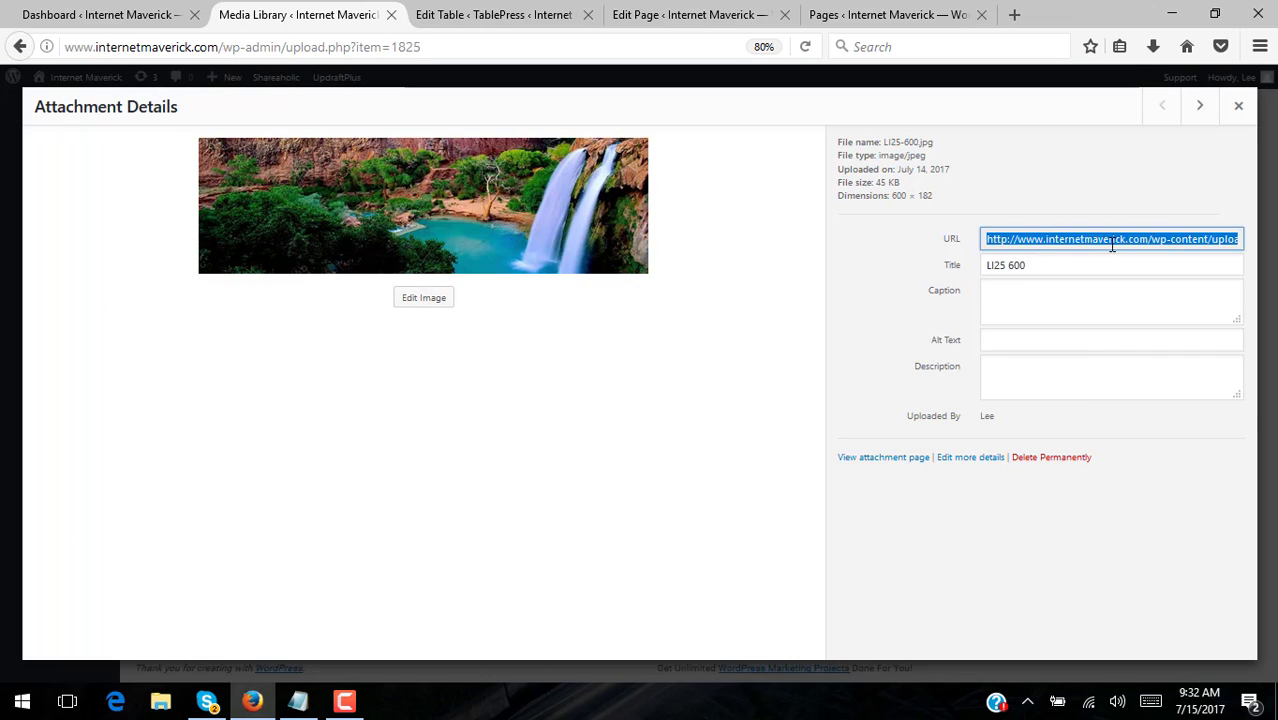
pyautogui.rightClick(1110, 238)
pyautogui.click(1080, 298)
# - Preview the copied LI25-600.jpg address in a new tab, then close that tab
pyautogui.hotkey('ctrl', 't')
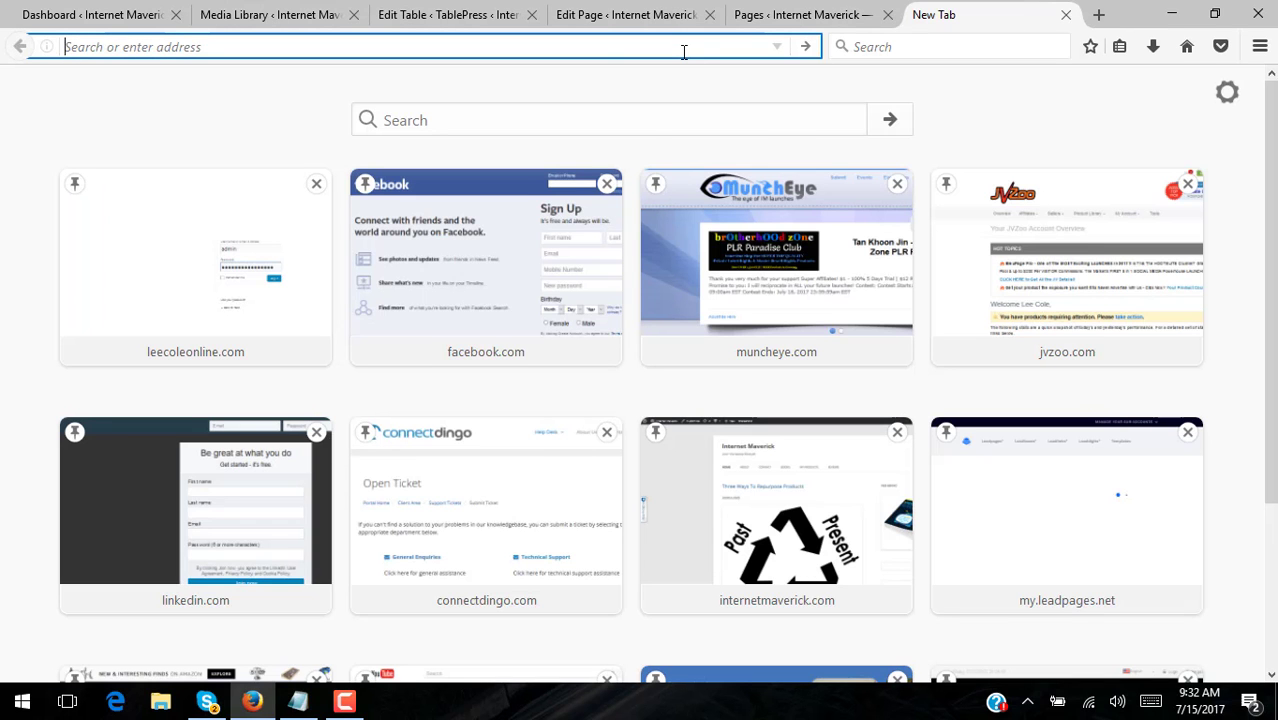
pyautogui.click(256, 16)
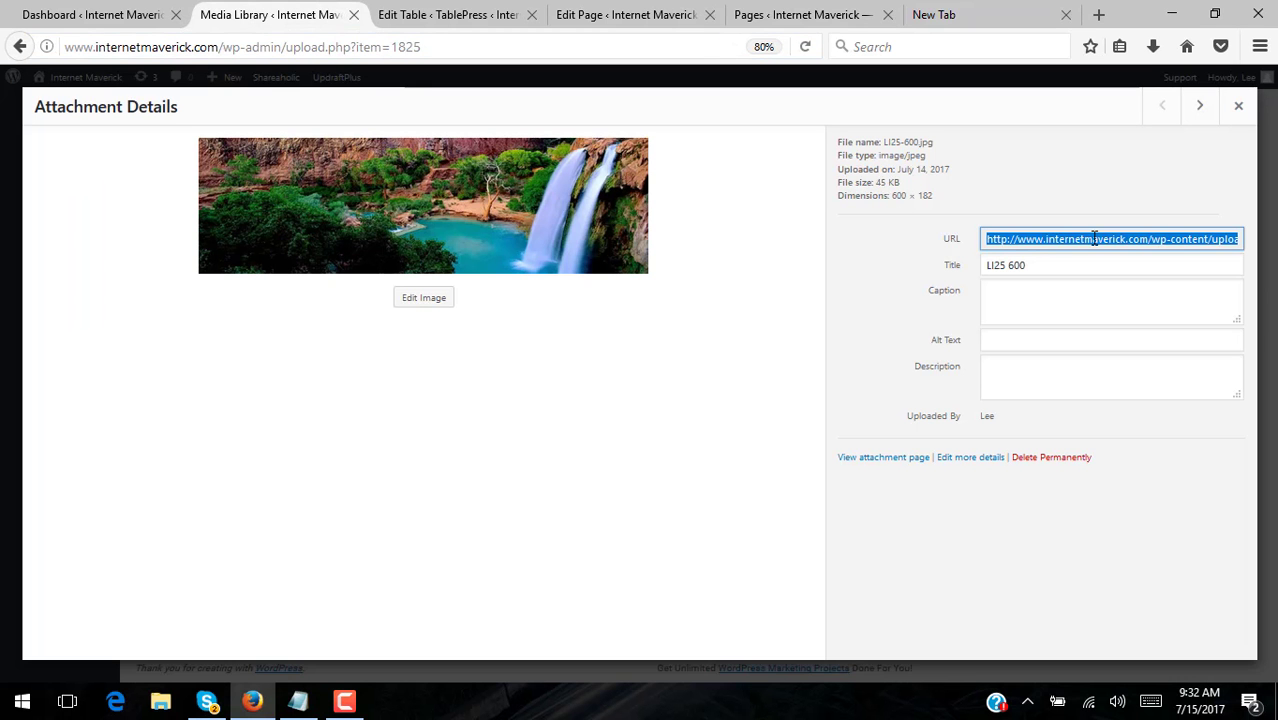
pyautogui.rightClick(1140, 238)
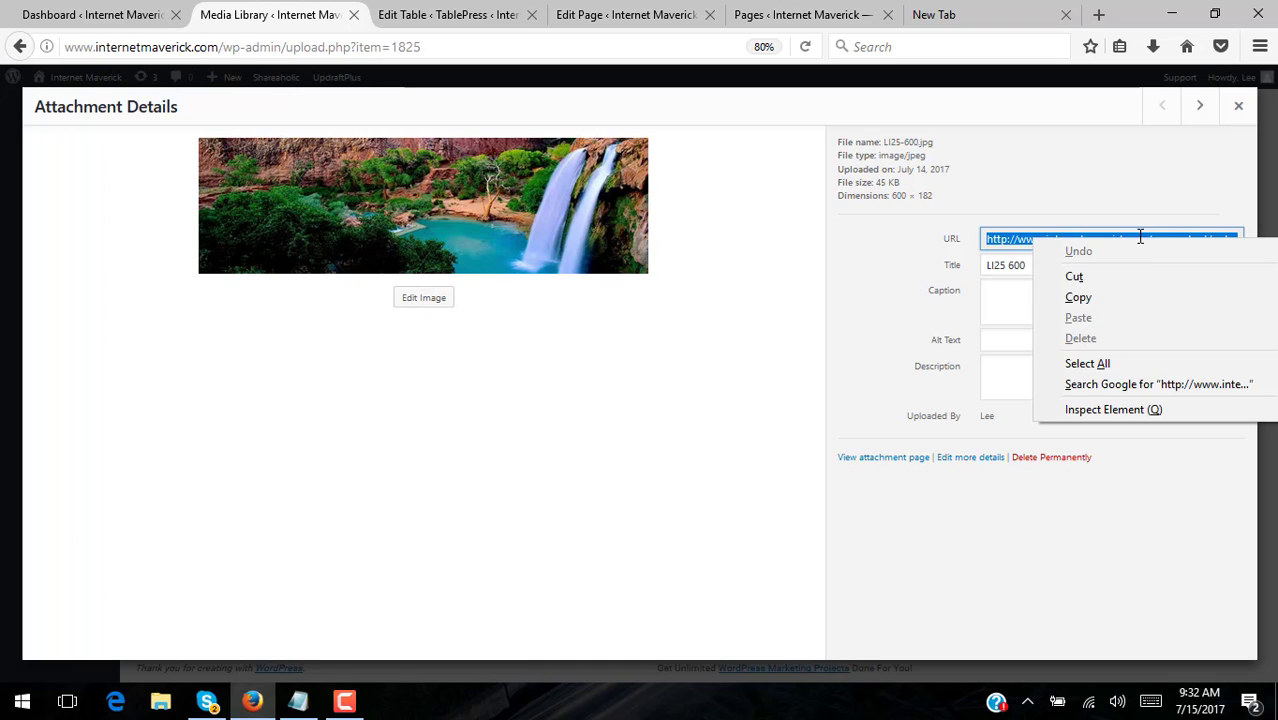
pyautogui.click(955, 16)
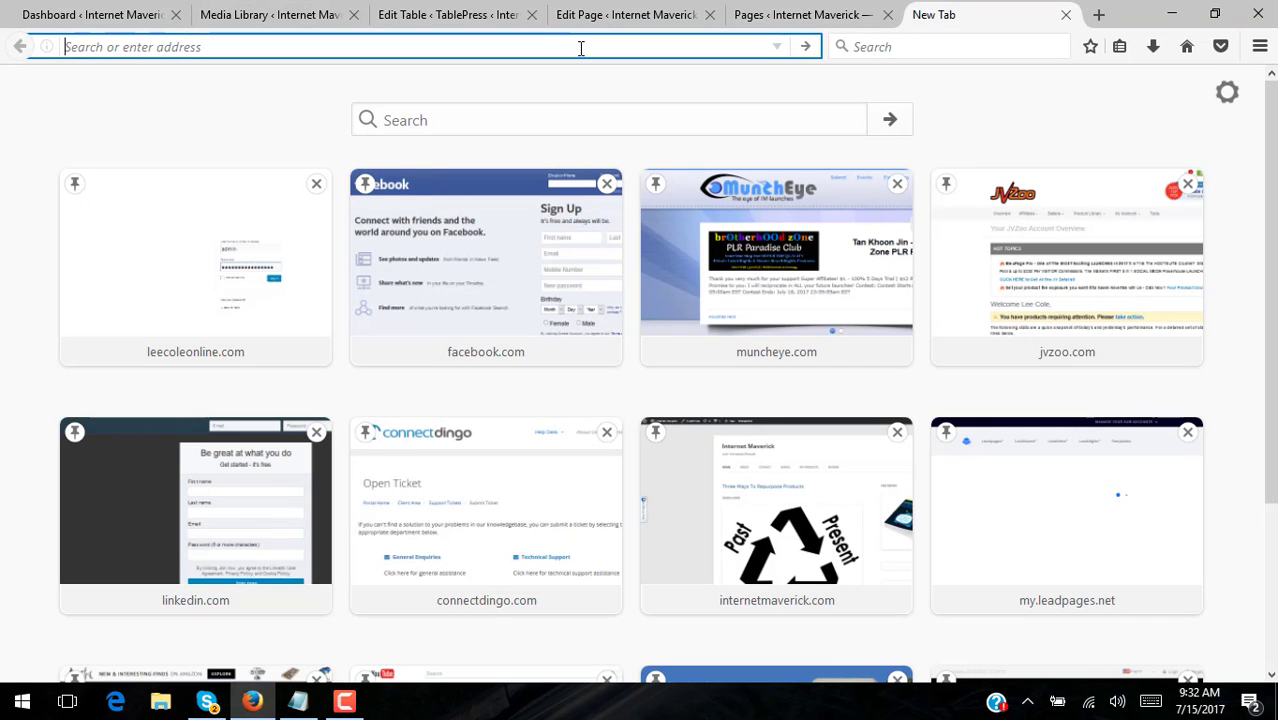
pyautogui.hotkey('ctrl', 'v')
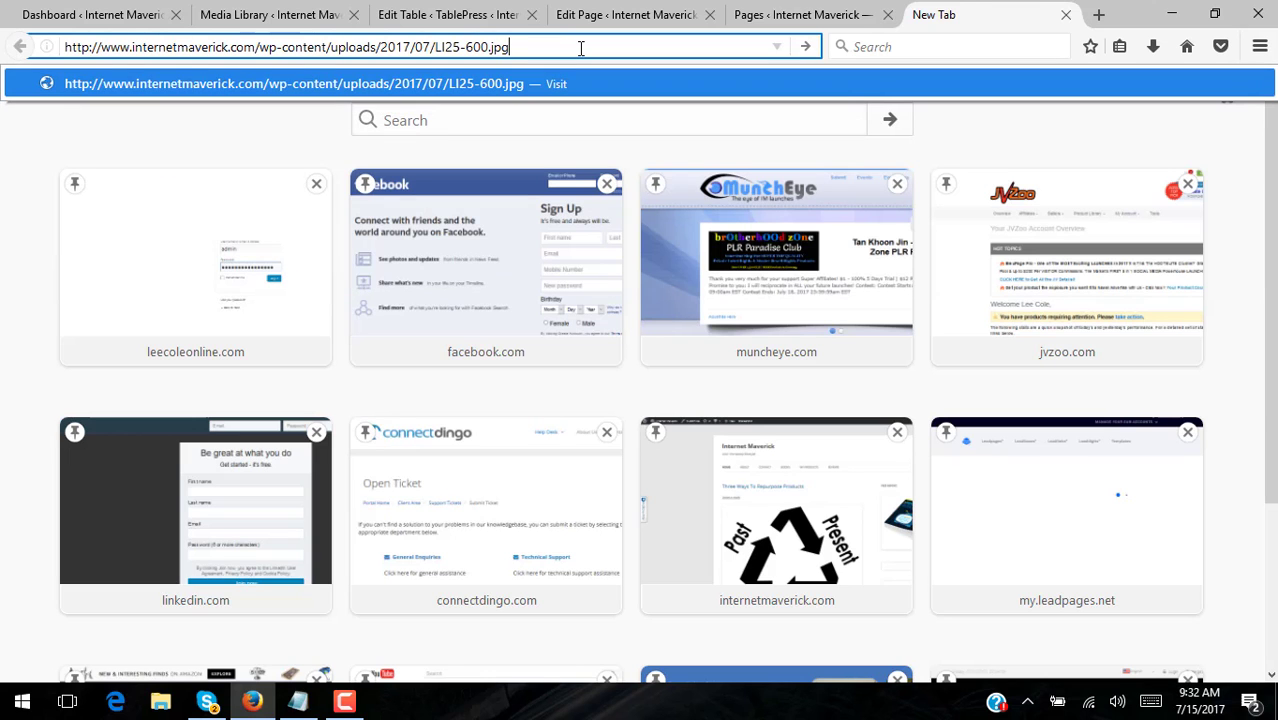
pyautogui.press('Return')
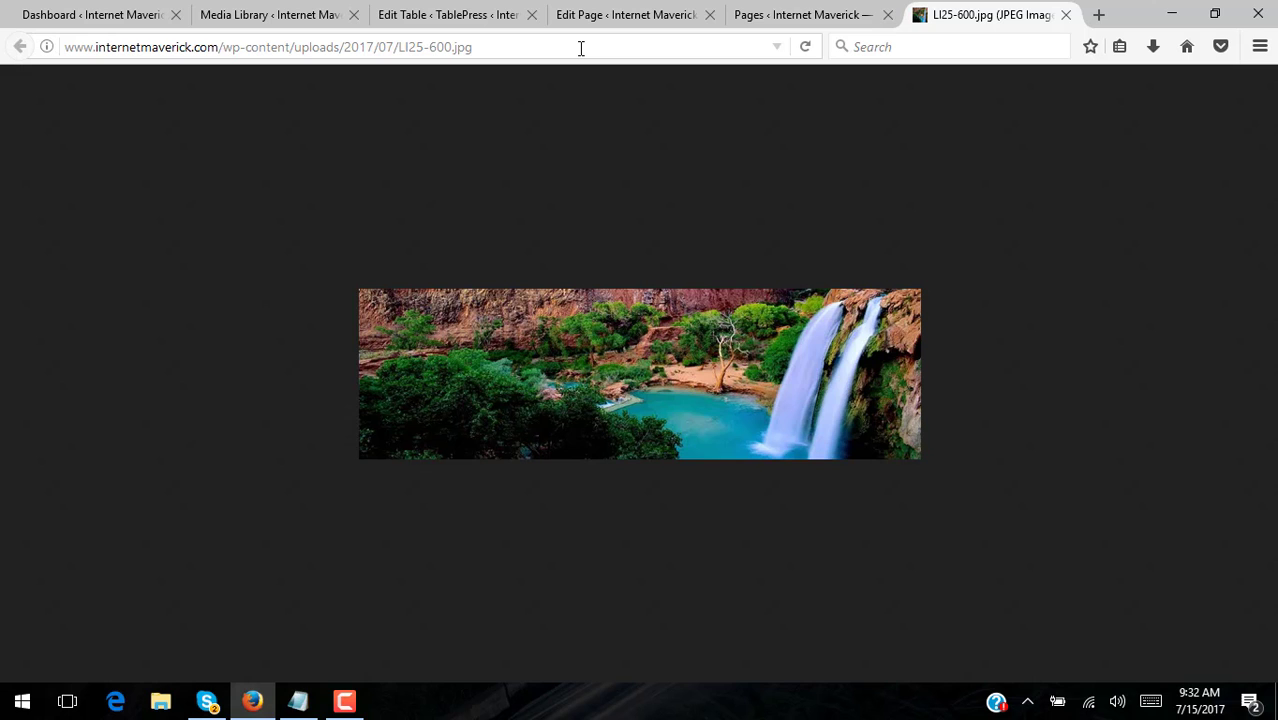
pyautogui.click(1066, 14)
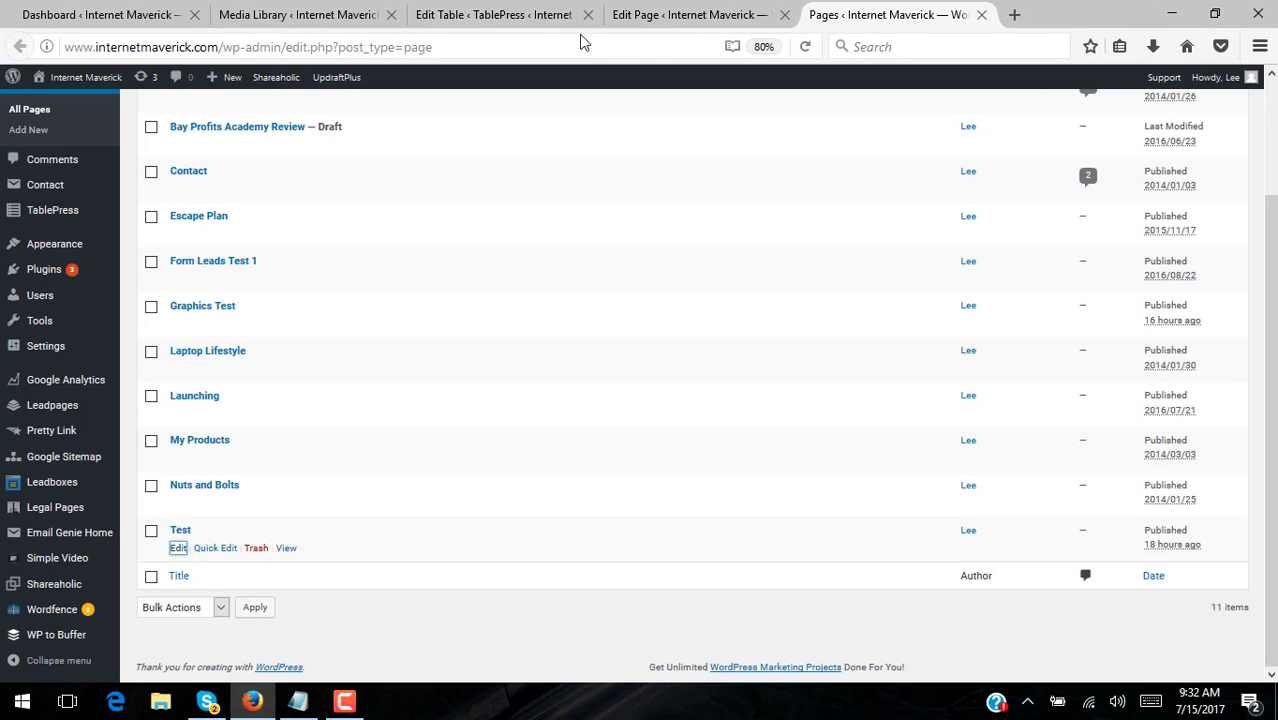
# - Paste the address into cell B1 of Test Graphics Table, then clear the cell again
pyautogui.click(514, 14)
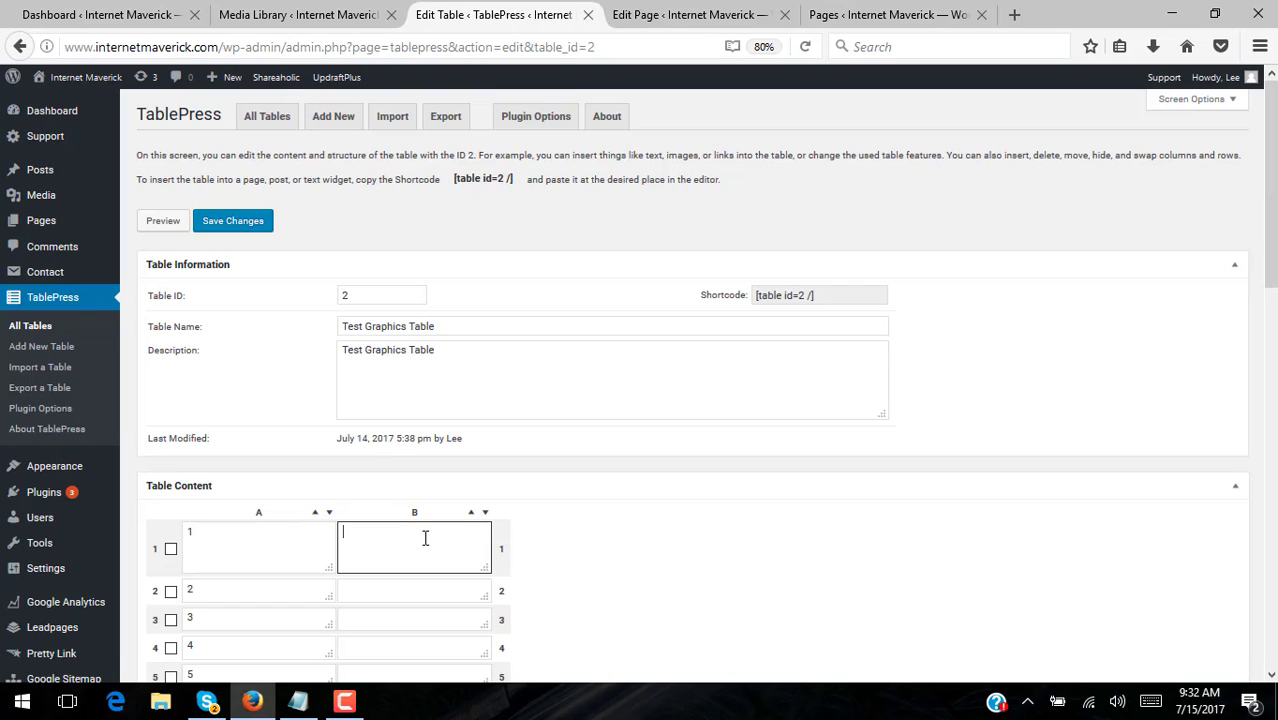
pyautogui.hotkey('ctrl', 'v')
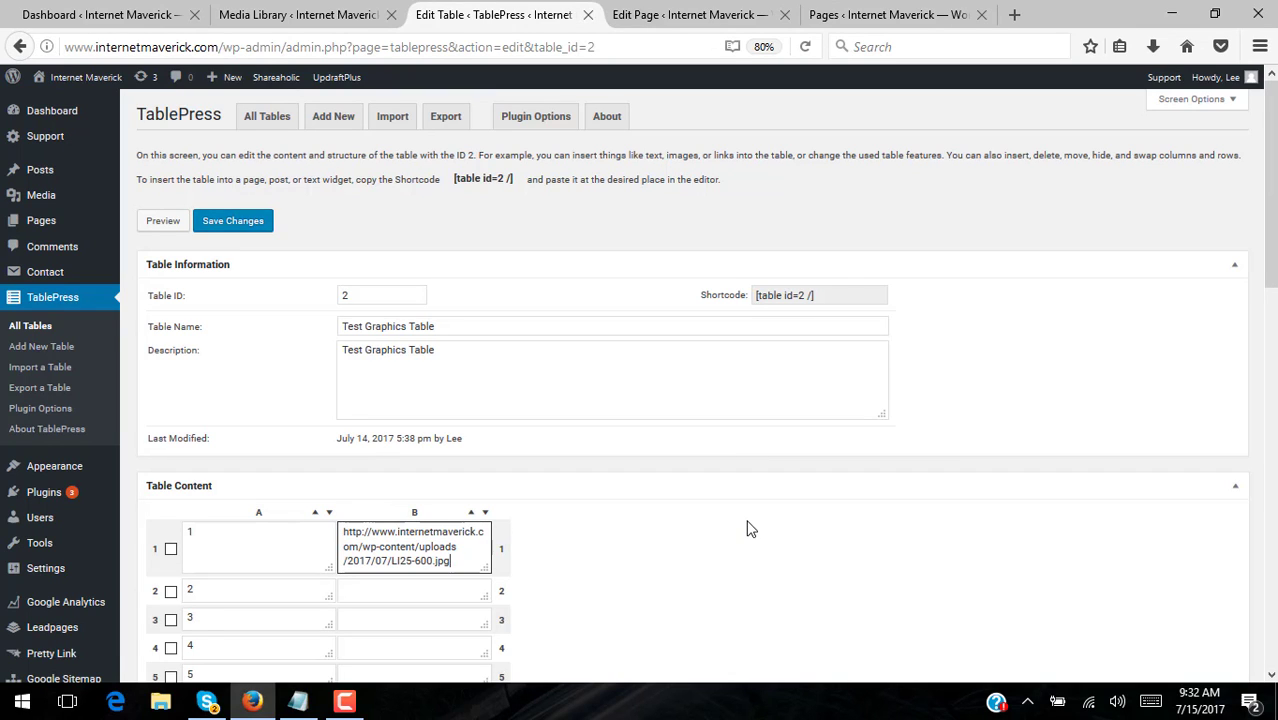
pyautogui.press('BackSpace')
pyautogui.press('BackSpace')
pyautogui.press('BackSpace')
pyautogui.press('BackSpace')
pyautogui.press('BackSpace')
pyautogui.press('BackSpace')
pyautogui.press('BackSpace')
pyautogui.press('BackSpace')
pyautogui.press('BackSpace')
pyautogui.press('BackSpace')
pyautogui.press('BackSpace')
pyautogui.press('BackSpace')
pyautogui.press('BackSpace')
pyautogui.press('BackSpace')
pyautogui.press('BackSpace')
pyautogui.press('BackSpace')
pyautogui.press('BackSpace')
pyautogui.press('BackSpace')
pyautogui.press('BackSpace')
pyautogui.press('BackSpace')
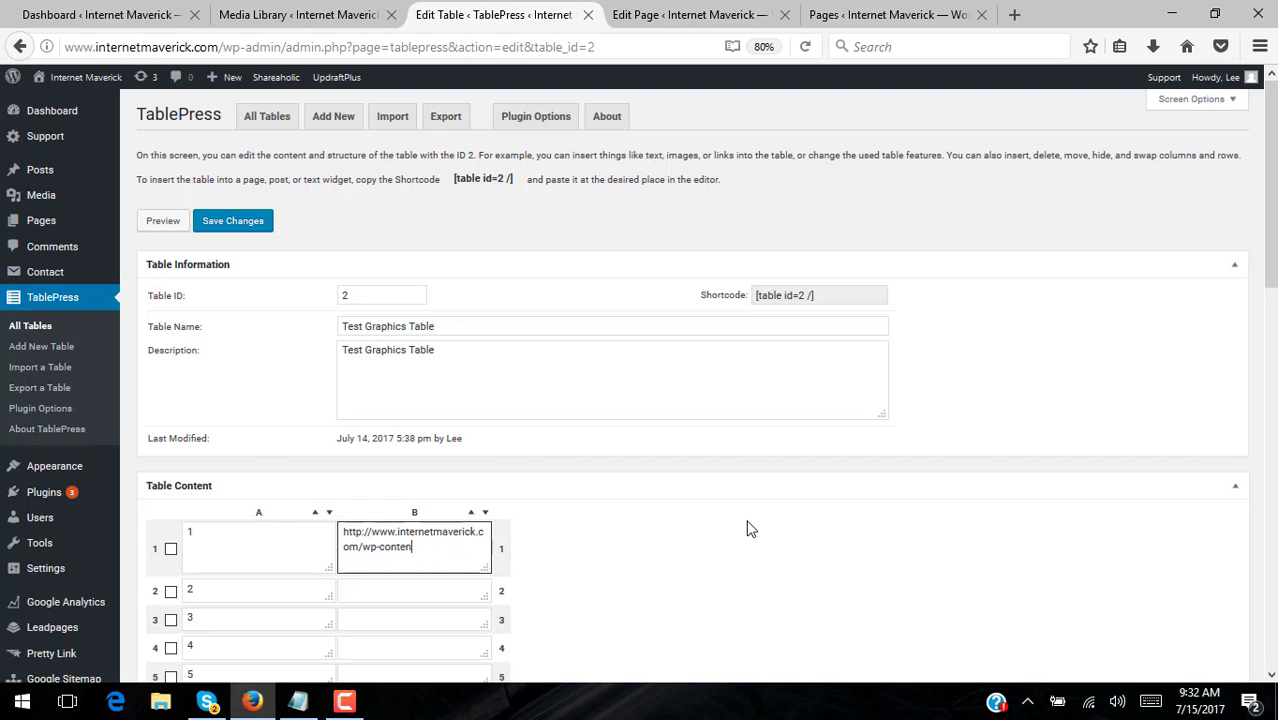
pyautogui.press('BackSpace')
pyautogui.press('BackSpace')
pyautogui.press('BackSpace')
pyautogui.press('BackSpace')
pyautogui.press('BackSpace')
pyautogui.press('BackSpace')
pyautogui.press('BackSpace')
pyautogui.press('BackSpace')
pyautogui.press('BackSpace')
pyautogui.press('BackSpace')
pyautogui.press('BackSpace')
pyautogui.press('BackSpace')
pyautogui.press('BackSpace')
pyautogui.press('BackSpace')
pyautogui.press('BackSpace')
pyautogui.press('BackSpace')
pyautogui.press('BackSpace')
pyautogui.press('BackSpace')
pyautogui.press('BackSpace')
pyautogui.press('BackSpace')
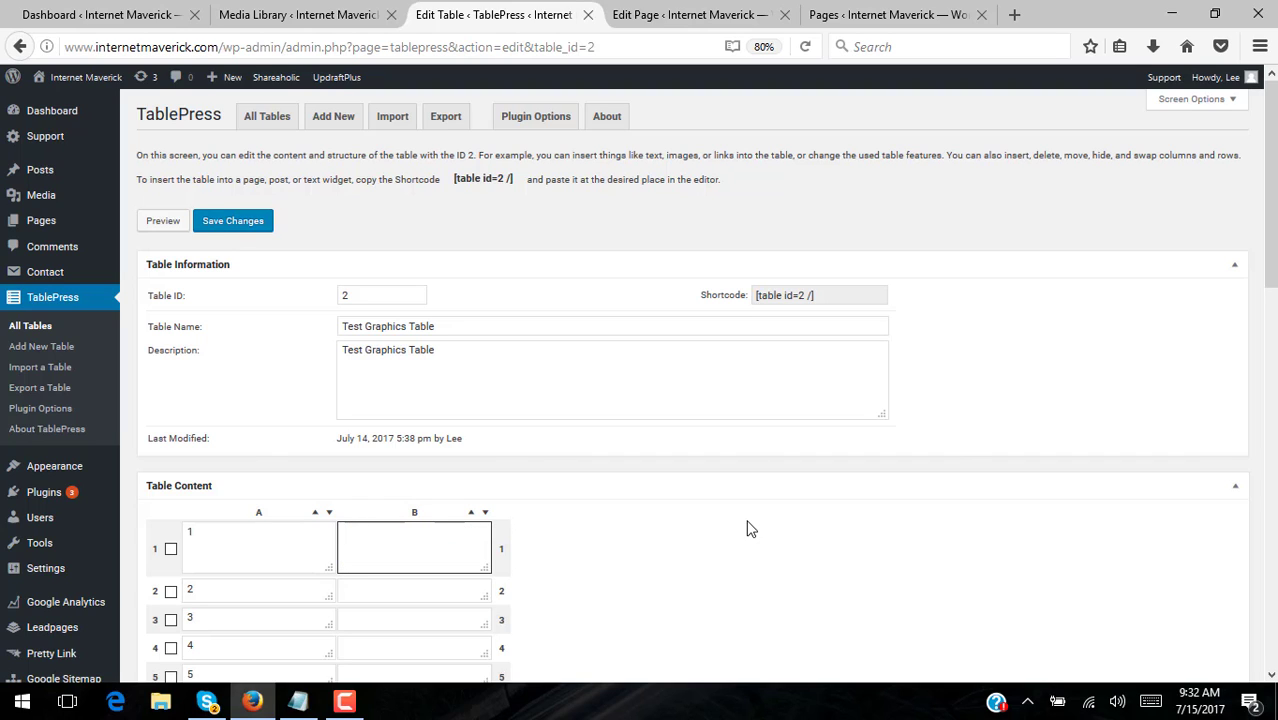
pyautogui.click(299, 703)
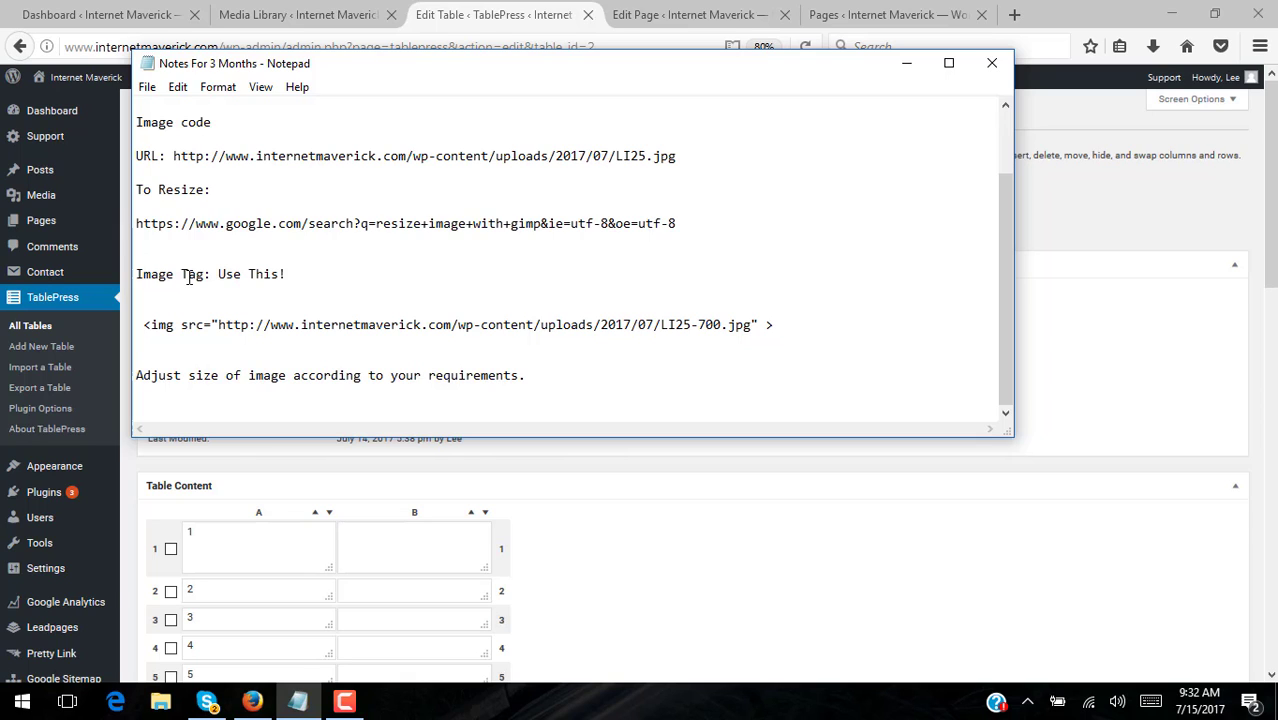
# - Delete the LI25-700.jpg URL from the img tag and paste the LI25-600.jpg URL below it
pyautogui.moveTo(802, 328); pyautogui.dragTo(691, 328)
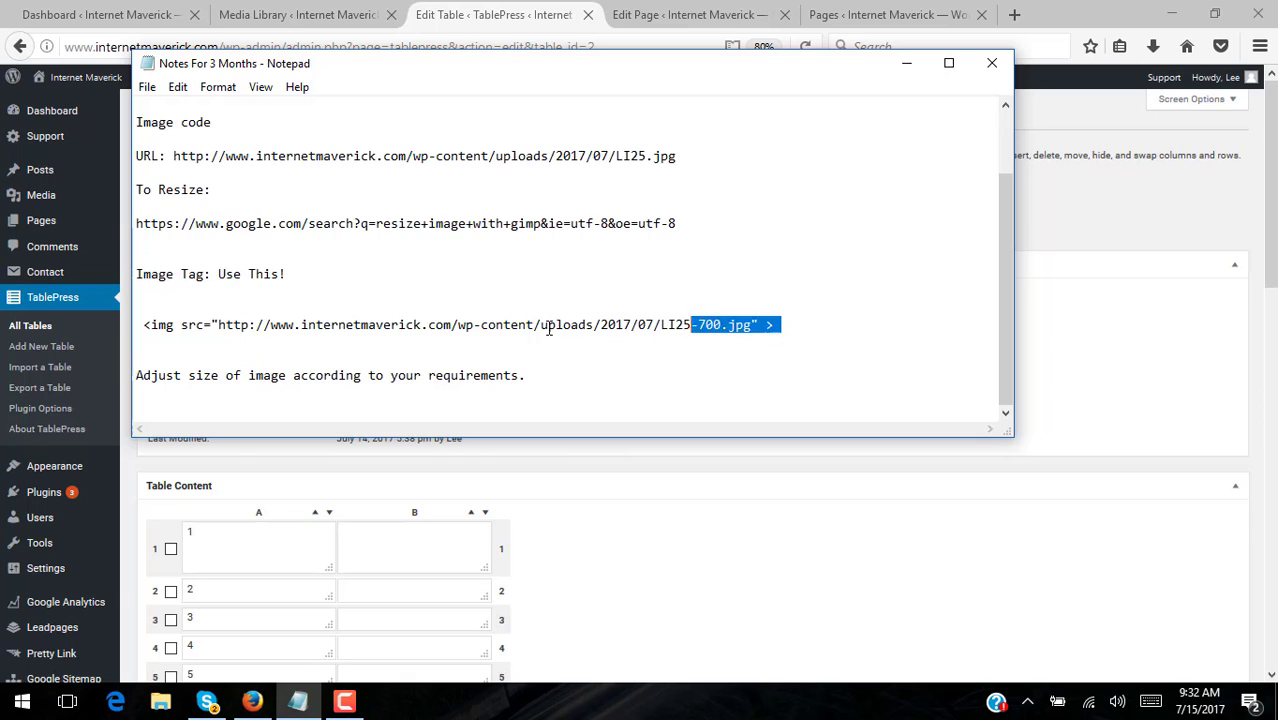
pyautogui.click(360, 338)
pyautogui.moveTo(237, 338); pyautogui.dragTo(125, 329)
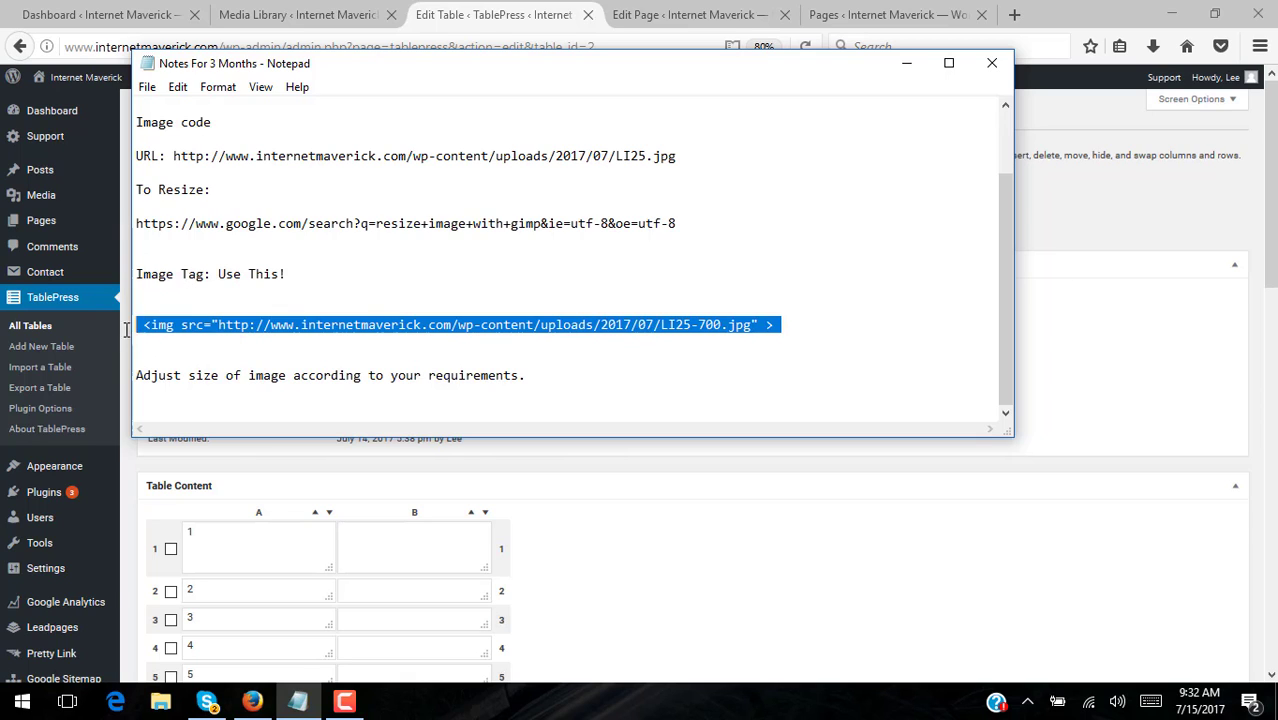
pyautogui.click(776, 394)
pyautogui.moveTo(748, 327); pyautogui.dragTo(219, 329)
pyautogui.press('BackSpace')
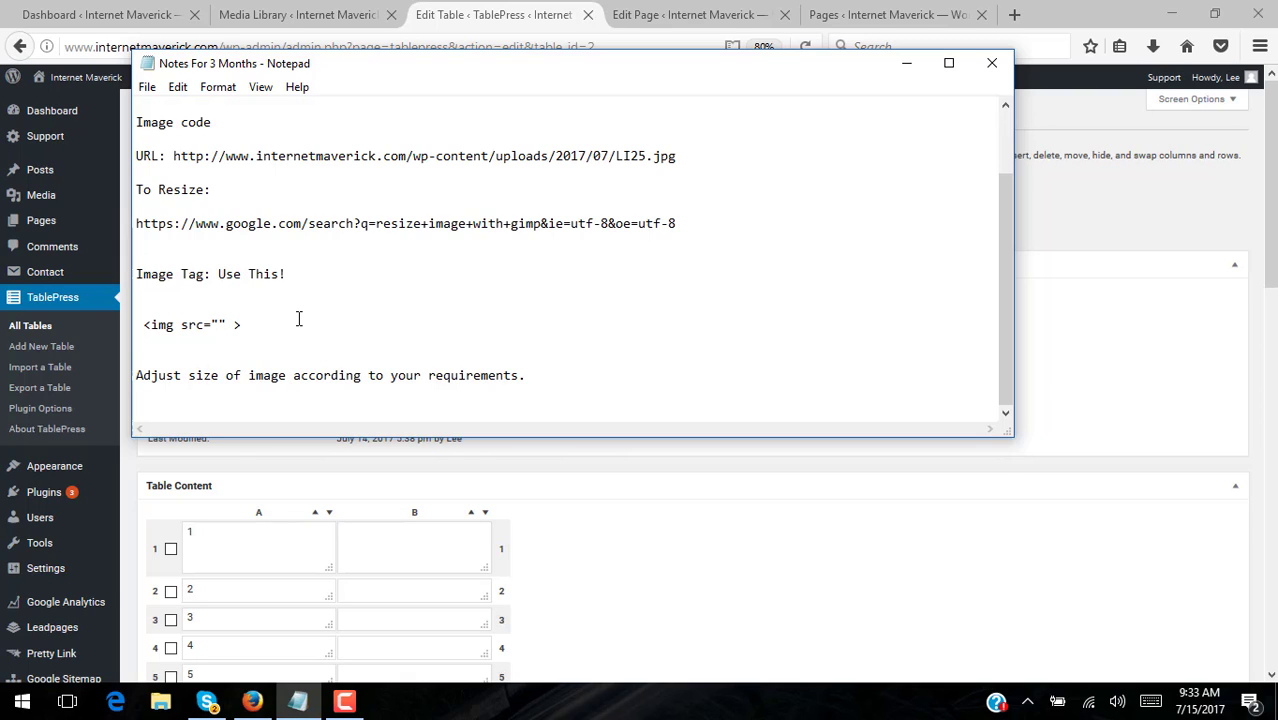
pyautogui.press('Return')
pyautogui.press('Return')
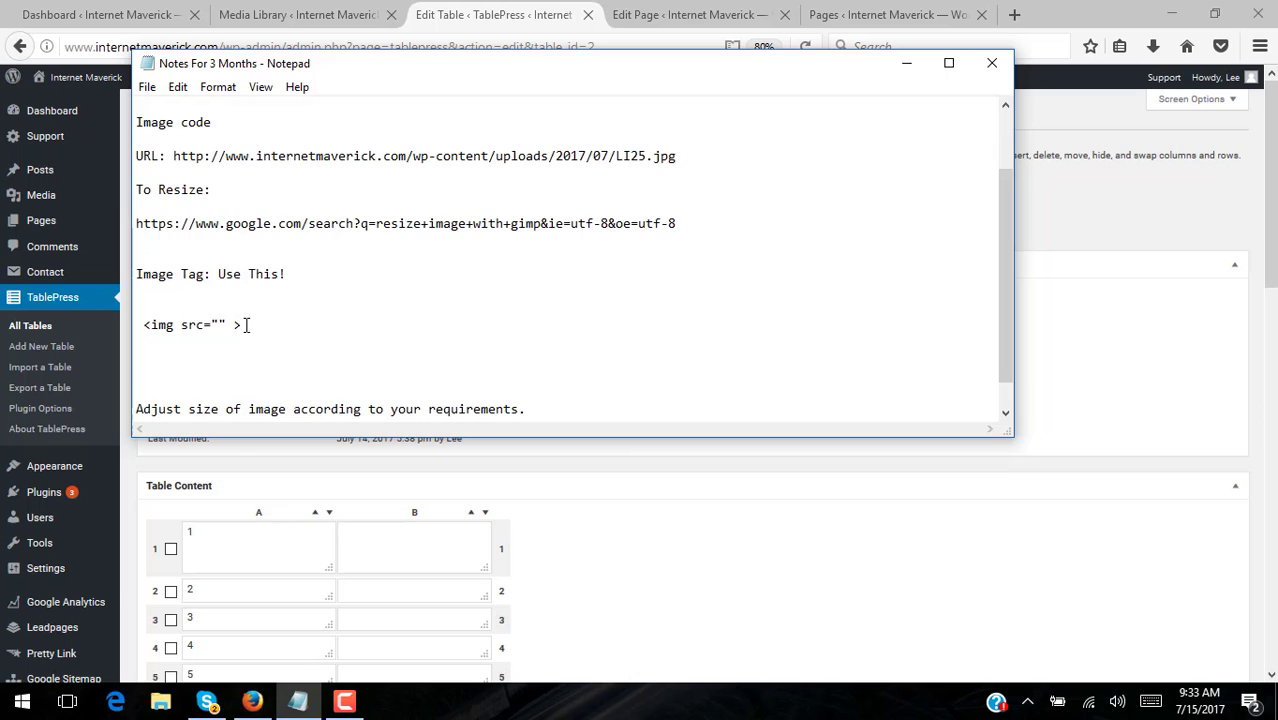
pyautogui.write('http://www.internetmaverick.com/wp-content/uploads/2017/07/LI25-600.jpg')
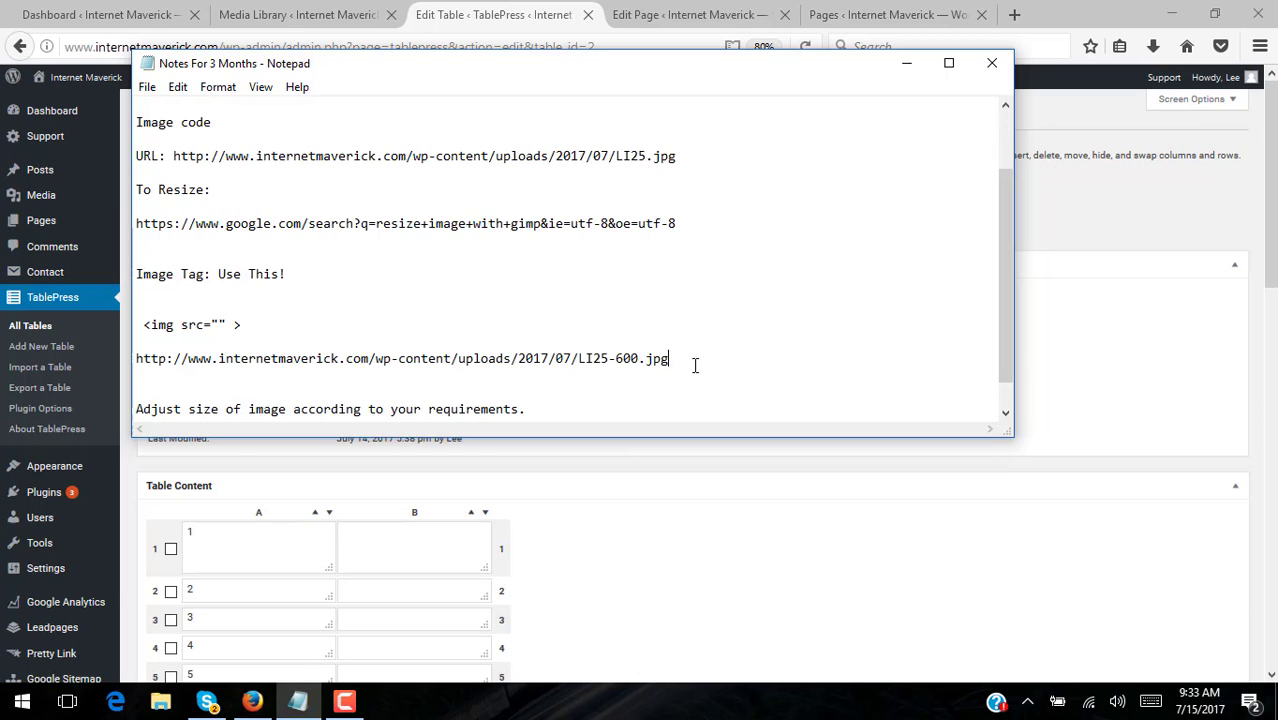
pyautogui.press('Return')
pyautogui.press('Return')
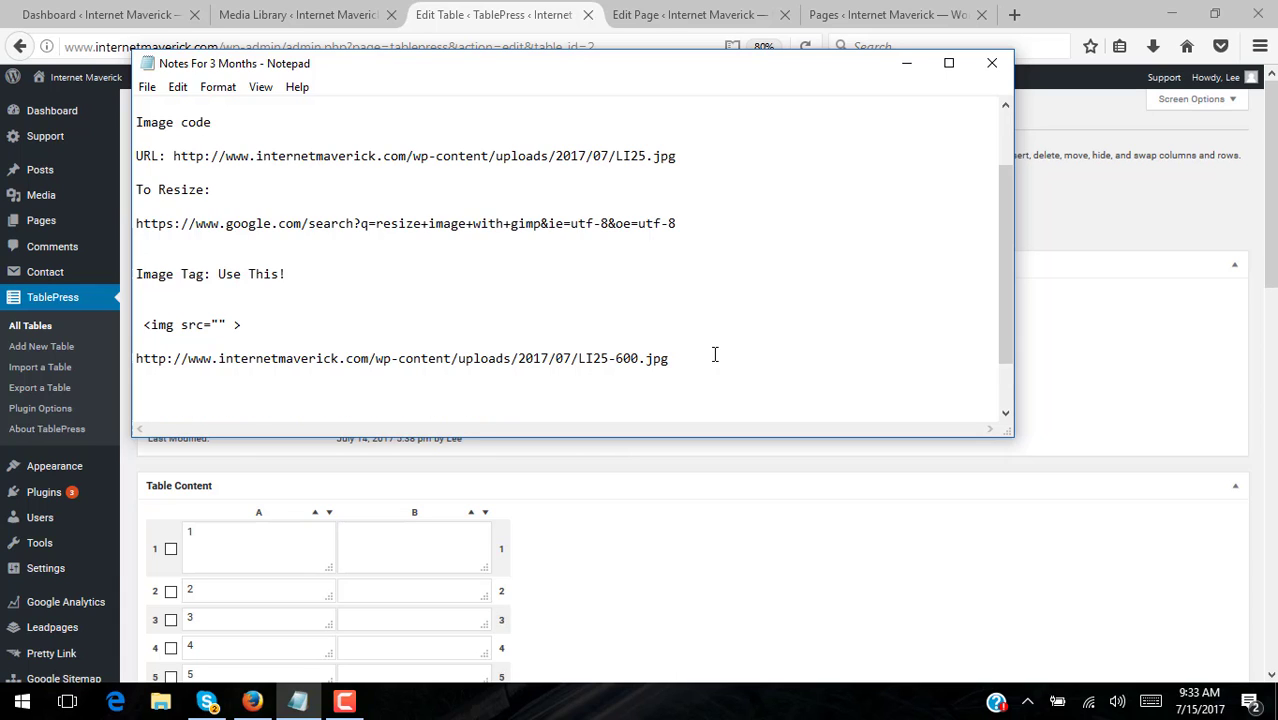
# - Duplicate the empty img tag below and insert the LI25-600.jpg URL between its quotes
pyautogui.moveTo(258, 324); pyautogui.dragTo(147, 313)
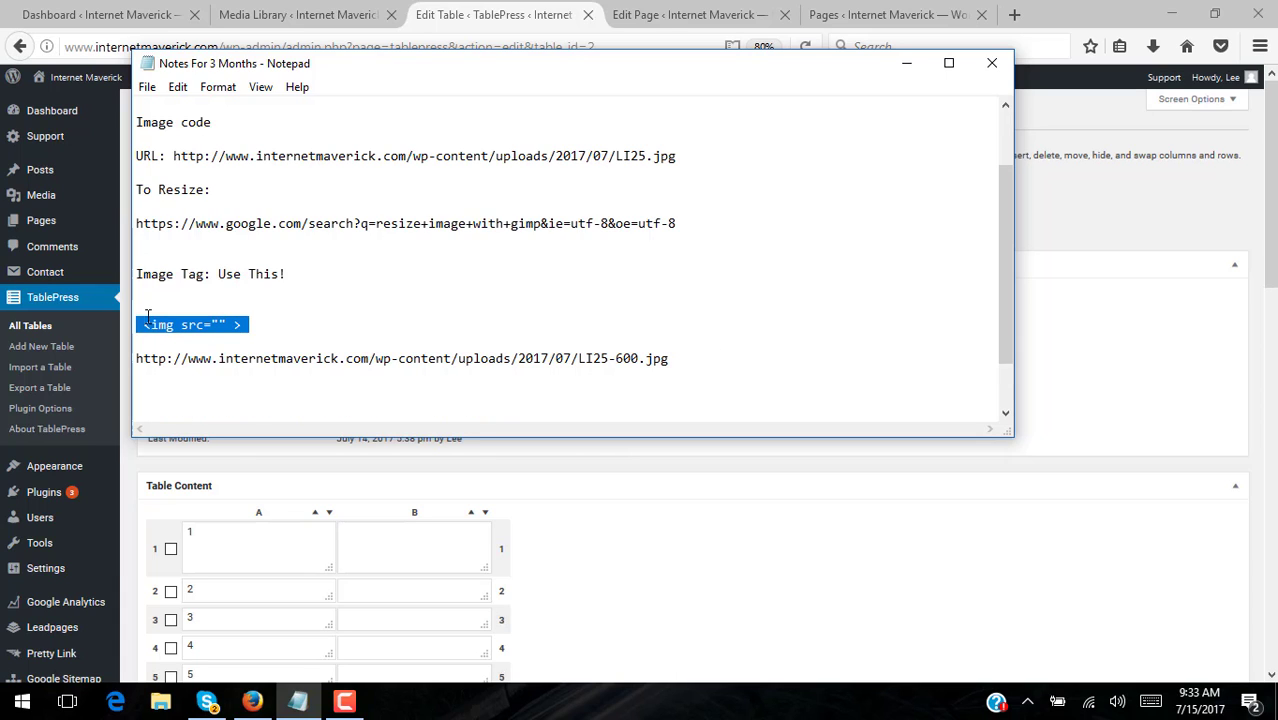
pyautogui.rightClick(145, 326)
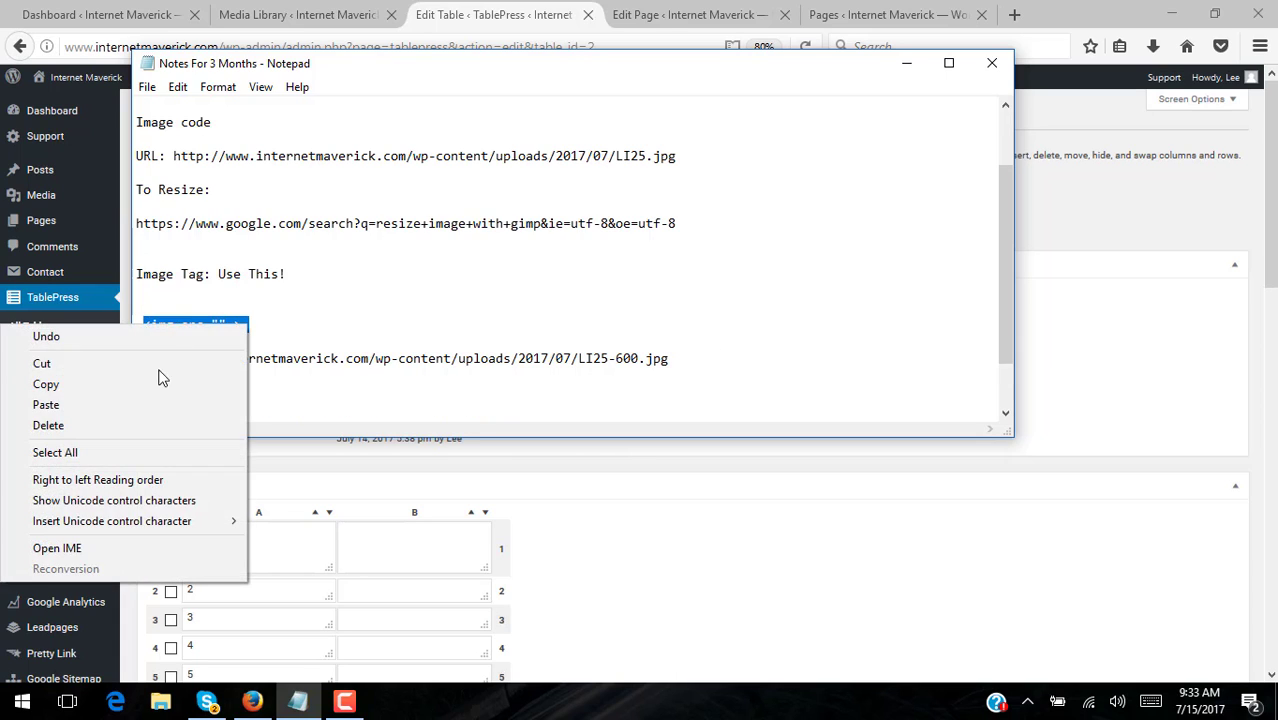
pyautogui.click(160, 384)
pyautogui.click(163, 394)
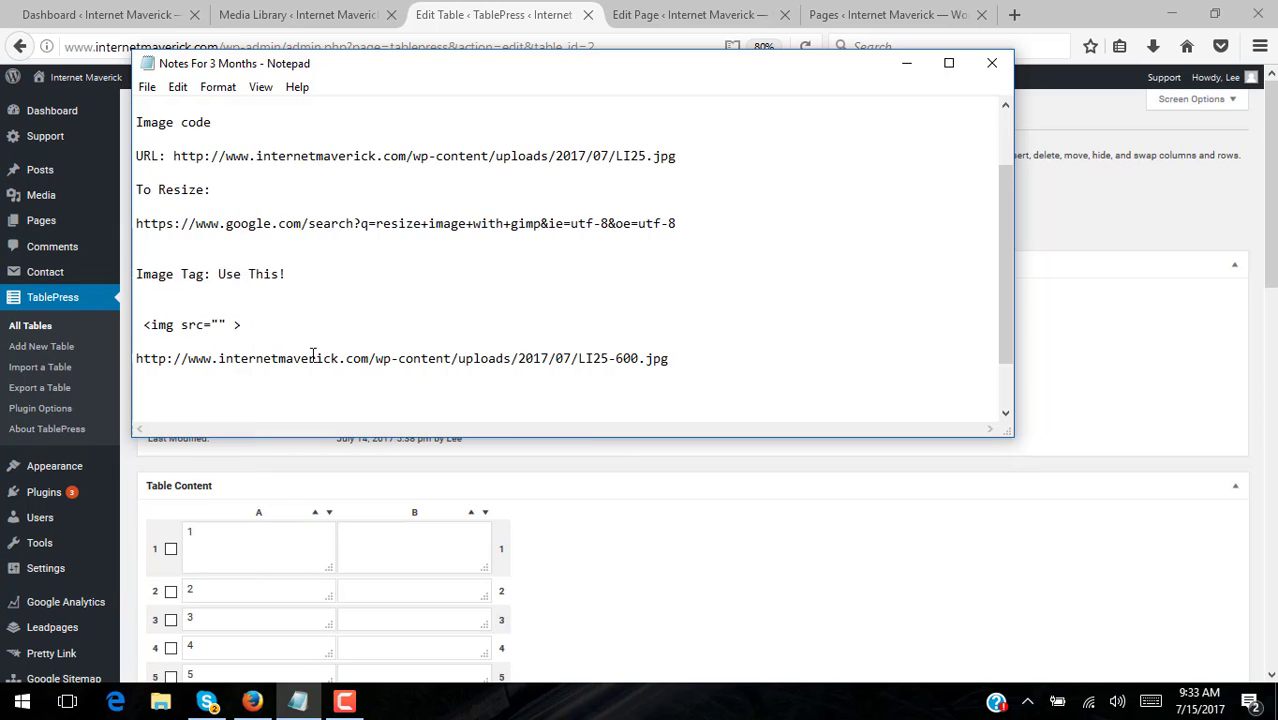
pyautogui.hotkey('ctrl', 'v')
pyautogui.moveTo(679, 360); pyautogui.dragTo(98, 360)
pyautogui.rightClick(244, 357)
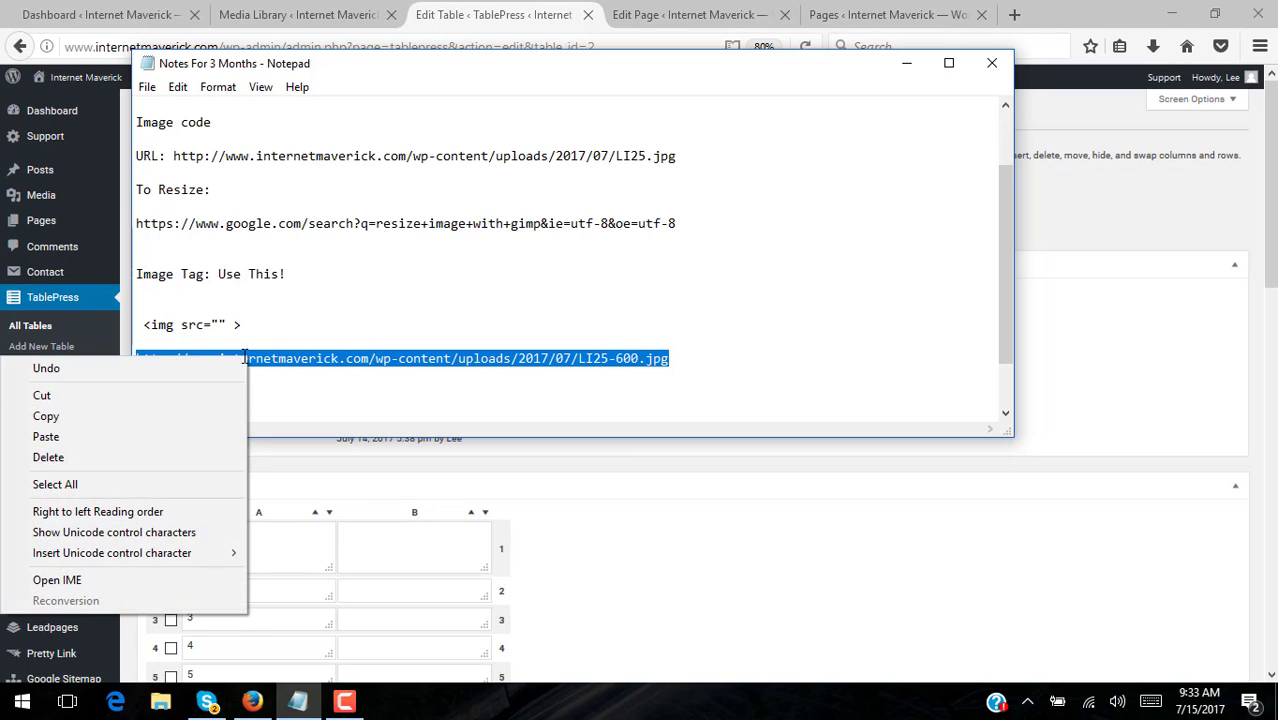
pyautogui.click(156, 410)
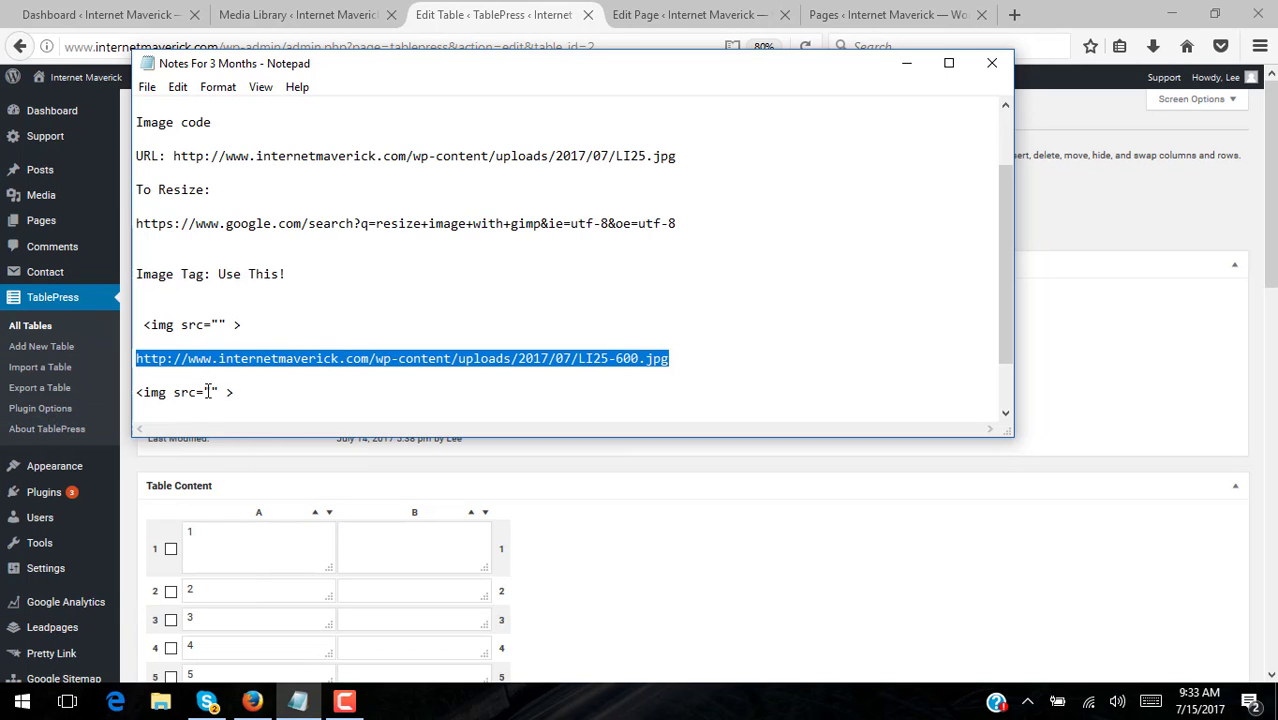
pyautogui.click(210, 392)
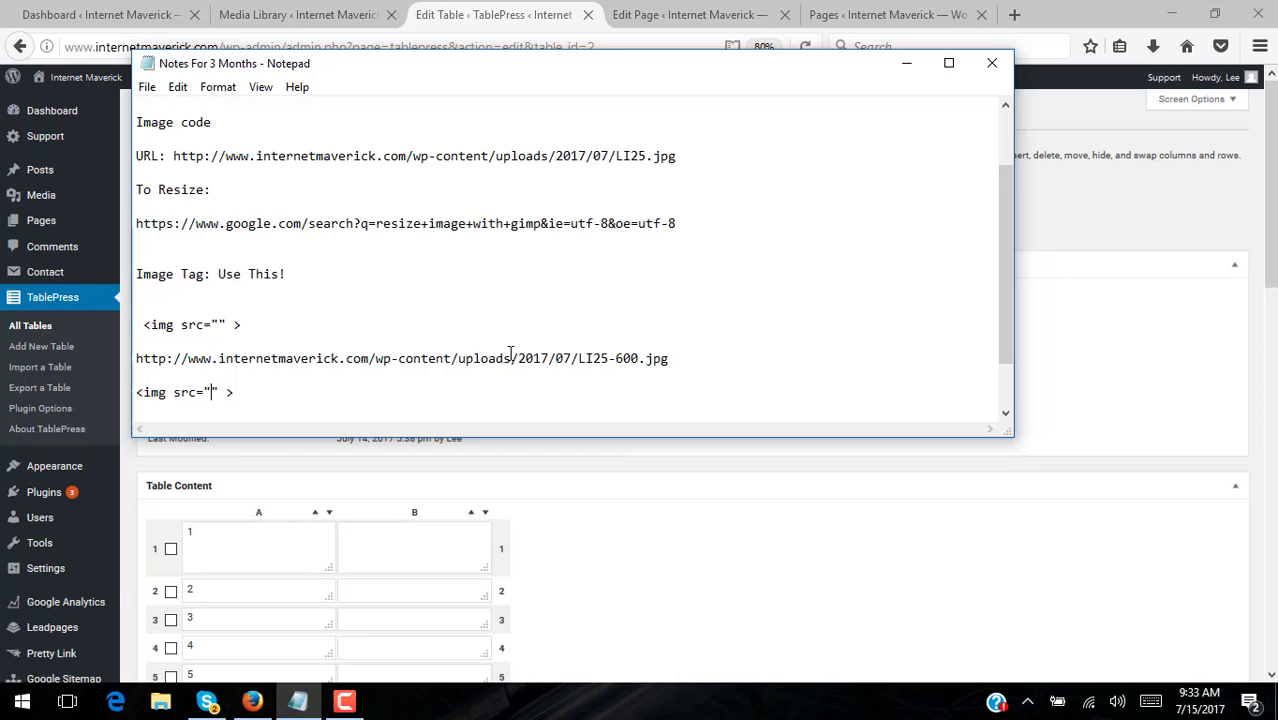
pyautogui.hotkey('ctrl', 'v')
# - Copy the completed LI25-600.jpg img tag line
pyautogui.scroll(-1, 802, 314)
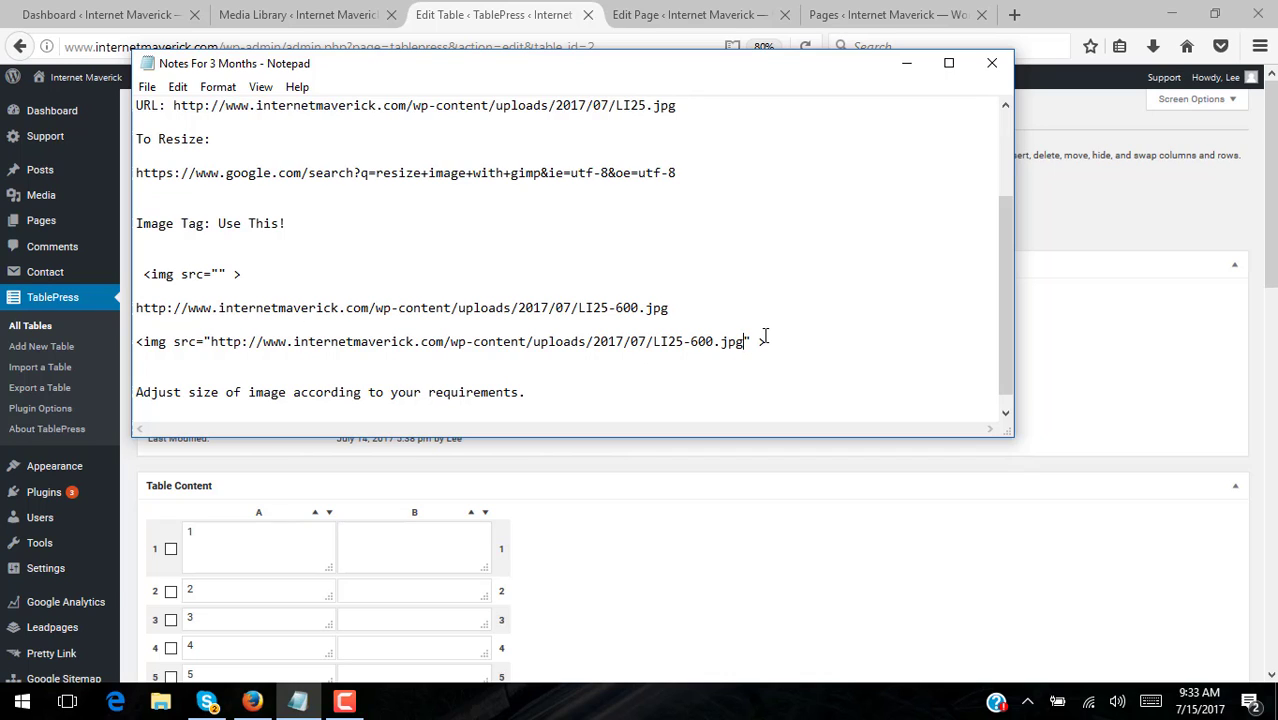
pyautogui.moveTo(710, 343); pyautogui.dragTo(116, 343)
pyautogui.rightClick(248, 338)
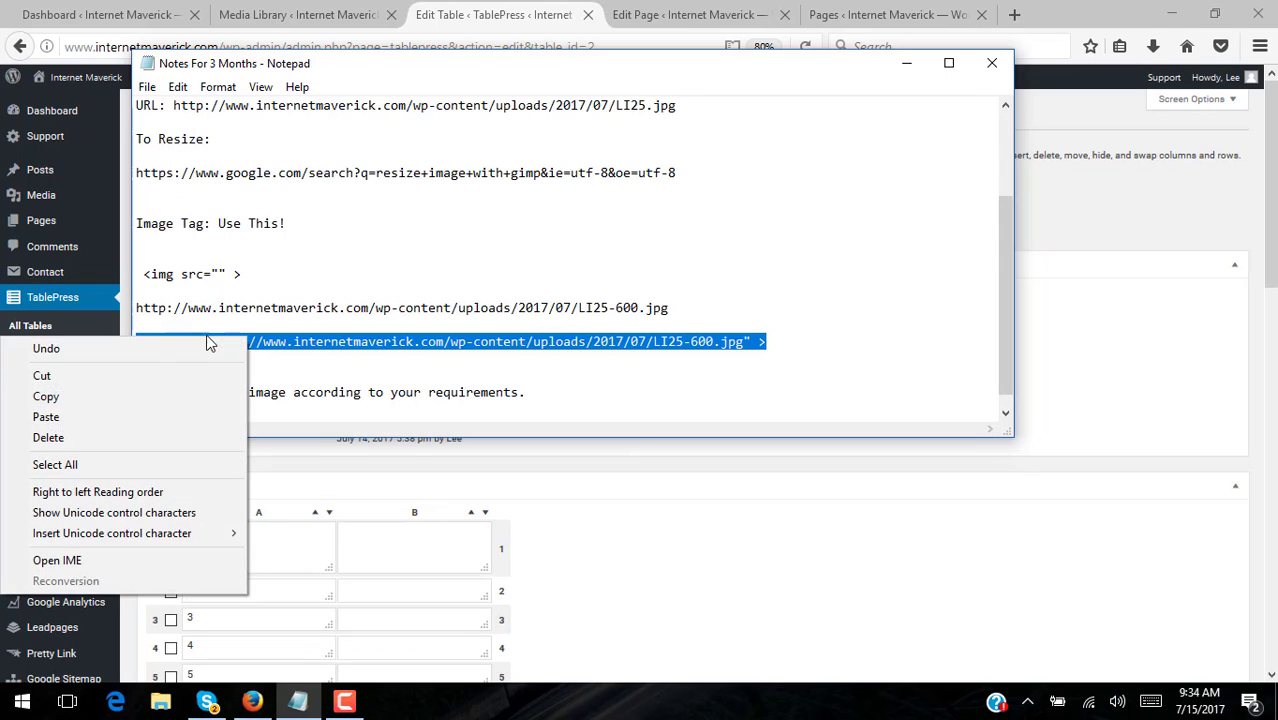
pyautogui.click(100, 396)
# - Paste the LI25-600.jpg img tag into cell B1 of Test Graphics Table
pyautogui.click(676, 573)
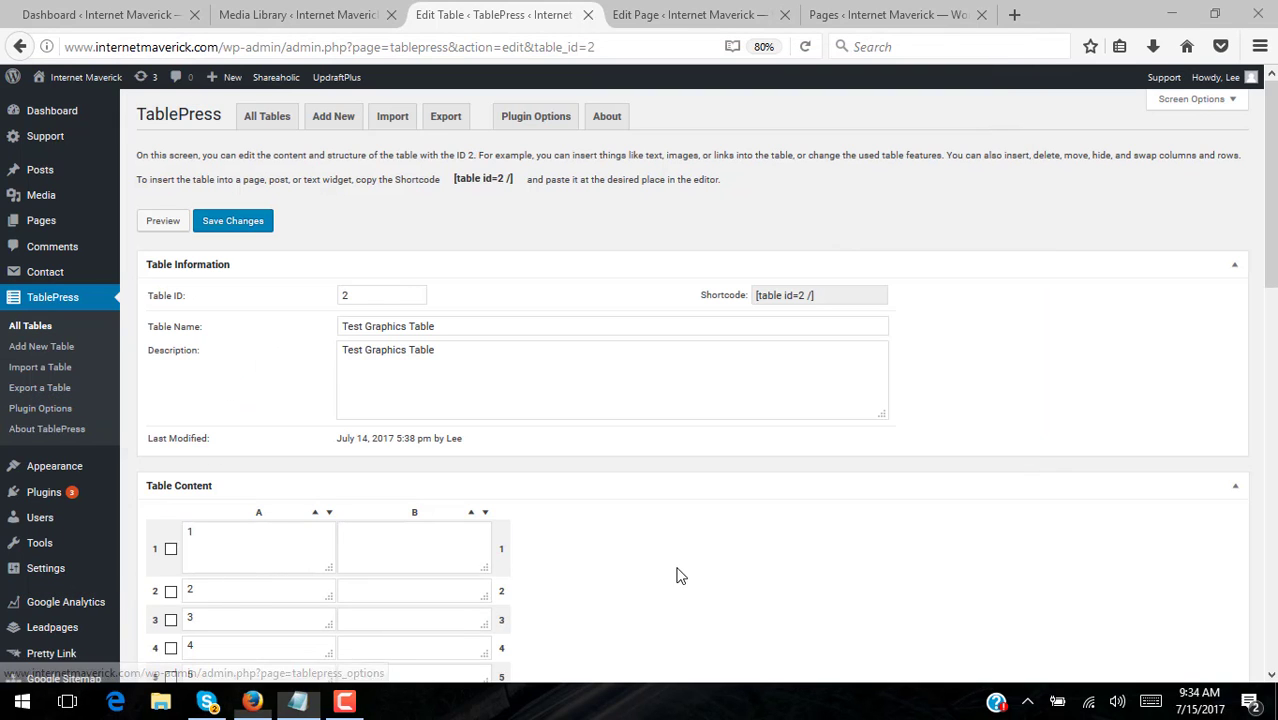
pyautogui.click(439, 534)
pyautogui.hotkey('ctrl', 'v')
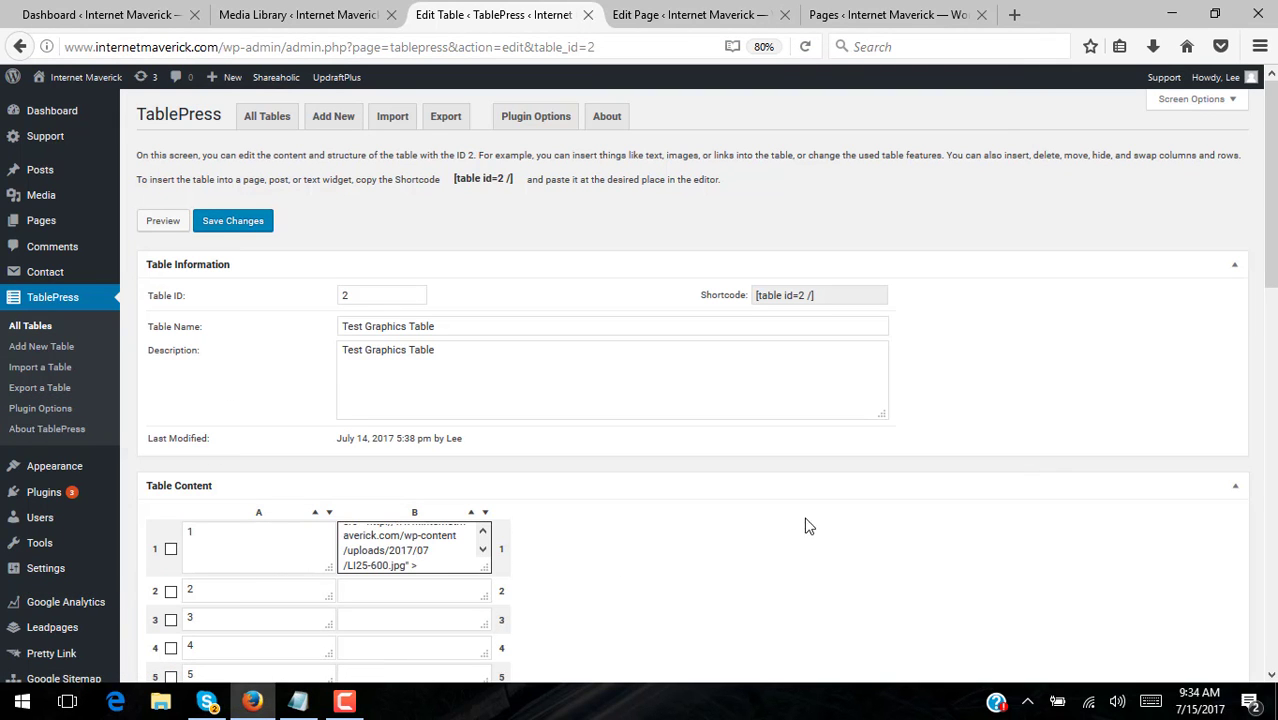
pyautogui.scroll(-3, 840, 520)
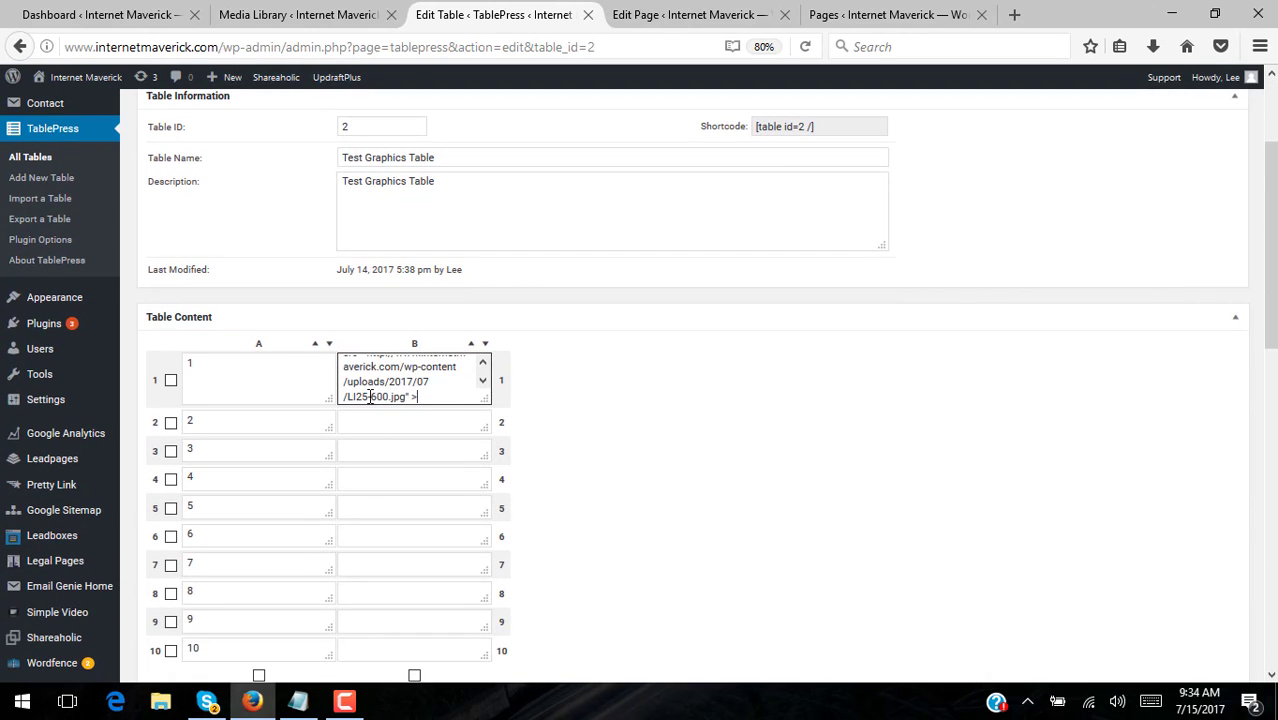
pyautogui.scroll(3, 634, 438)
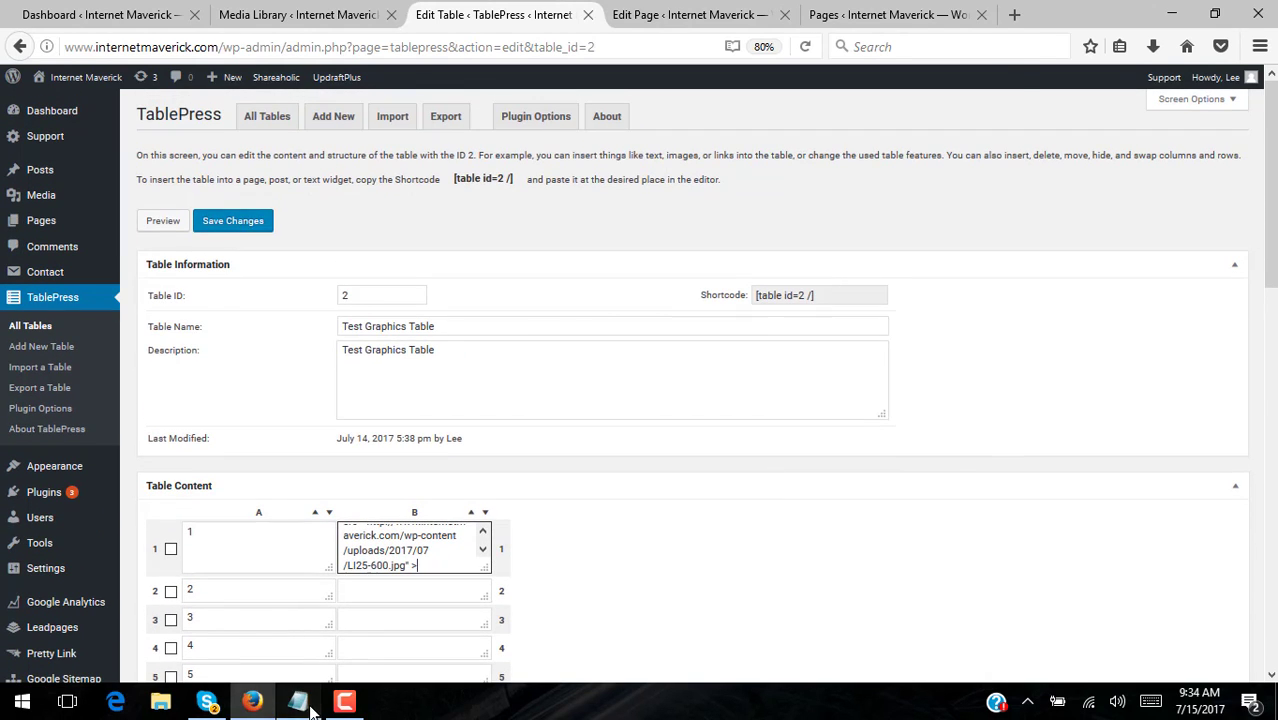
# - Close the attachment details in the Media Library, then return to the table editor
pyautogui.click(313, 703)
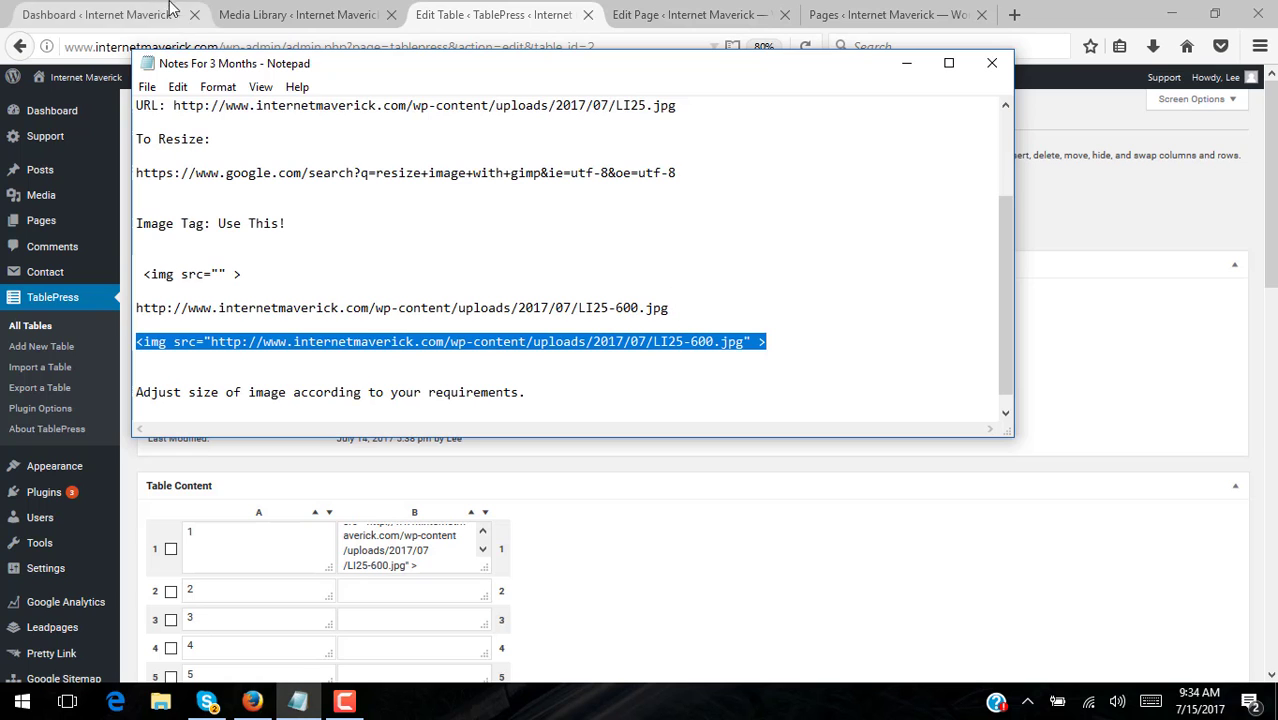
pyautogui.click(279, 20)
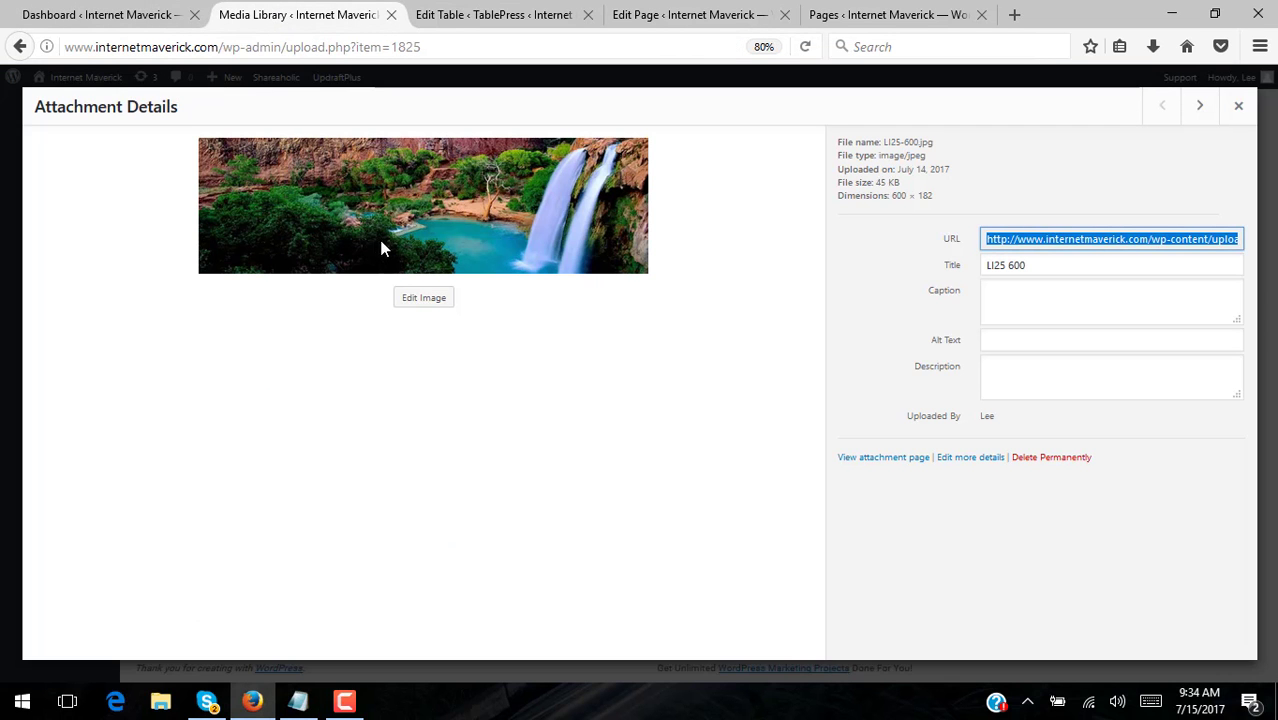
pyautogui.click(1238, 108)
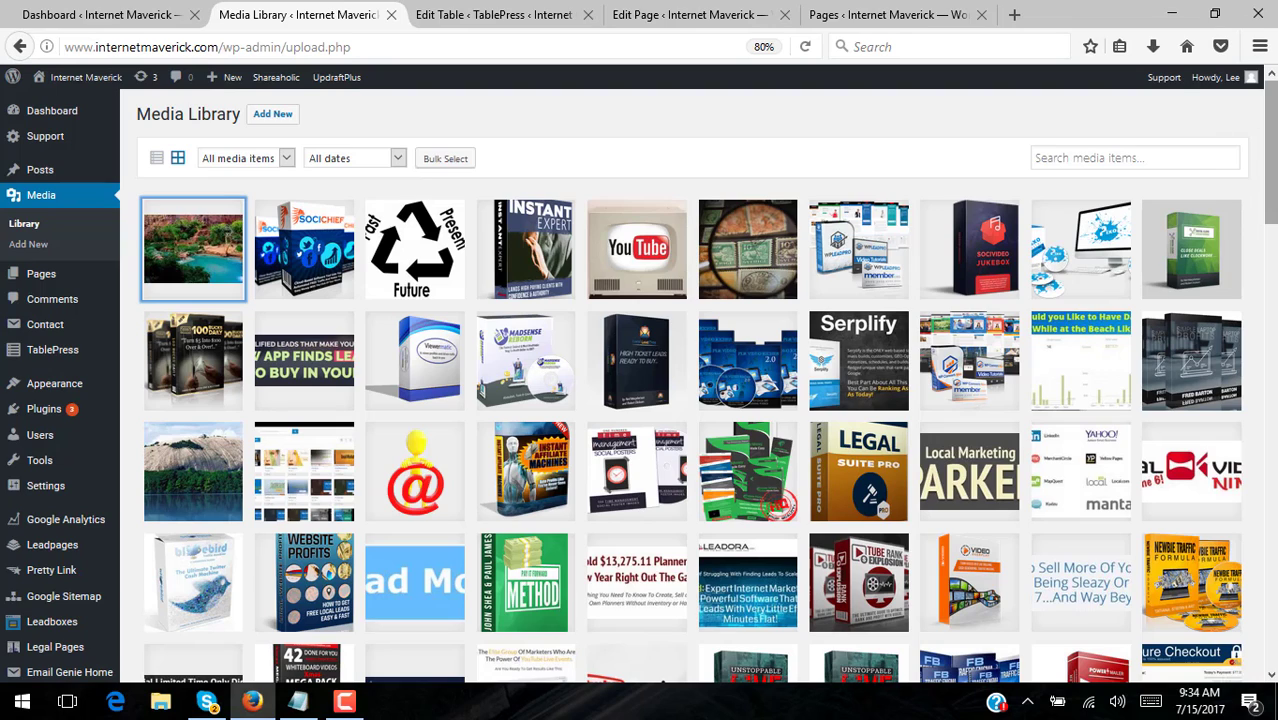
pyautogui.moveTo(1270, 170); pyautogui.dragTo(1264, 145)
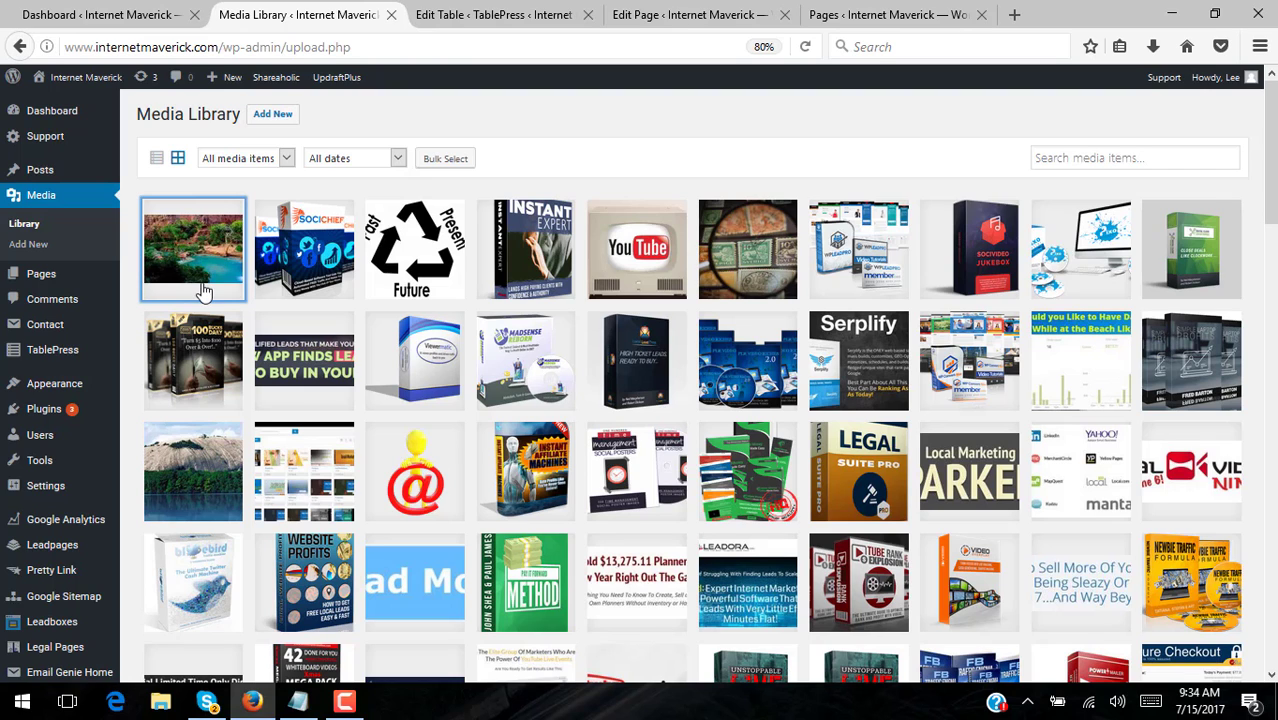
pyautogui.click(530, 18)
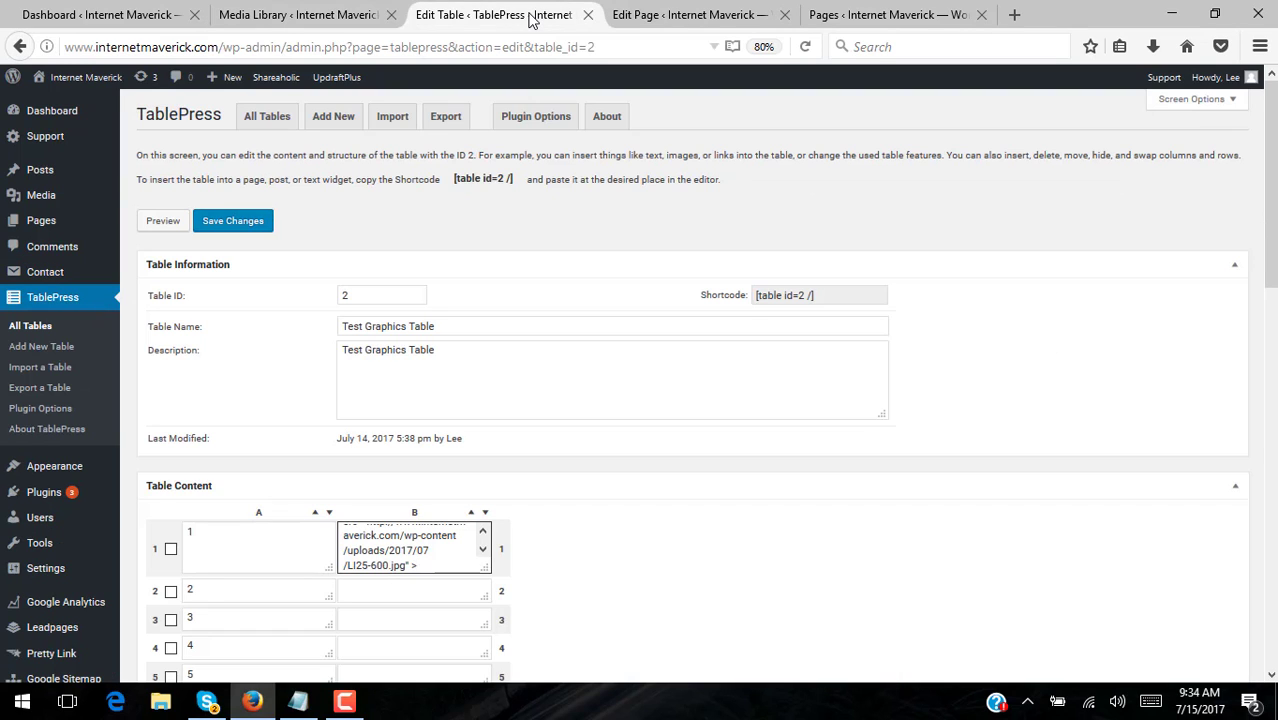
# - Check the empty img tag template and image URL lines in the notes
pyautogui.scroll(-3, 865, 552)
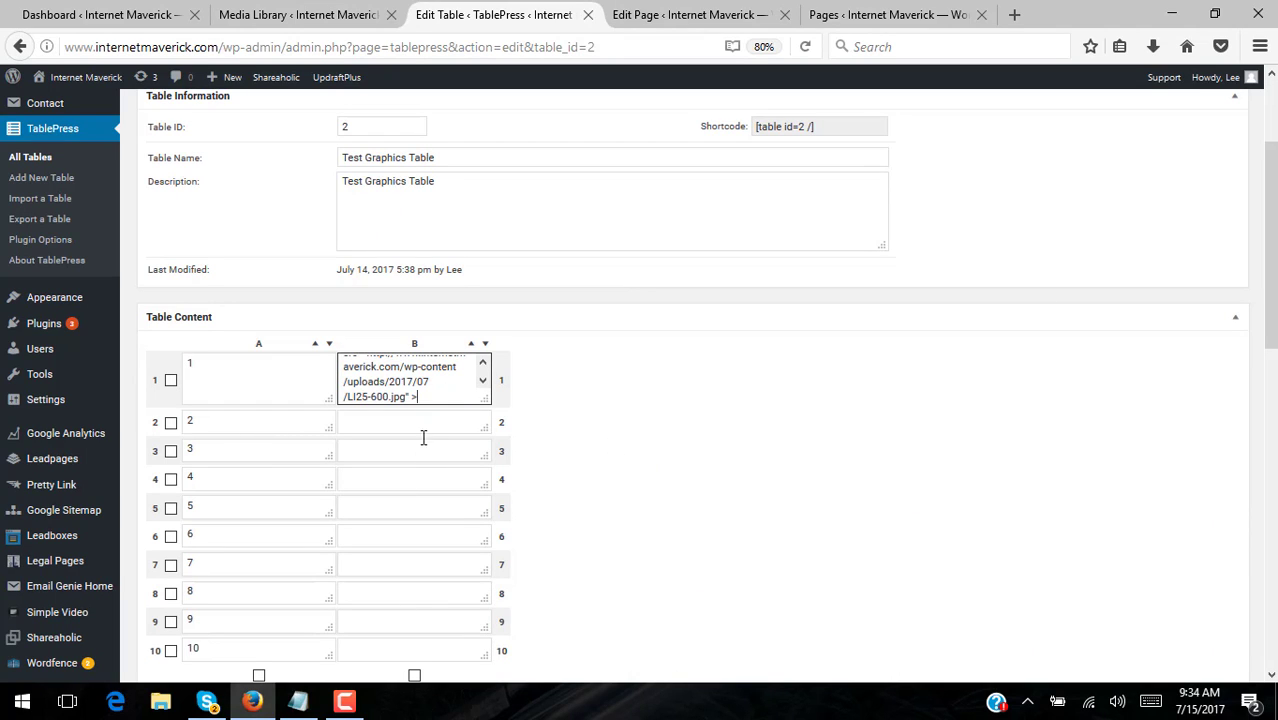
pyautogui.click(298, 702)
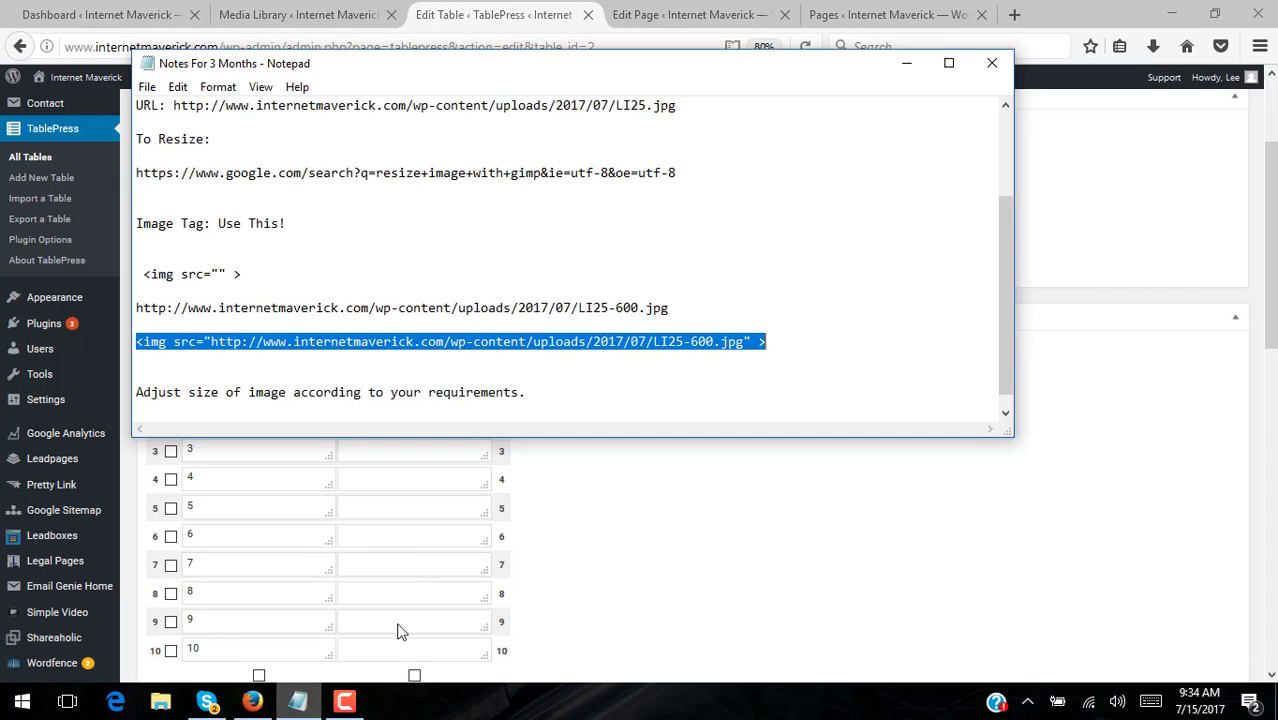
pyautogui.moveTo(251, 277); pyautogui.dragTo(112, 274)
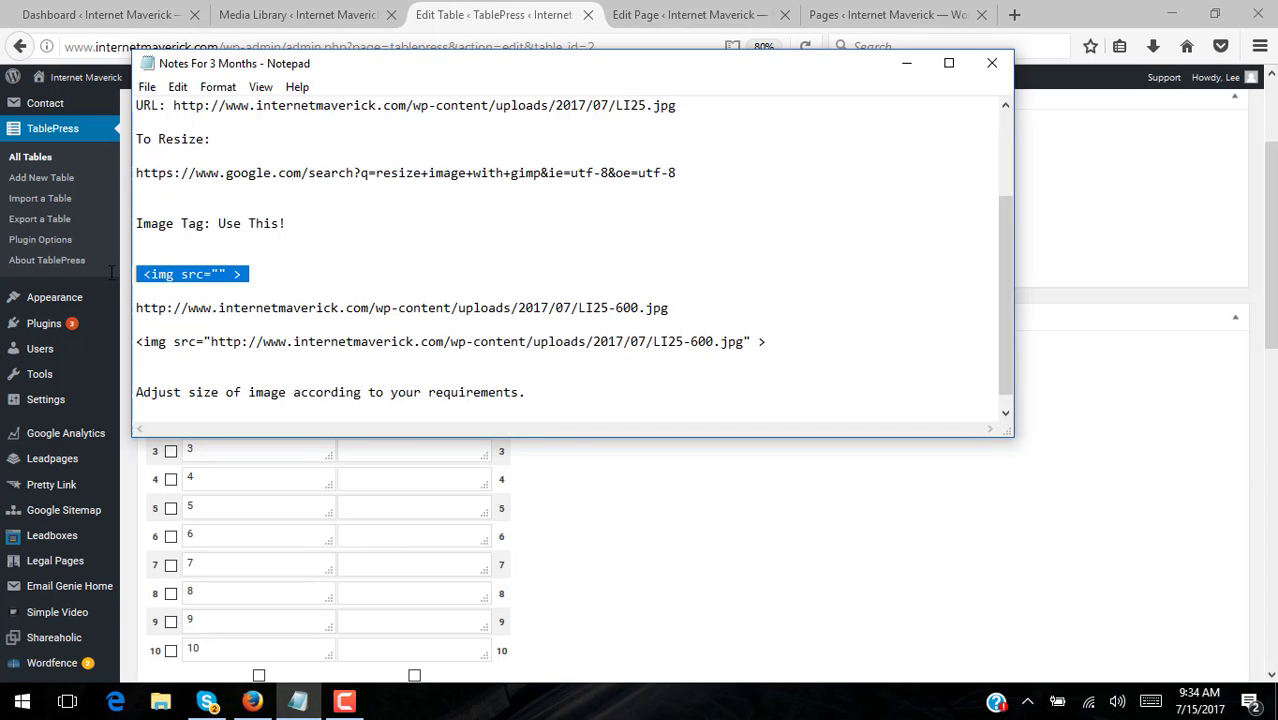
pyautogui.moveTo(670, 309); pyautogui.dragTo(122, 314)
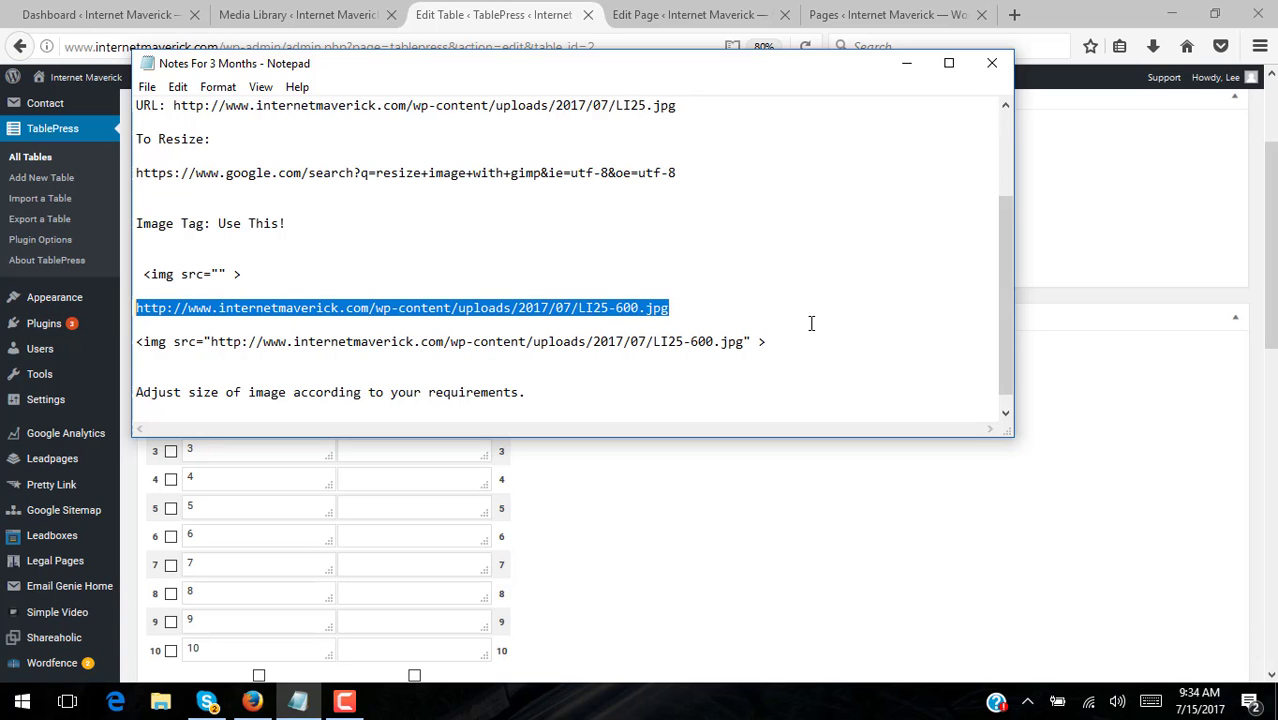
# - Copy the LI25-600 waterfall image's URL from its Media Library details
pyautogui.click(292, 16)
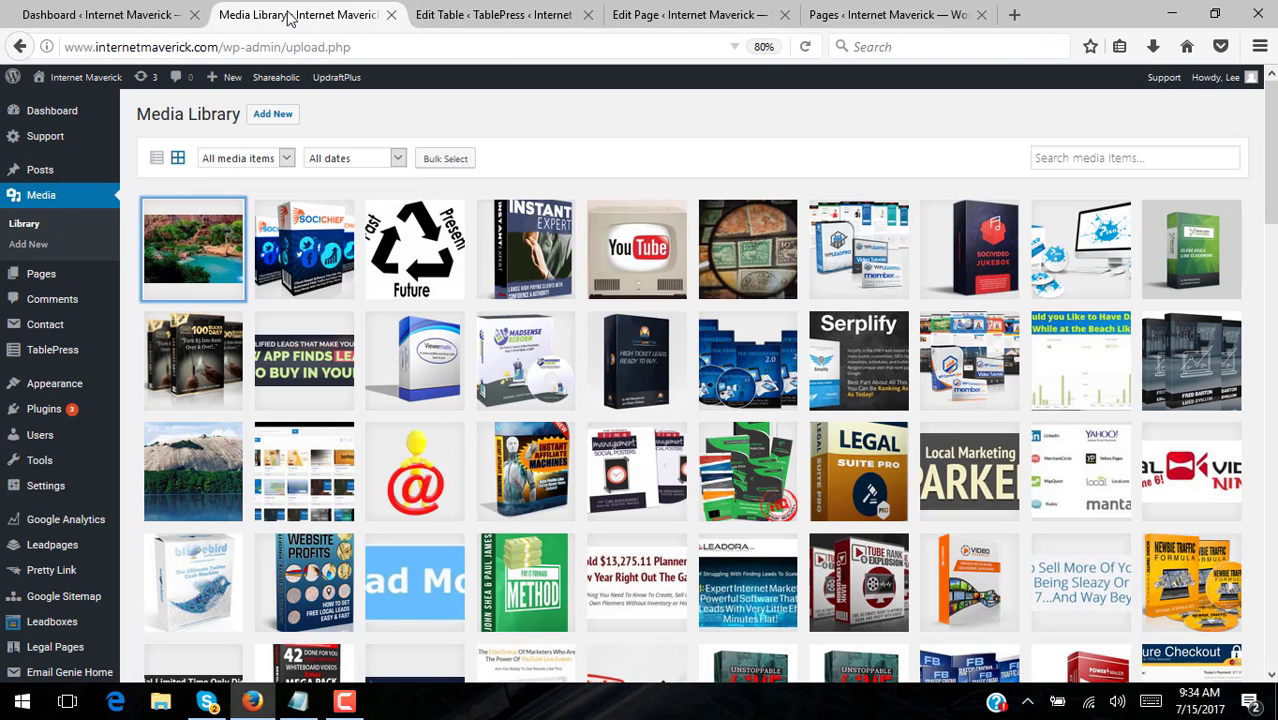
pyautogui.click(206, 249)
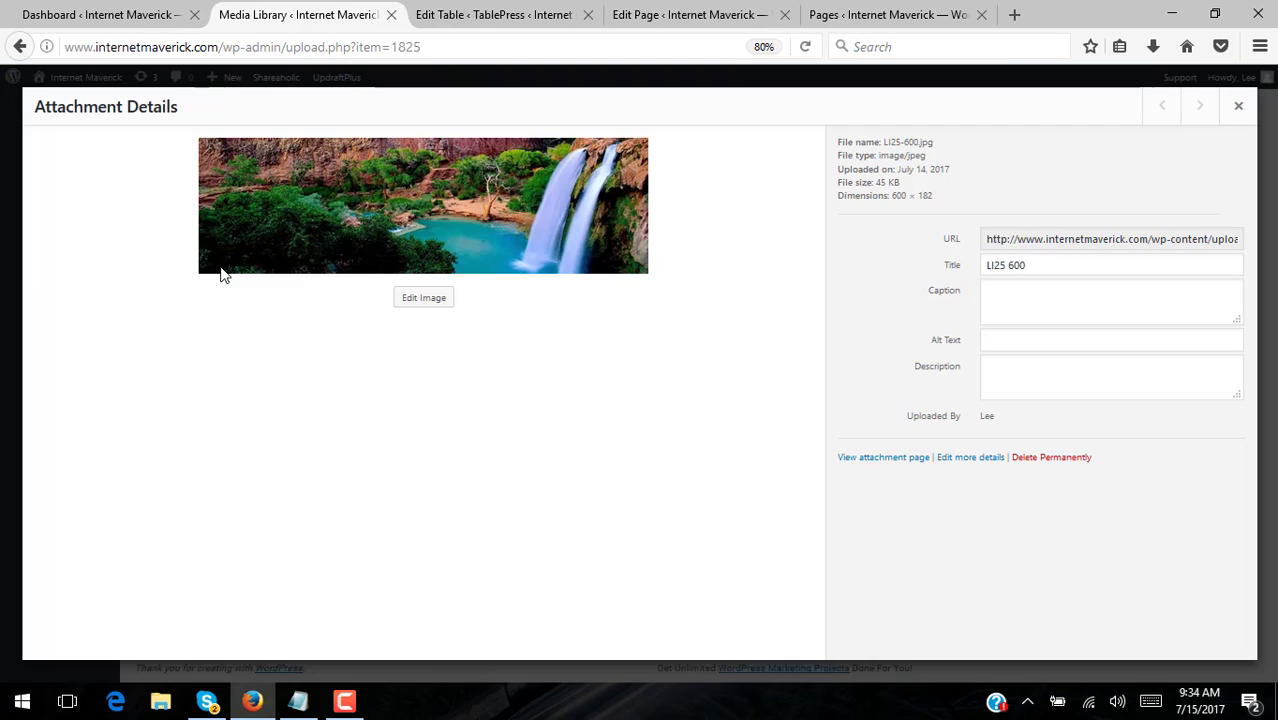
pyautogui.click(1113, 236)
pyautogui.rightClick(1113, 236)
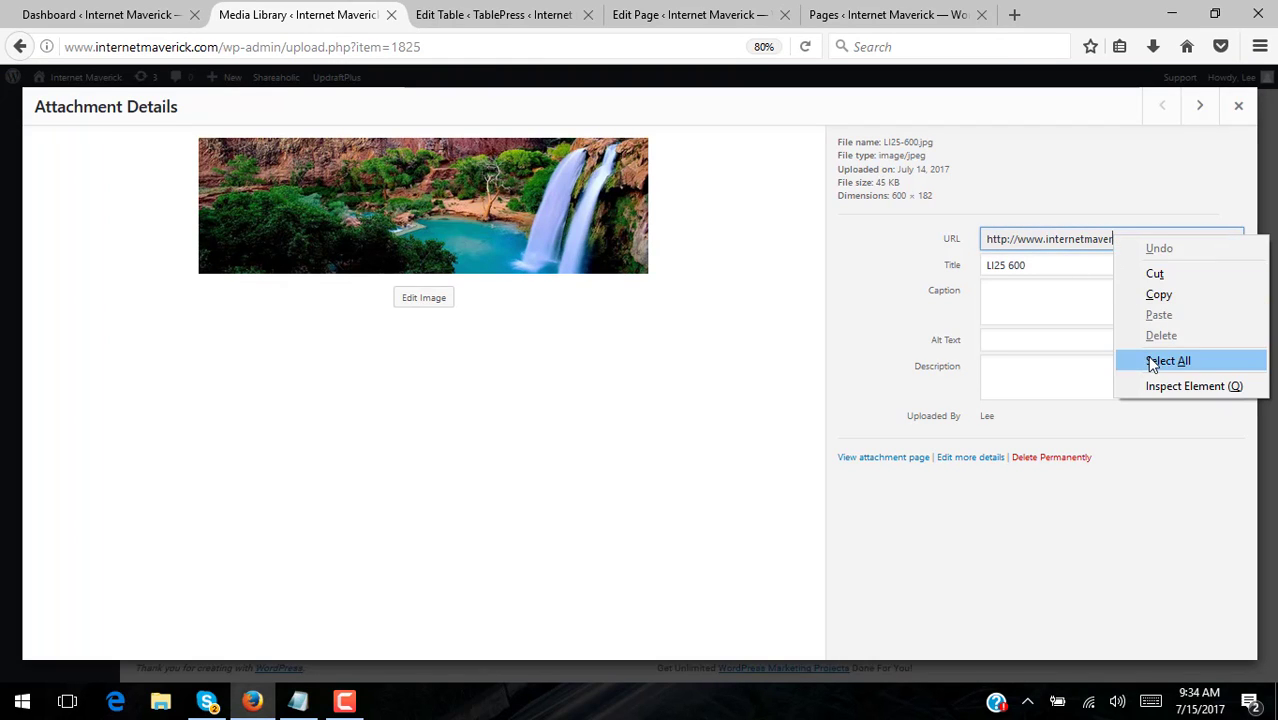
pyautogui.click(1150, 362)
pyautogui.rightClick(1117, 238)
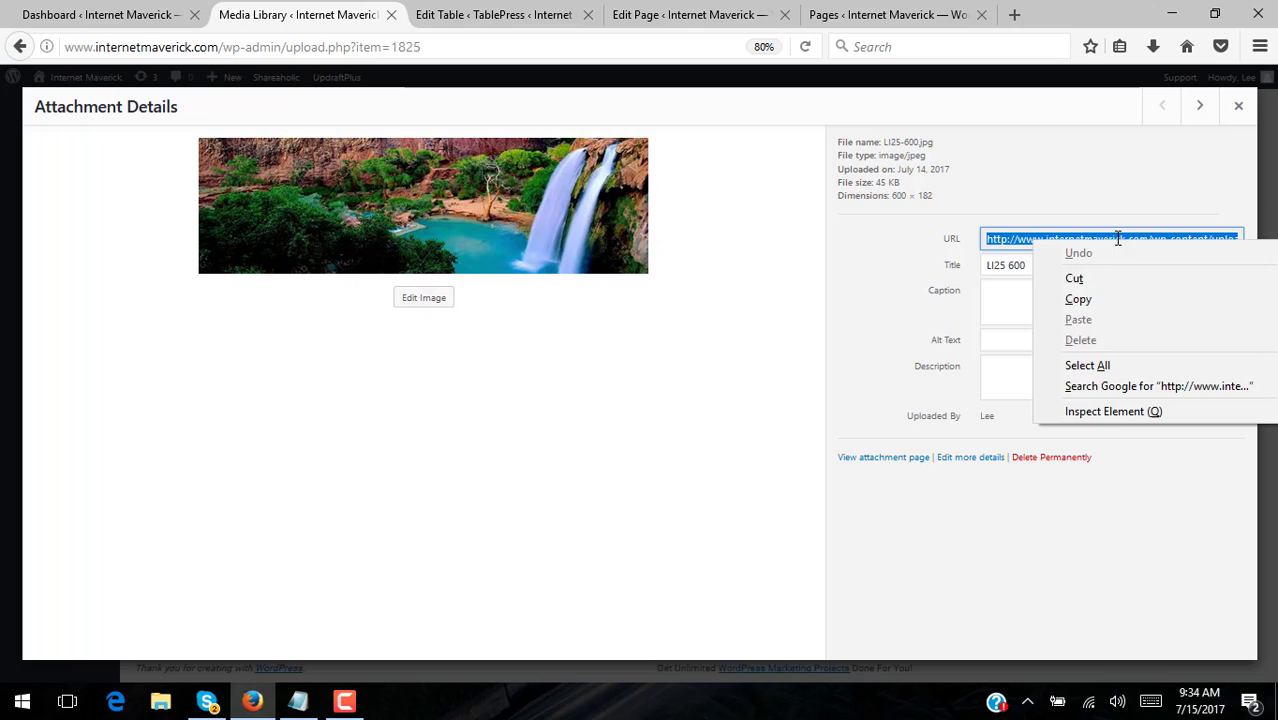
pyautogui.click(1107, 300)
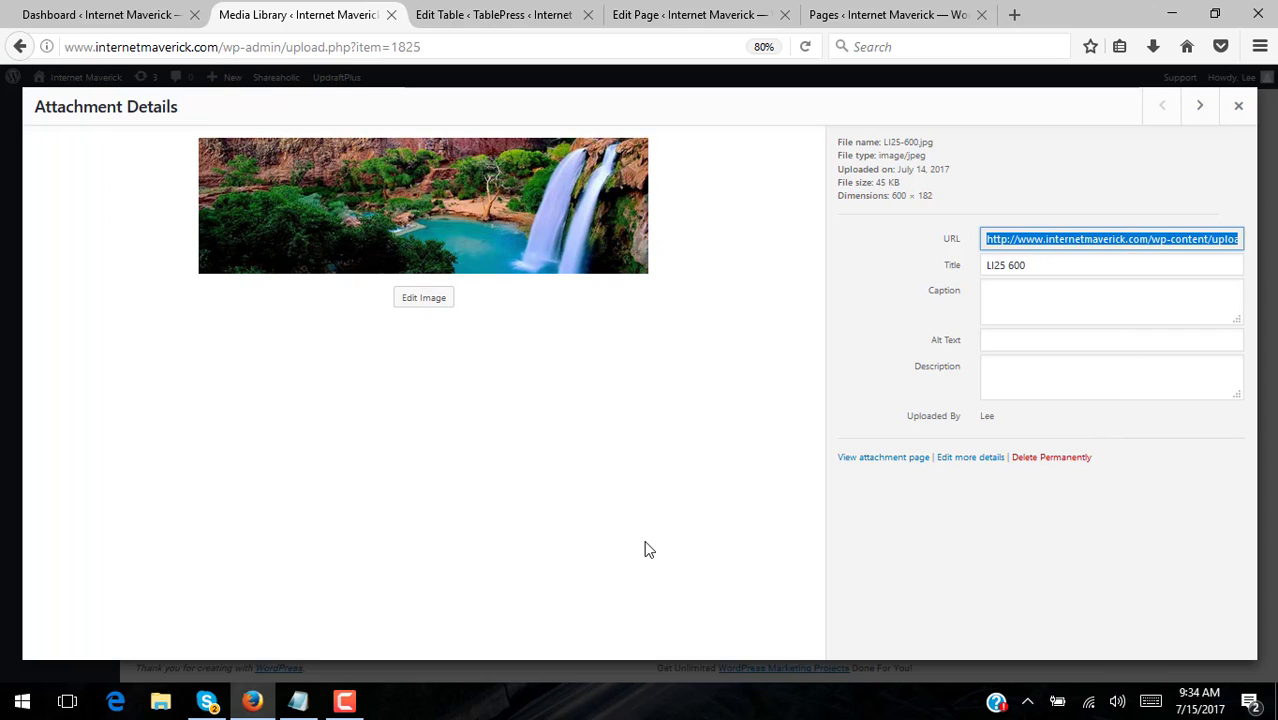
# - Save the notes via File > Save, minimize Notepad, and close the attachment details
pyautogui.click(299, 702)
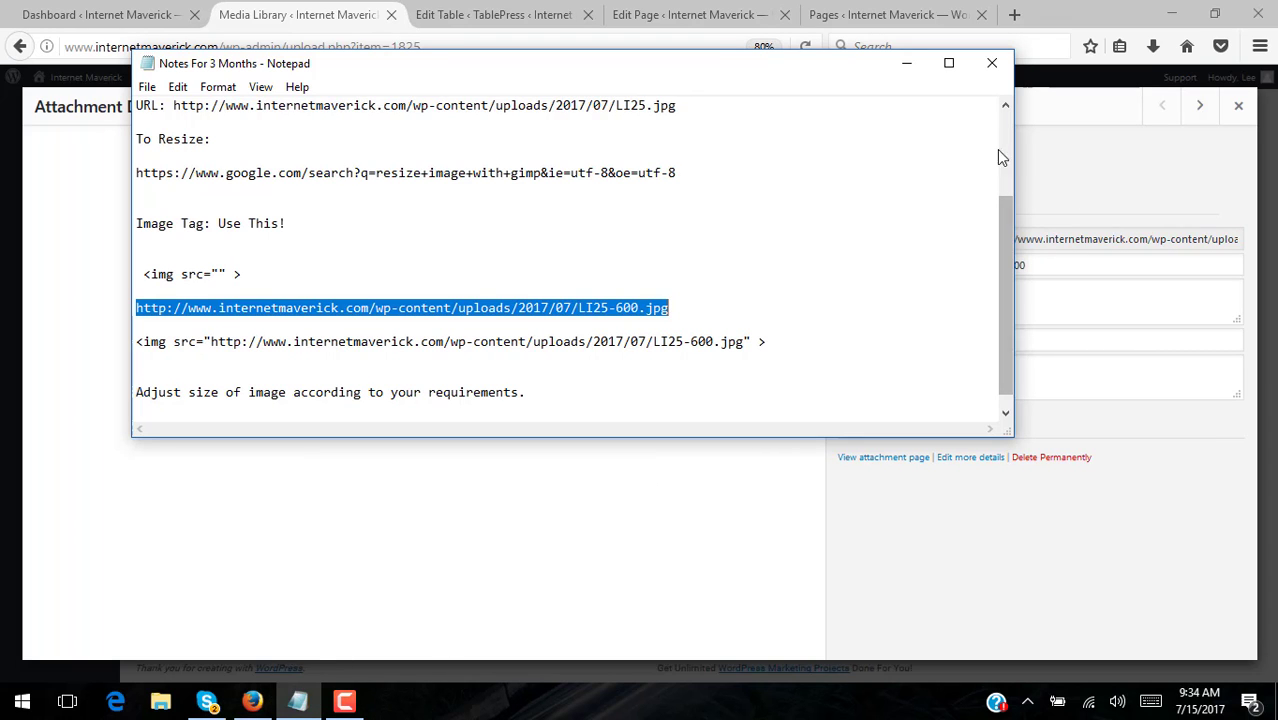
pyautogui.click(992, 63)
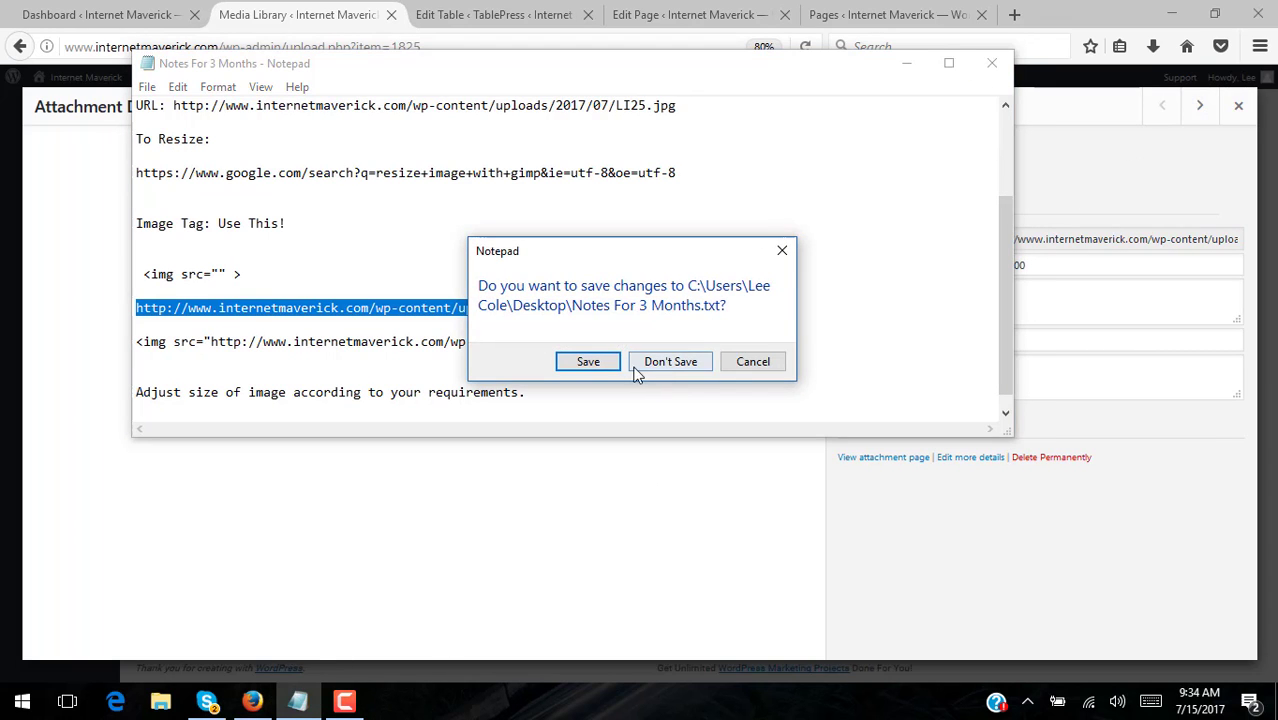
pyautogui.click(752, 362)
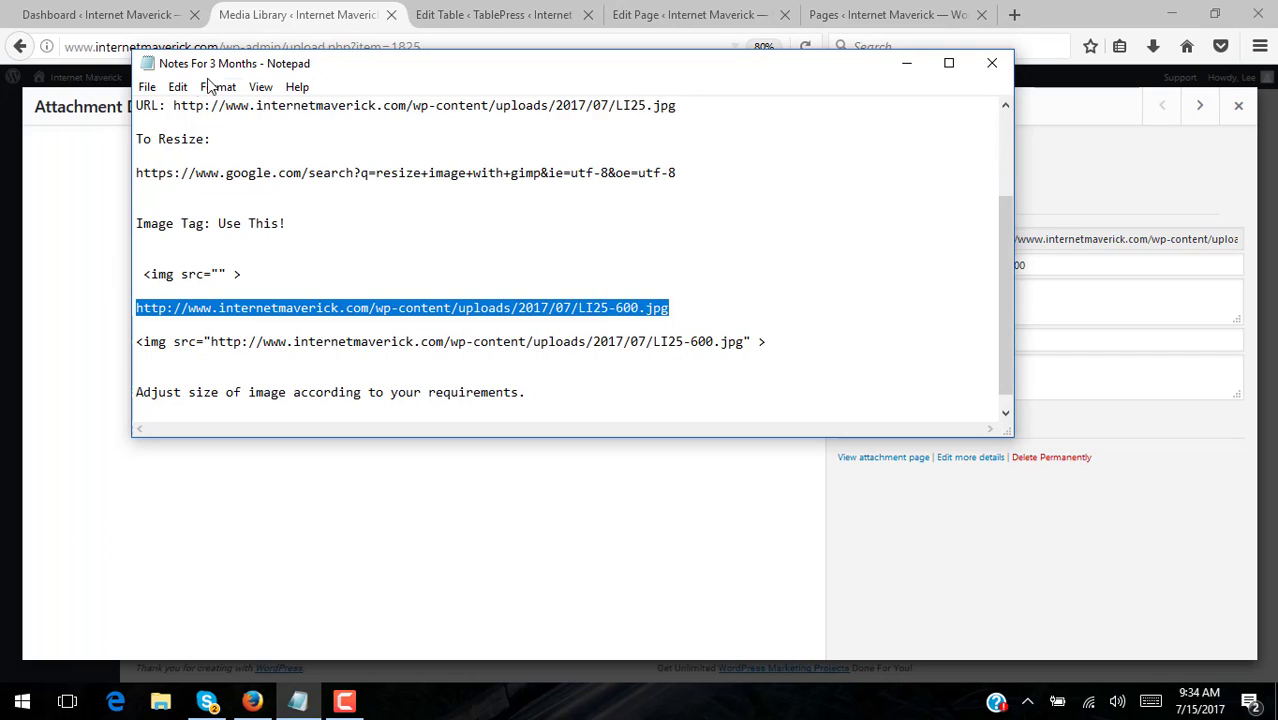
pyautogui.click(147, 87)
pyautogui.click(130, 149)
pyautogui.click(907, 63)
pyautogui.click(1238, 106)
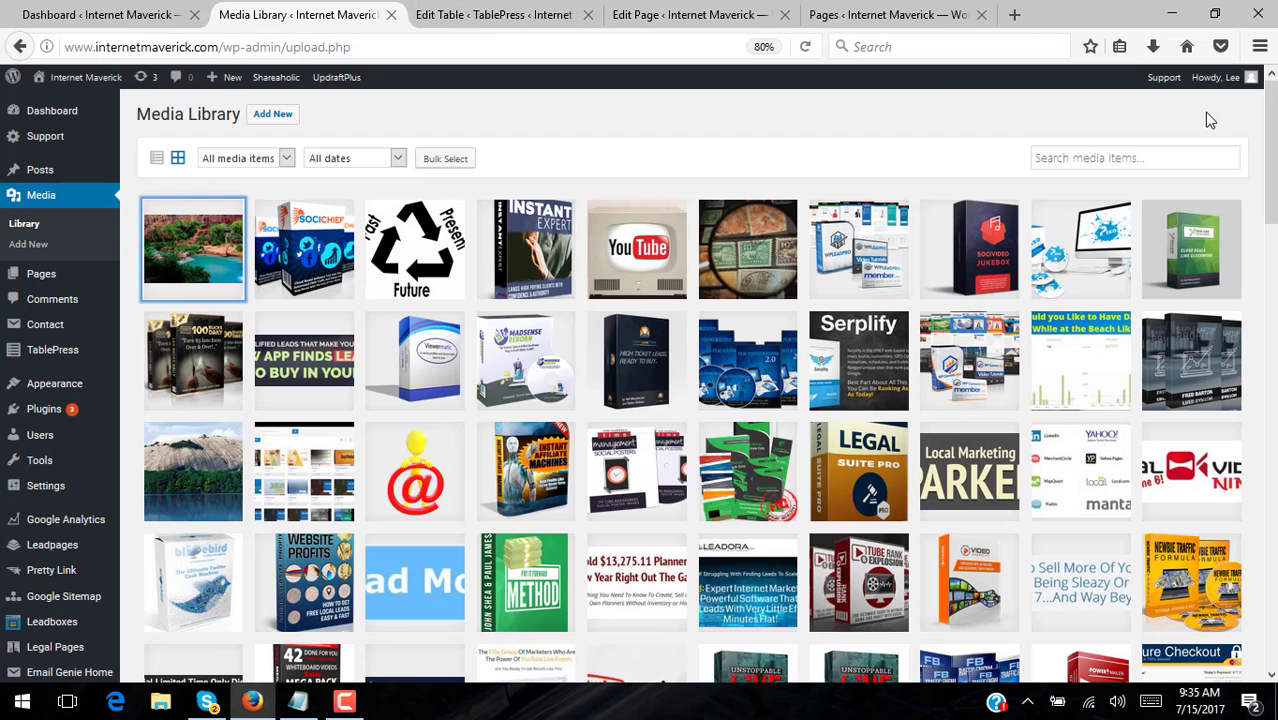
# - Add 'Pick Any Of The Following:' and paste the [table id=2 /] shortcode into the Test page
pyautogui.click(528, 22)
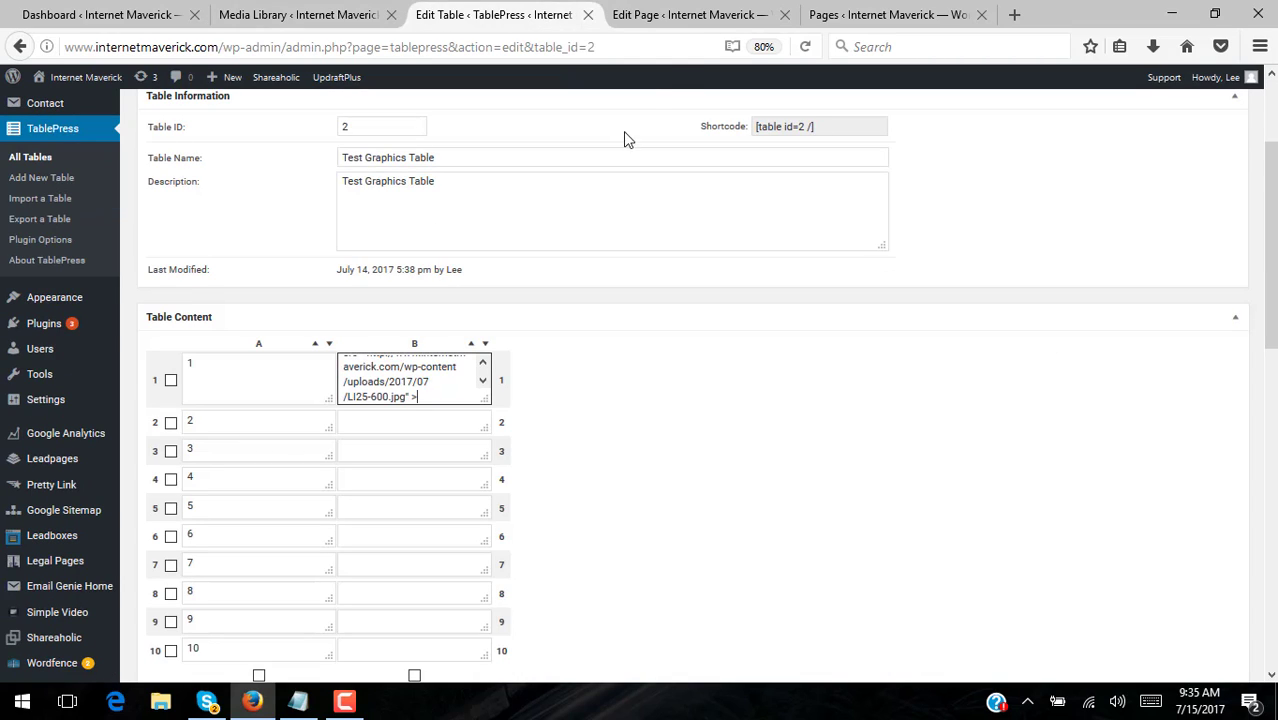
pyautogui.click(705, 16)
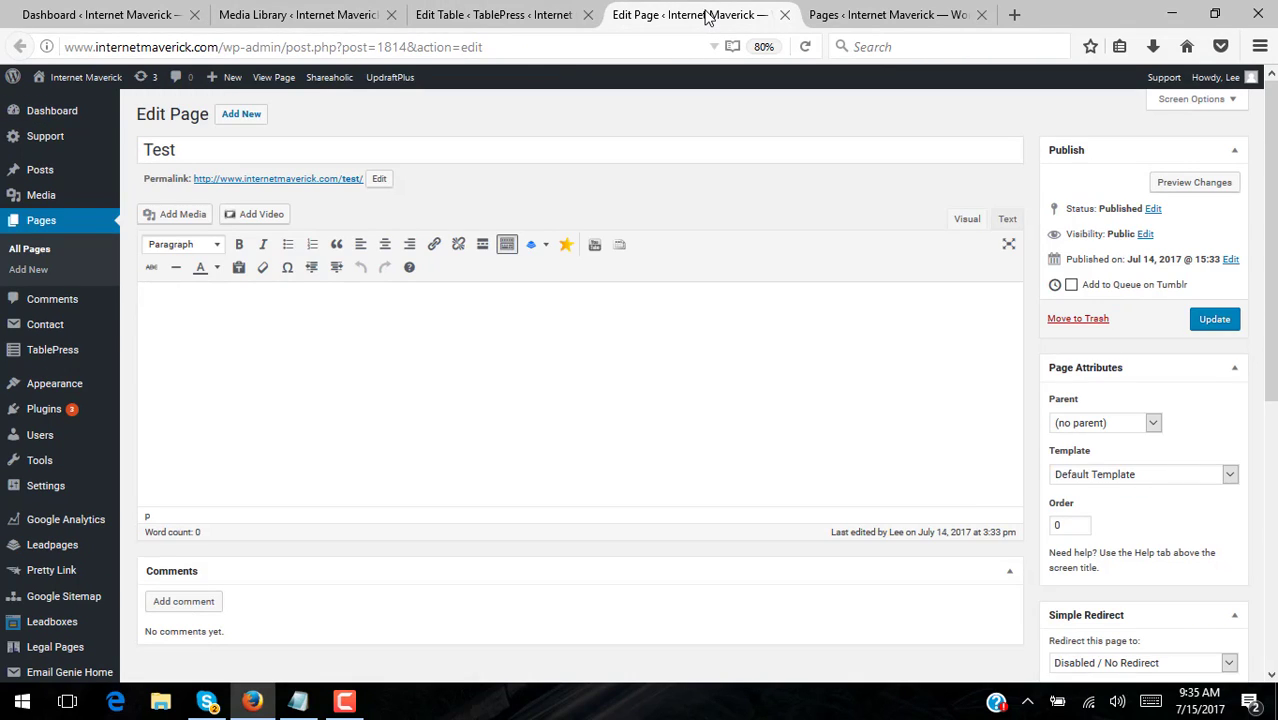
pyautogui.click(488, 18)
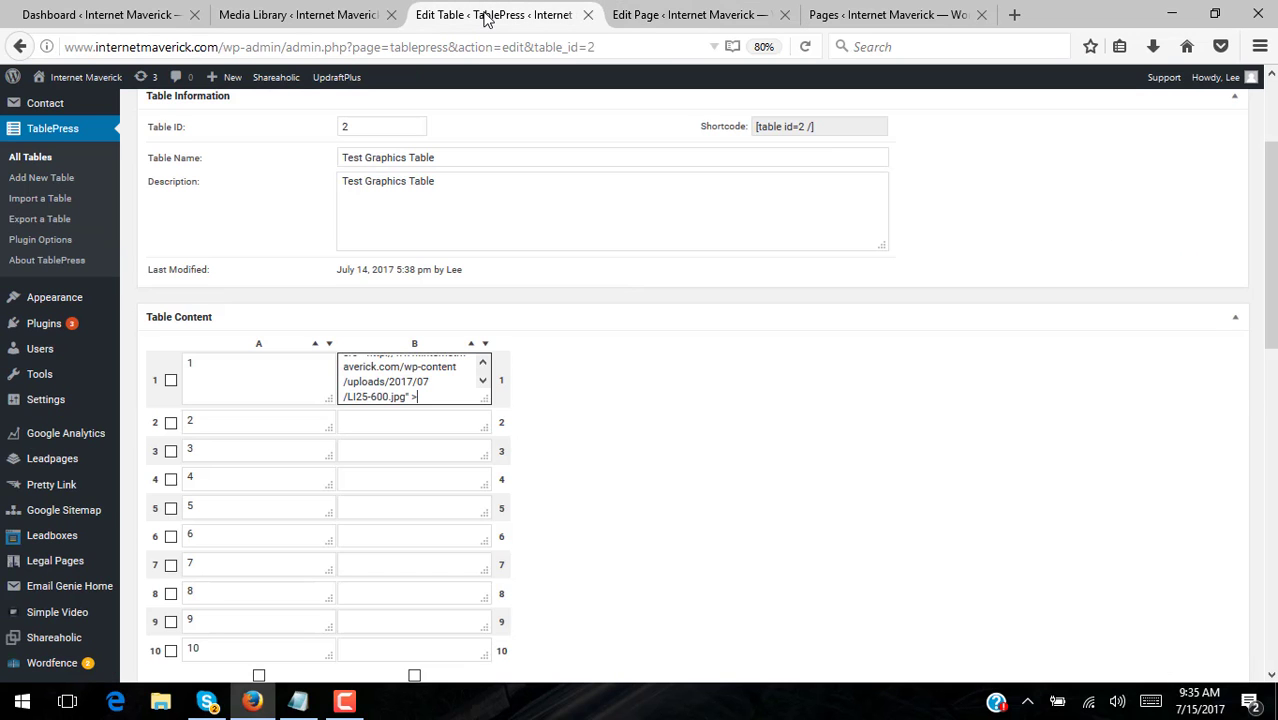
pyautogui.scroll(3, 1000, 211)
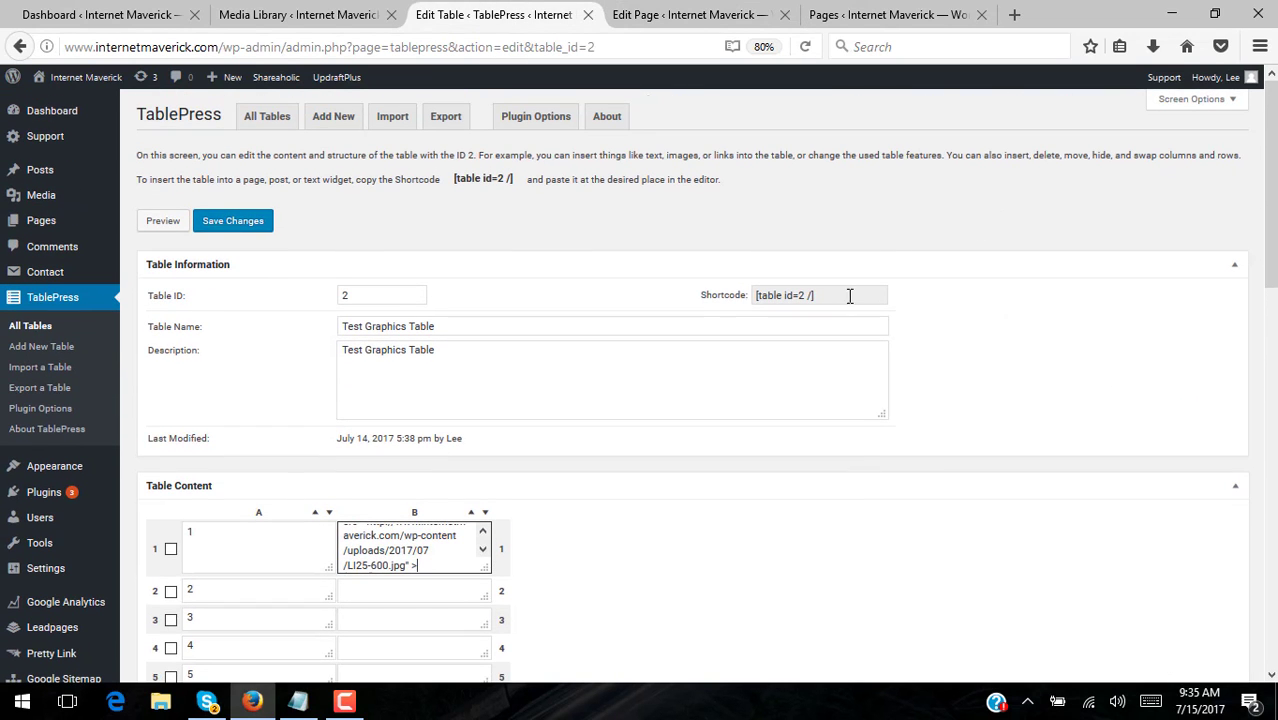
pyautogui.click(819, 295)
pyautogui.hotkey('ctrl', 'c')
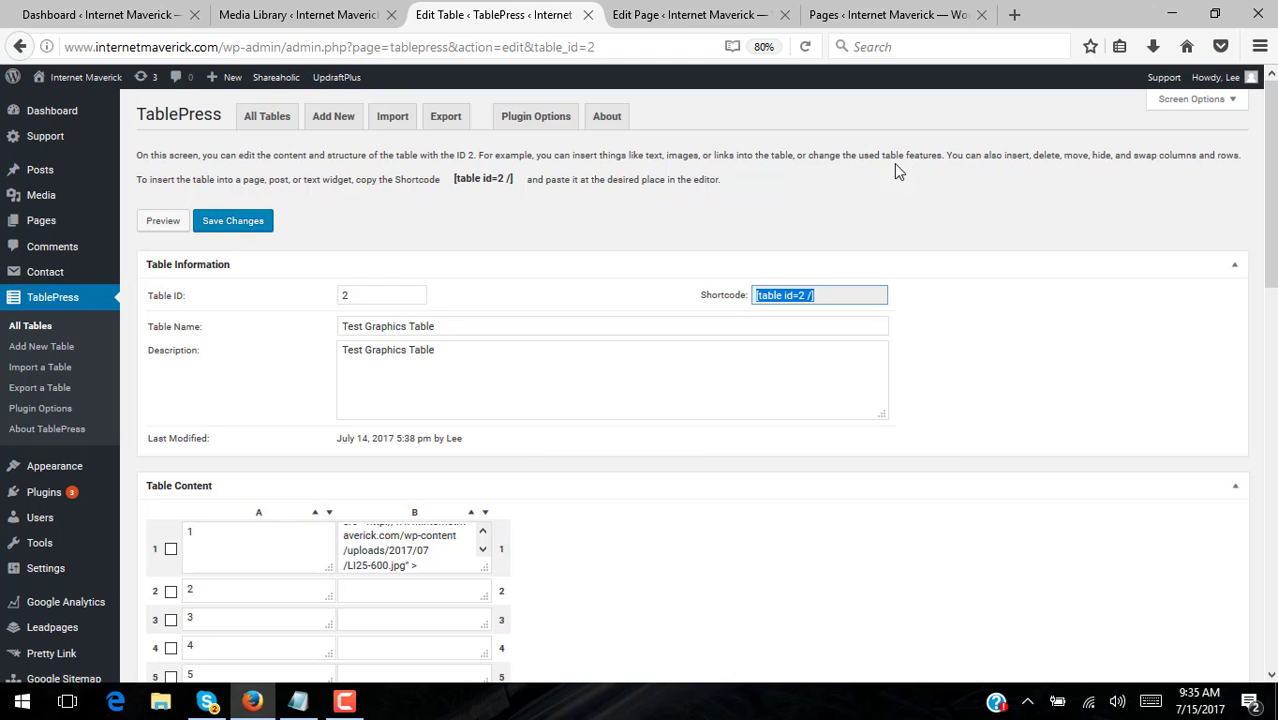
pyautogui.click(690, 15)
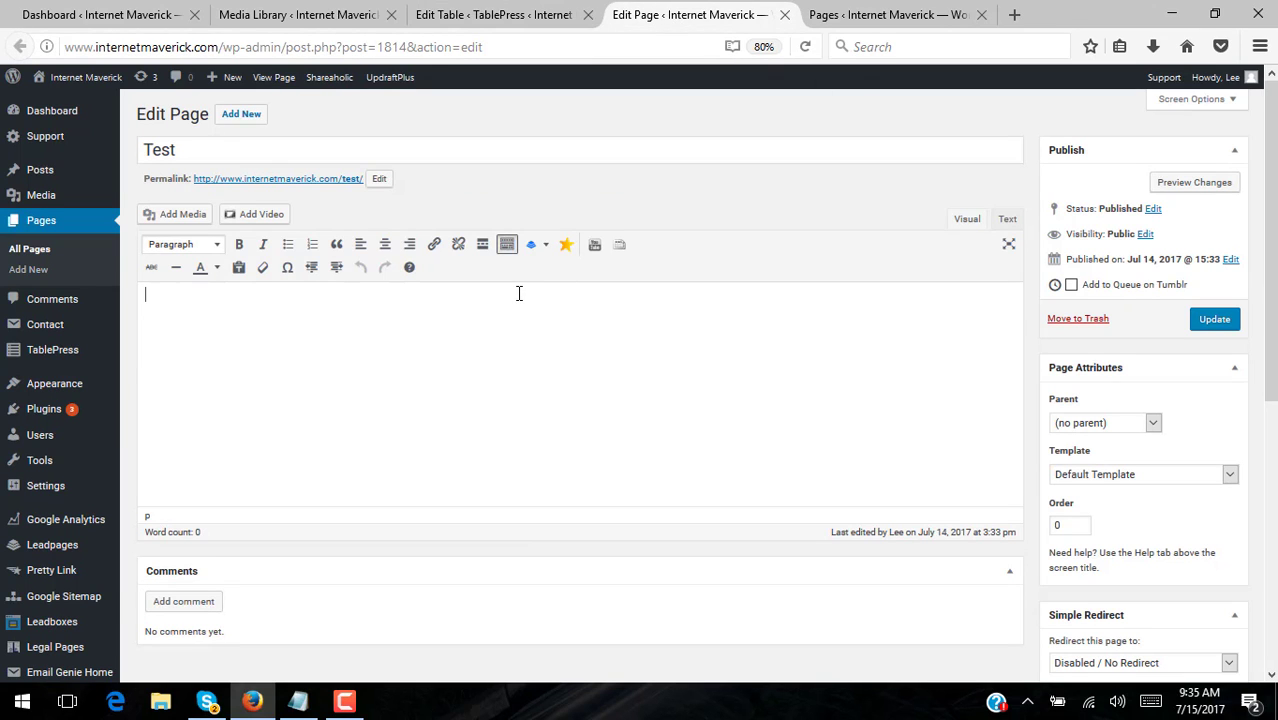
pyautogui.write('Pick Any Of The Following:')
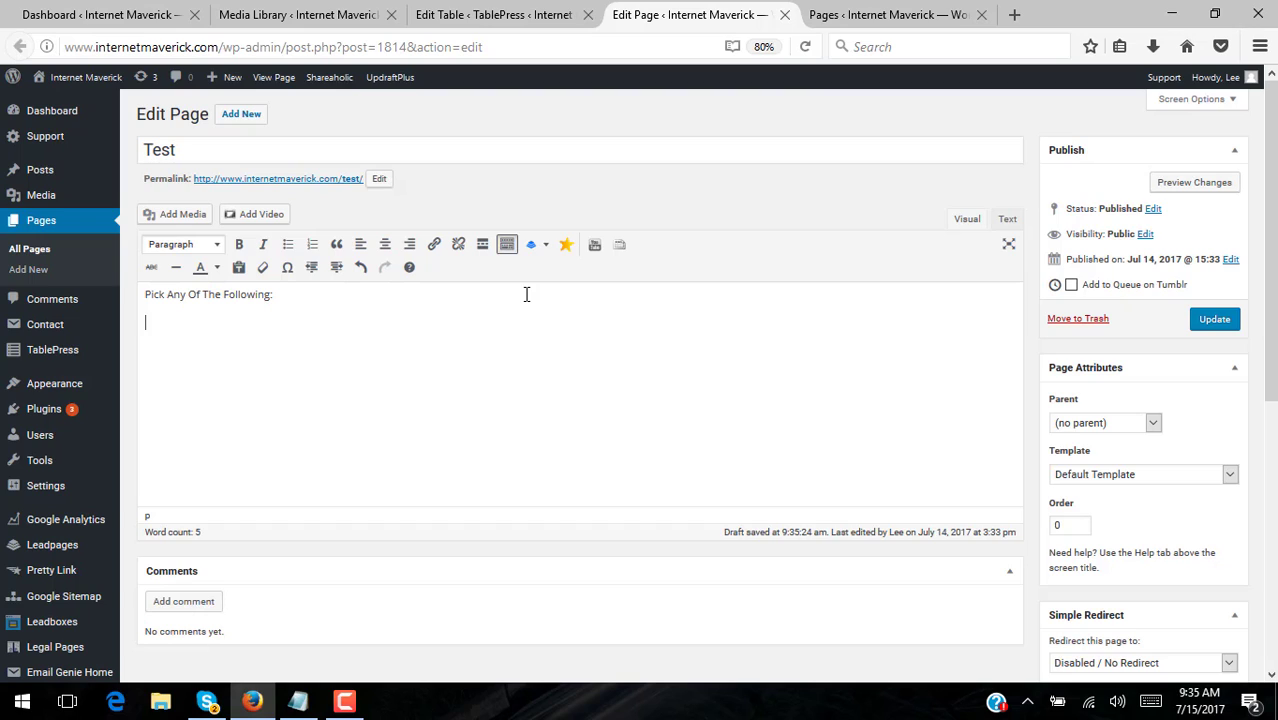
pyautogui.hotkey('ctrl', 'v')
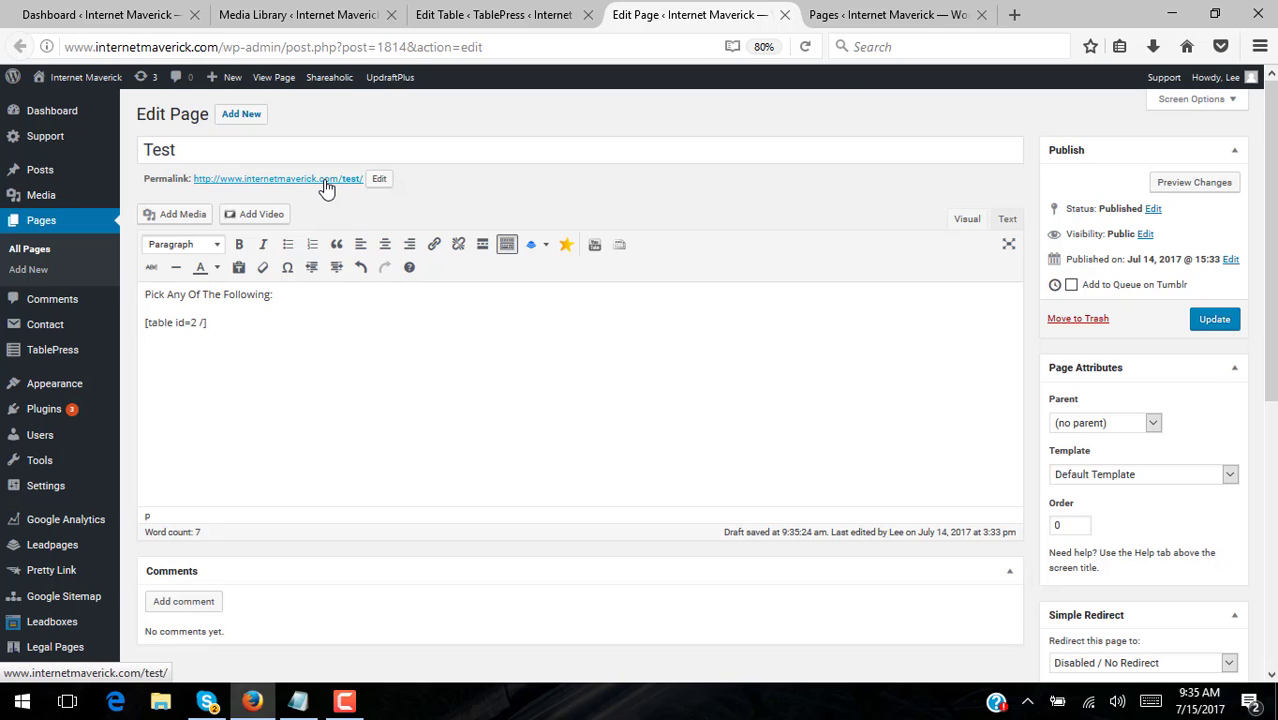
# - Close the extra Pages tab and click Update to publish the Test page
pyautogui.click(880, 15)
pyautogui.click(725, 18)
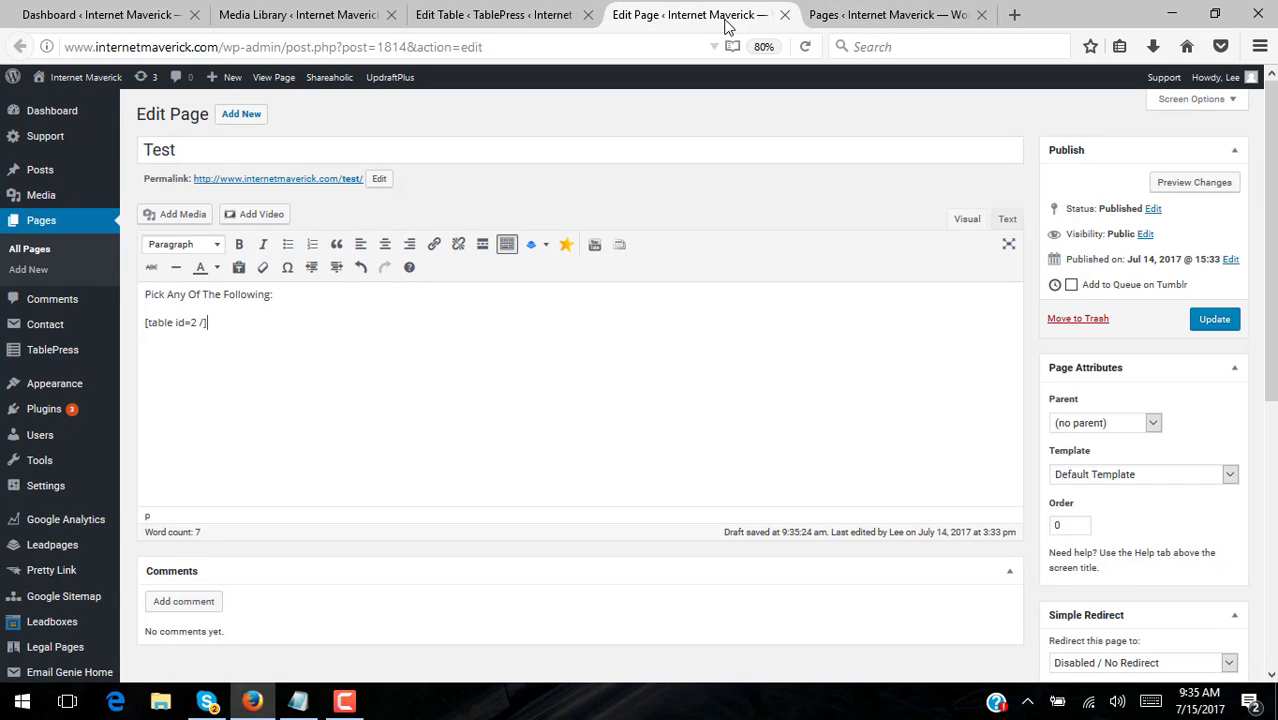
pyautogui.click(983, 16)
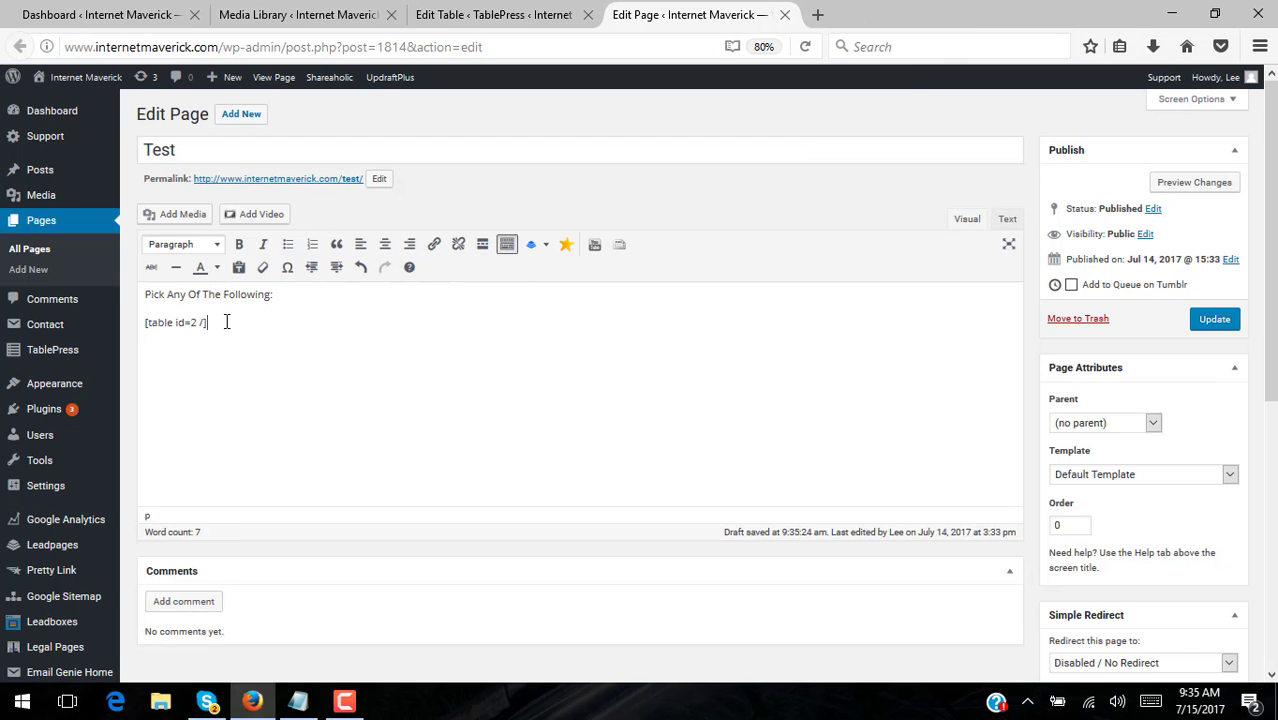
pyautogui.click(493, 18)
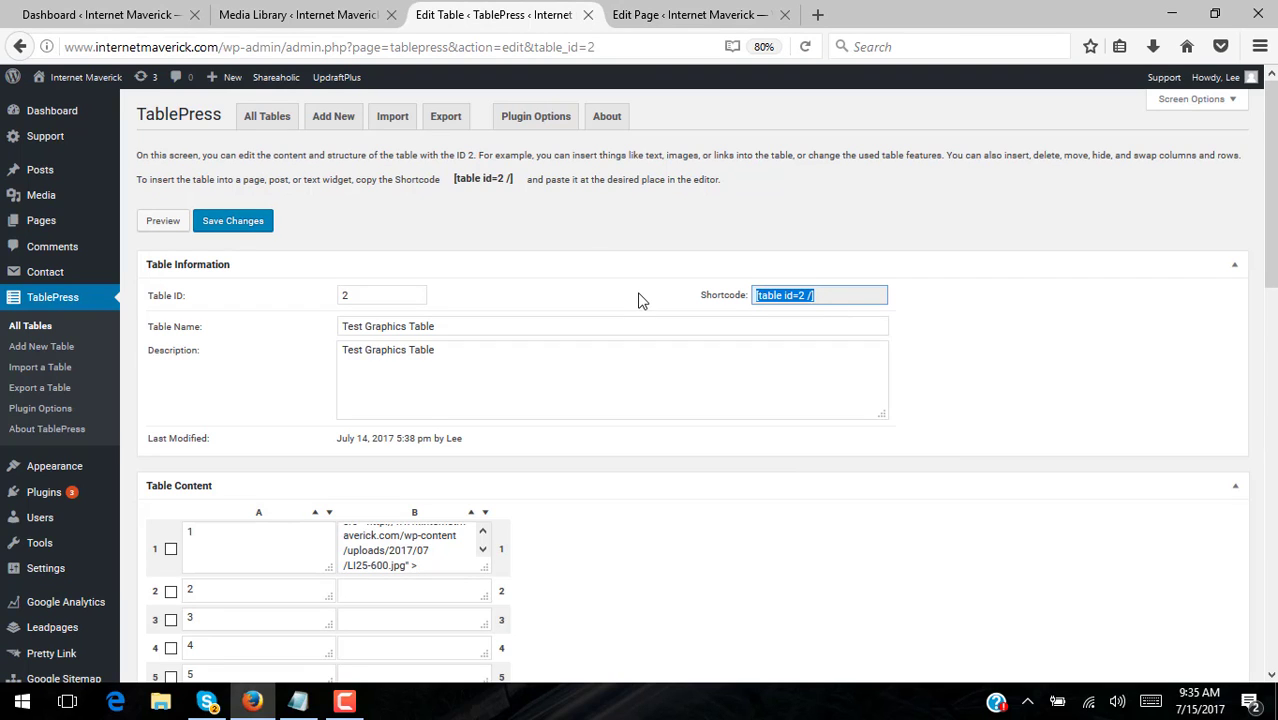
pyautogui.moveTo(517, 181); pyautogui.dragTo(434, 180)
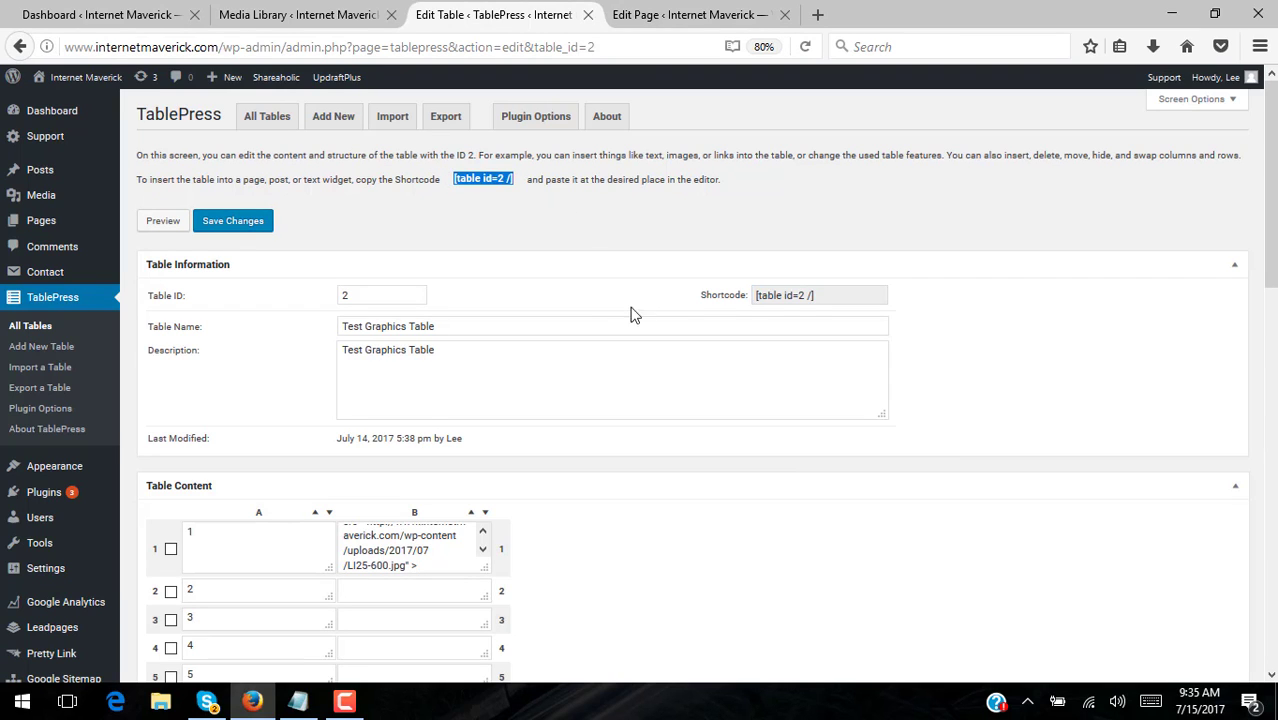
pyautogui.click(690, 14)
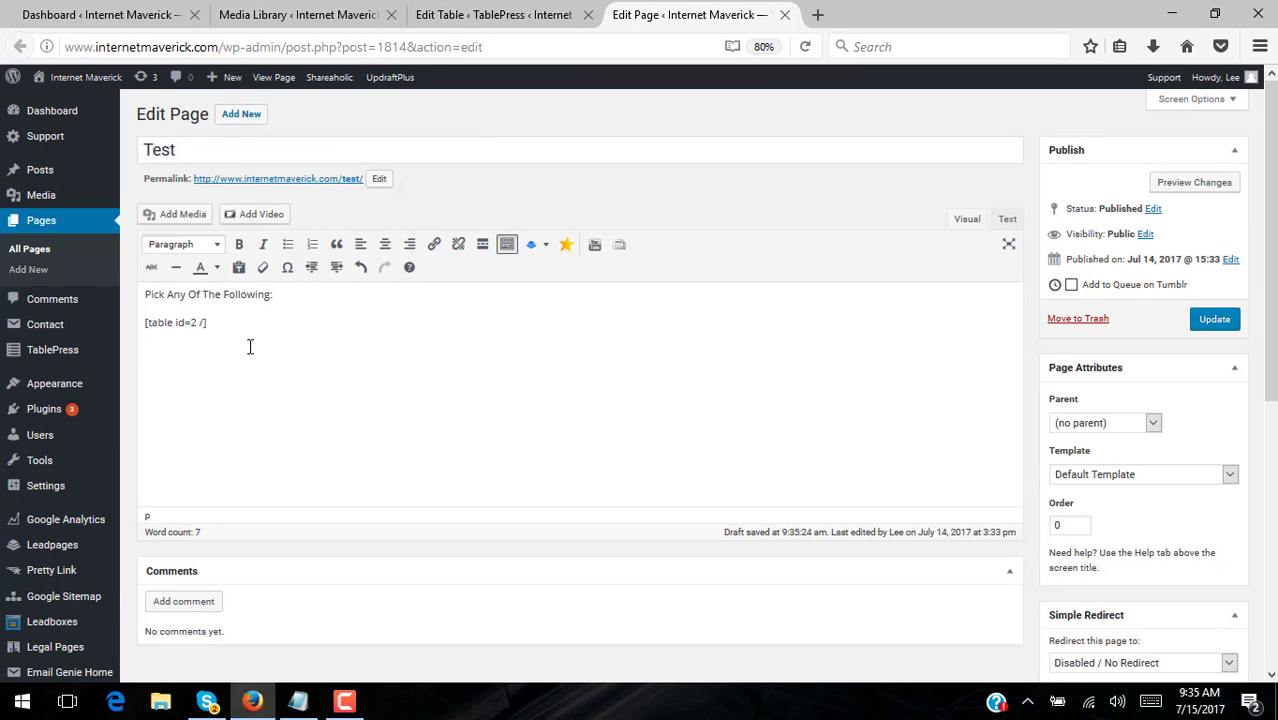
pyautogui.click(1218, 320)
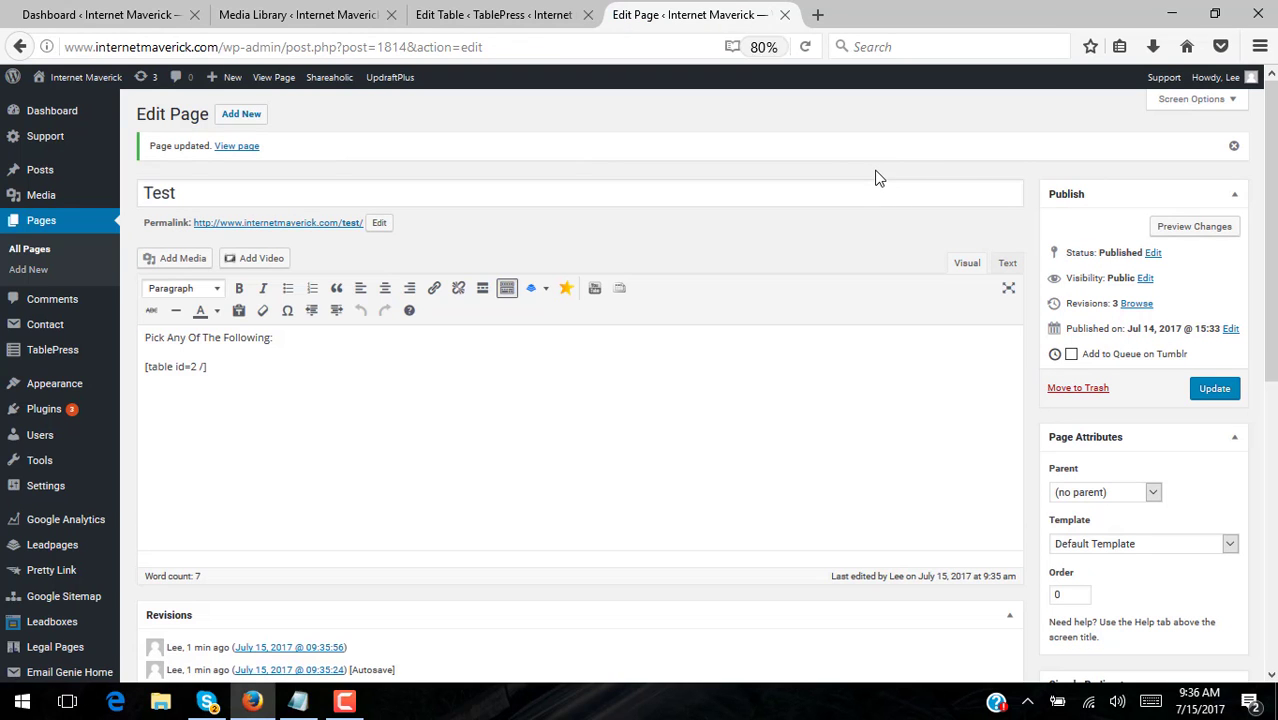
# - Open the Test page permalink in a new tab to see row 1's waterfall image, then return to the table editor
pyautogui.rightClick(270, 222)
pyautogui.click(345, 237)
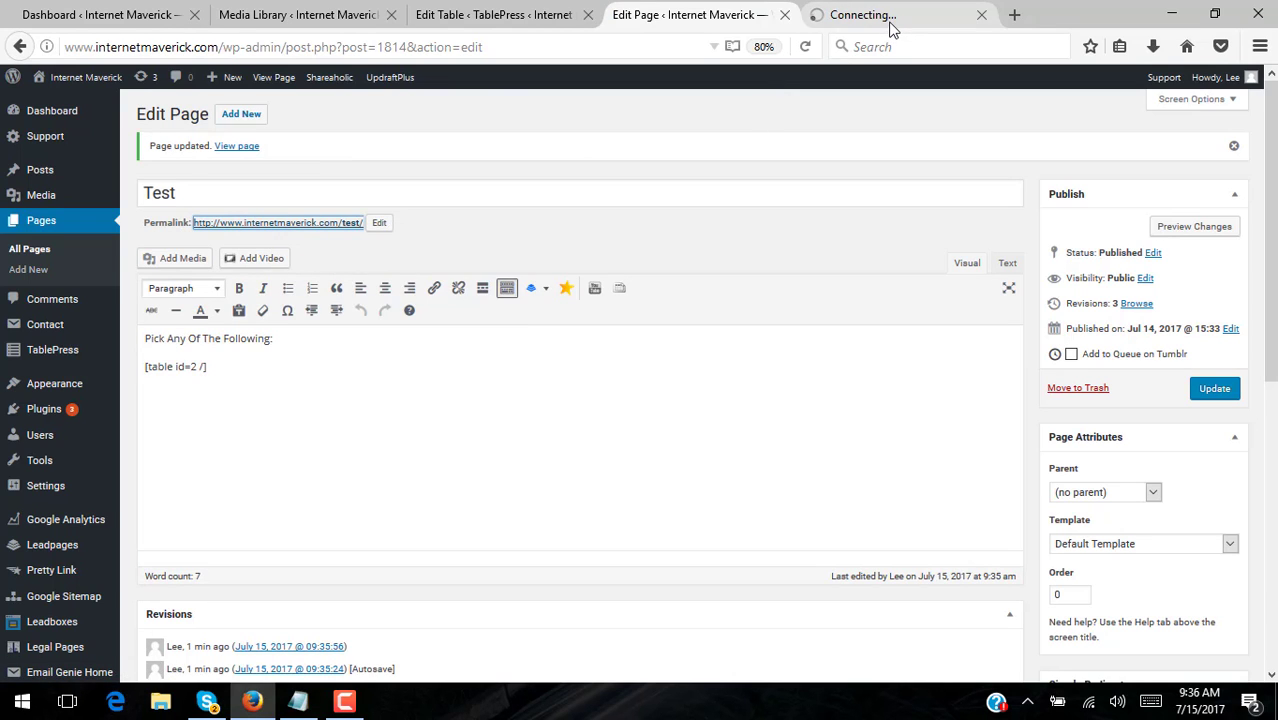
pyautogui.click(890, 22)
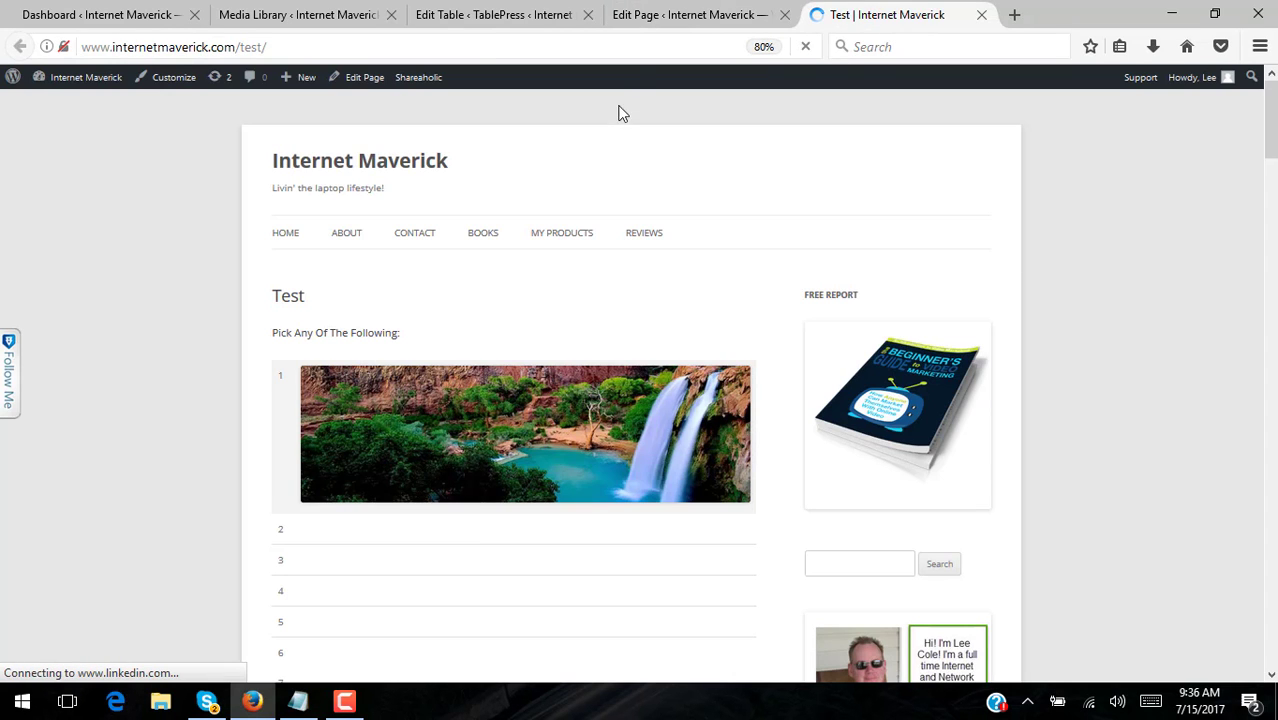
pyautogui.click(513, 24)
pyautogui.scroll(-3, 707, 405)
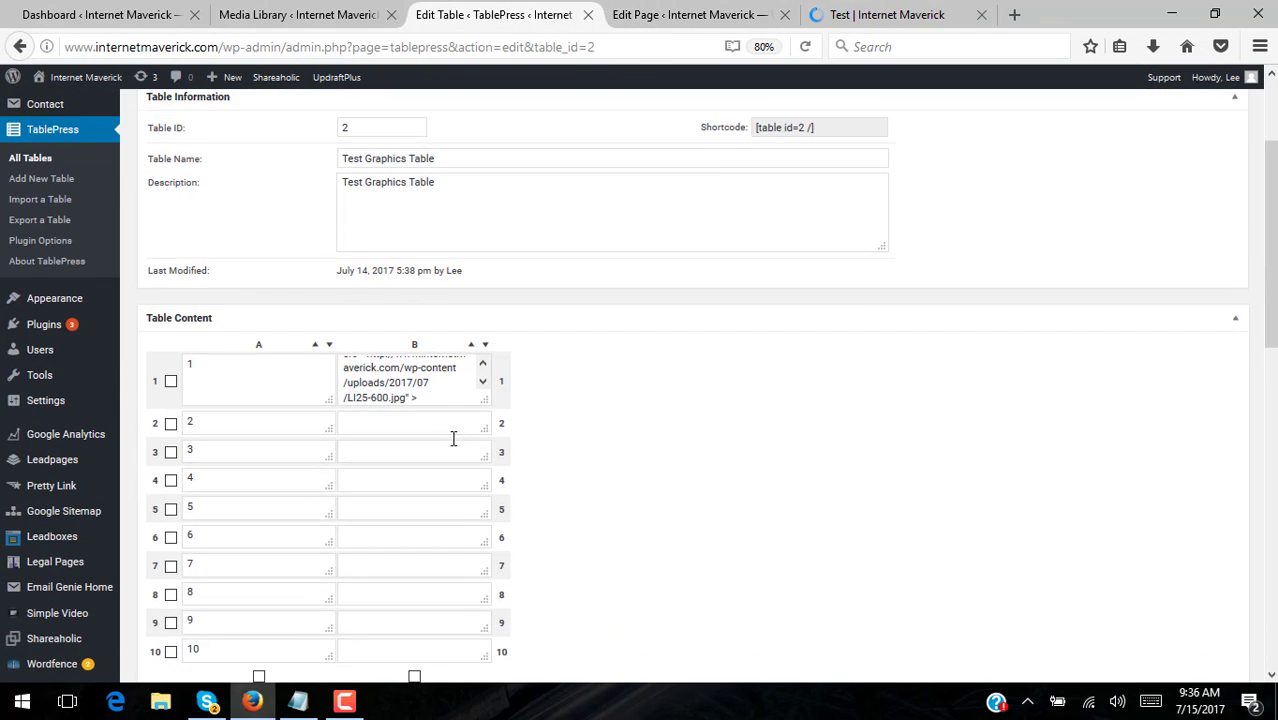
# - Select and copy the LI25-600.jpg image tag from cell B1
pyautogui.tripleClick(454, 375)
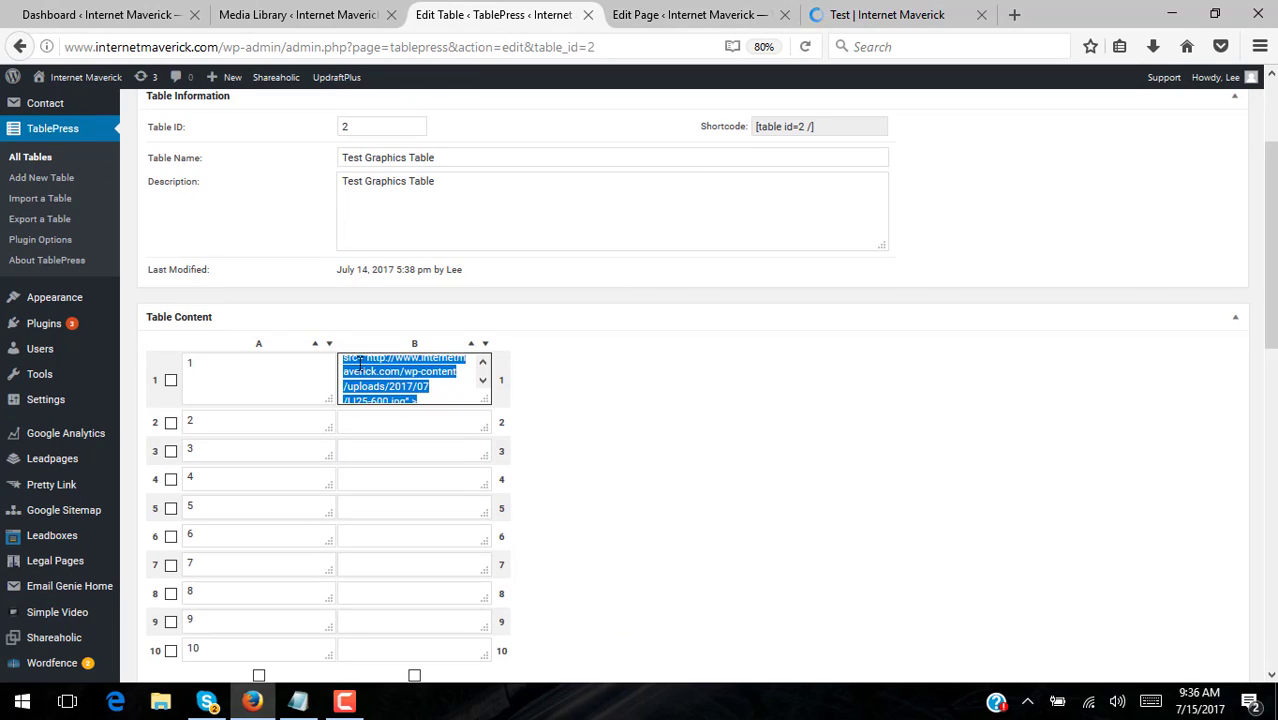
pyautogui.click(421, 371)
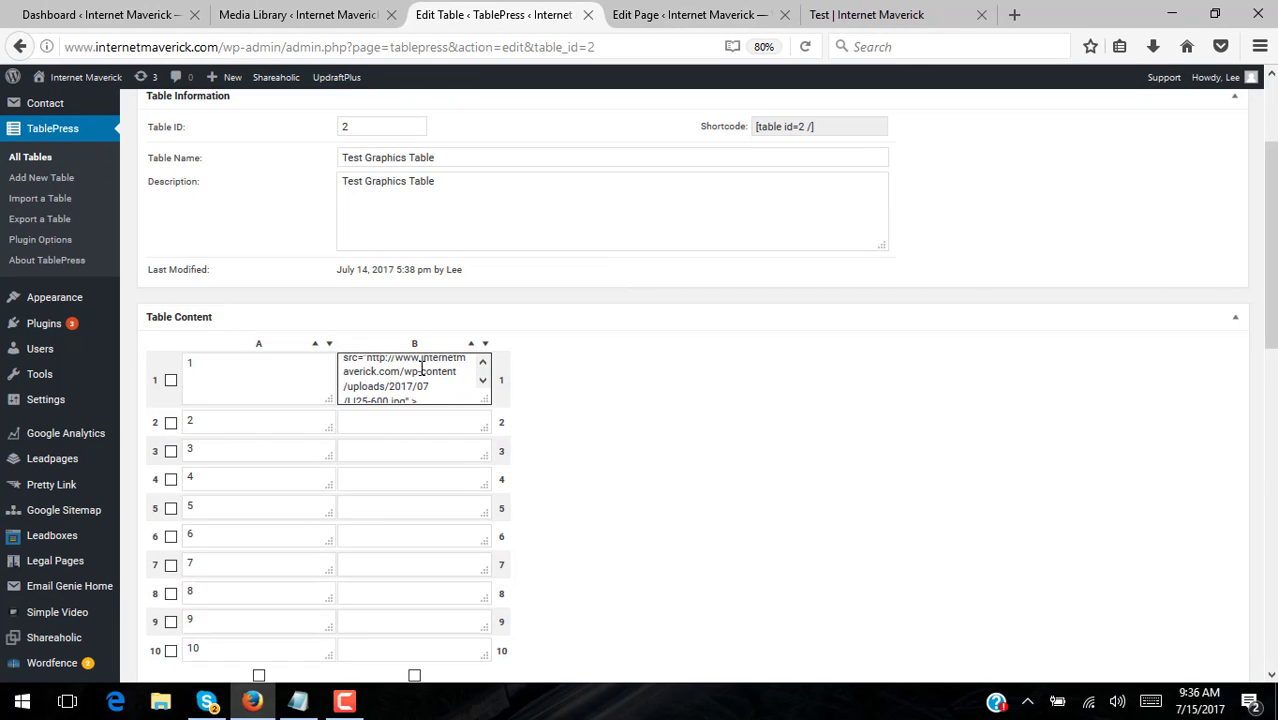
pyautogui.rightClick(421, 371)
pyautogui.click(466, 494)
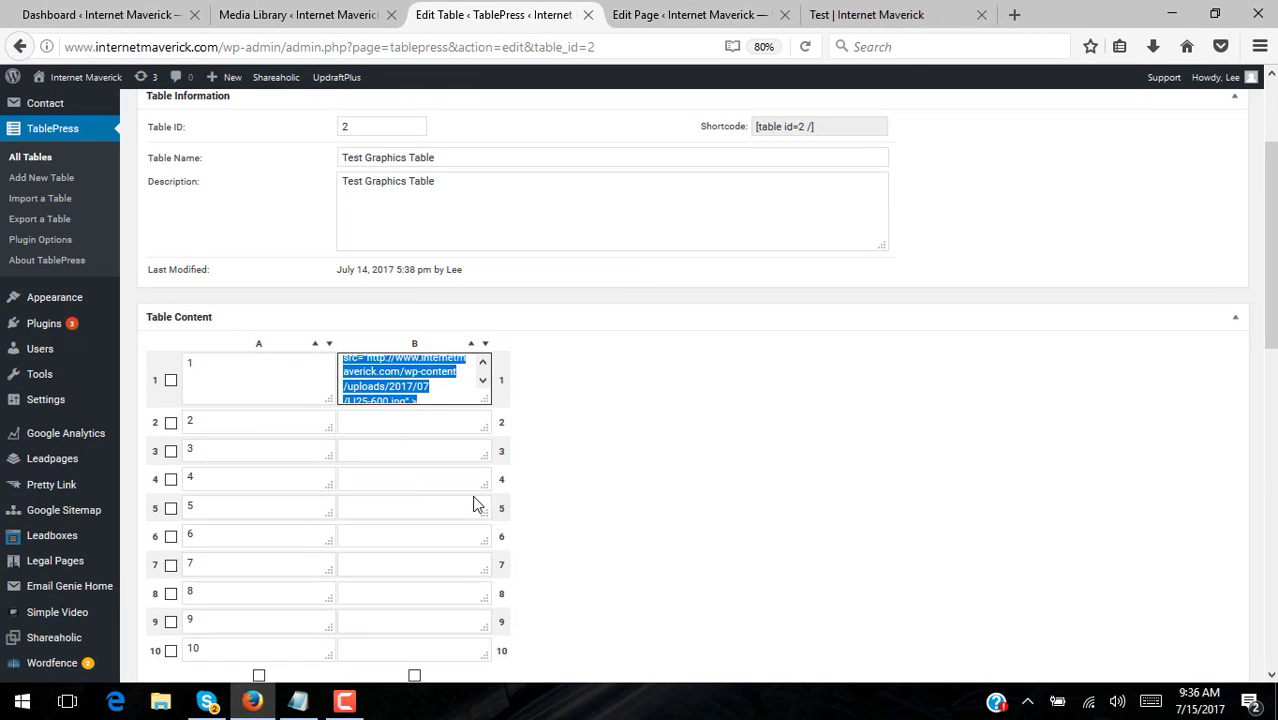
pyautogui.rightClick(380, 359)
pyautogui.click(440, 421)
# - Paste the image tag into each of cells B2 through B10
pyautogui.scroll(-2, 760, 405)
pyautogui.click(444, 340)
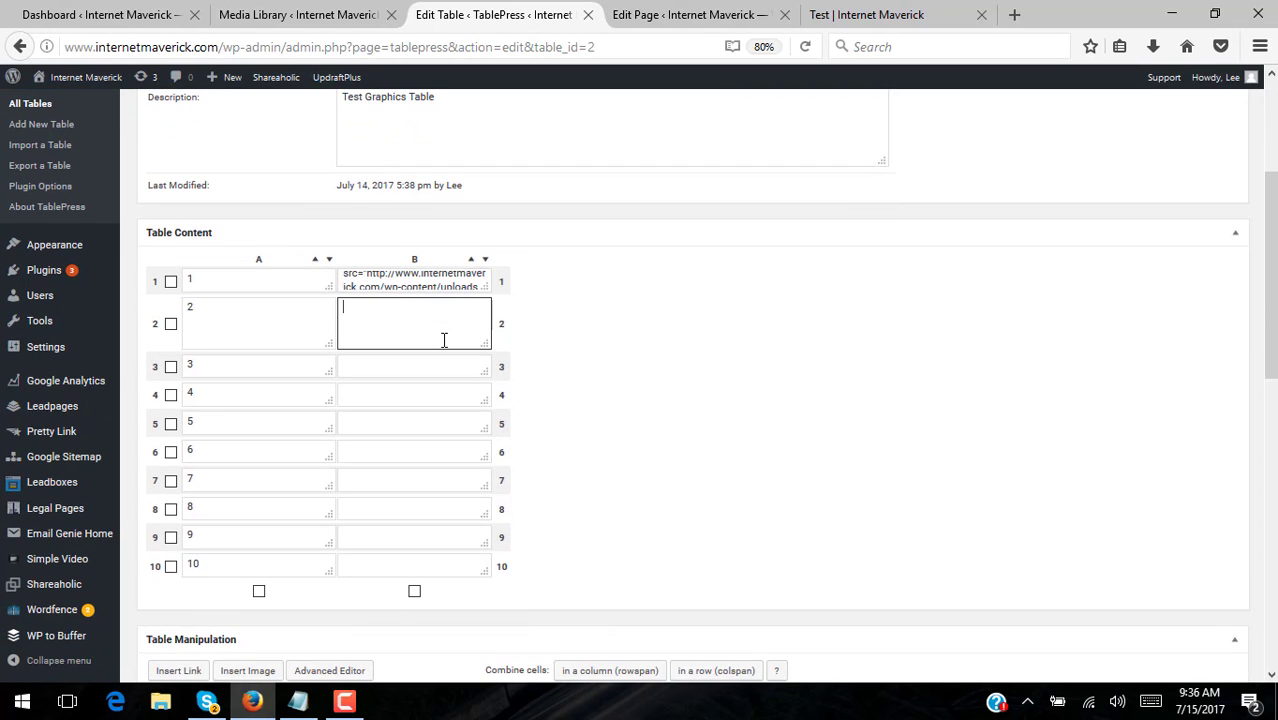
pyautogui.hotkey('ctrl', 'v')
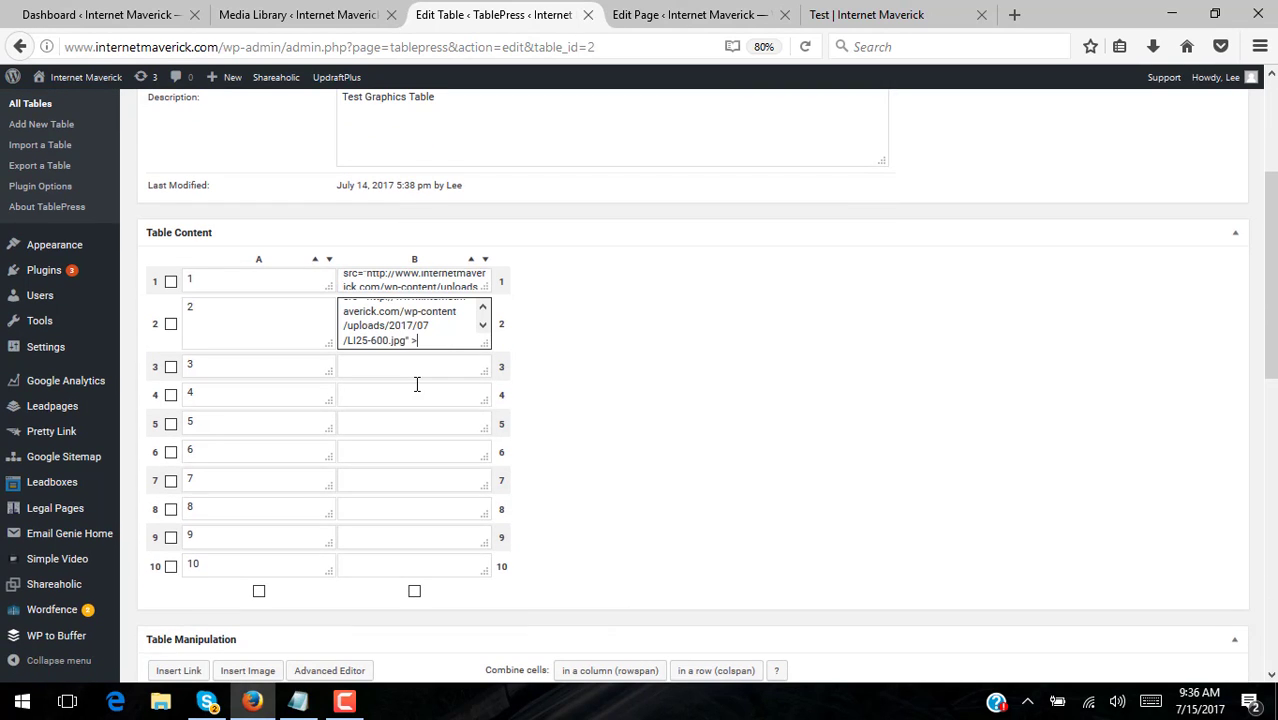
pyautogui.click(418, 372)
pyautogui.hotkey('ctrl', 'v')
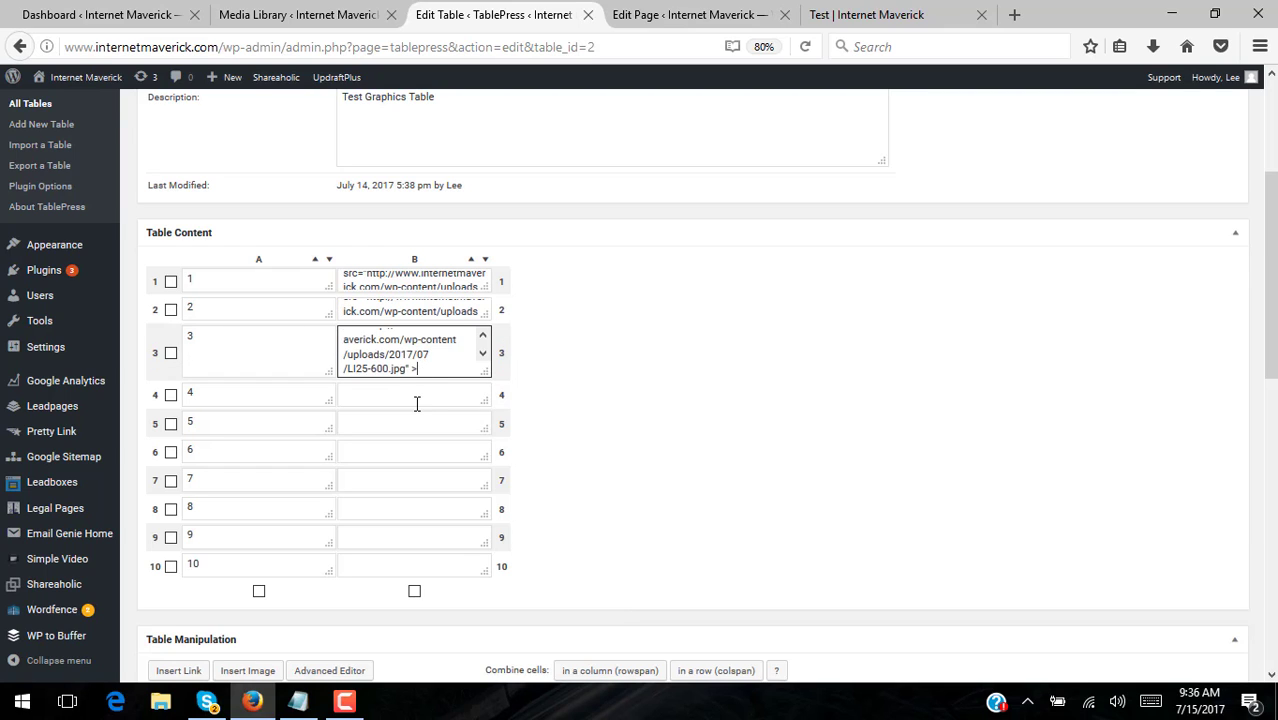
pyautogui.click(417, 403)
pyautogui.hotkey('ctrl', 'v')
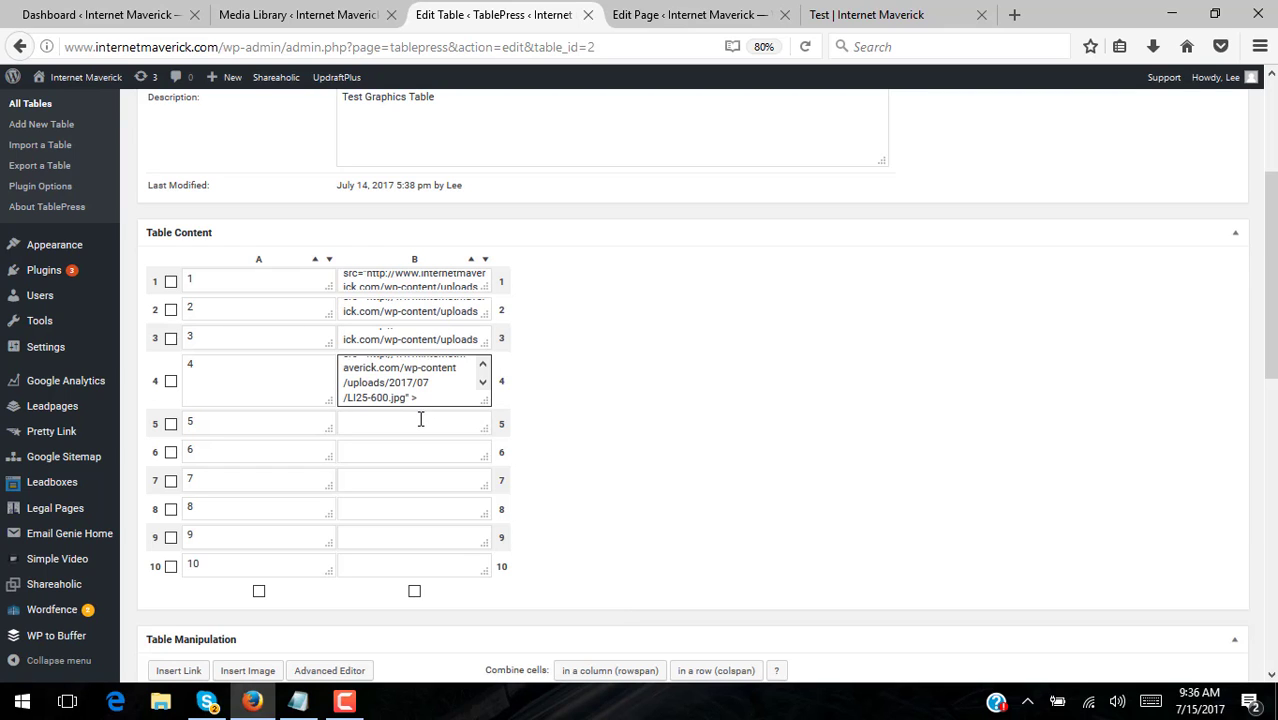
pyautogui.click(419, 420)
pyautogui.hotkey('ctrl', 'v')
pyautogui.click(425, 451)
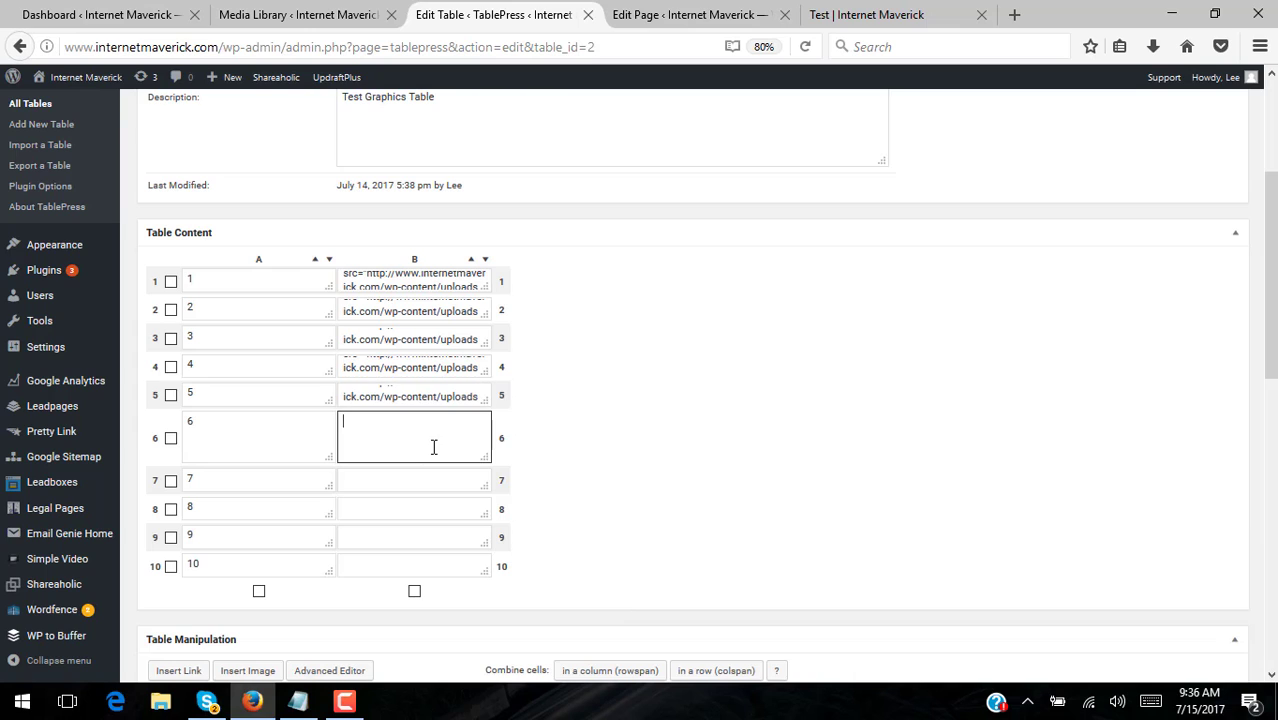
pyautogui.hotkey('ctrl', 'v')
pyautogui.click(432, 486)
pyautogui.hotkey('ctrl', 'v')
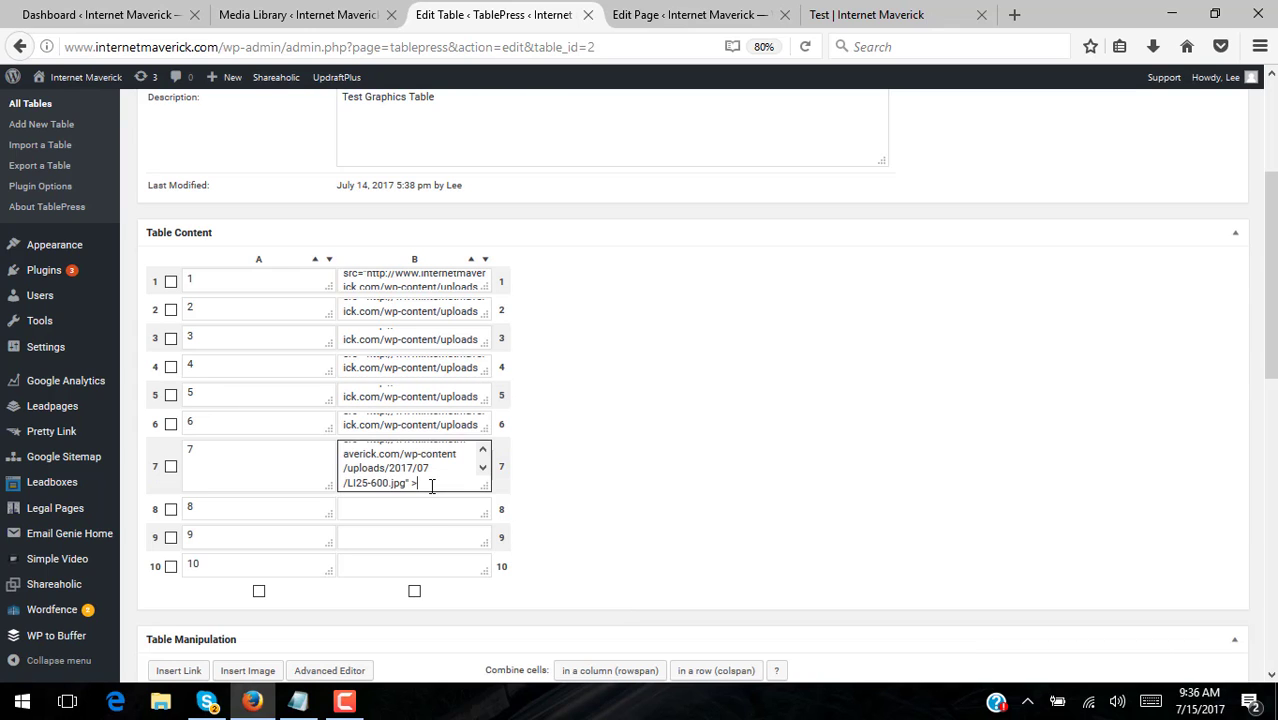
pyautogui.click(421, 506)
pyautogui.hotkey('ctrl', 'v')
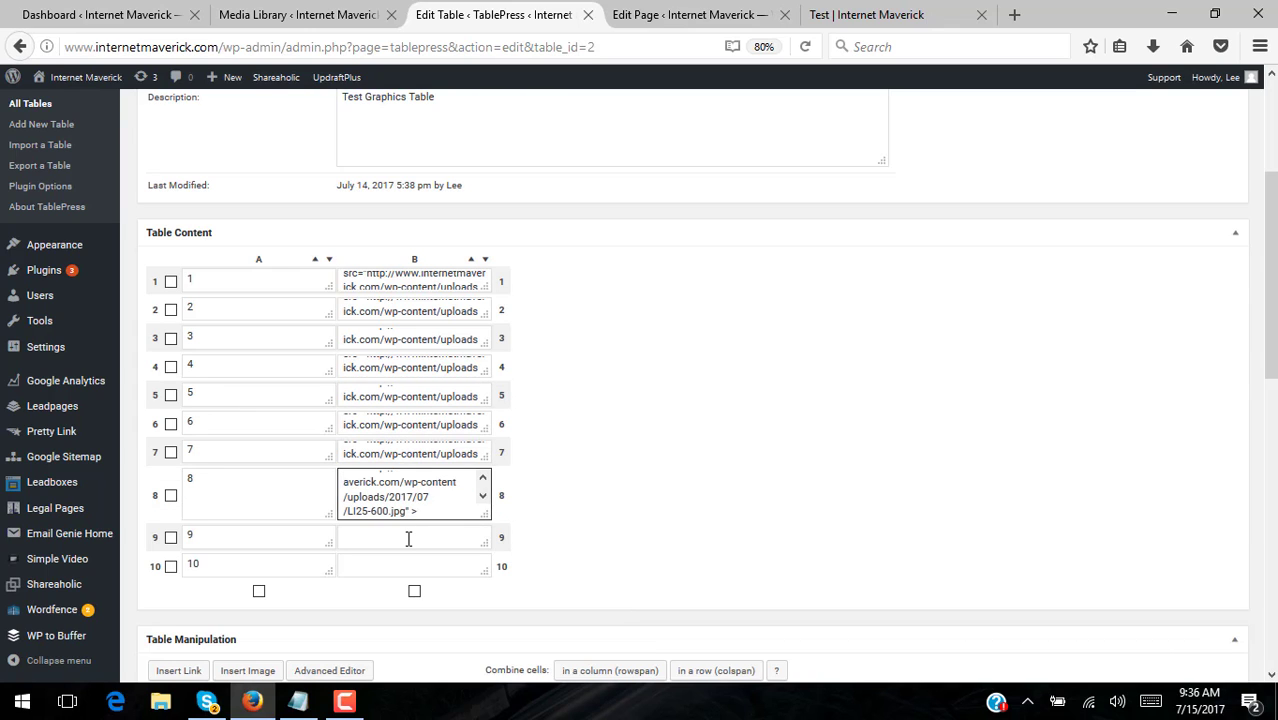
pyautogui.click(408, 539)
pyautogui.hotkey('ctrl', 'v')
pyautogui.click(411, 562)
pyautogui.hotkey('ctrl', 'v')
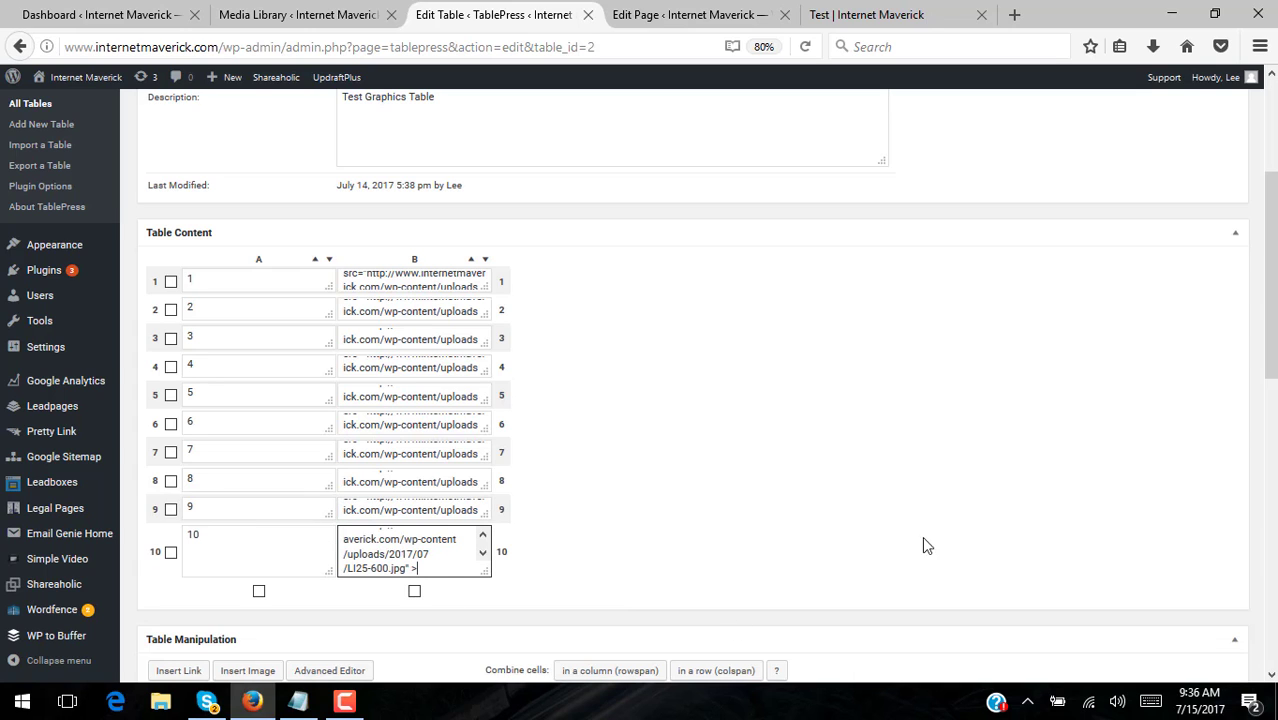
# - Save the changes to the Test Graphics Table
pyautogui.scroll(3, 1266, 300)
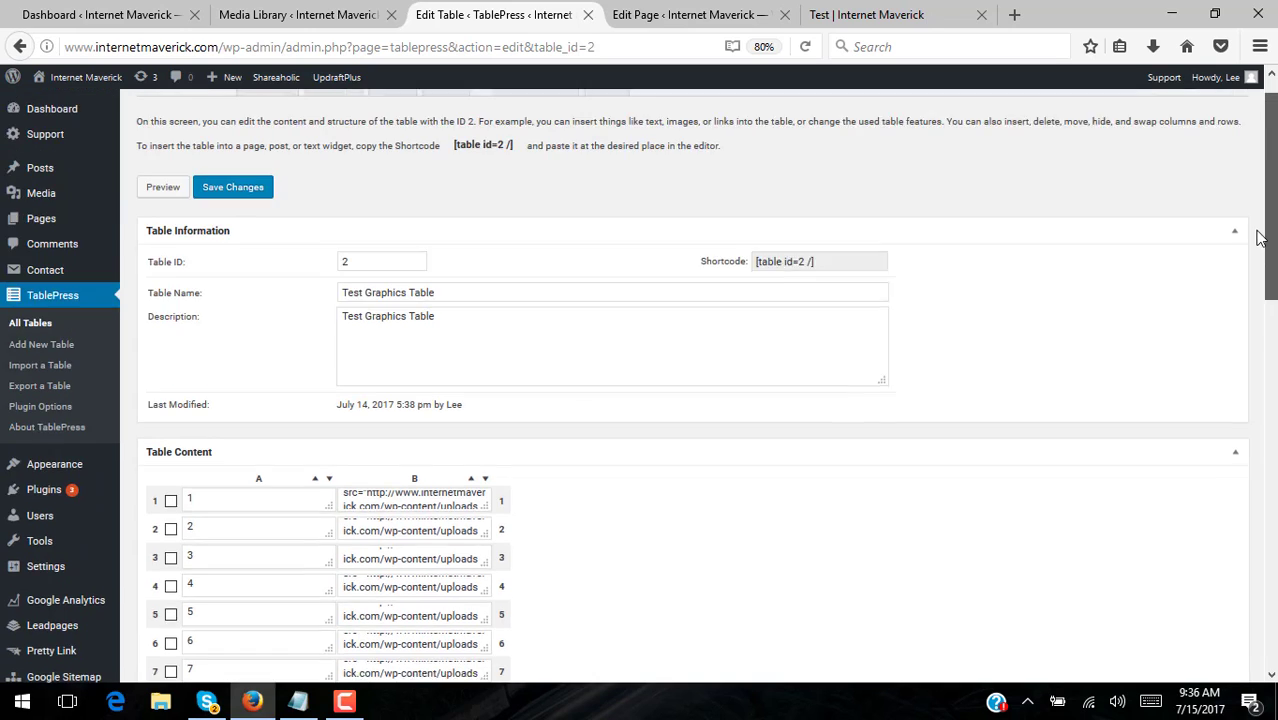
pyautogui.scroll(1, 1261, 237)
pyautogui.click(233, 220)
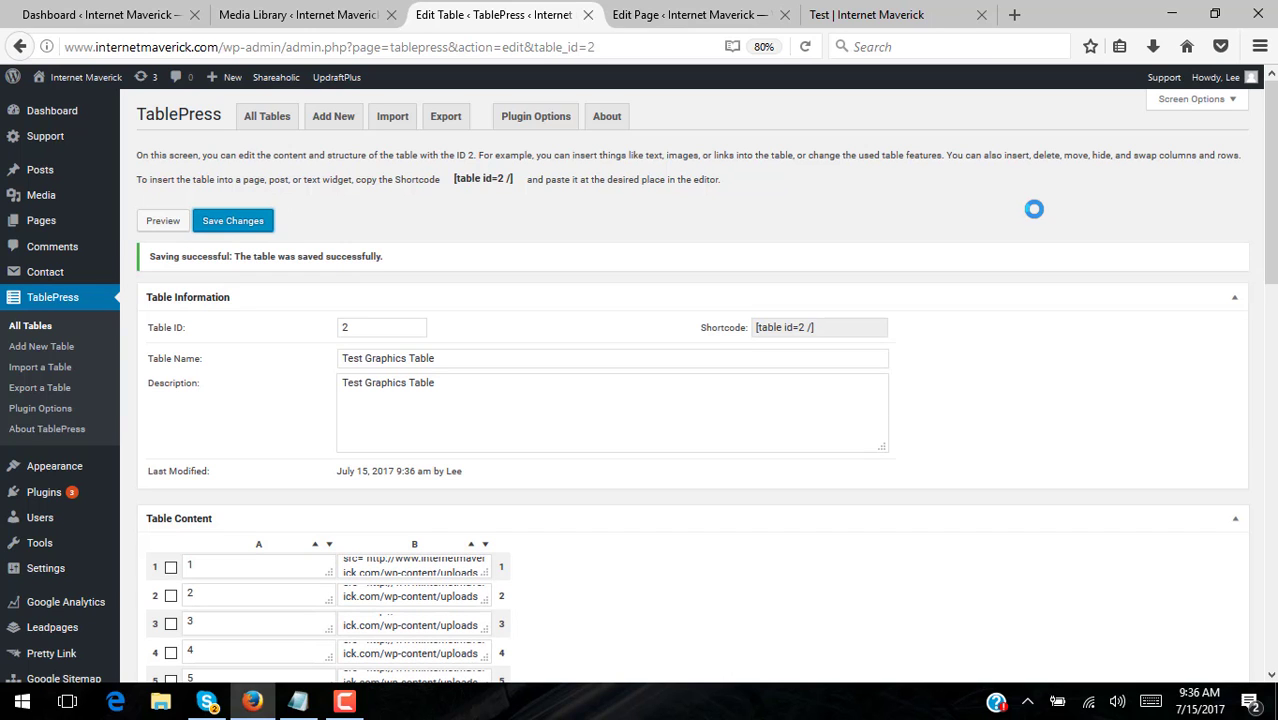
# - Reload the live Test page so the new waterfall images load
pyautogui.click(876, 15)
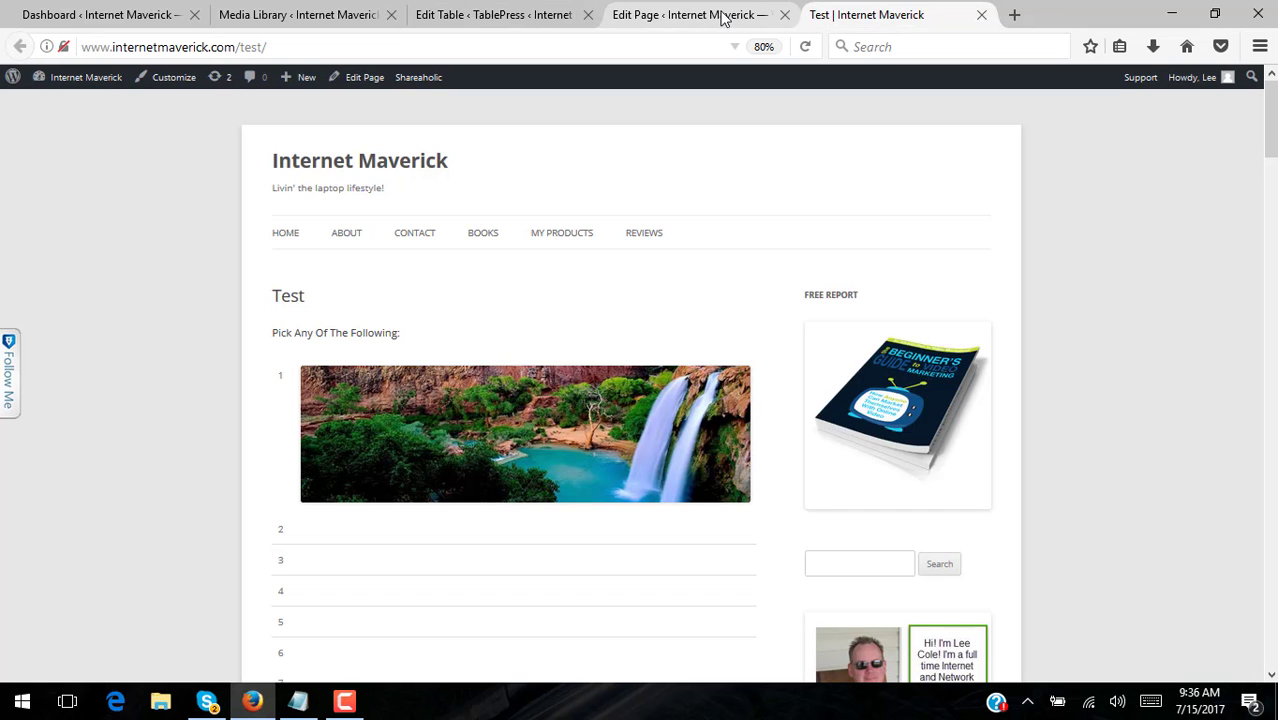
pyautogui.click(805, 46)
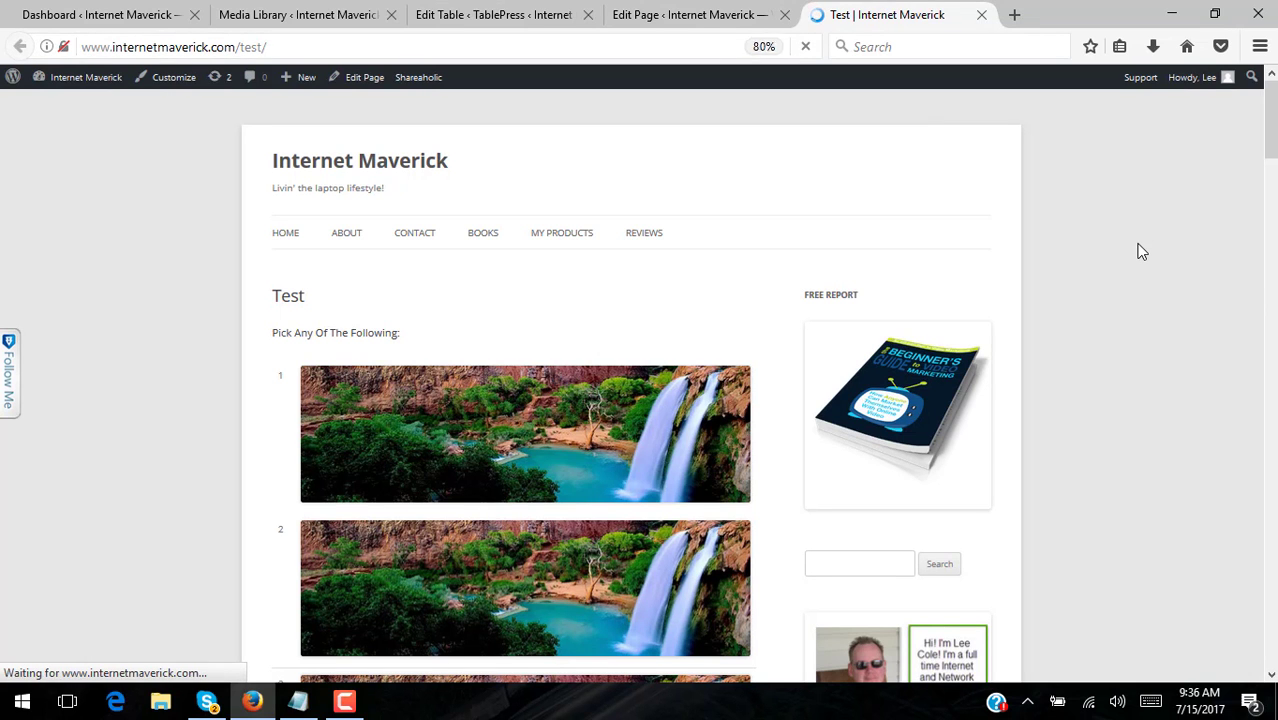
pyautogui.scroll(-18, 630, 380)
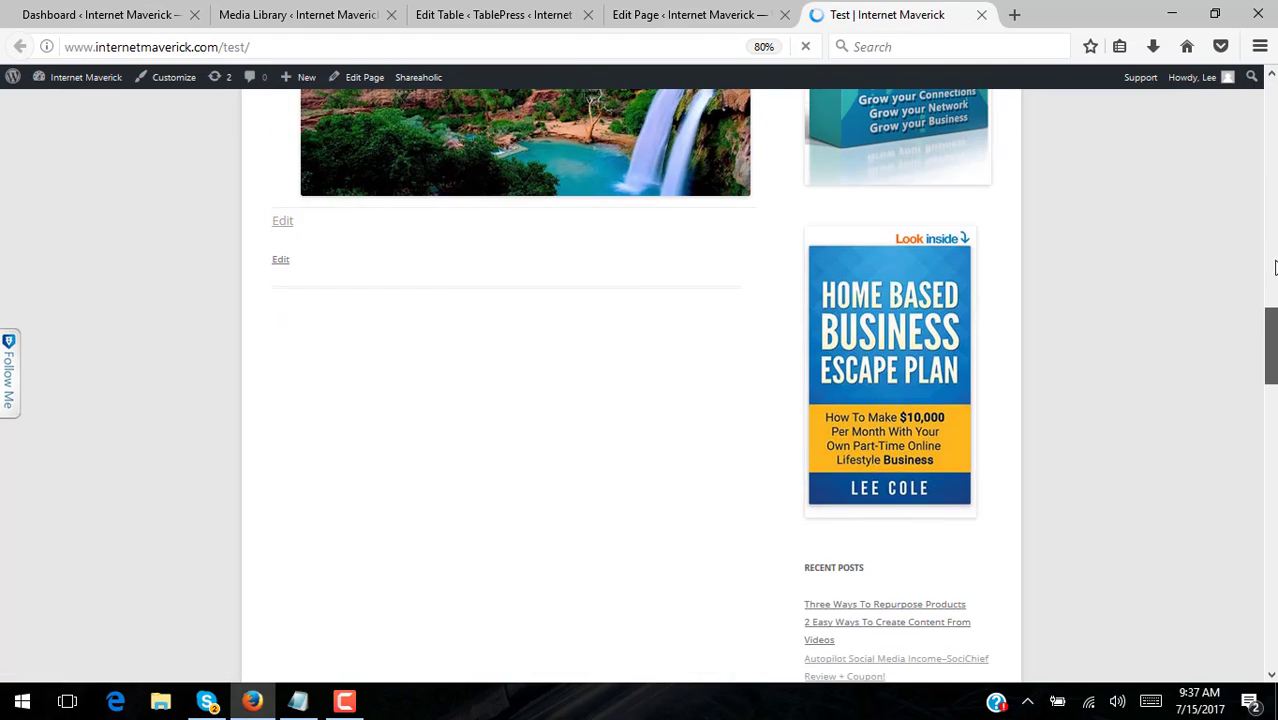
pyautogui.scroll(10, 512, 386)
pyautogui.scroll(5, 534, 380)
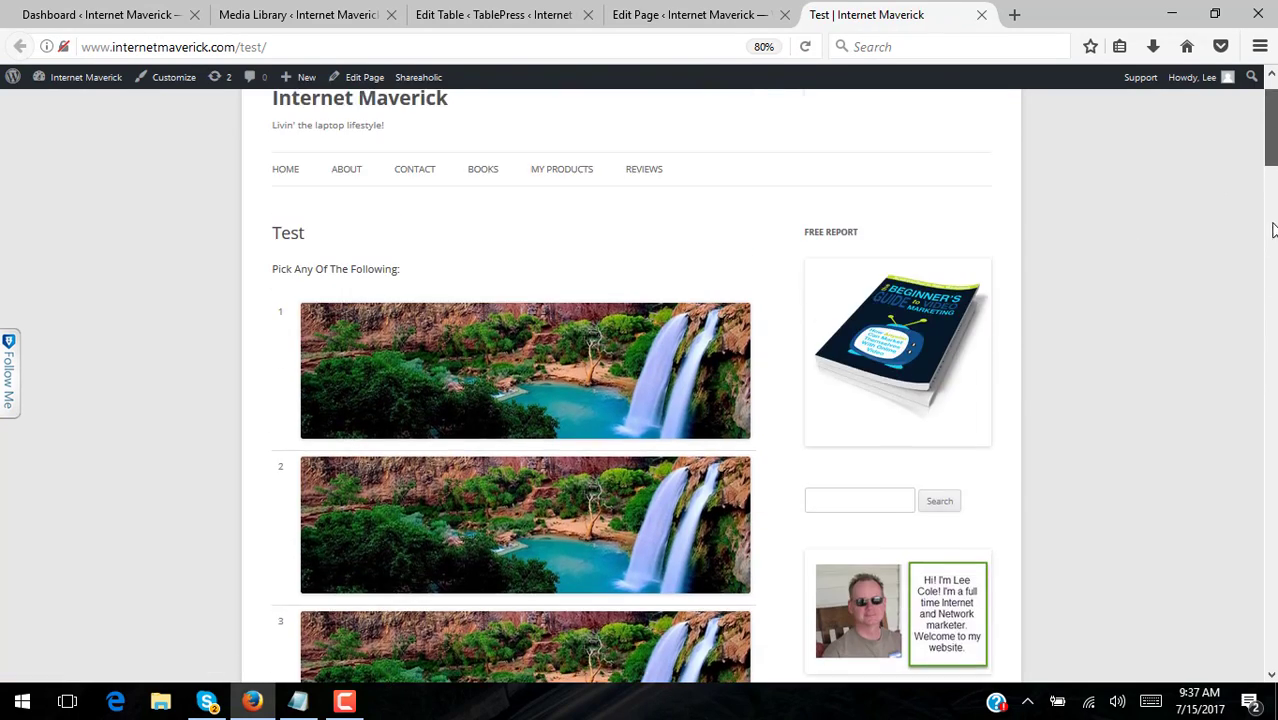
pyautogui.scroll(-15, 534, 380)
pyautogui.scroll(3, 394, 305)
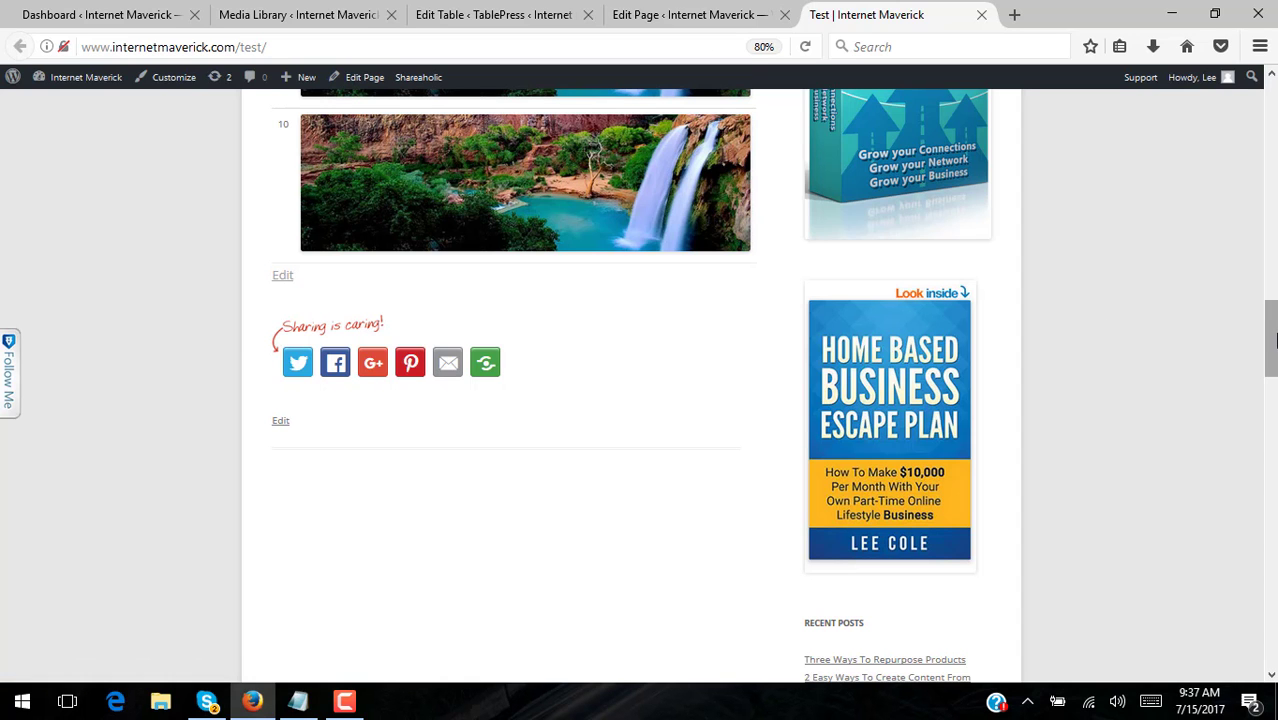
# - Scroll through the table to confirm the photo in rows 1–10, then select the page address
pyautogui.moveTo(1271, 340); pyautogui.dragTo(1271, 112)
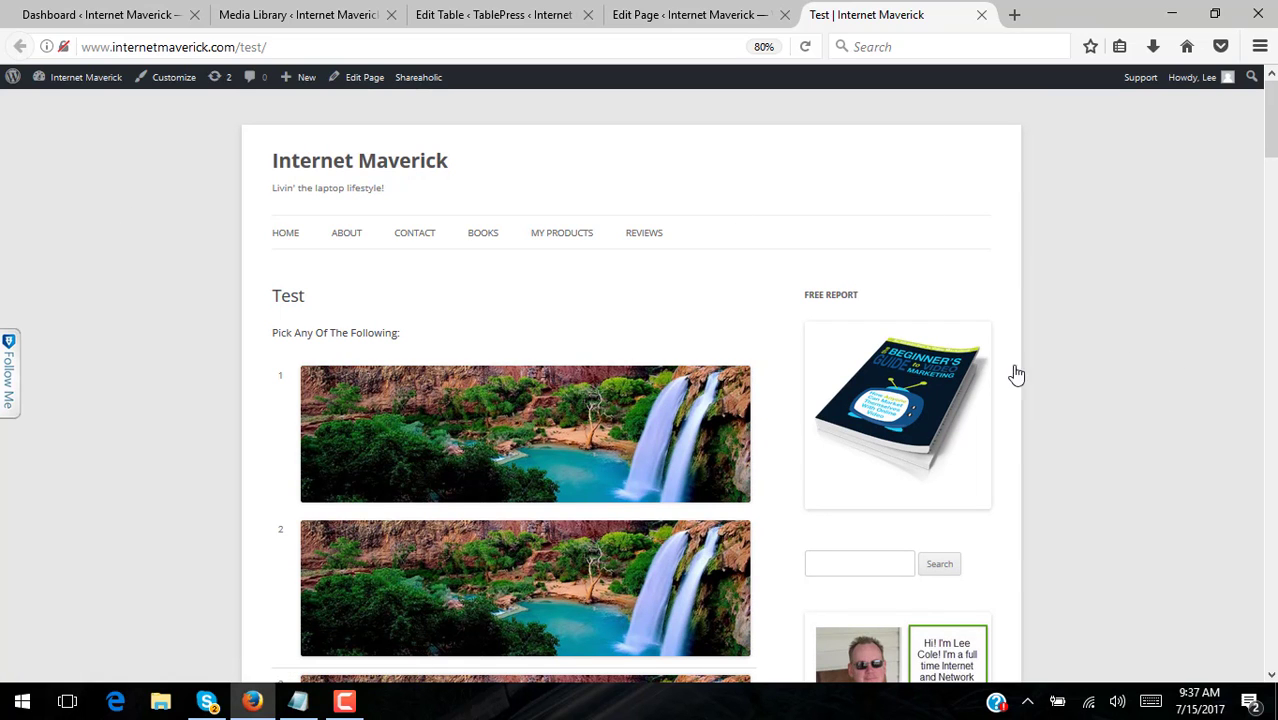
pyautogui.moveTo(1271, 139); pyautogui.dragTo(1270, 268)
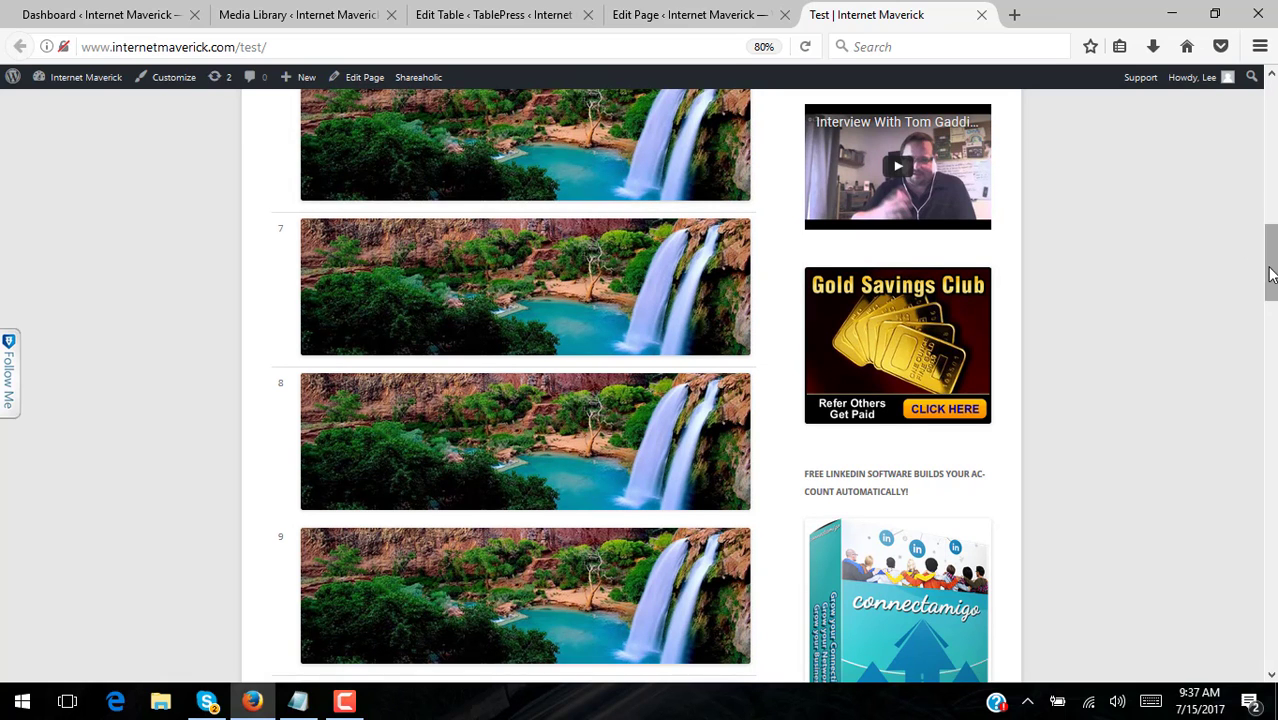
pyautogui.moveTo(1270, 274); pyautogui.dragTo(1272, 138)
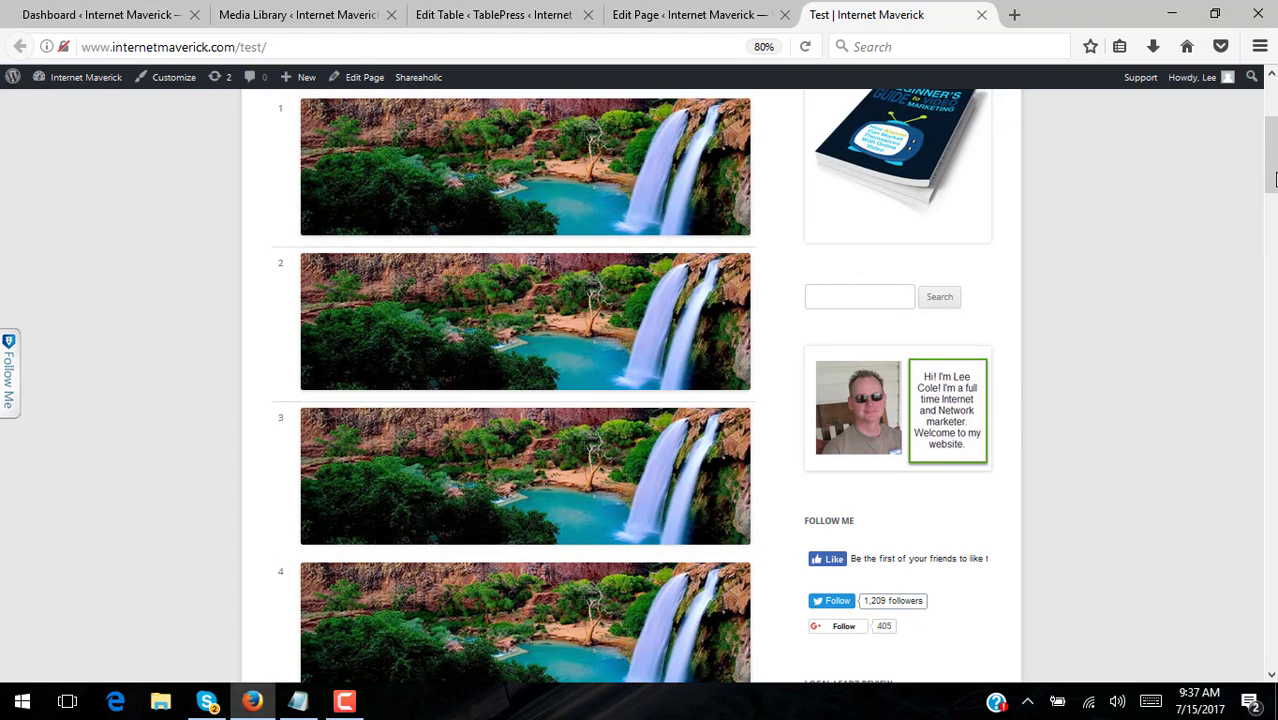
pyautogui.moveTo(1271, 153); pyautogui.dragTo(1232, 126)
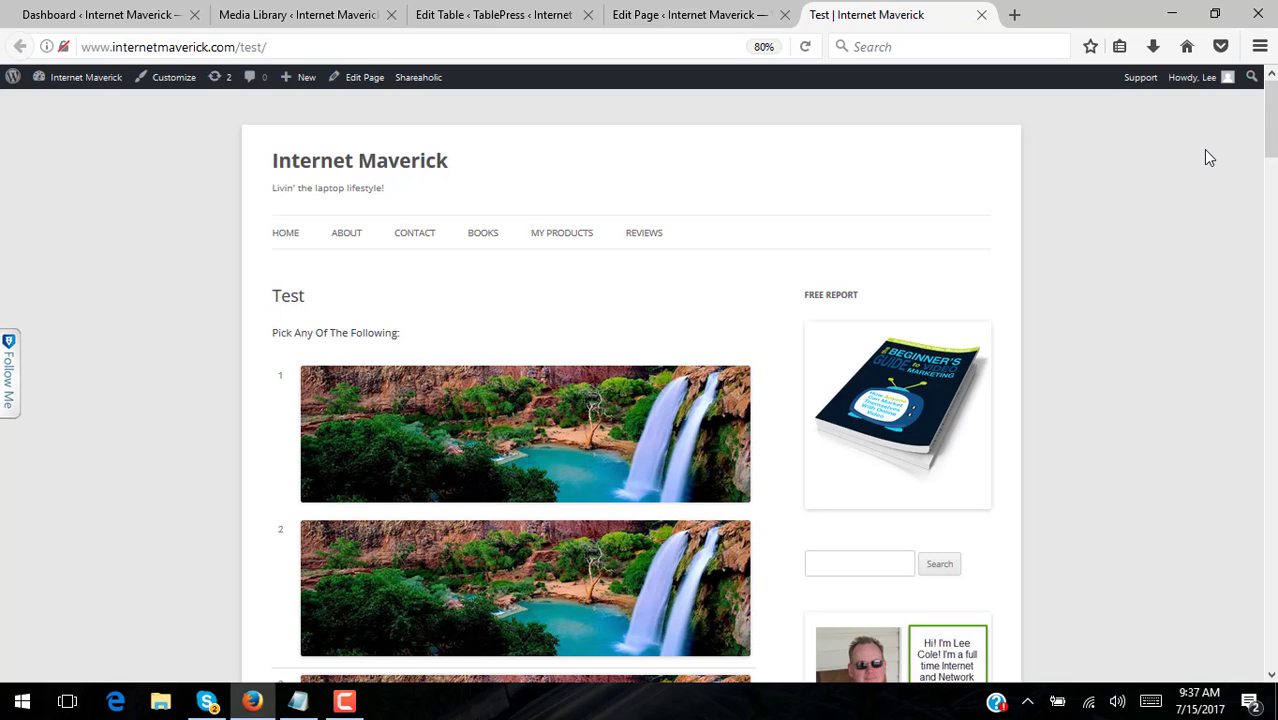
pyautogui.click(294, 47)
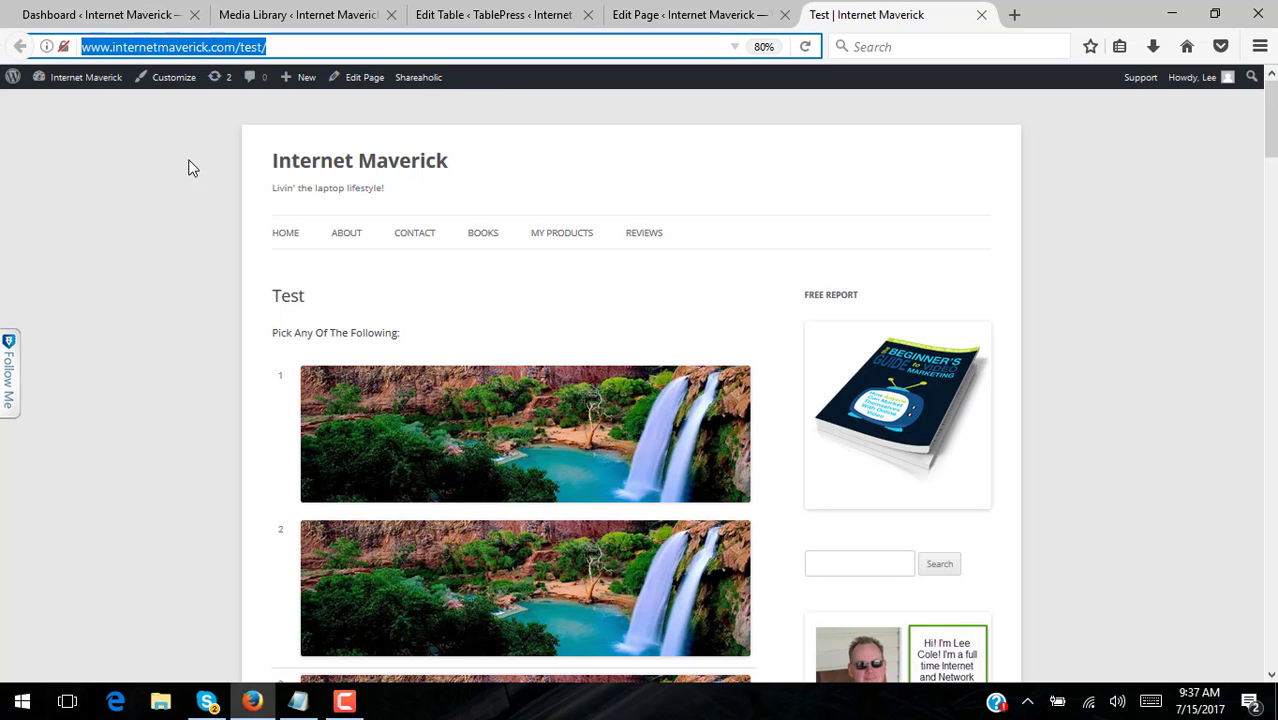
pyautogui.rightClick(195, 47)
pyautogui.click(250, 106)
pyautogui.click(304, 703)
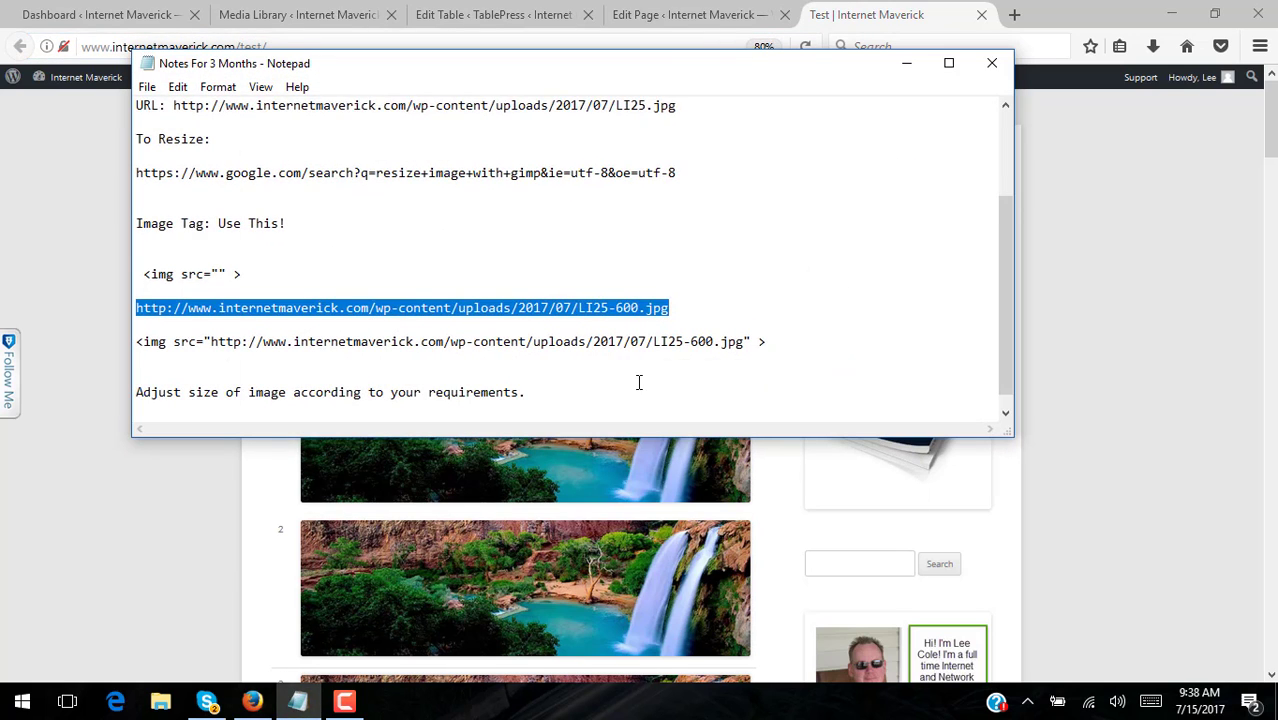
pyautogui.scroll(-1, 633, 385)
pyautogui.click(554, 370)
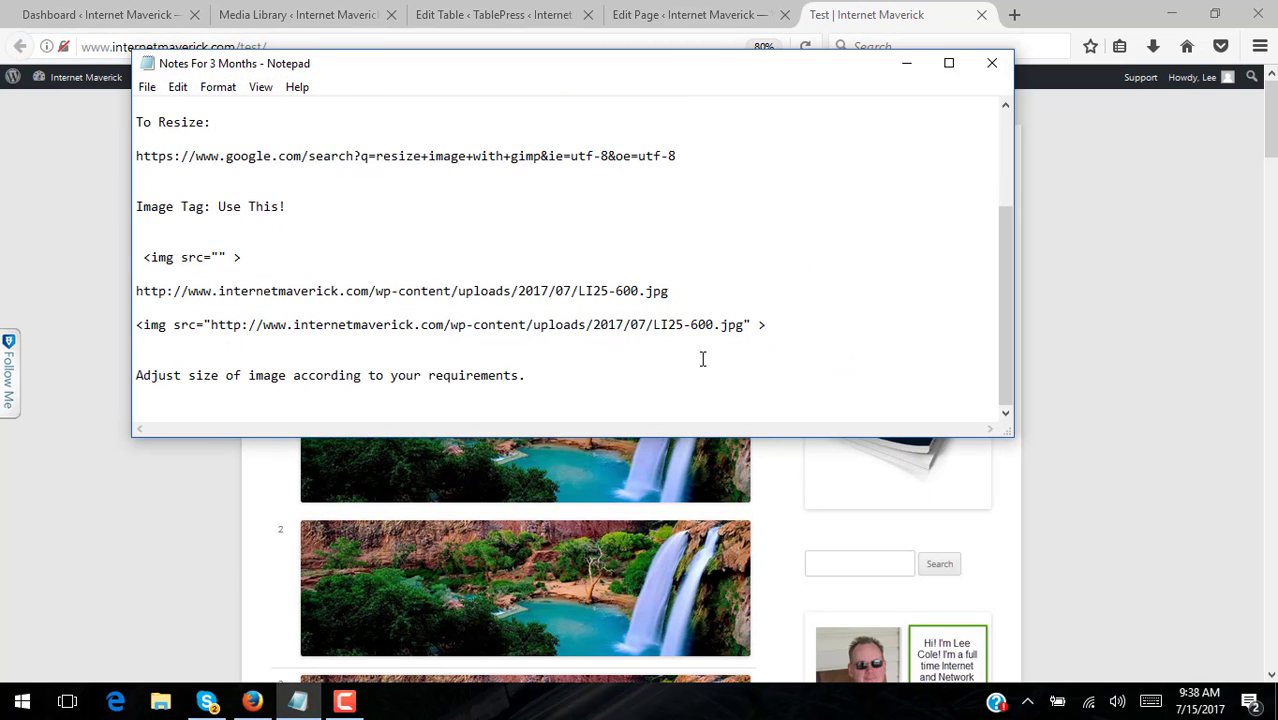
pyautogui.press('Return')
pyautogui.press('Return')
pyautogui.hotkey('ctrl', 'v')
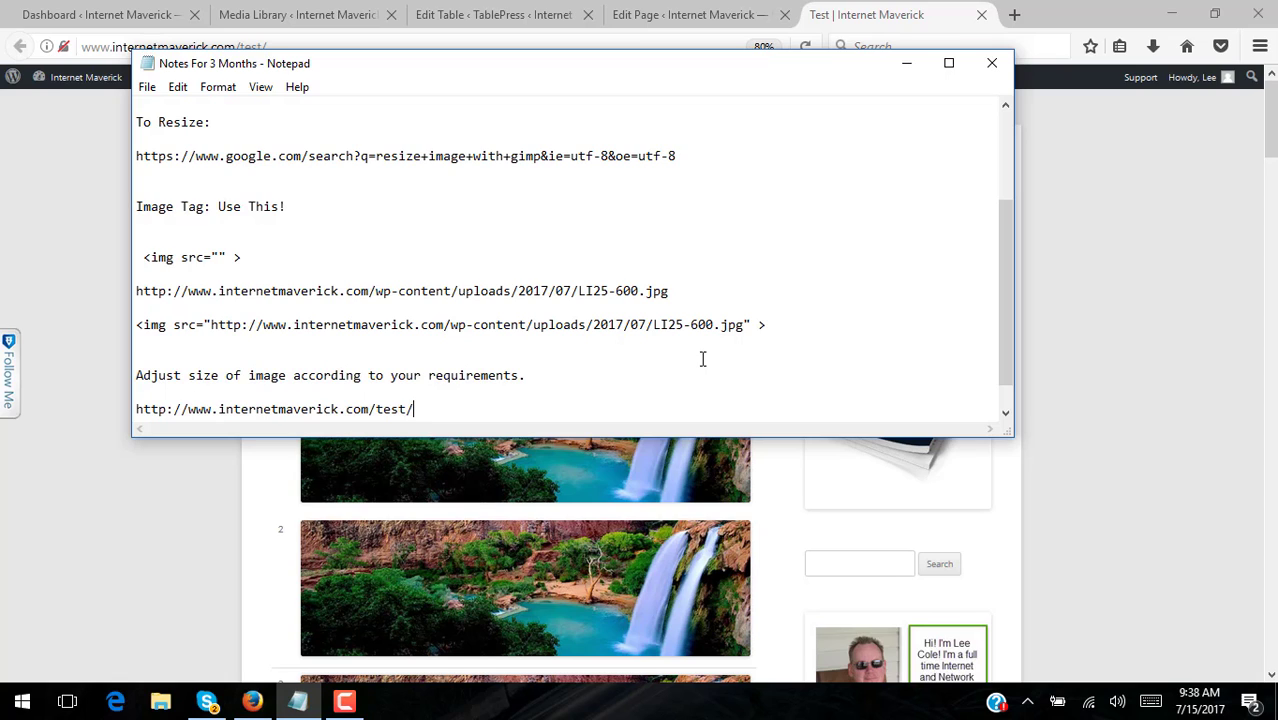
# - Save the notes file and return to the Test page in the browser
pyautogui.click(146, 88)
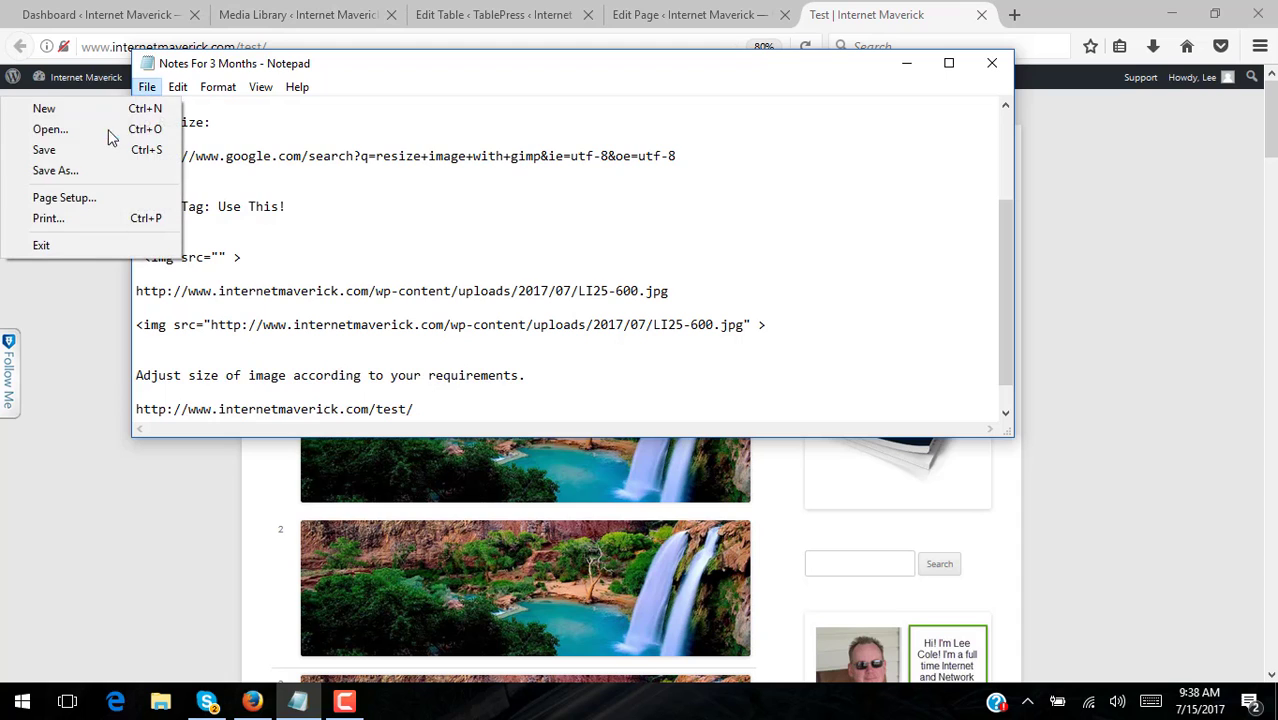
pyautogui.click(108, 151)
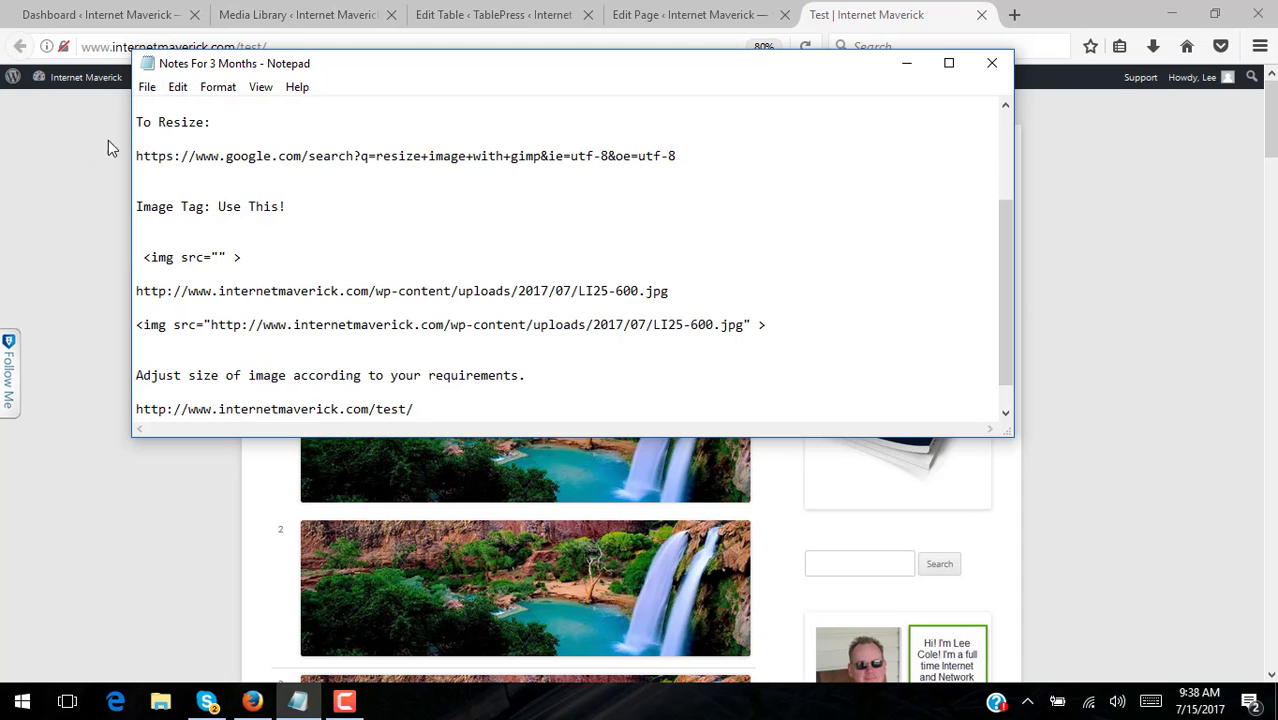
pyautogui.click(1101, 170)
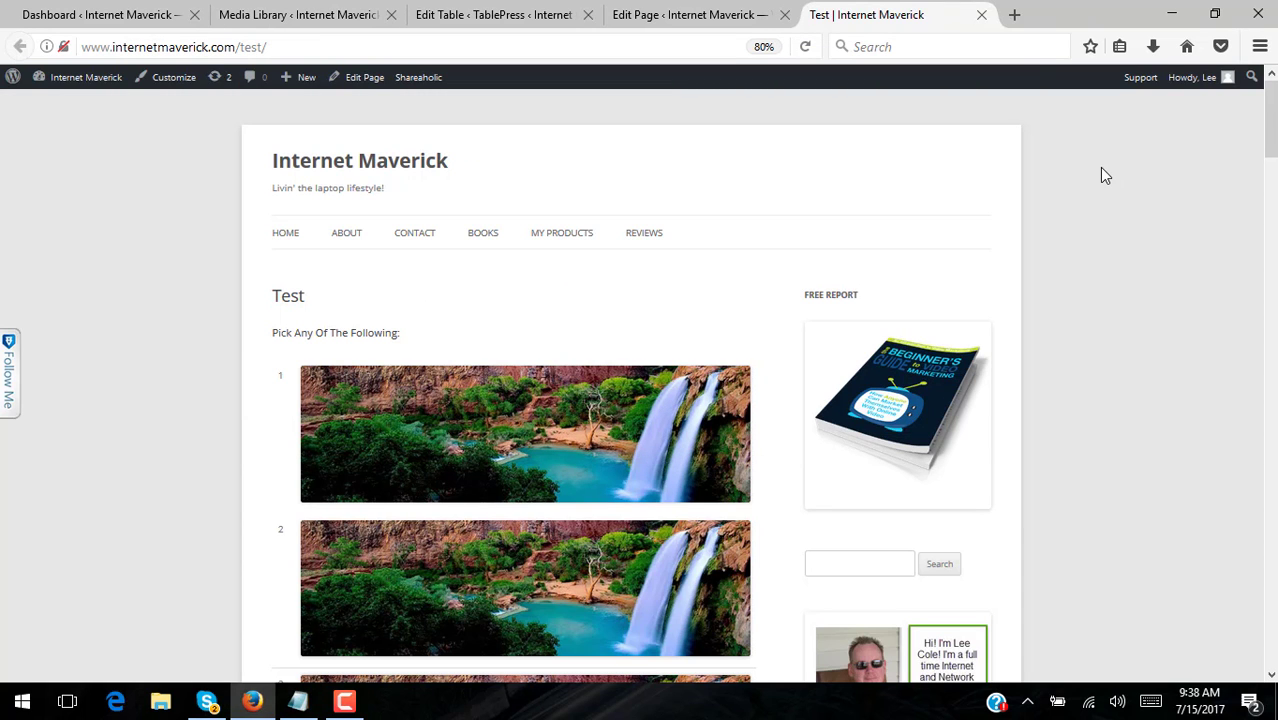